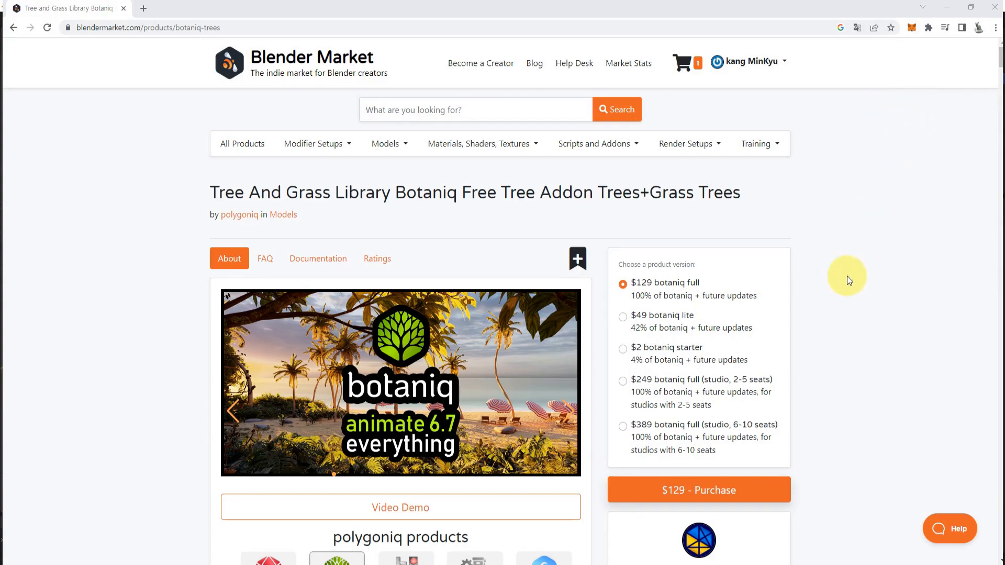
Step: Look through the Botaniq tree and grass library product page, including its vine and animation features
scroll(846, 275, down, 10)
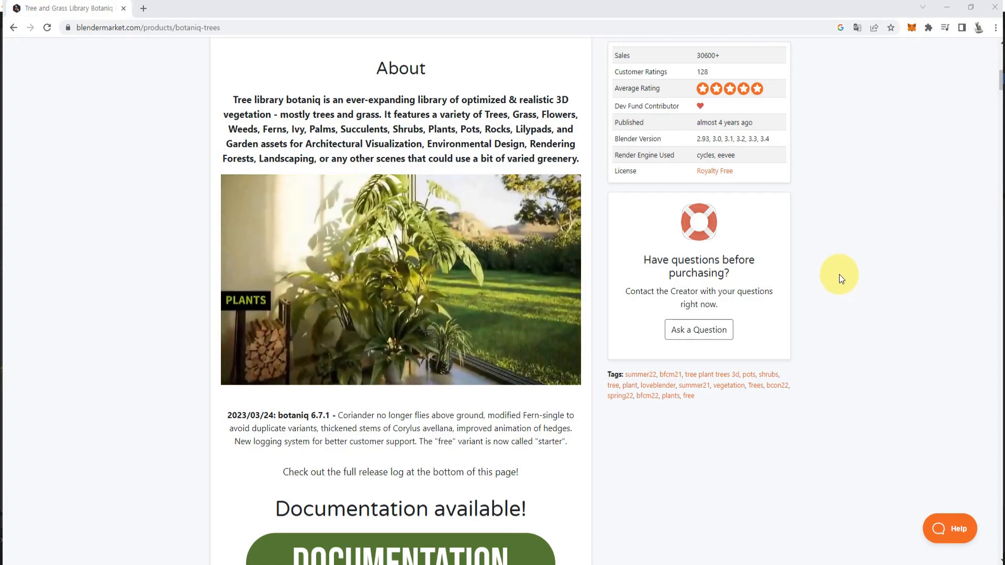
scroll(839, 274, down, 20)
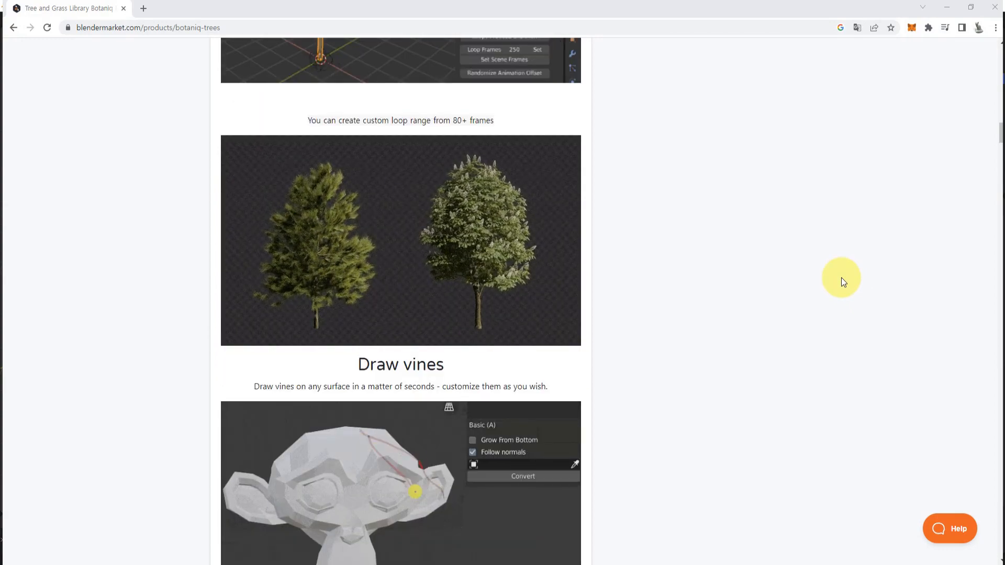
scroll(841, 278, down, 10)
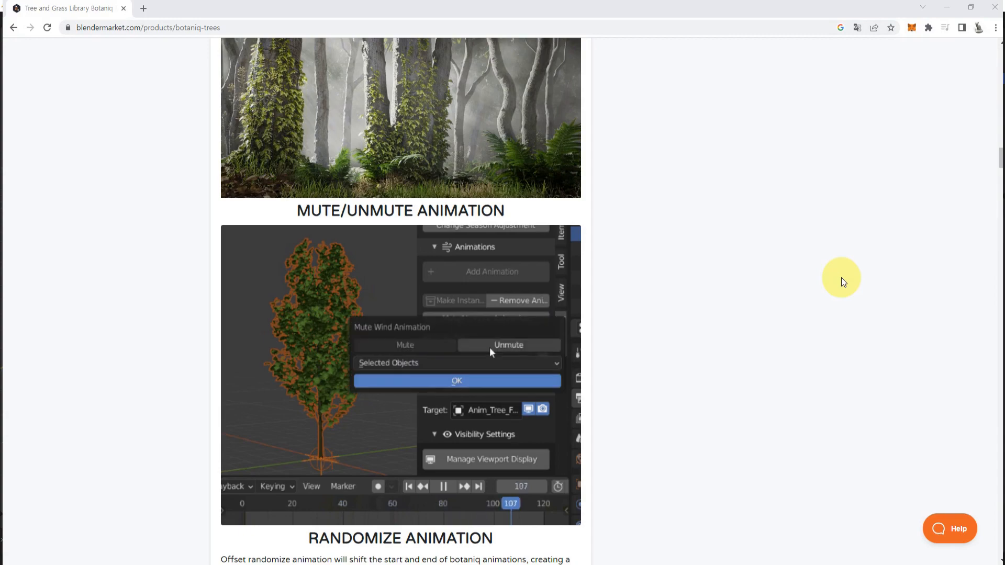
scroll(841, 277, down, 8)
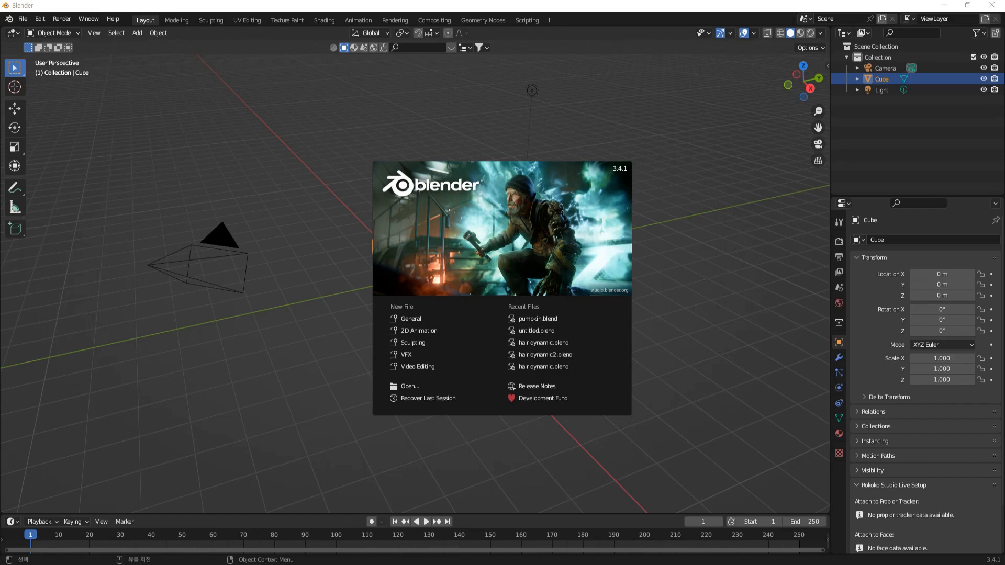
Step: Dismiss the splash screen in Blender and delete all the default scene objects: camera, cube and light
click(711, 278)
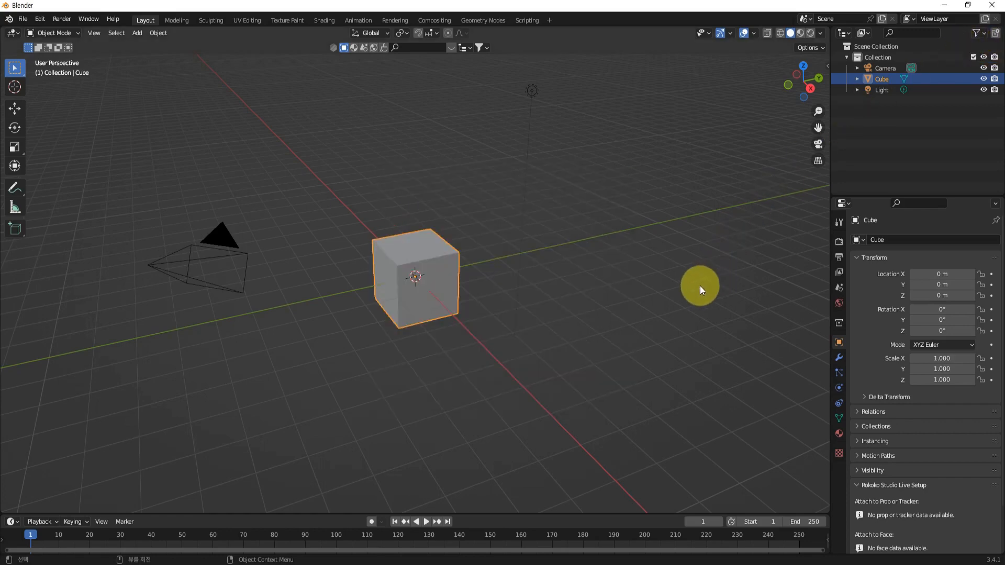
middle_drag(710, 276, 620, 276)
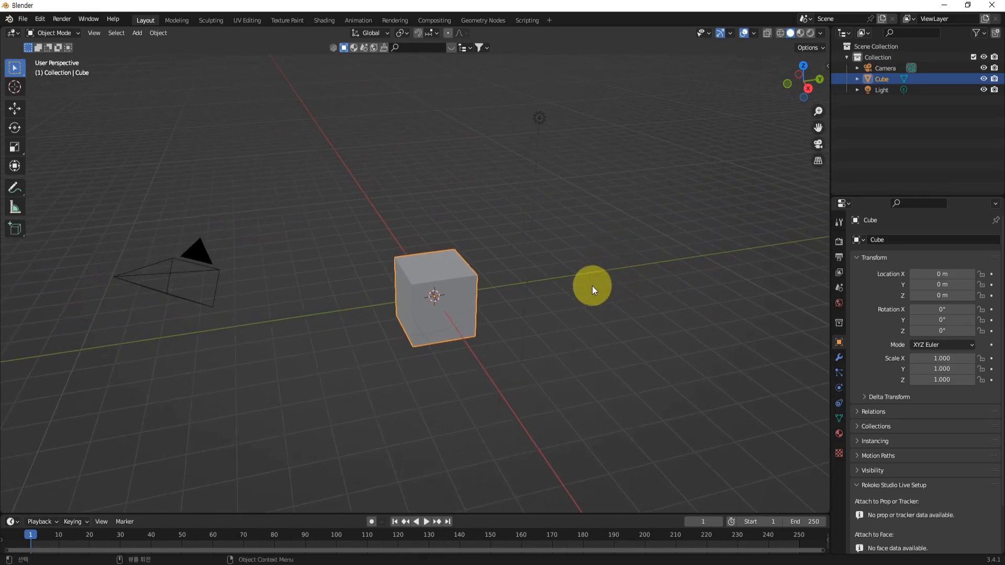
middle_drag(592, 286, 594, 288)
key(a)
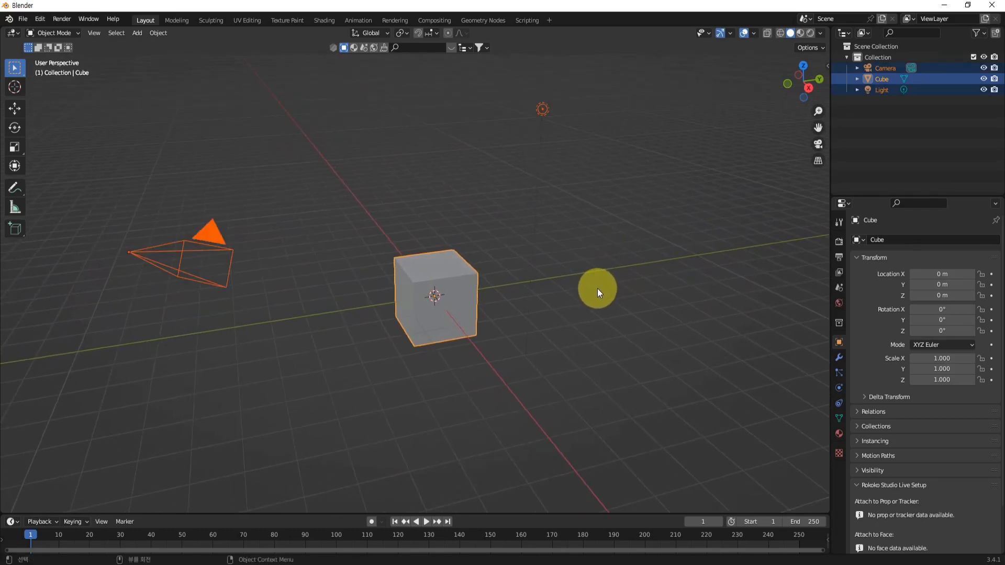
key(x)
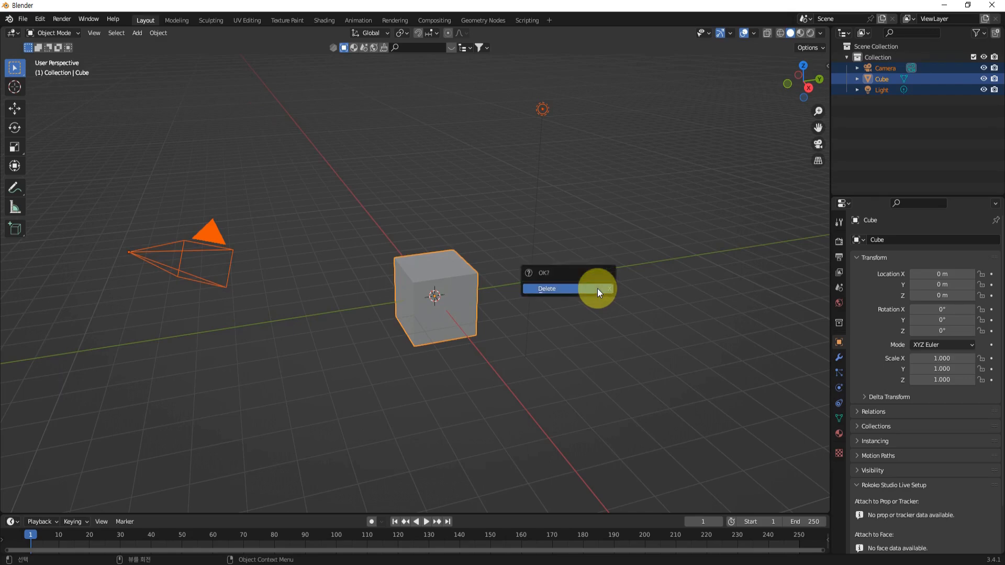
click(598, 288)
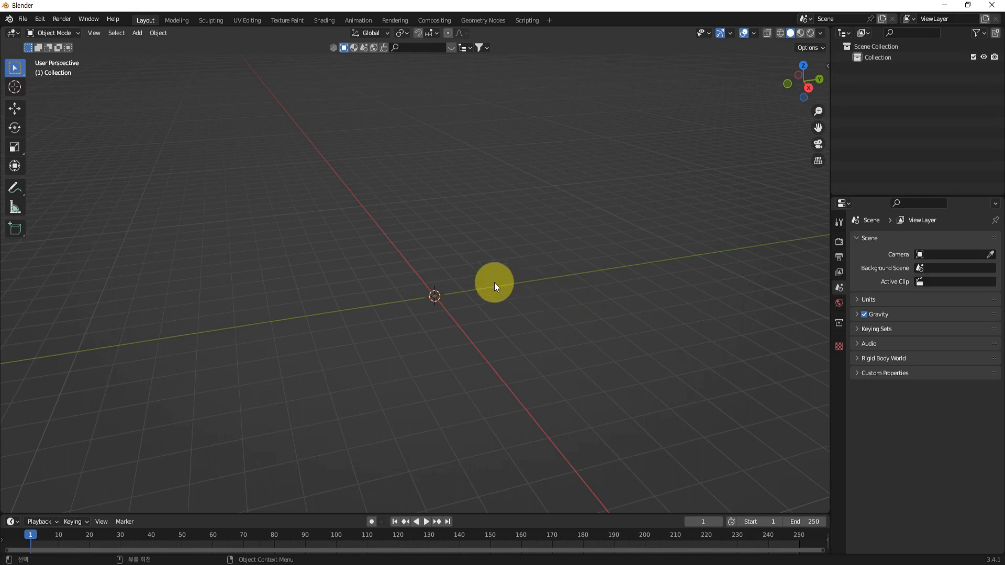
Step: Add a UV sphere at the world origin and set its segments to 36
mouse_move(494, 281)
middle_down()
mouse_move(507, 285)
mouse_move(501, 279)
middle_up()
key(shift+a)
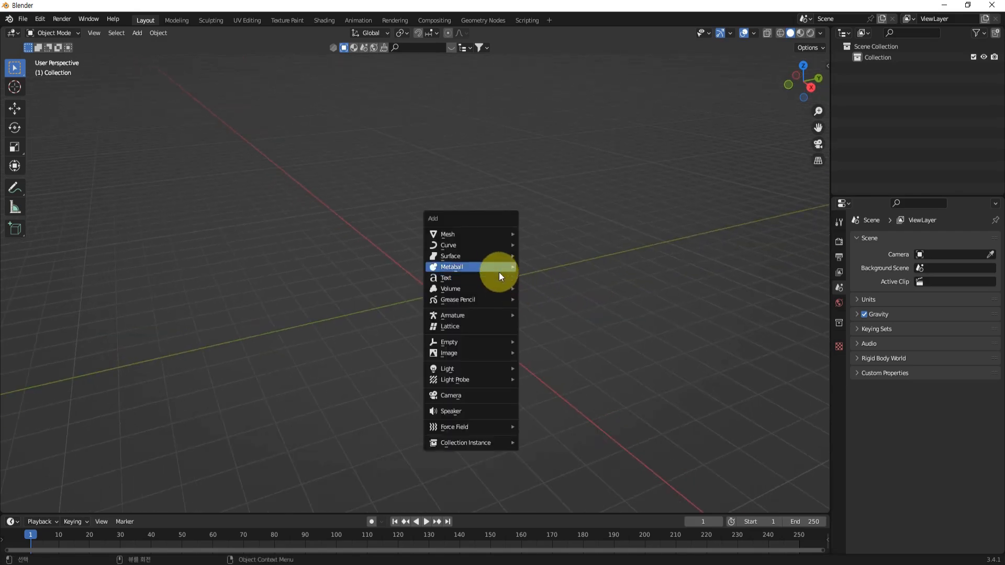
mouse_move(481, 230)
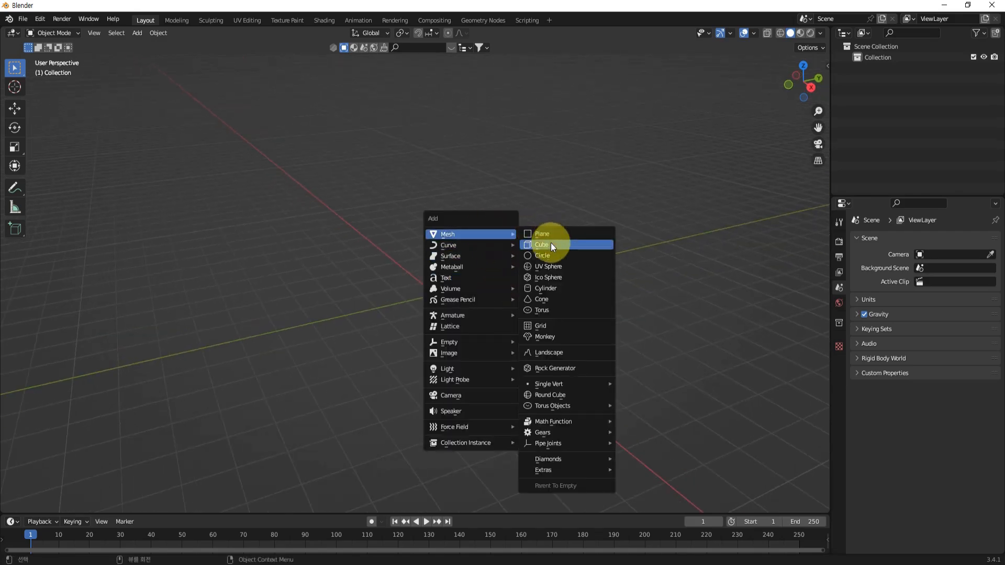
click(551, 267)
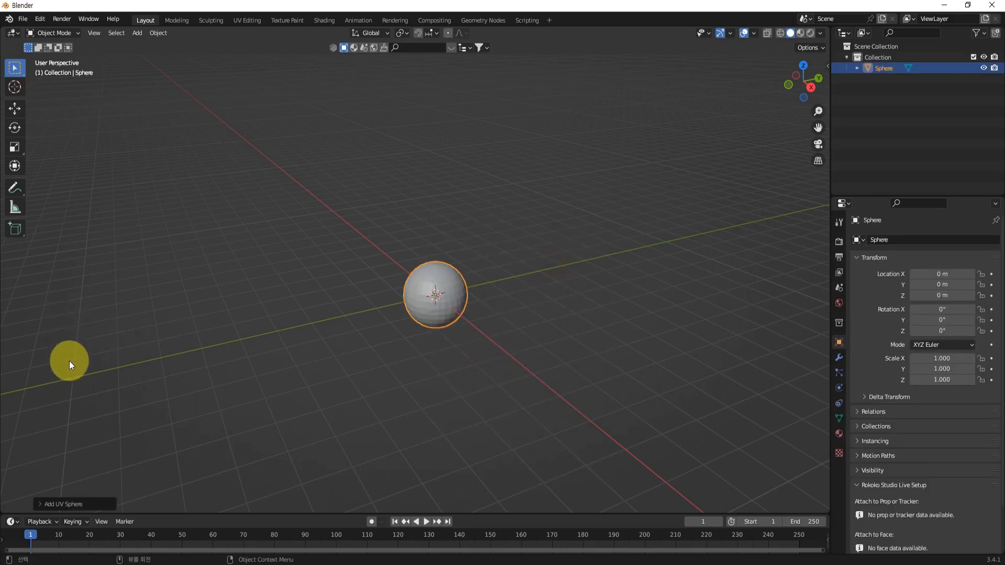
click(61, 504)
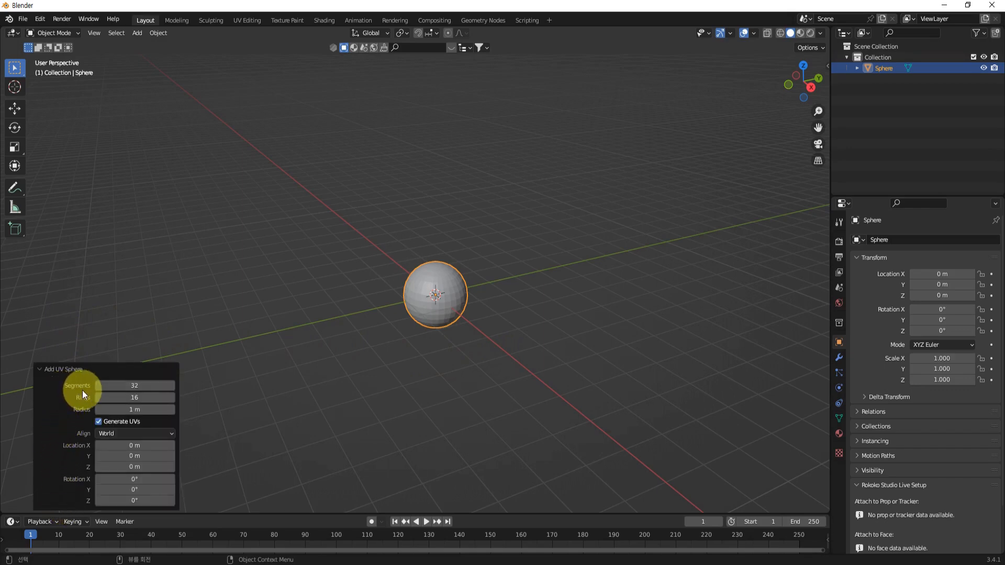
click(147, 385)
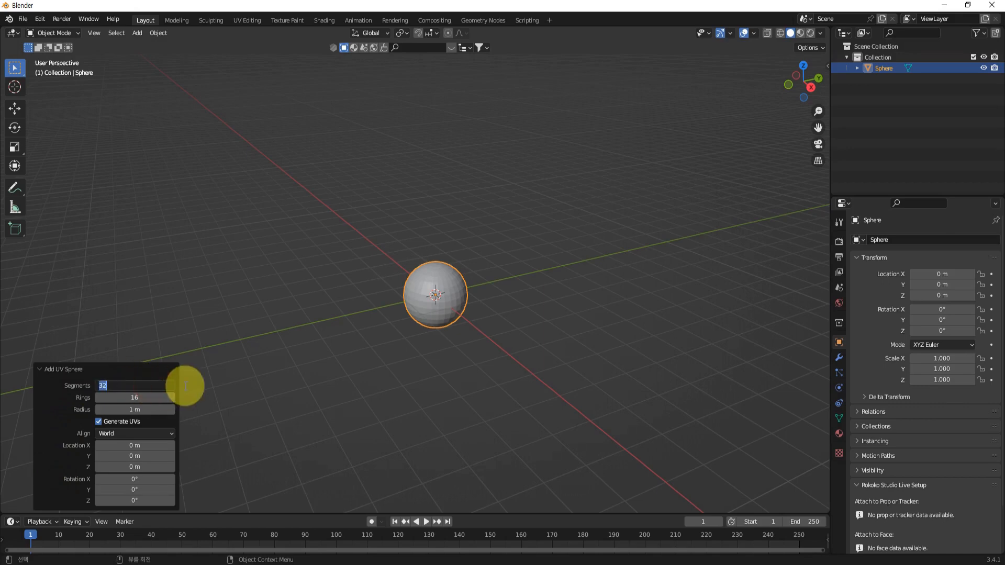
key(Return)
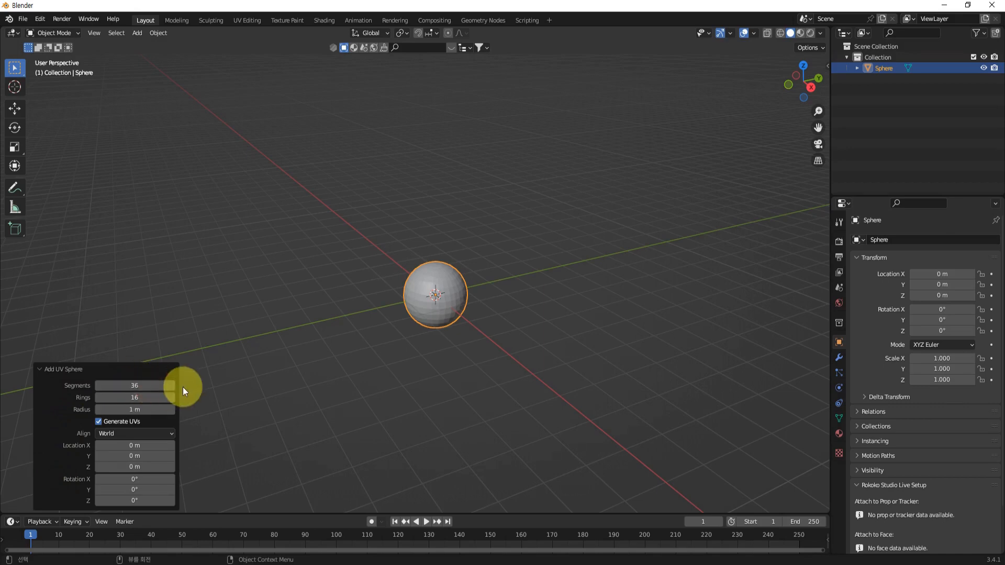
Step: Enter Edit Mode on the sphere and display its mesh in the top orthographic view
mouse_move(538, 372)
middle_down()
mouse_move(561, 392)
mouse_move(535, 382)
mouse_move(542, 360)
middle_up()
click(536, 381)
scroll(478, 293, up, 4)
key(Tab)
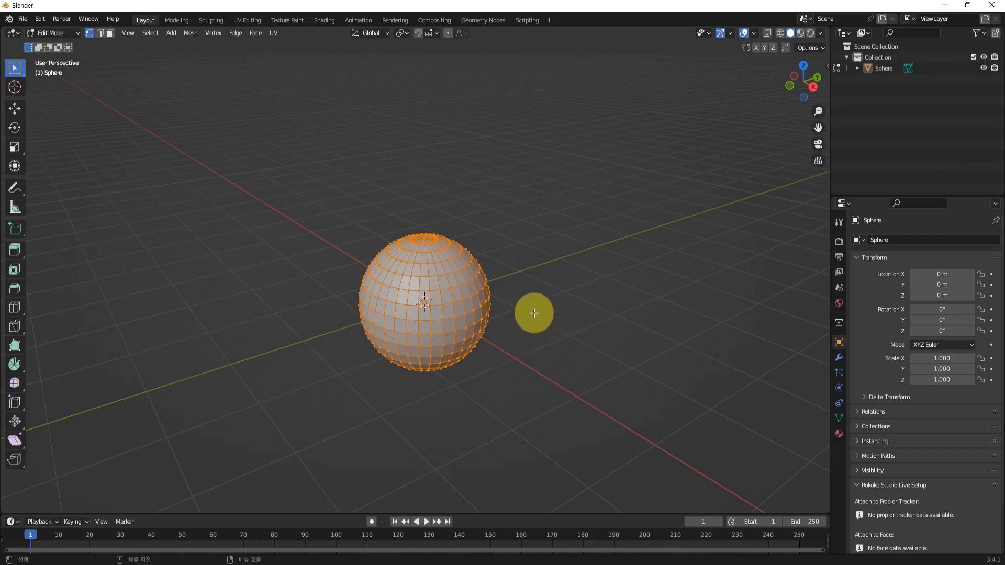
middle_drag(531, 312, 535, 353)
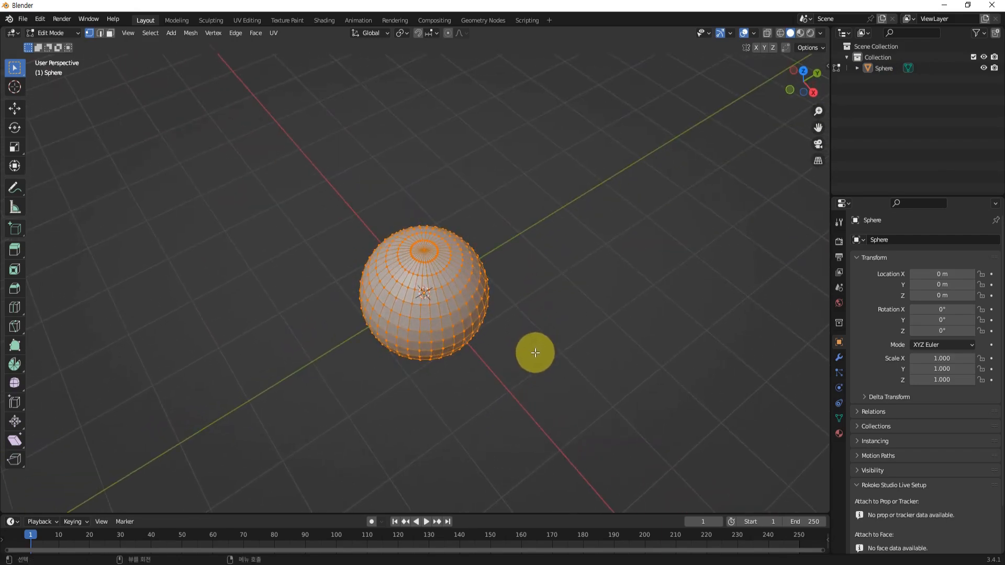
key(KP_7)
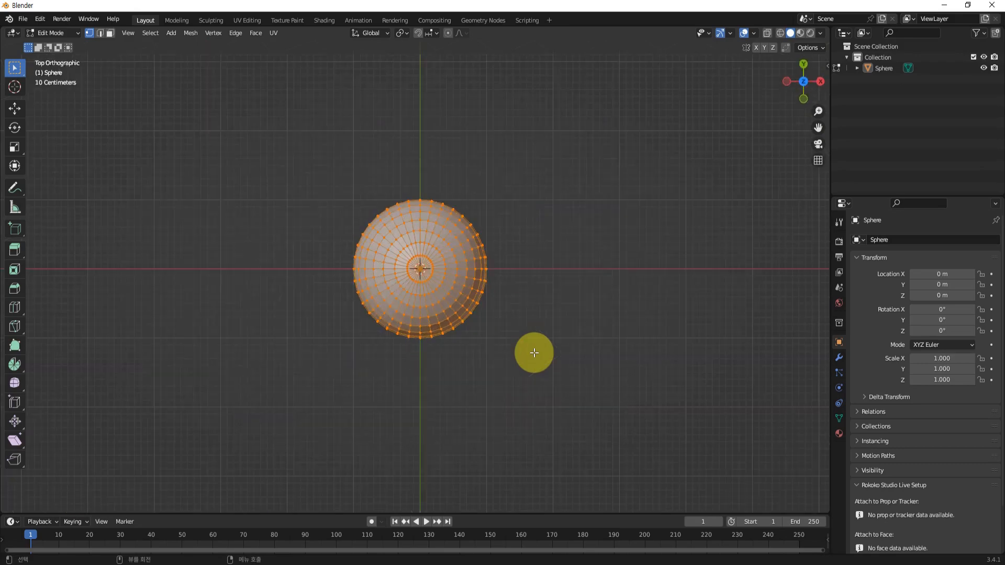
scroll(511, 306, up, 4)
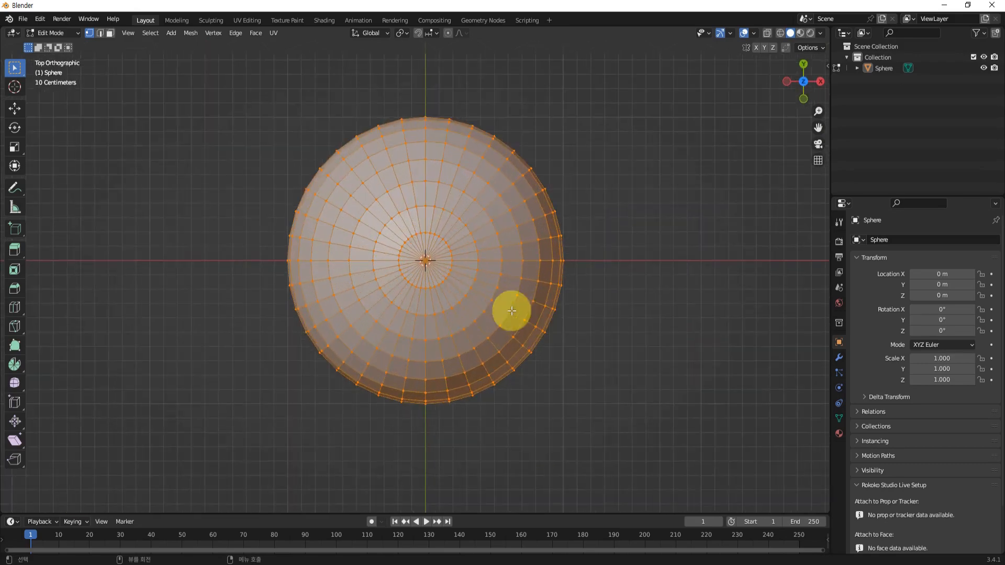
shift+middle_drag(642, 319, 639, 359)
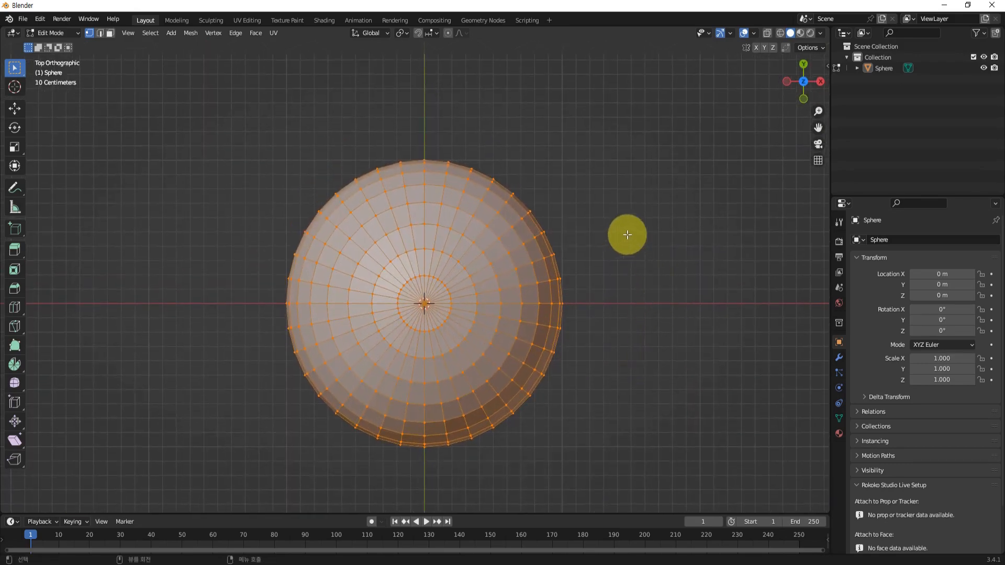
Step: Select every third pole-to-pole edge loop all around the sphere, starting with the one along the Y axis
alt+click(424, 238)
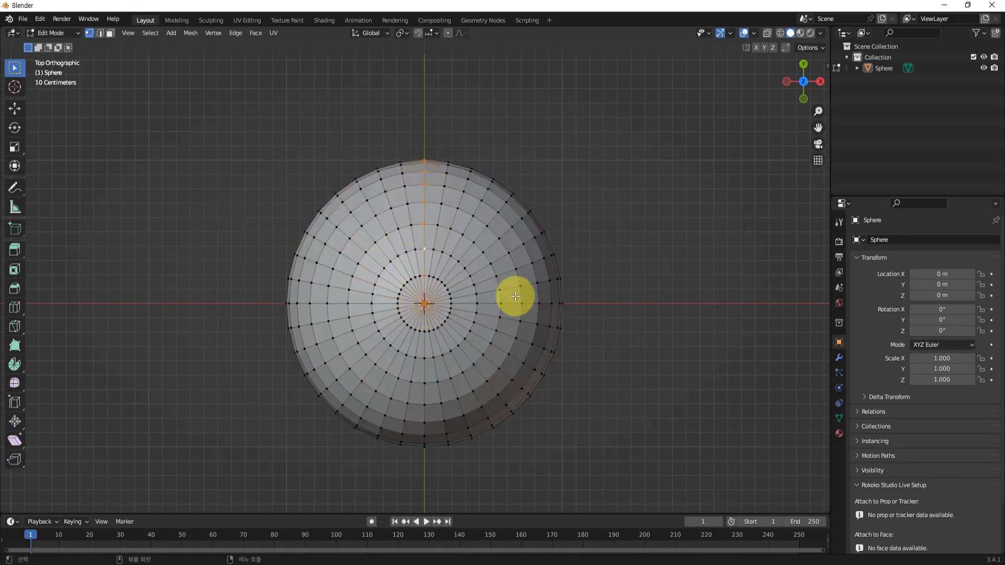
scroll(599, 300, up, 2)
shift+middle_drag(678, 337, 660, 303)
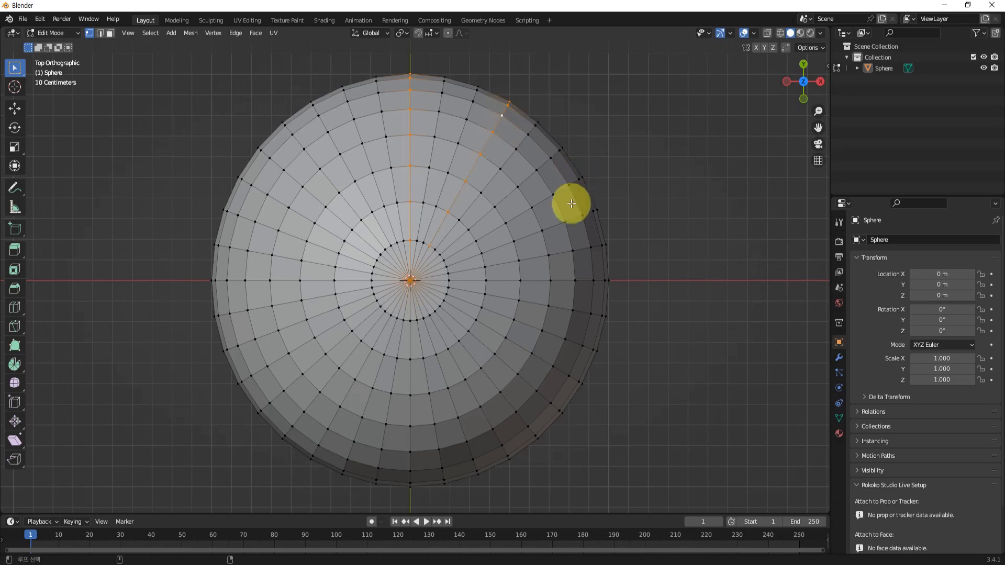
alt+shift+click(543, 206)
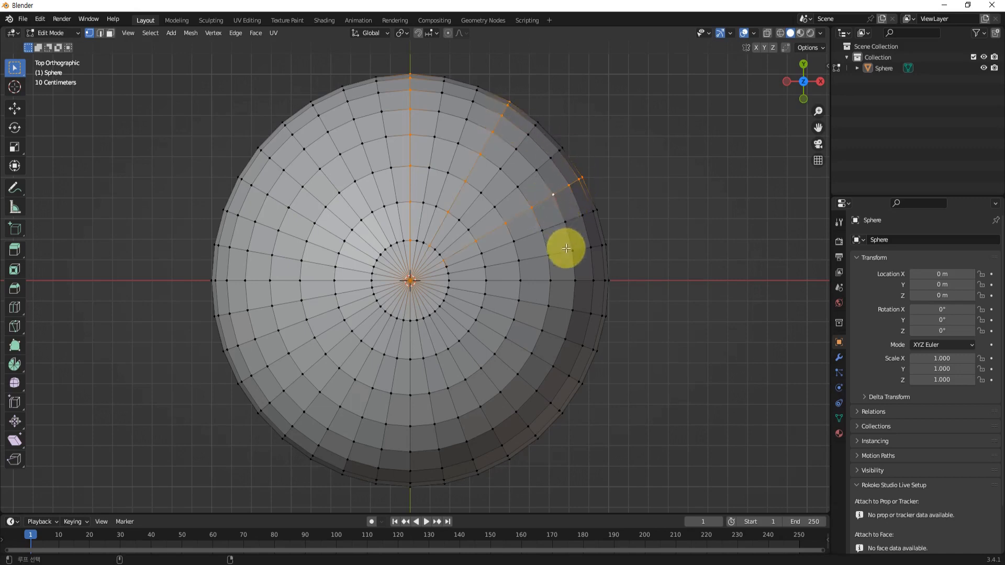
alt+shift+click(566, 280)
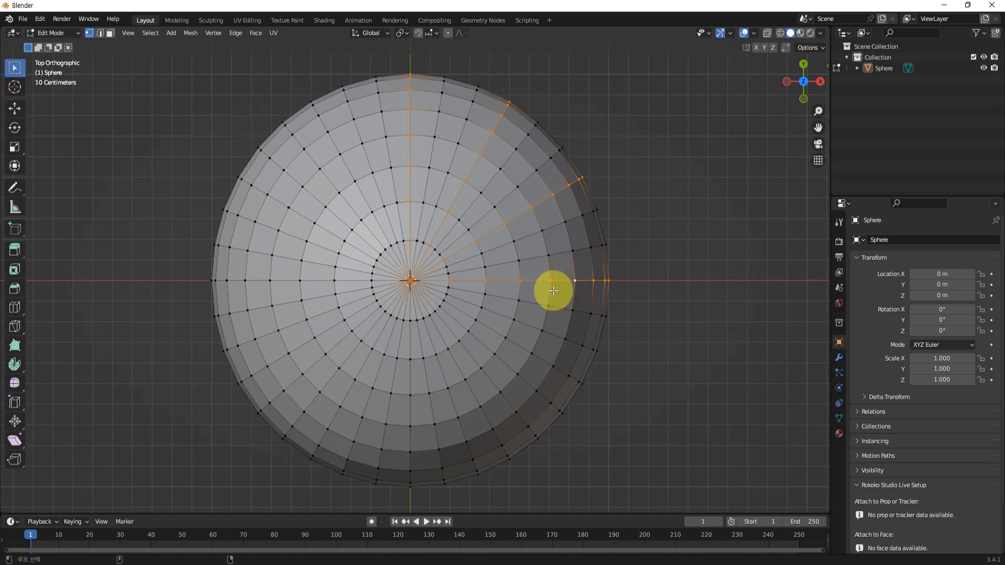
alt+shift+click(540, 366)
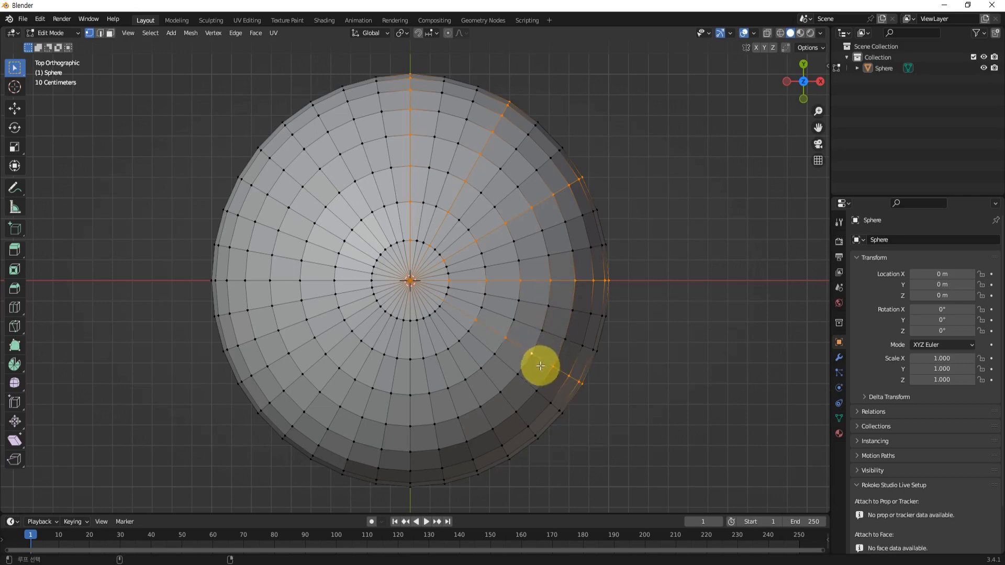
alt+shift+click(483, 420)
alt+shift+click(410, 412)
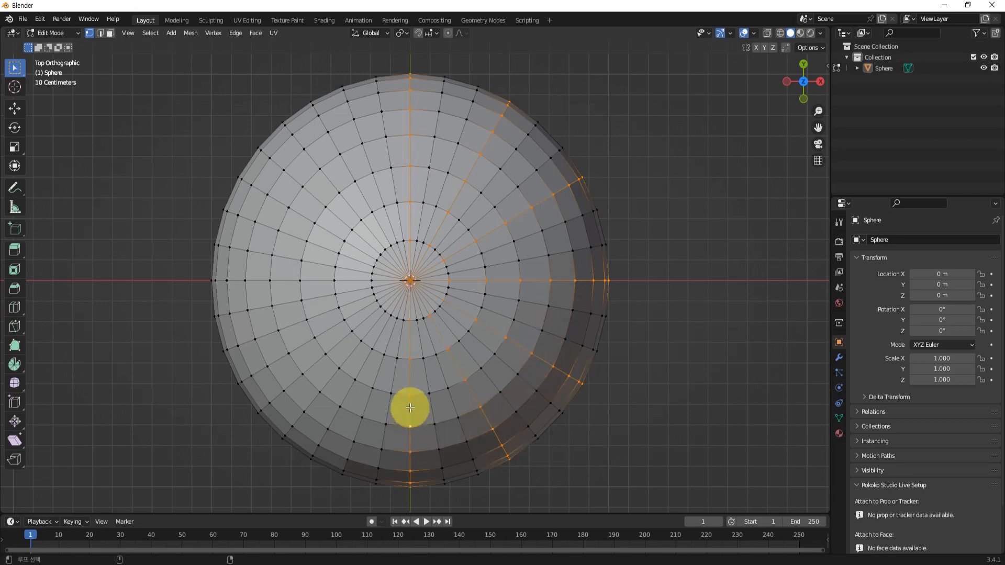
alt+shift+click(364, 360)
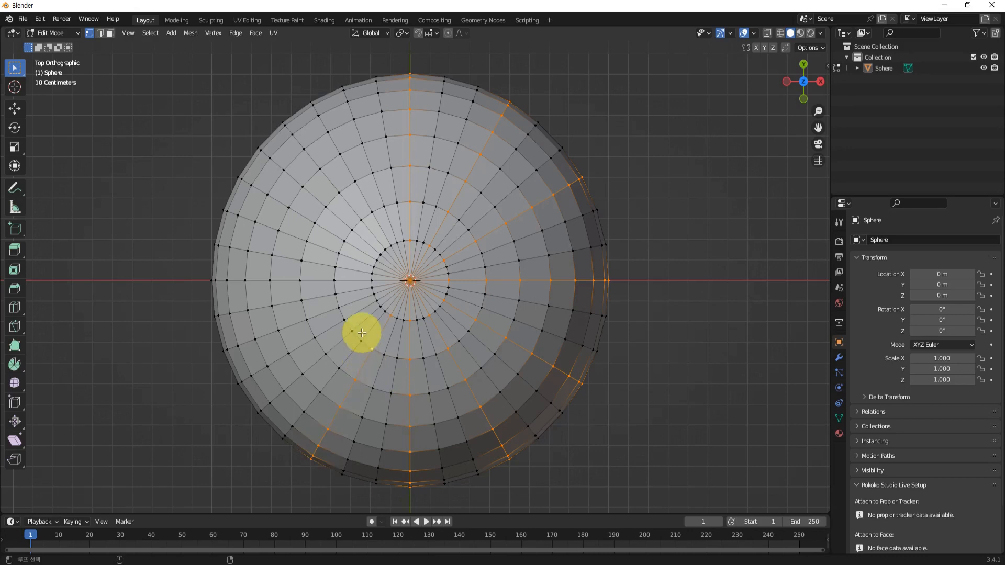
alt+shift+click(324, 281)
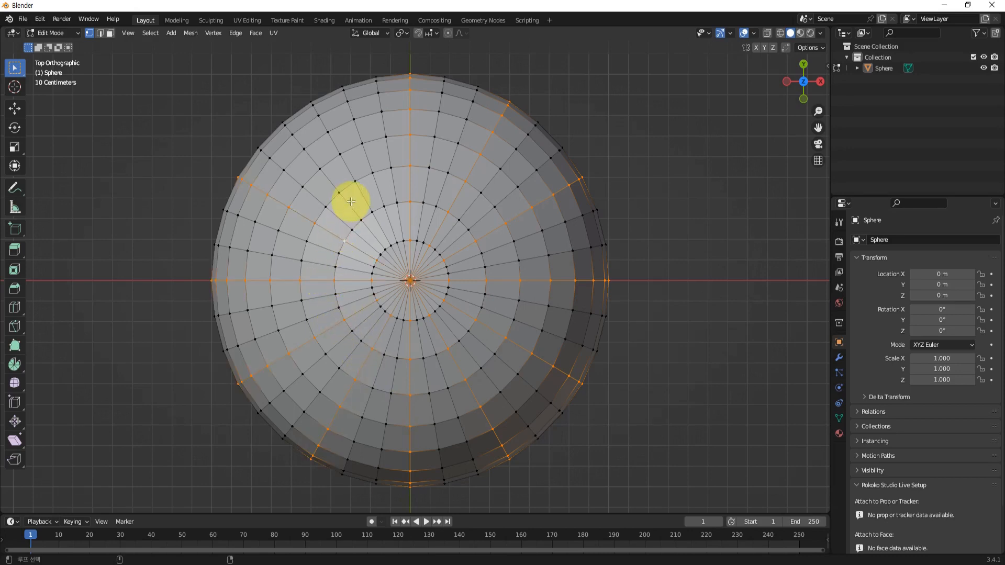
Step: Scale the selected edge loops inward uniformly to about 0.935 to form vertical grooves around the sphere
scroll(550, 348, down, 1)
middle_drag(549, 348, 621, 347)
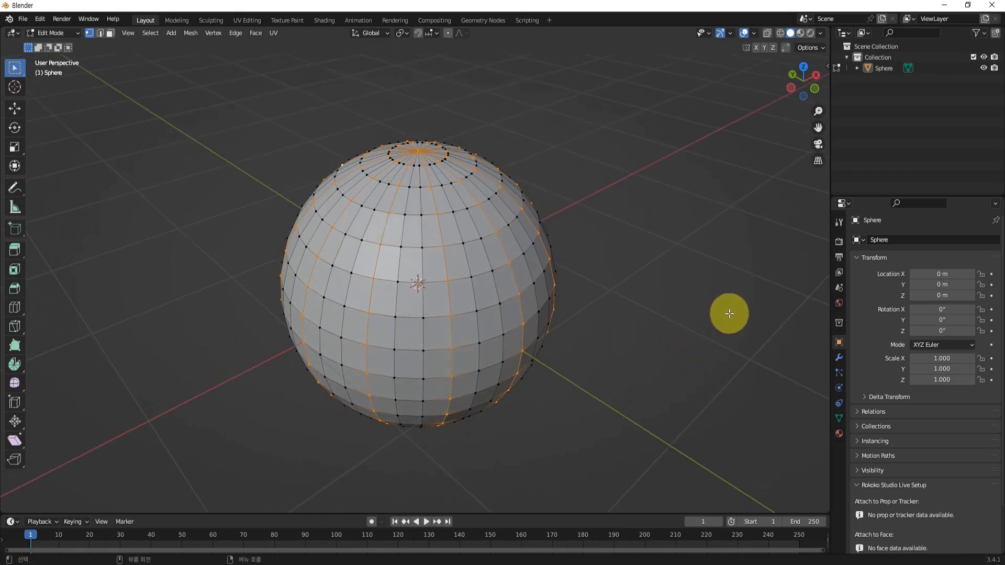
key(s)
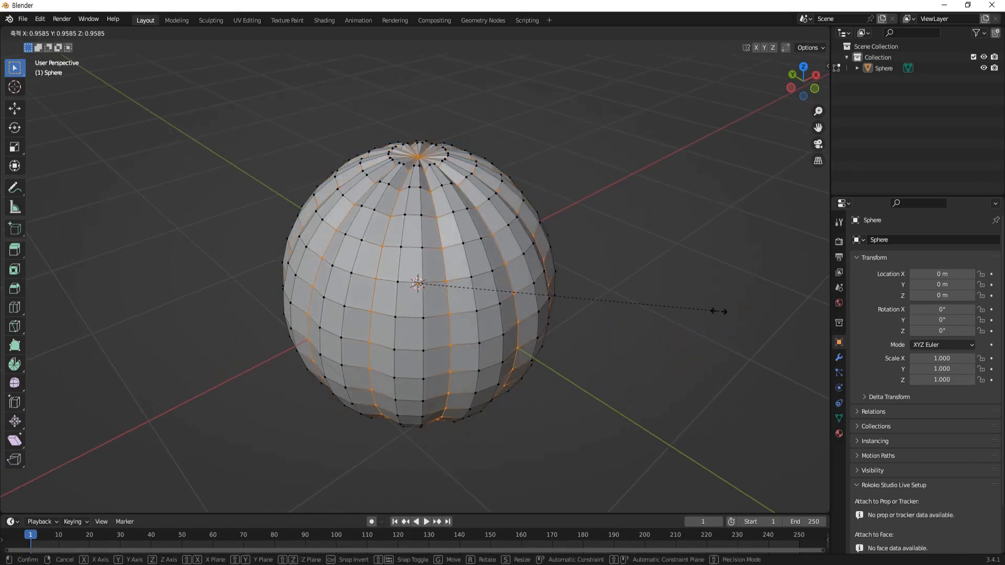
click(711, 310)
mouse_move(614, 401)
middle_down()
mouse_move(617, 438)
mouse_move(614, 298)
mouse_move(614, 399)
middle_up()
scroll(622, 354, up, 2)
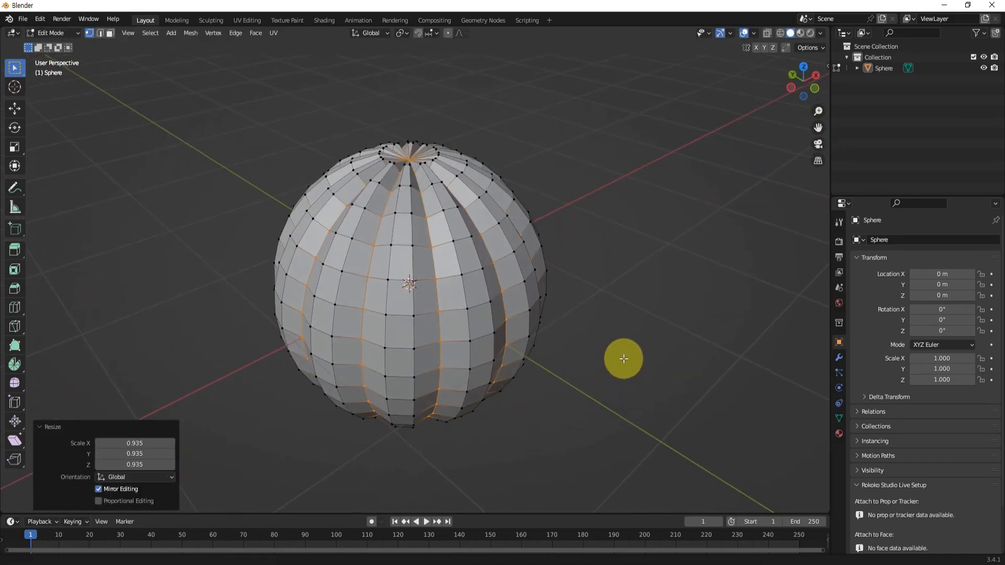
middle_drag(610, 348, 630, 362)
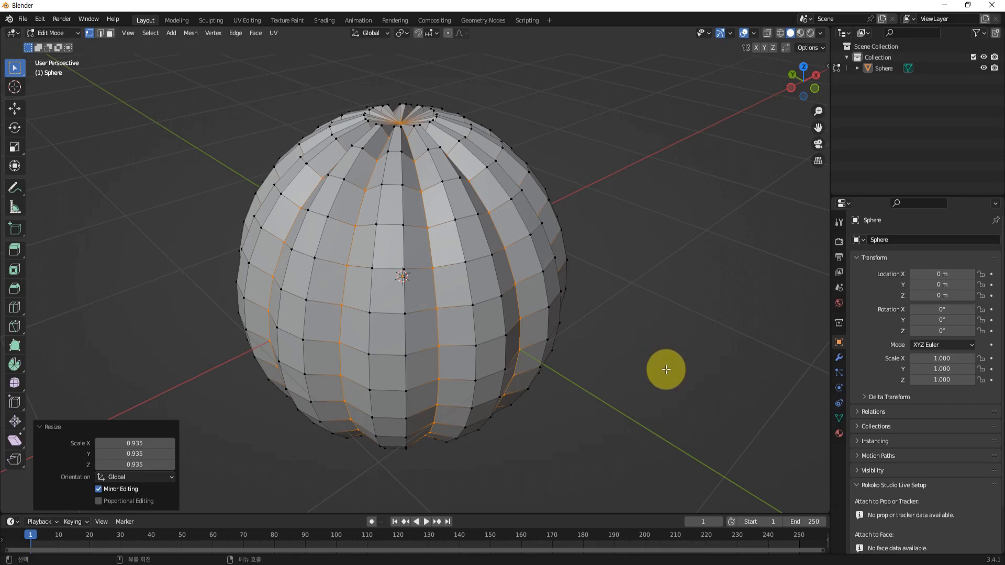
Step: Bevel the selected groove edges with 2 segments and a width of about 0.03 m, and clear the selection
key(ctrl+b)
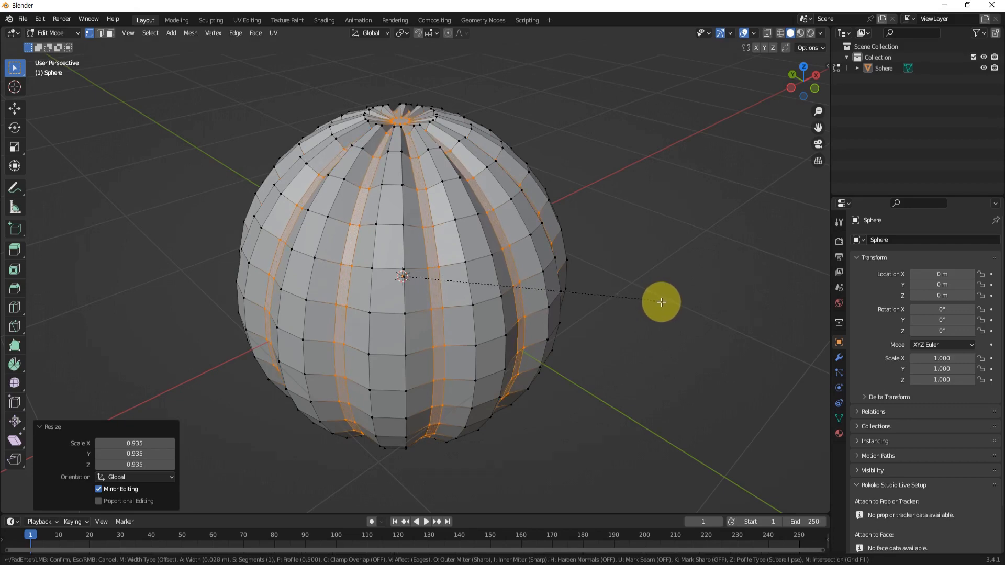
scroll(660, 303, up, 1)
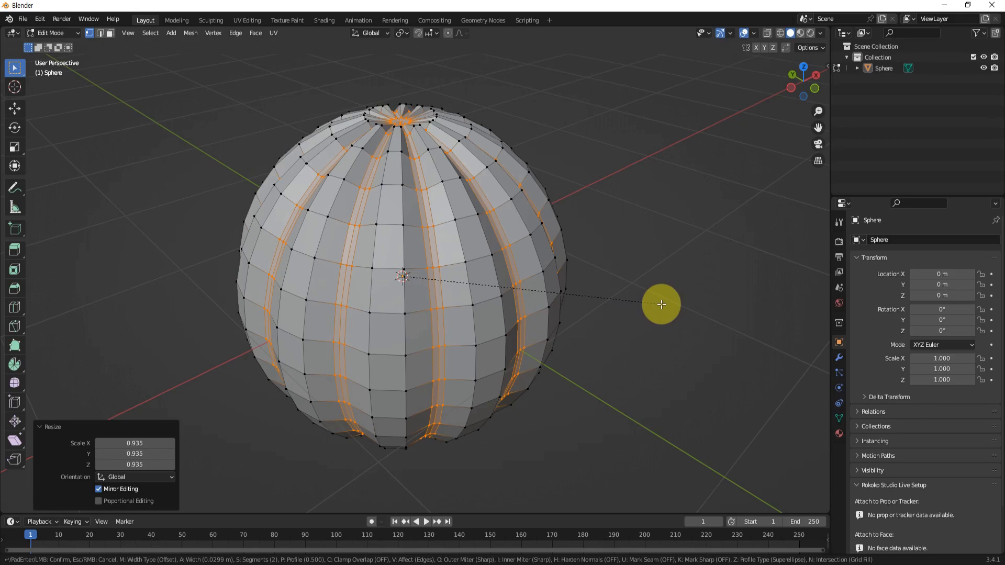
click(661, 304)
middle_drag(645, 353, 672, 384)
click(630, 346)
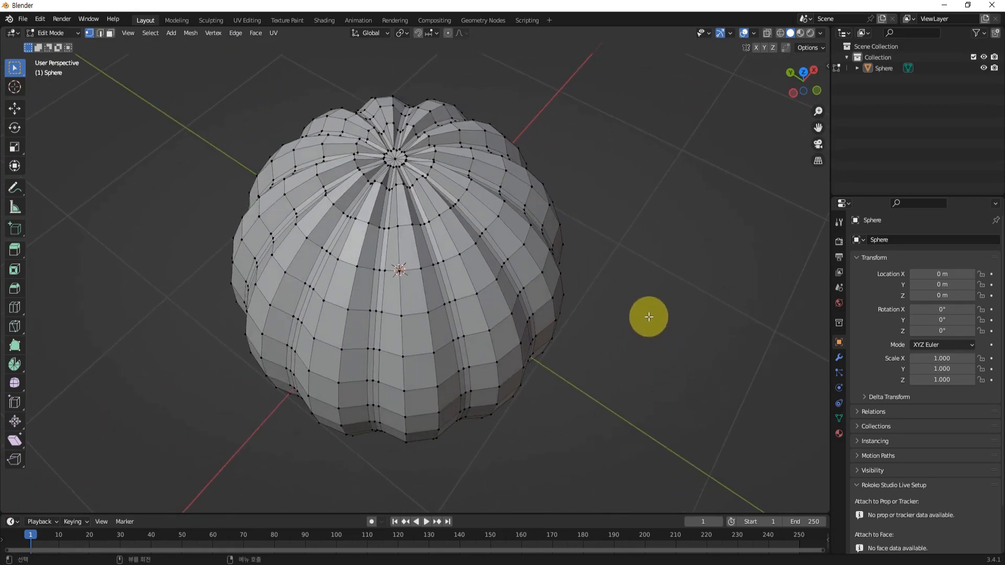
Step: Return to Object Mode and add a Subdivision Surface modifier to the sphere with 2 viewport levels
key(Tab)
middle_drag(634, 325, 617, 306)
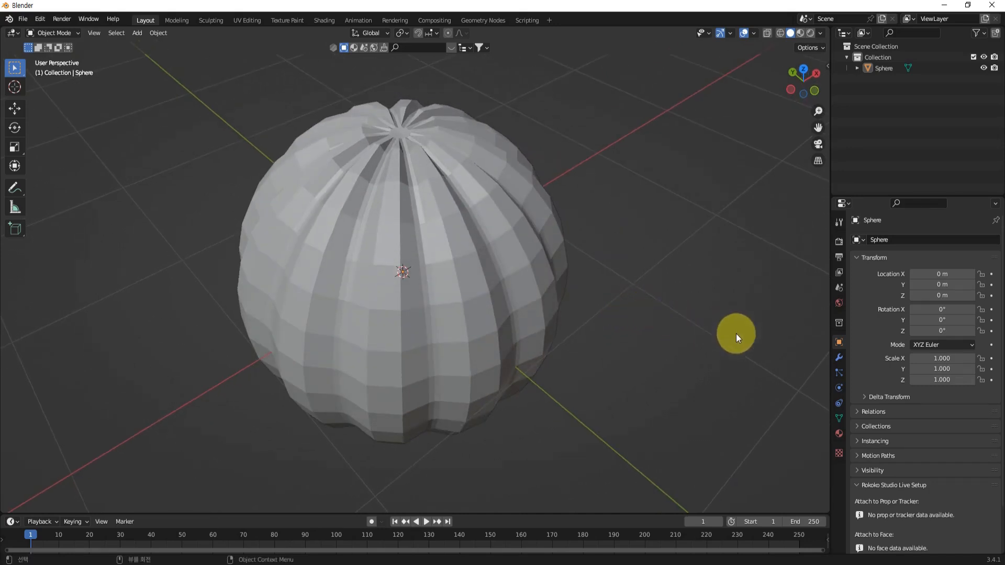
click(838, 357)
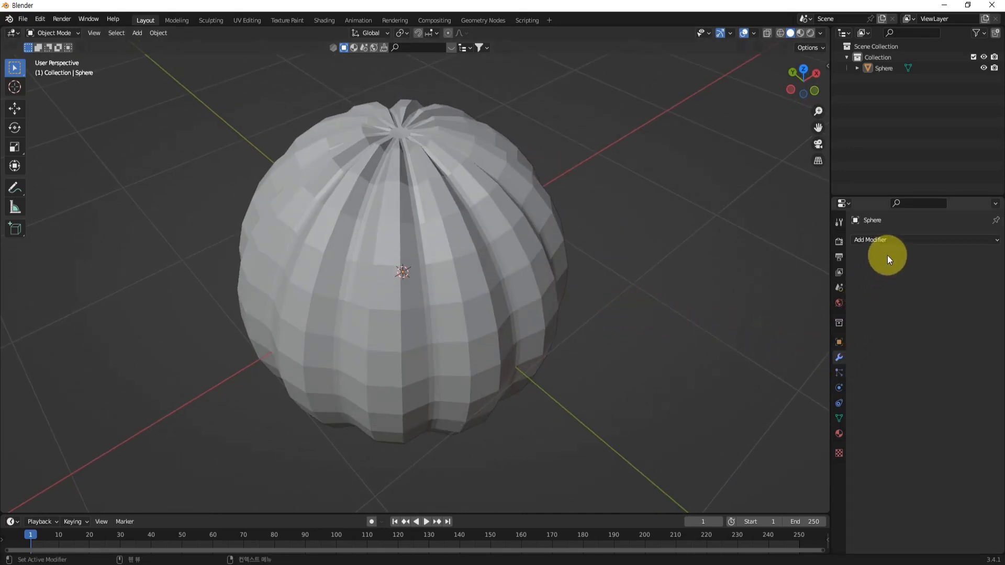
click(894, 239)
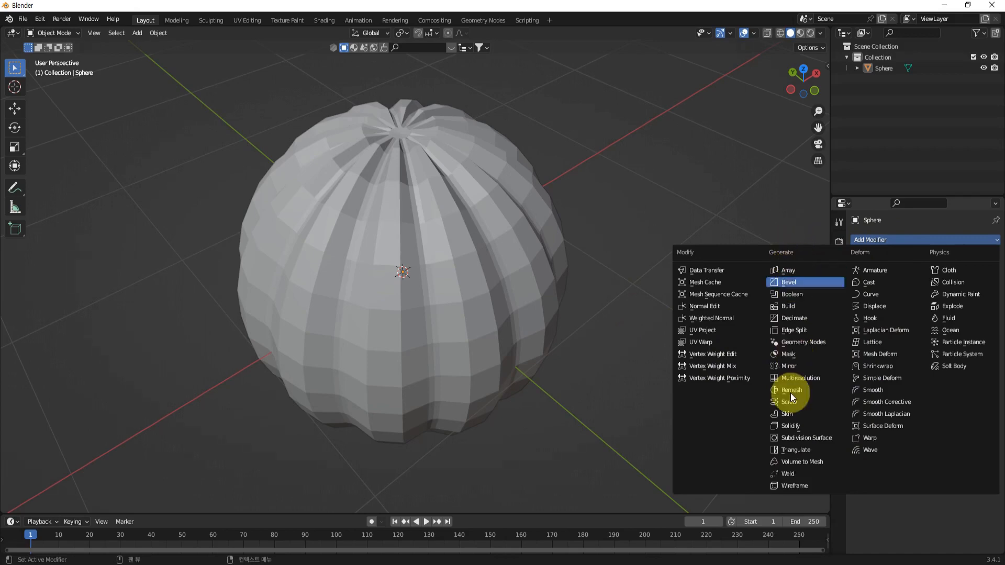
click(794, 437)
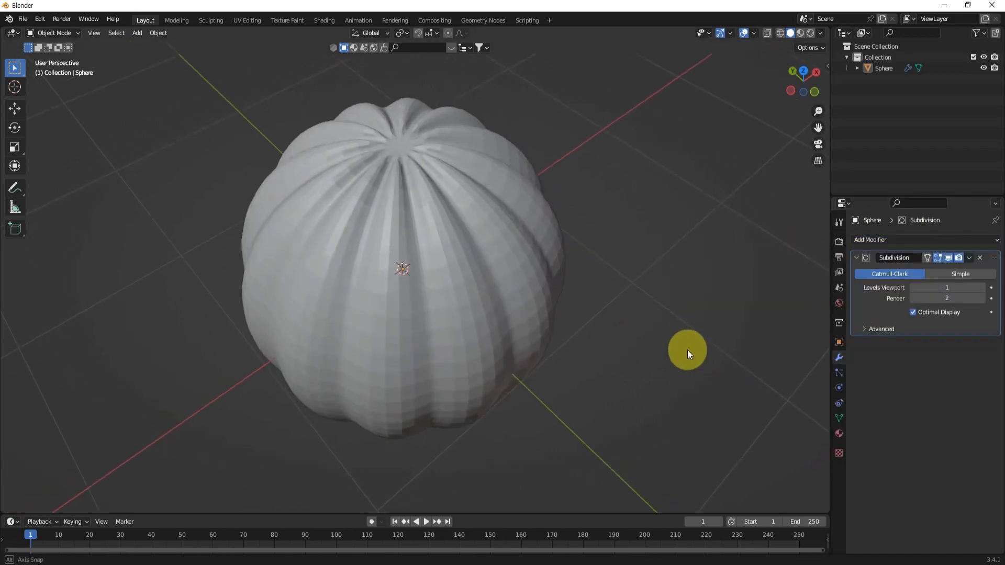
middle_drag(687, 354, 767, 328)
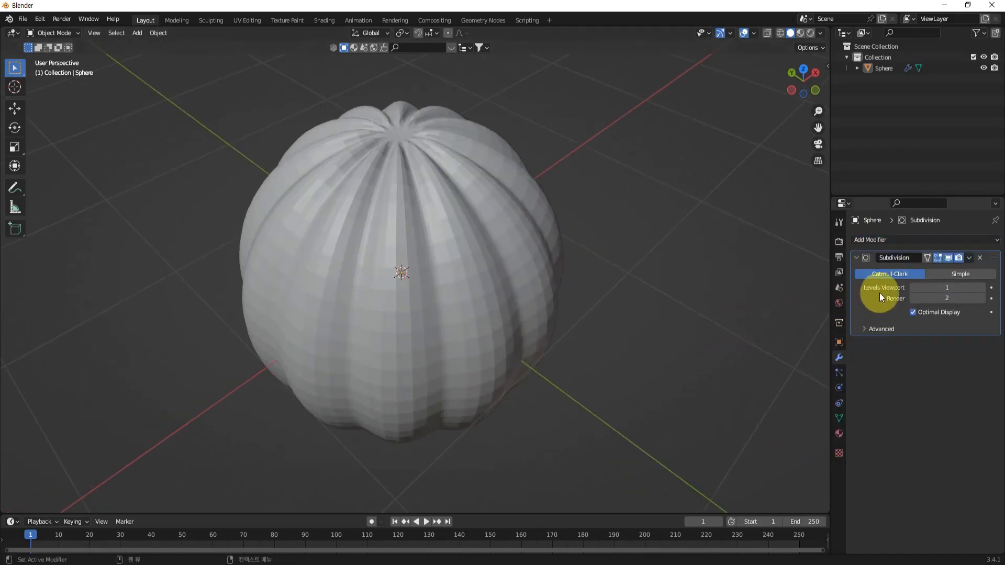
click(972, 287)
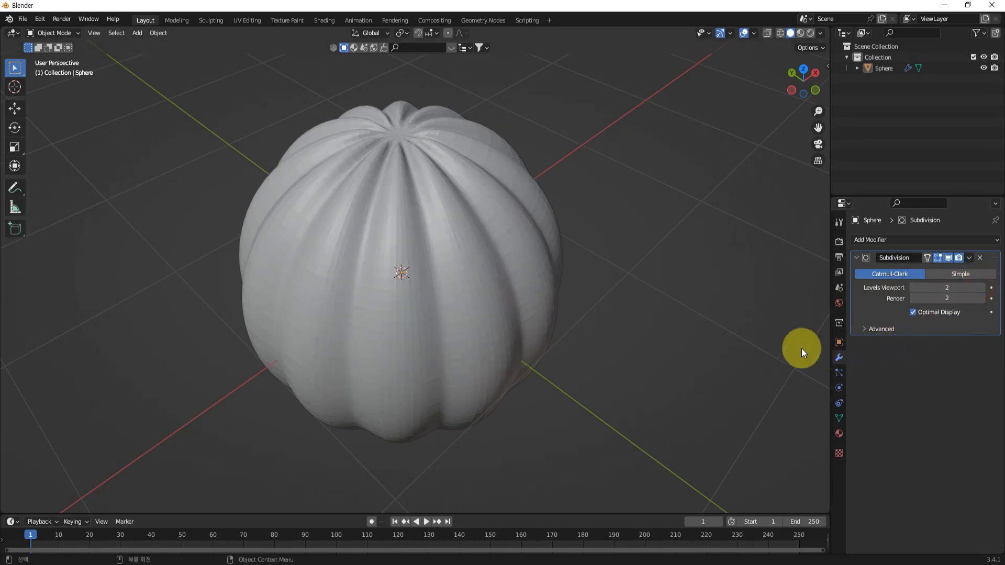
Step: Apply Shade Auto Smooth to the ribbed sphere
middle_drag(803, 348, 632, 278)
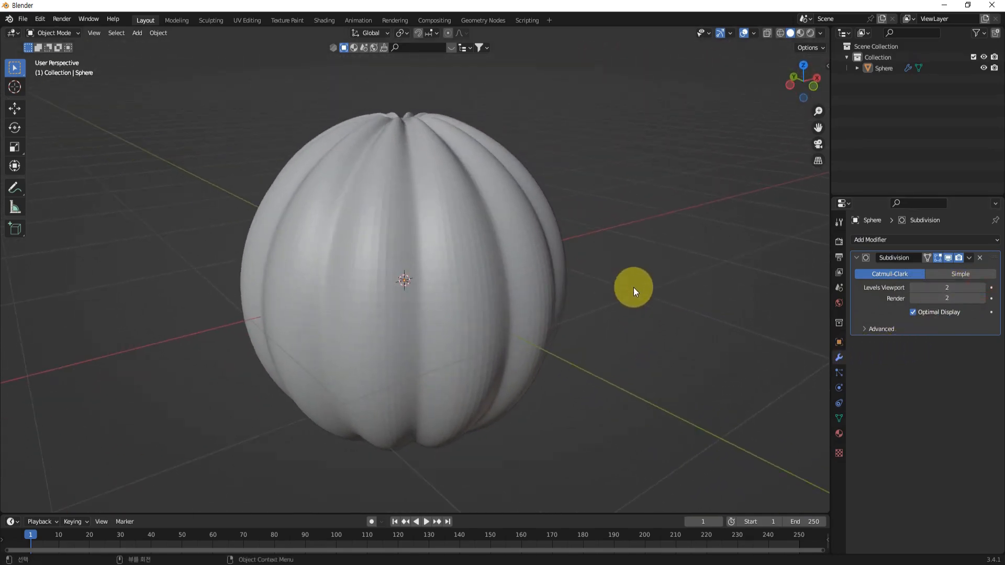
click(489, 247)
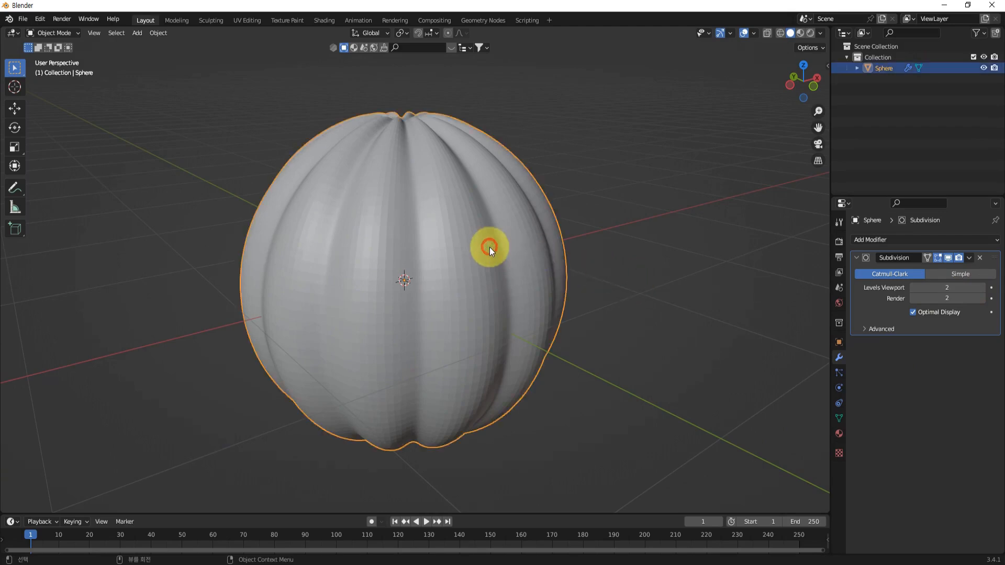
right_click(460, 204)
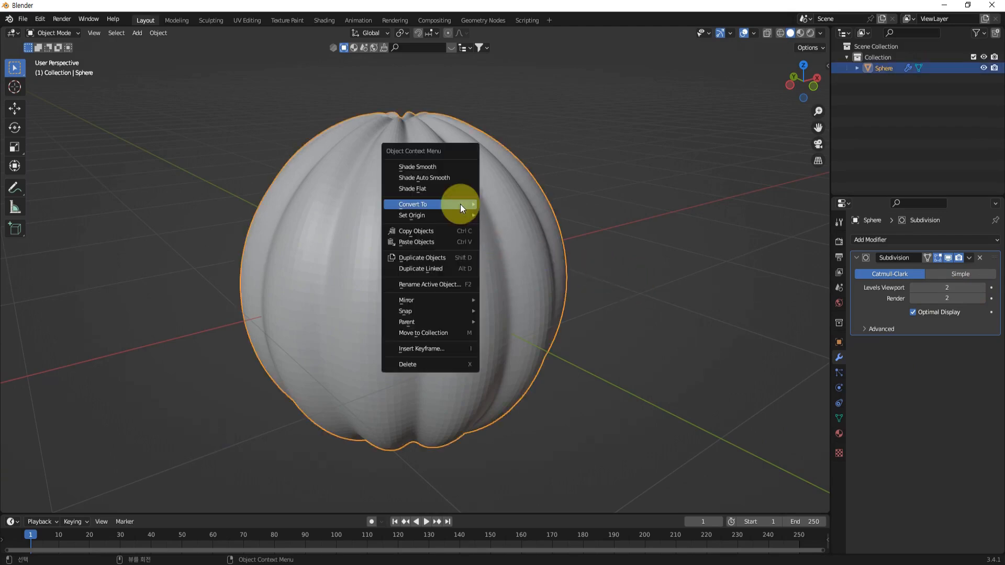
click(409, 177)
Step: Enter Edit Mode on the sphere and turn on the Subdivision modifier's on-cage display so the mesh follows the smoothed surface
middle_drag(621, 258, 663, 327)
key(Tab)
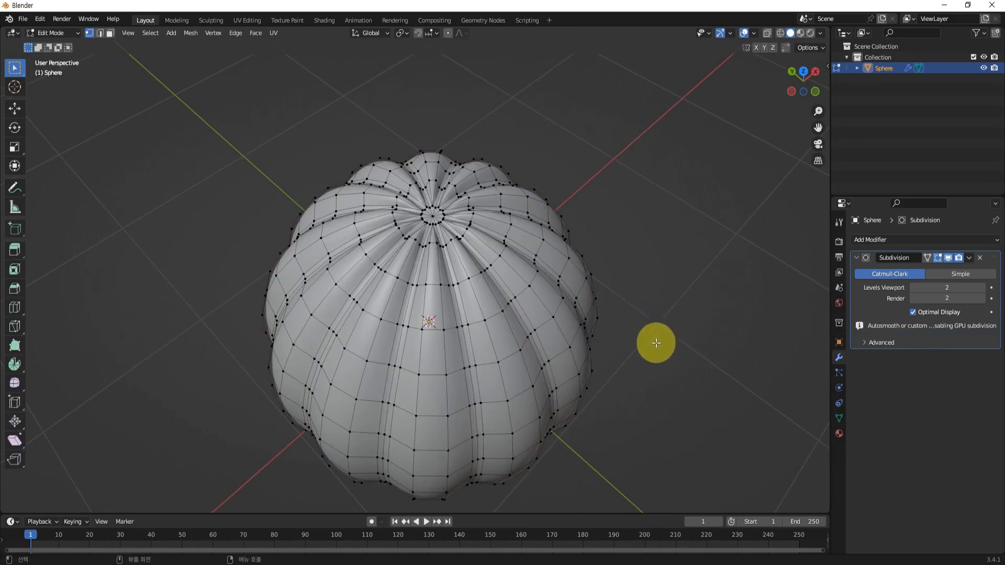
middle_drag(664, 369, 620, 282)
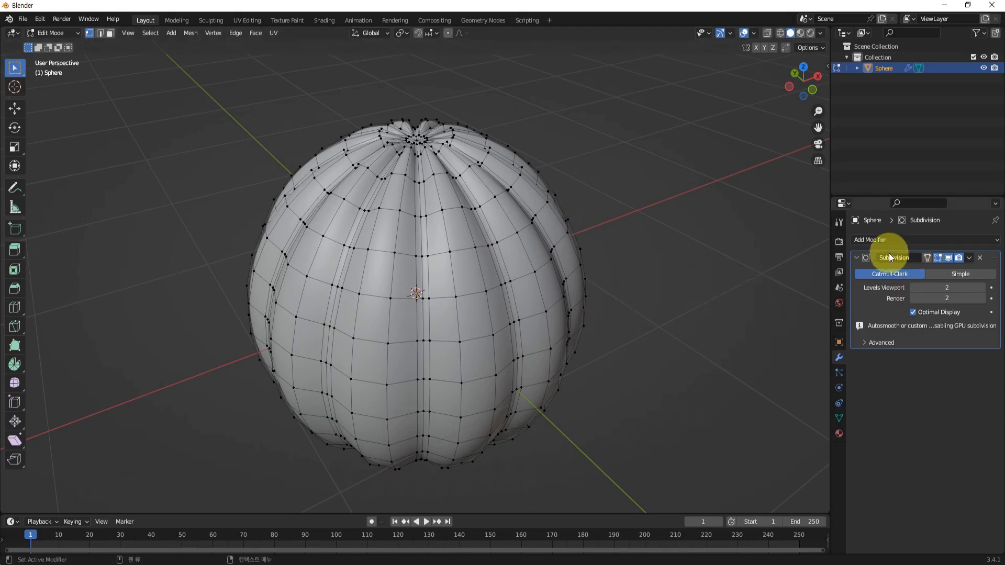
scroll(618, 237, up, 5)
middle_drag(617, 222, 708, 234)
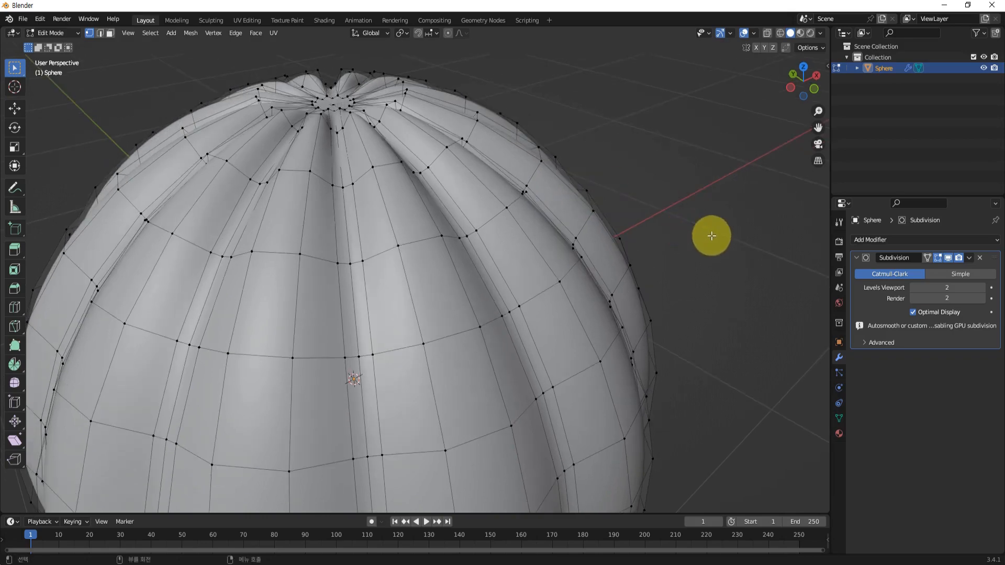
click(926, 258)
Step: Circle-select the faces around the sphere's top pole in face select mode, working in the top orthographic view
mouse_move(638, 197)
middle_down()
mouse_move(653, 265)
mouse_move(648, 185)
mouse_move(657, 225)
mouse_move(691, 243)
mouse_move(707, 235)
mouse_move(694, 239)
mouse_move(623, 199)
middle_up()
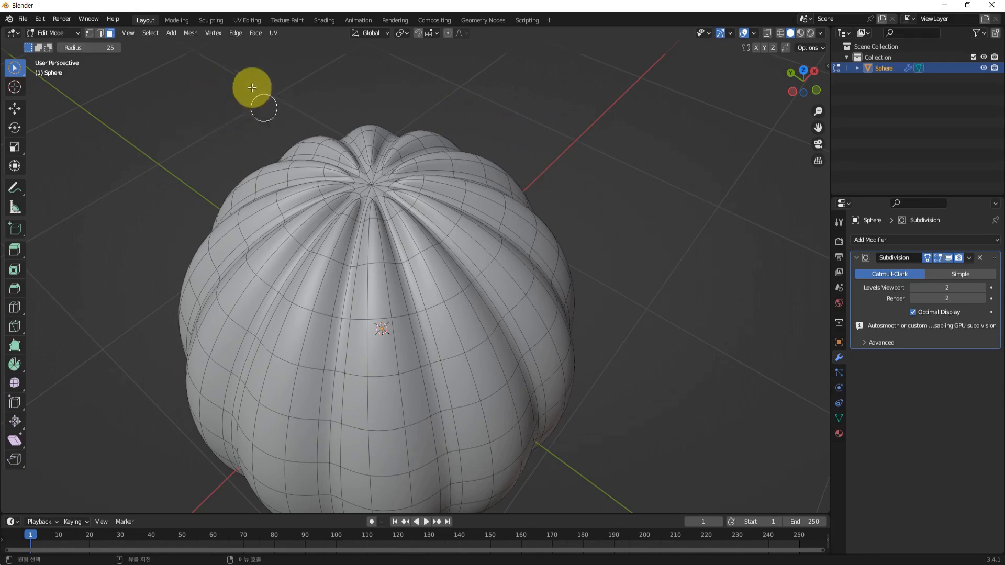
middle_drag(605, 132, 657, 233)
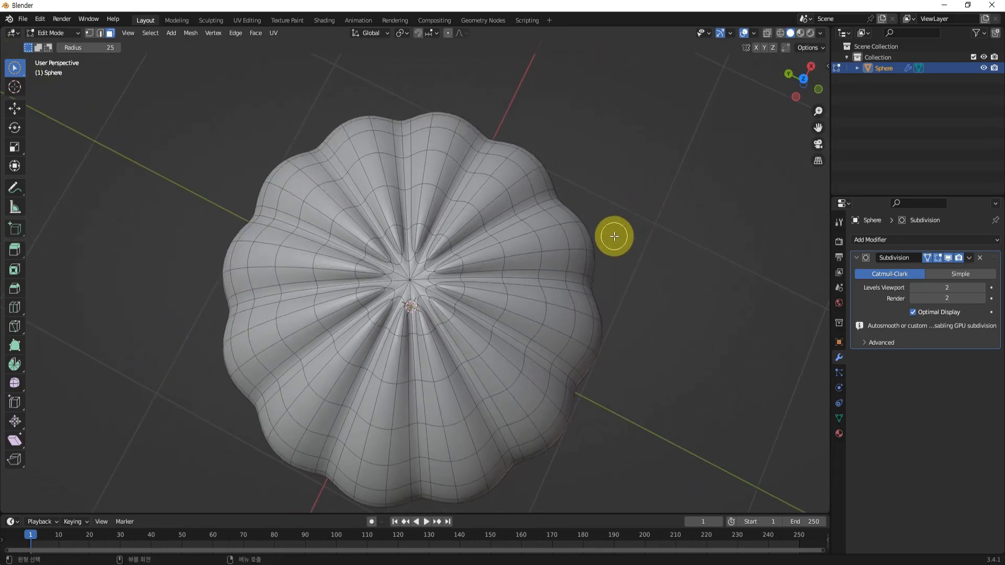
key(KP_7)
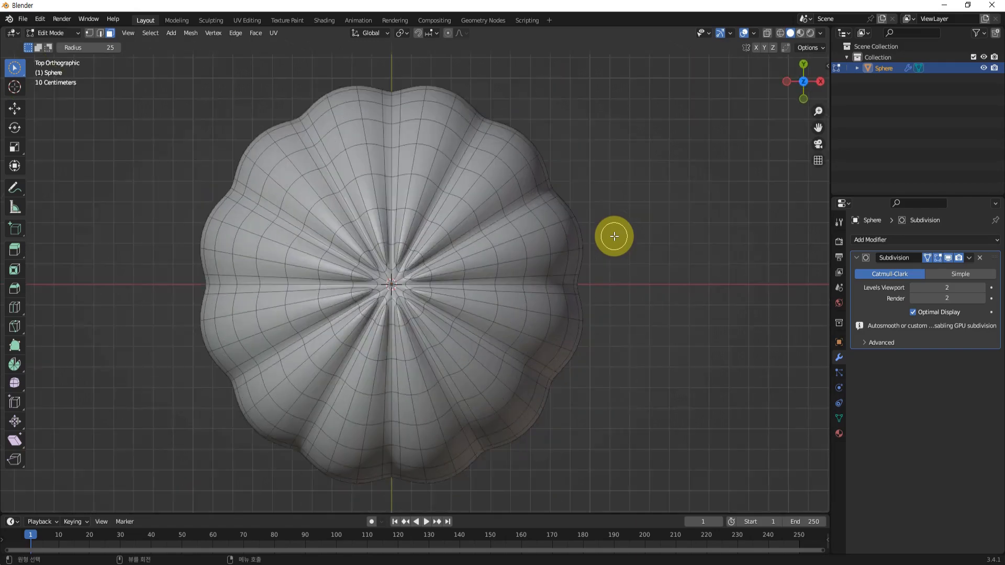
scroll(330, 352, up, 7)
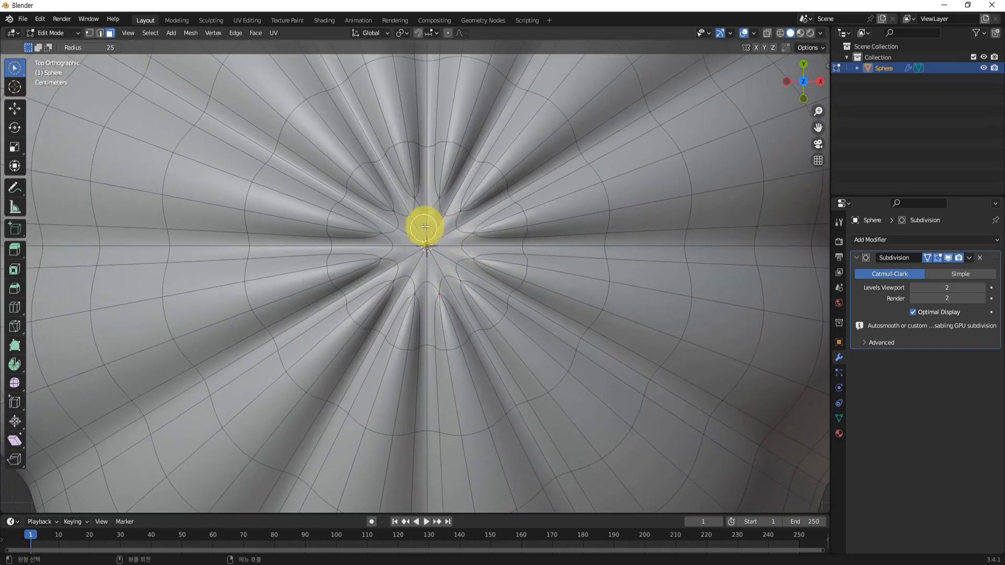
mouse_move(445, 215)
mouse_down()
mouse_move(433, 197)
mouse_move(388, 209)
mouse_move(381, 252)
mouse_move(428, 298)
mouse_move(473, 267)
mouse_move(466, 217)
mouse_move(426, 208)
mouse_move(457, 229)
mouse_move(426, 242)
mouse_up()
scroll(581, 314, down, 5)
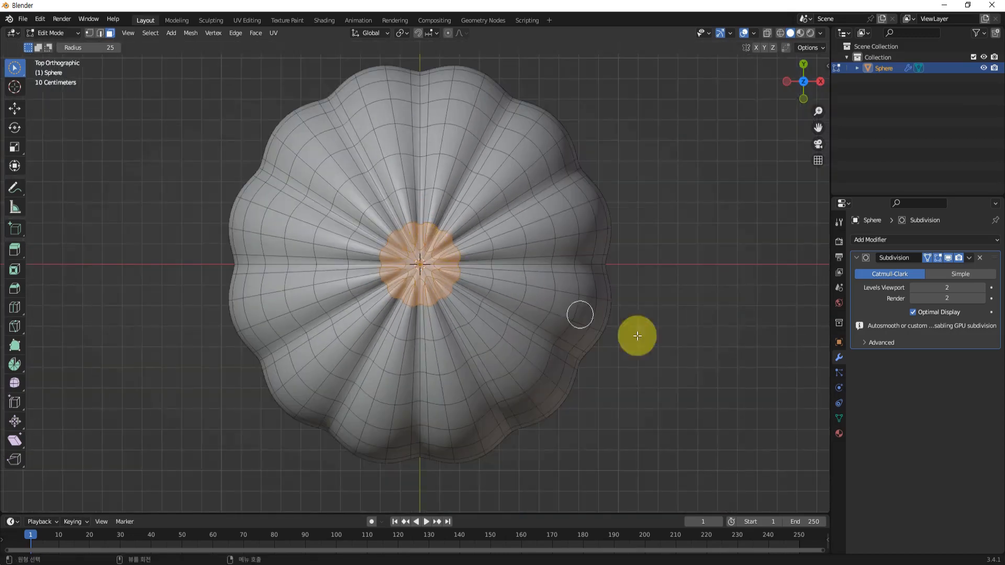
Step: Sink the selected top faces about 0.259 m along Z using smooth proportional editing with a size of about 0.35 m
middle_drag(639, 334, 639, 282)
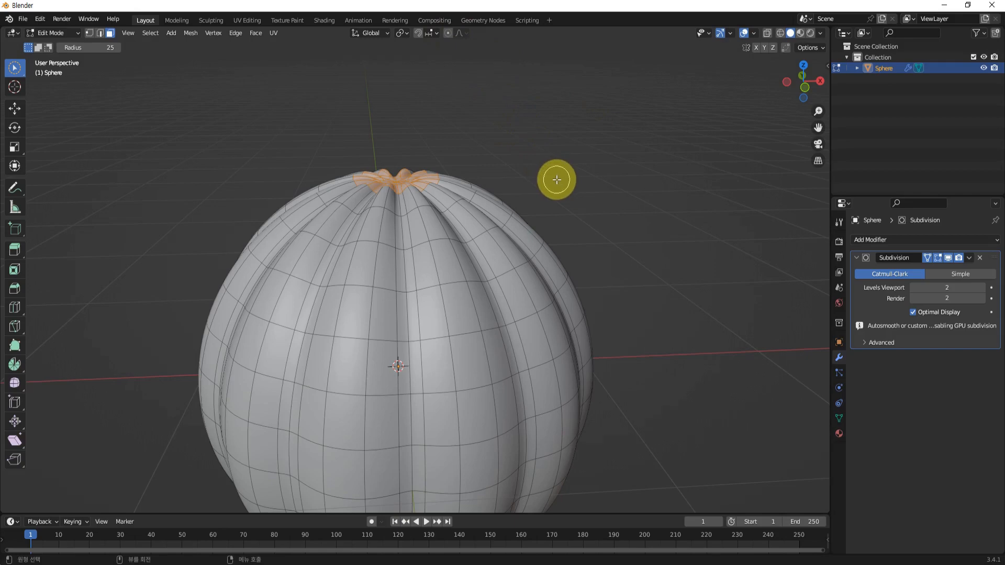
key(o)
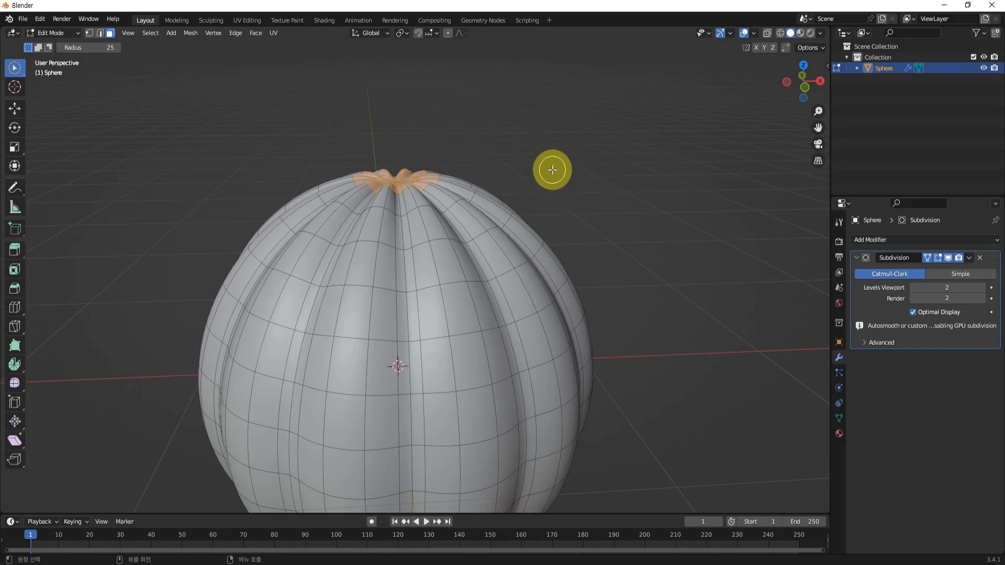
mouse_move(594, 184)
middle_down()
mouse_move(583, 200)
mouse_move(599, 192)
middle_up()
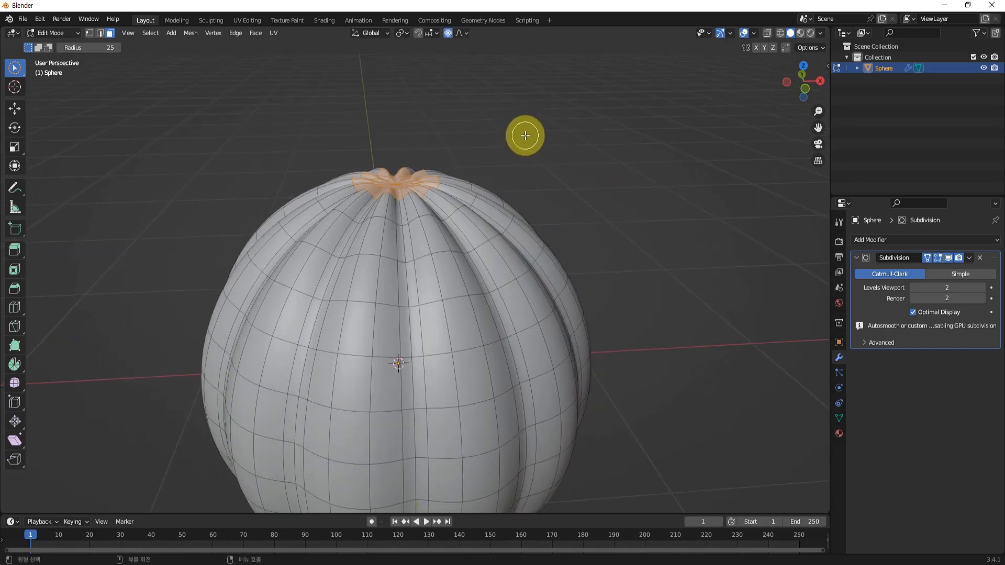
shift+middle_drag(528, 137, 535, 147)
key(g)
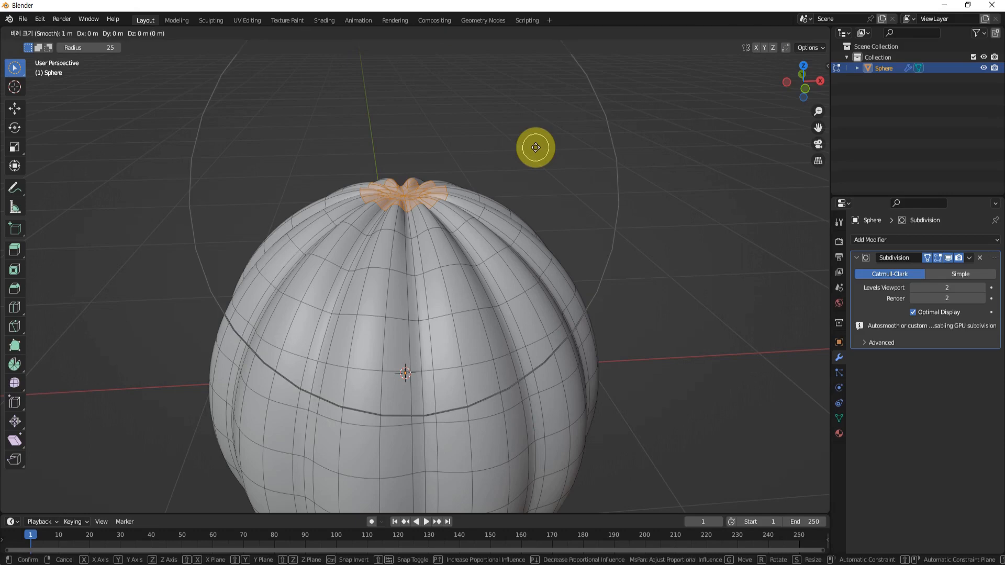
key(z)
scroll(535, 147, up, 5)
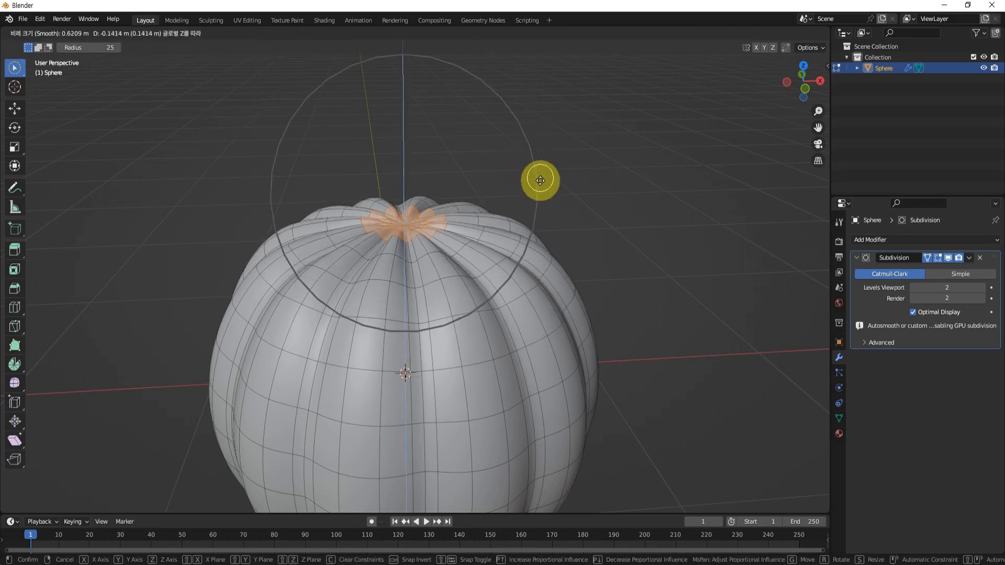
scroll(538, 185, up, 5)
scroll(542, 186, up, 1)
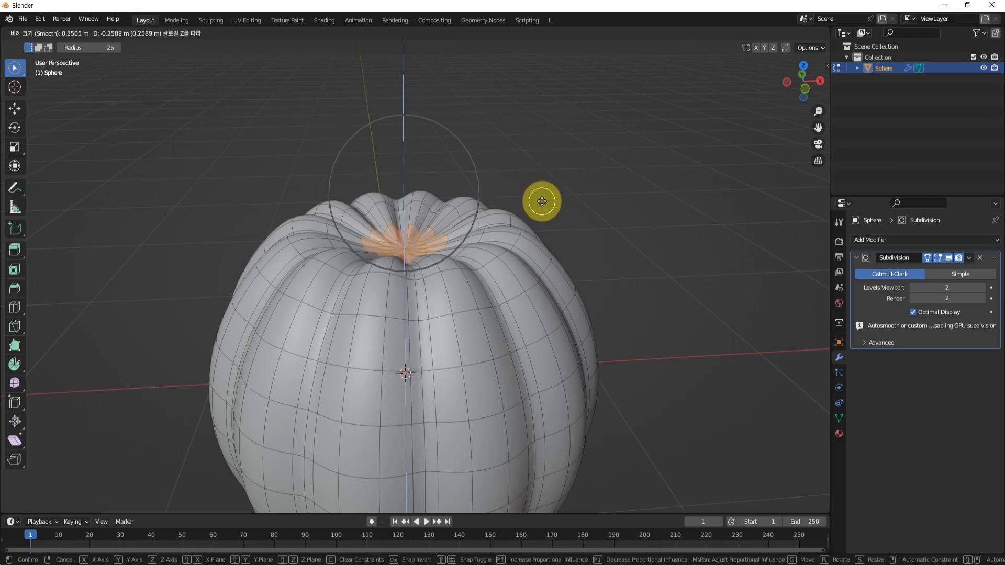
click(541, 200)
Step: Circle-select the faces around the pumpkin's bottom pole from below
middle_drag(655, 240, 631, 247)
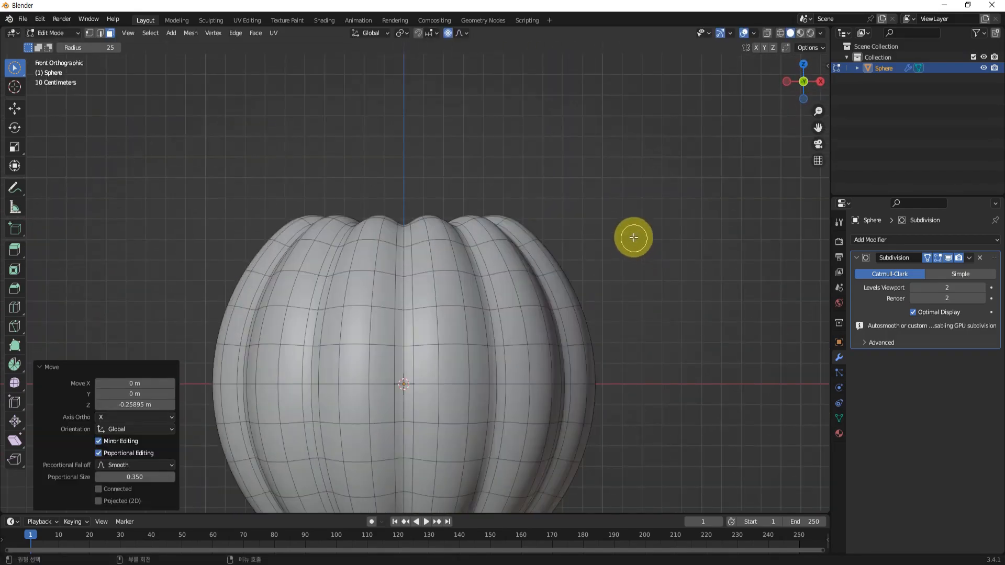
scroll(633, 237, down, 3)
shift+middle_drag(592, 305, 636, 236)
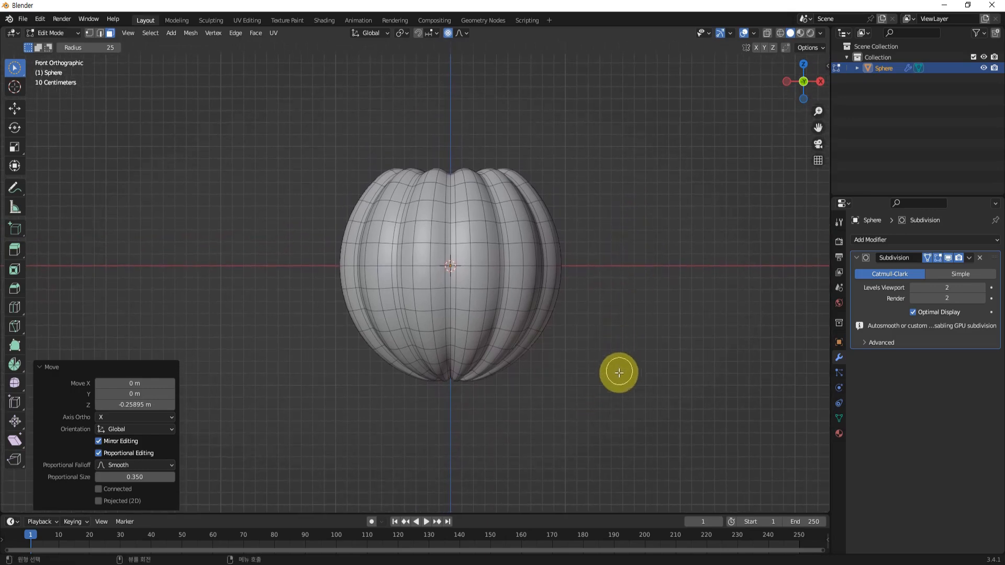
mouse_move(618, 372)
middle_down()
mouse_move(587, 365)
mouse_move(601, 297)
mouse_move(605, 355)
mouse_move(662, 379)
mouse_move(655, 366)
middle_up()
key(c)
mouse_move(541, 272)
mouse_down()
mouse_move(516, 252)
mouse_move(485, 260)
mouse_move(522, 287)
mouse_move(500, 254)
mouse_move(529, 283)
mouse_move(510, 256)
mouse_up()
scroll(558, 272, down, 2)
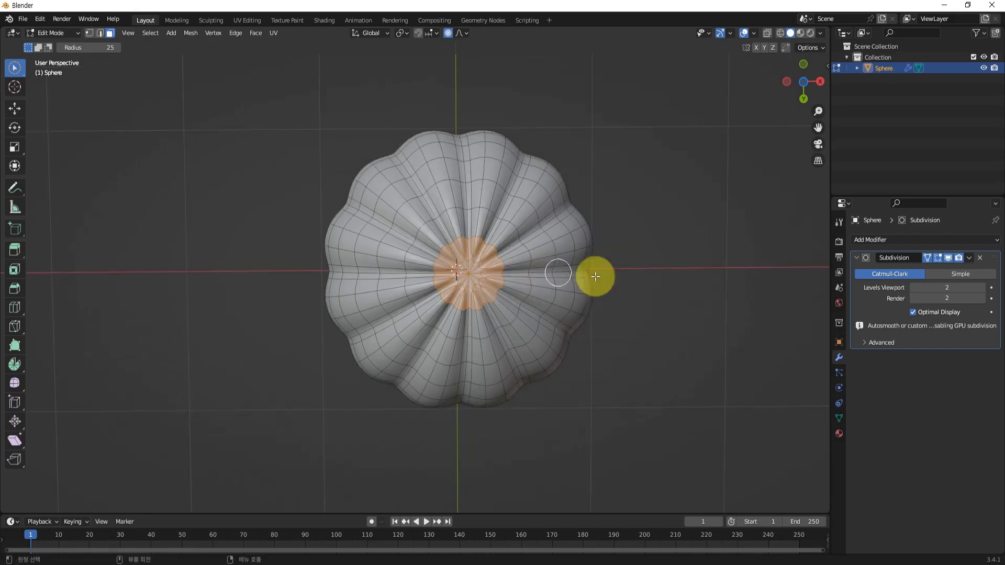
Step: Raise the selected bottom faces about 0.24 m along Z using smooth proportional editing with a size of about 0.621 m
middle_drag(633, 291, 635, 328)
key(KP_1)
scroll(572, 422, up, 3)
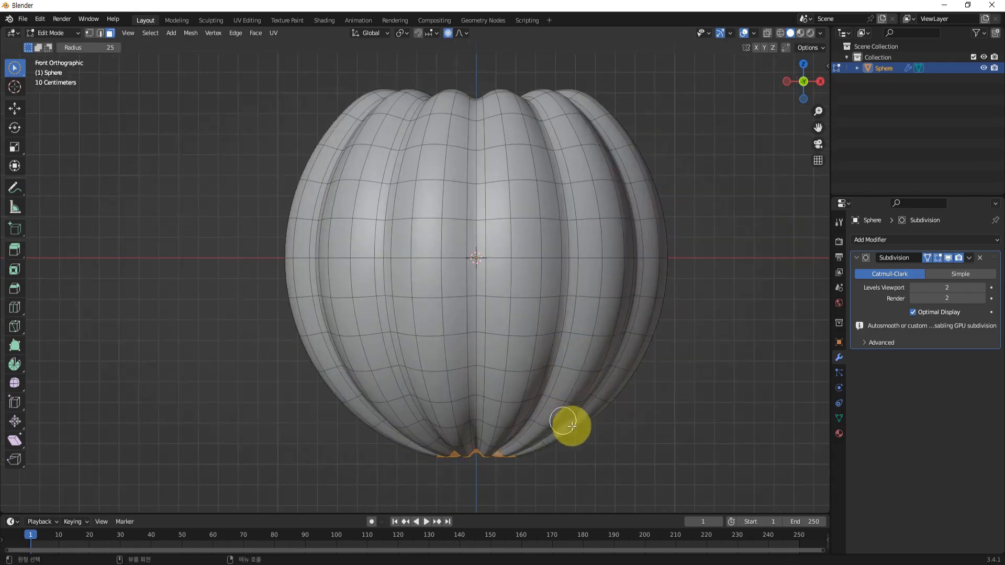
scroll(573, 405, up, 1)
shift+middle_drag(573, 405, 564, 412)
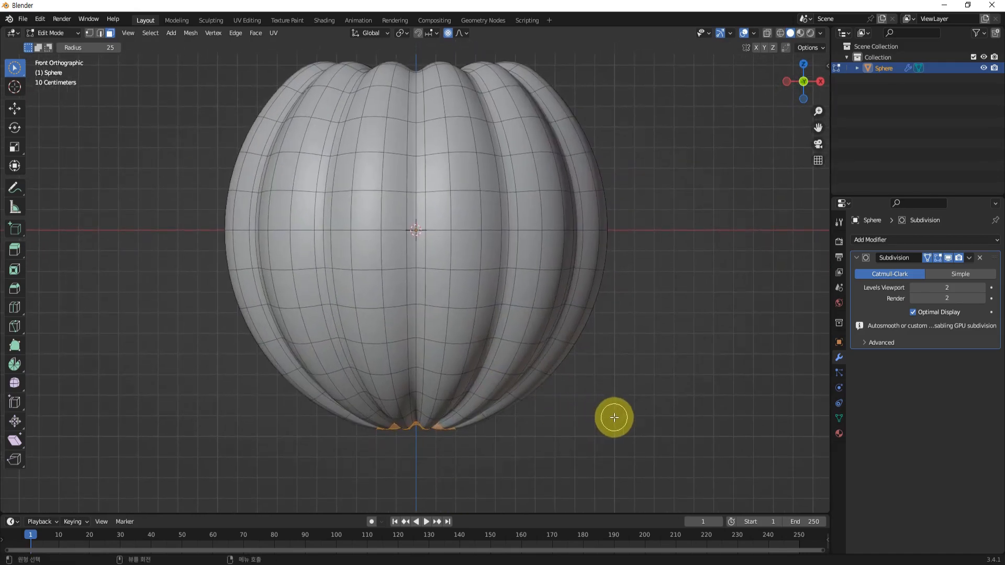
key(g)
key(z)
scroll(614, 417, down, 1)
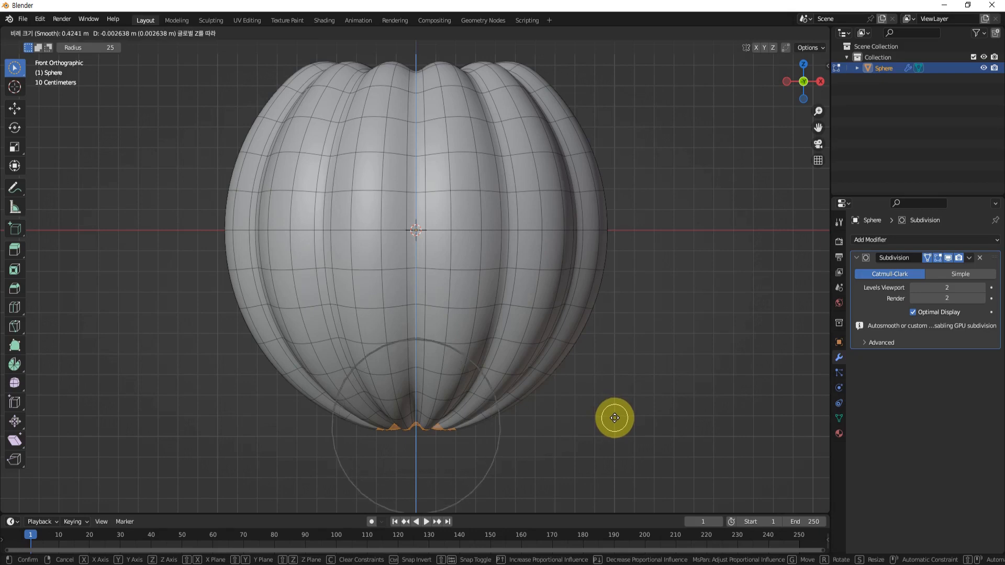
scroll(614, 418, down, 2)
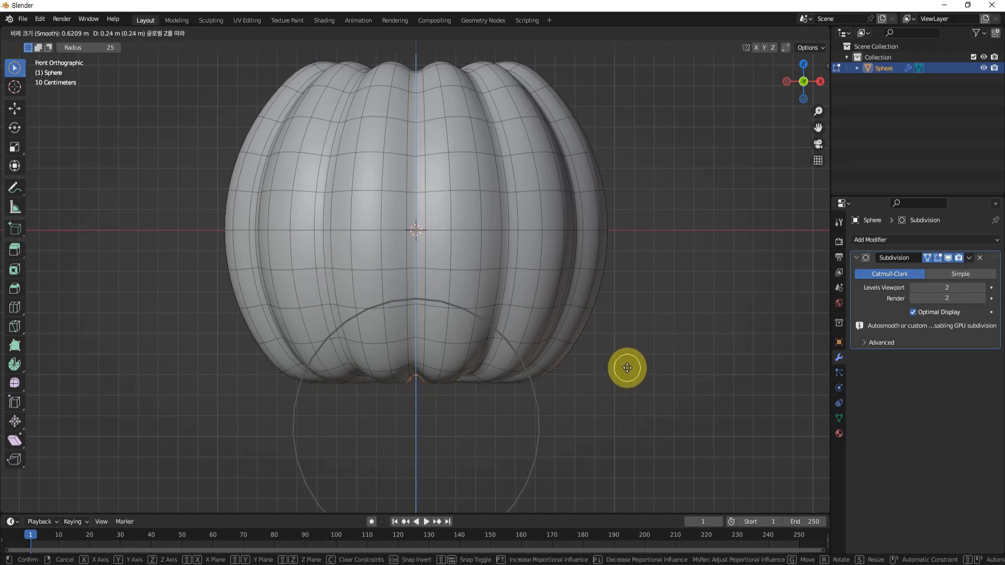
click(627, 368)
Step: Clear the face selection and examine the pumpkin's overall shape from the front and from several angles
scroll(585, 372, down, 2)
middle_drag(585, 372, 579, 426)
key(KP_1)
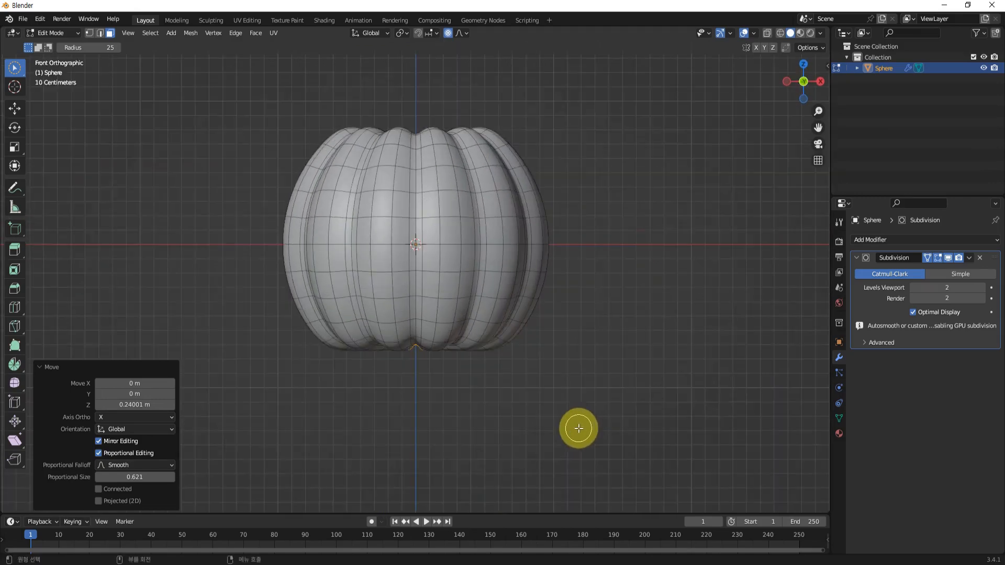
shift+middle_drag(511, 381, 558, 444)
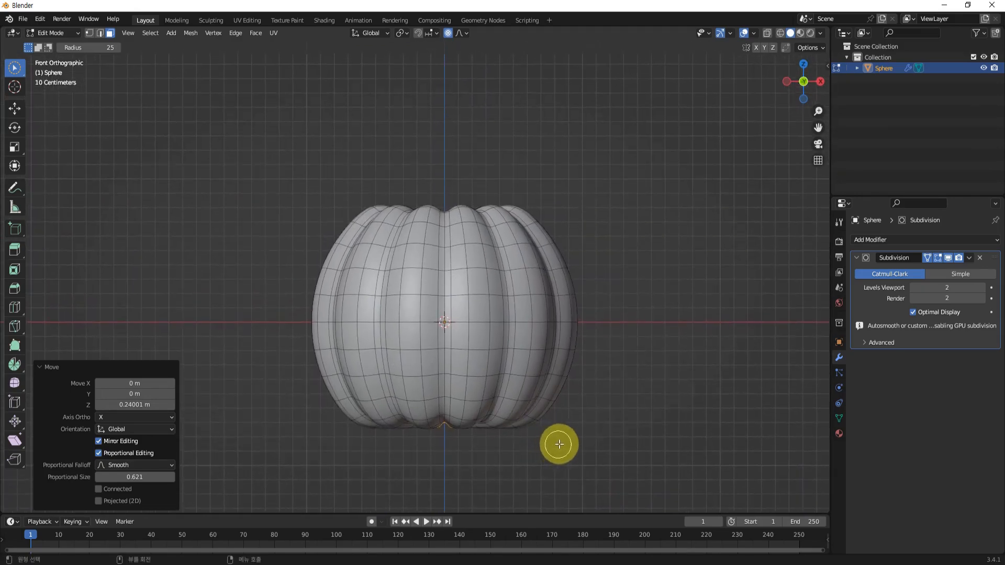
click(675, 325)
middle_drag(630, 298, 637, 337)
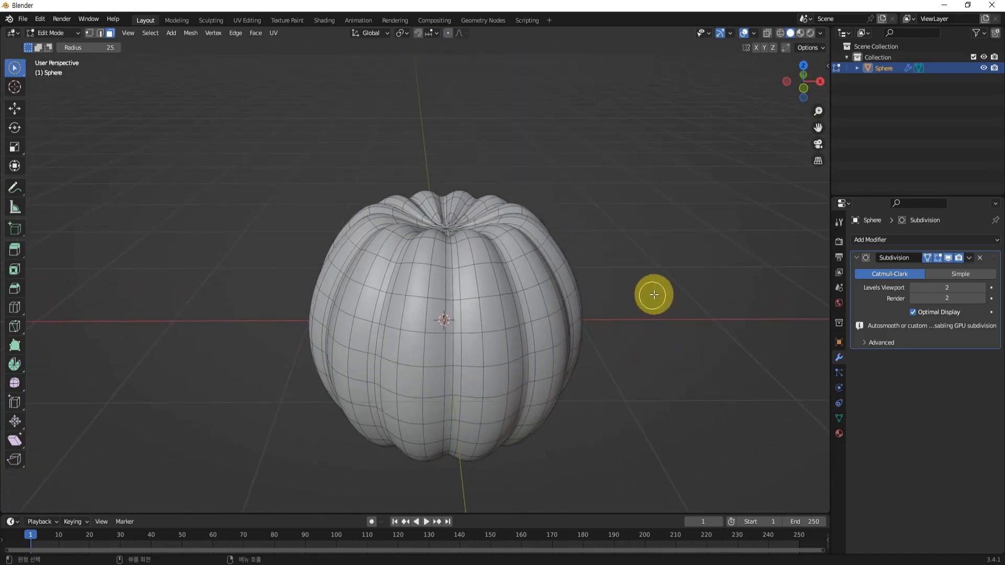
middle_drag(651, 303, 617, 314)
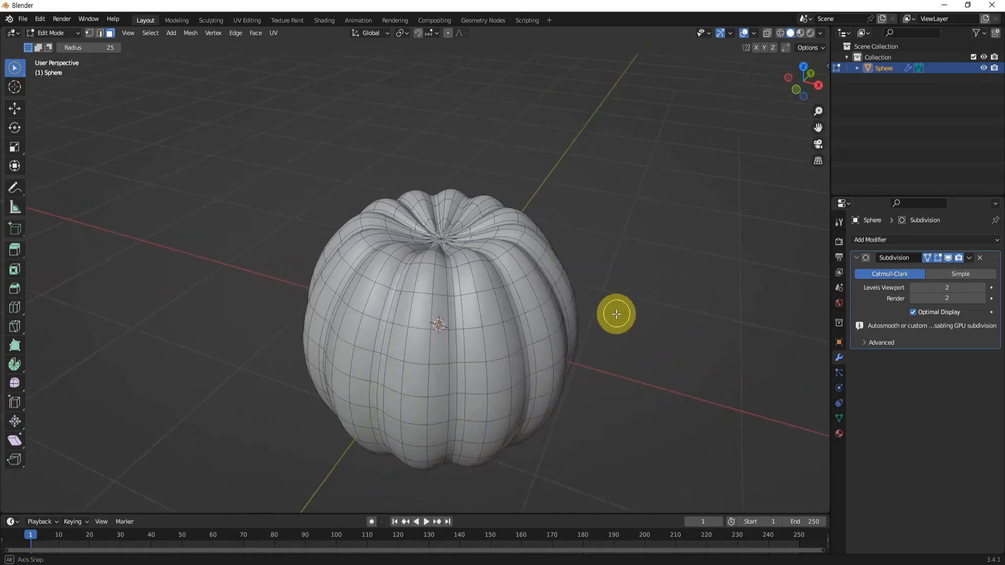
middle_drag(599, 265, 574, 340)
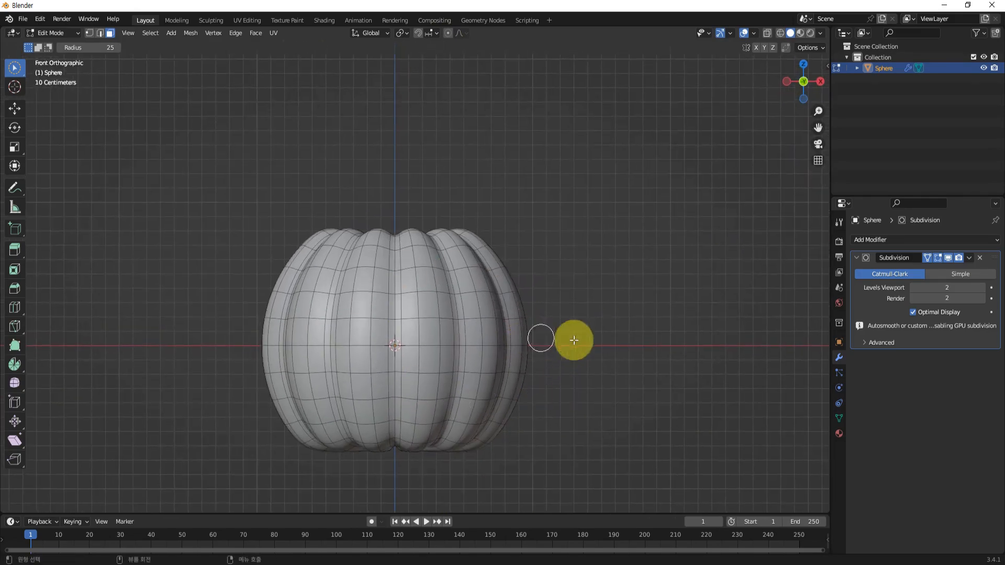
Step: In Object Mode, raise the whole pumpkin about 0.752 m along Z so its base rests on the ground line
key(Tab)
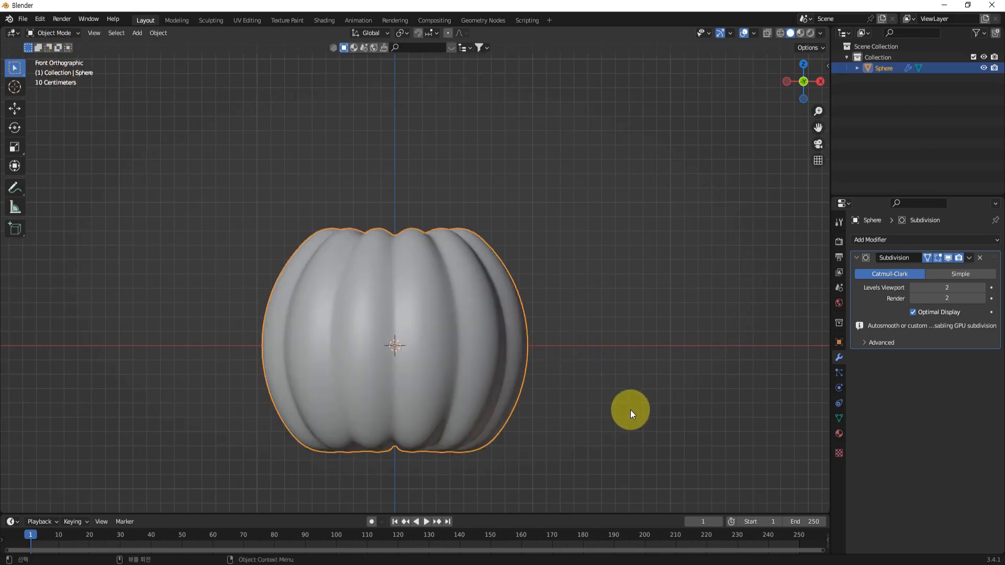
key(g)
key(z)
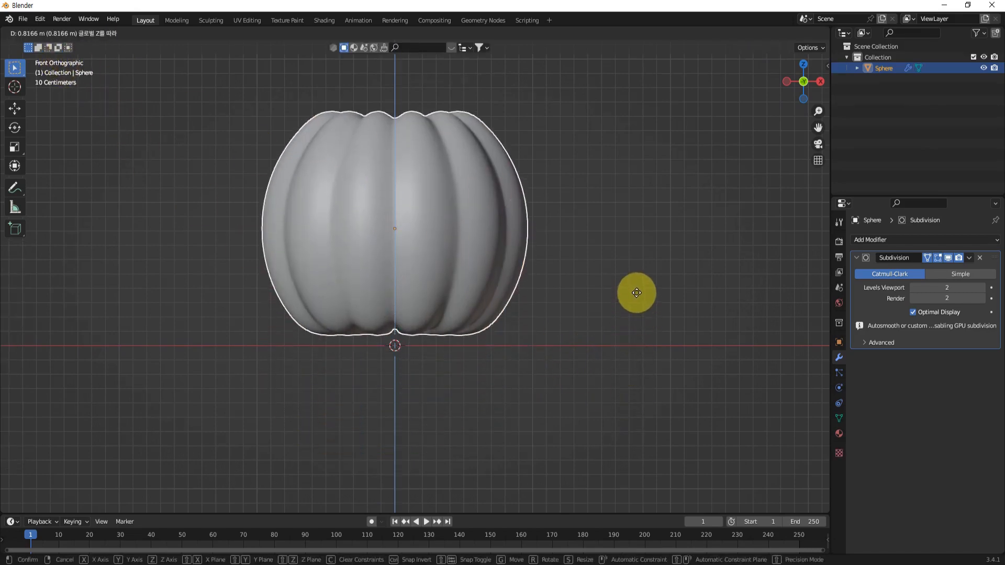
click(637, 302)
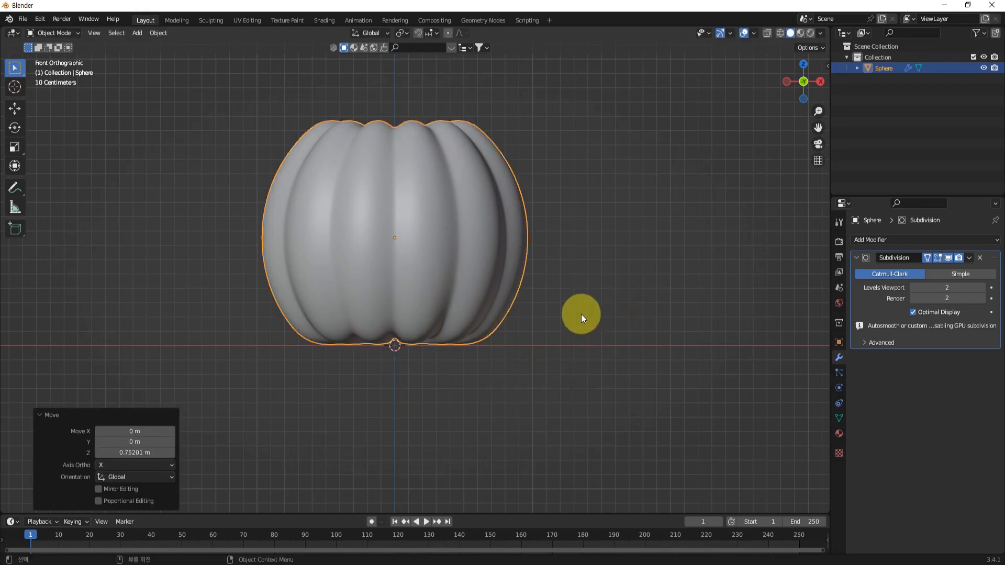
Step: In Edit Mode, circle-select the ring of faces around the pumpkin's top pole from the top view
middle_drag(576, 260, 627, 359)
key(Tab)
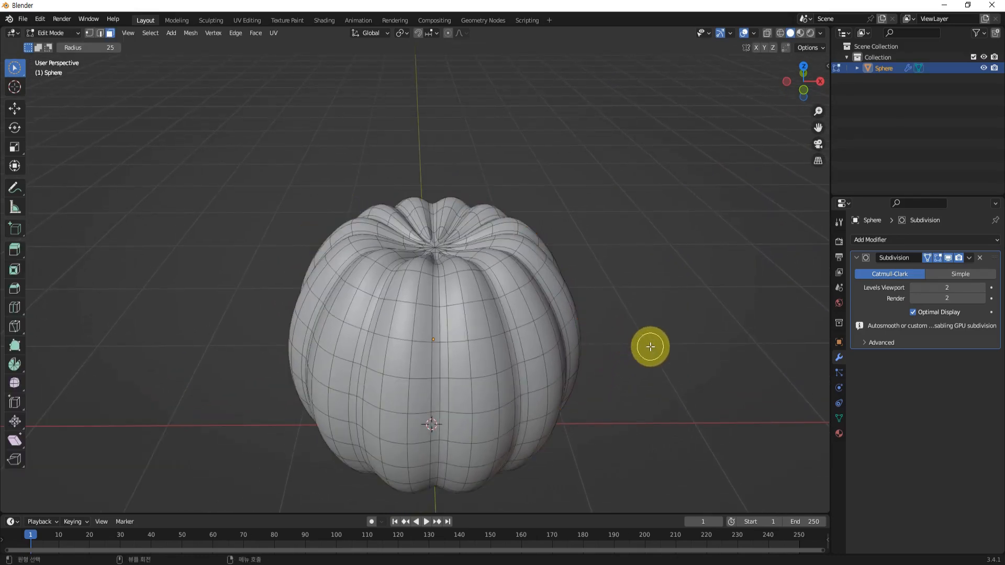
middle_drag(634, 314, 565, 368)
key(c)
scroll(592, 403, up, 3)
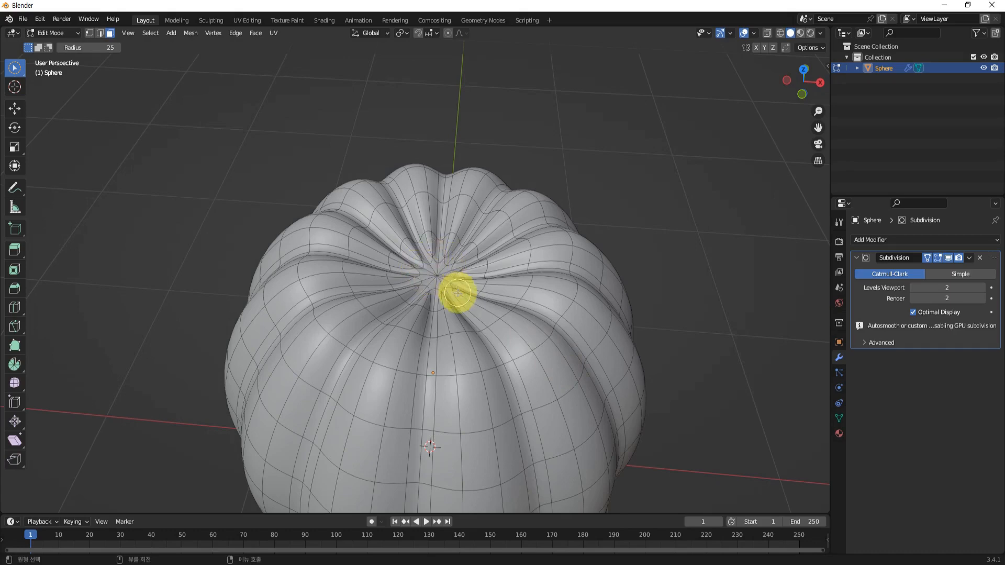
middle_drag(601, 329, 637, 359)
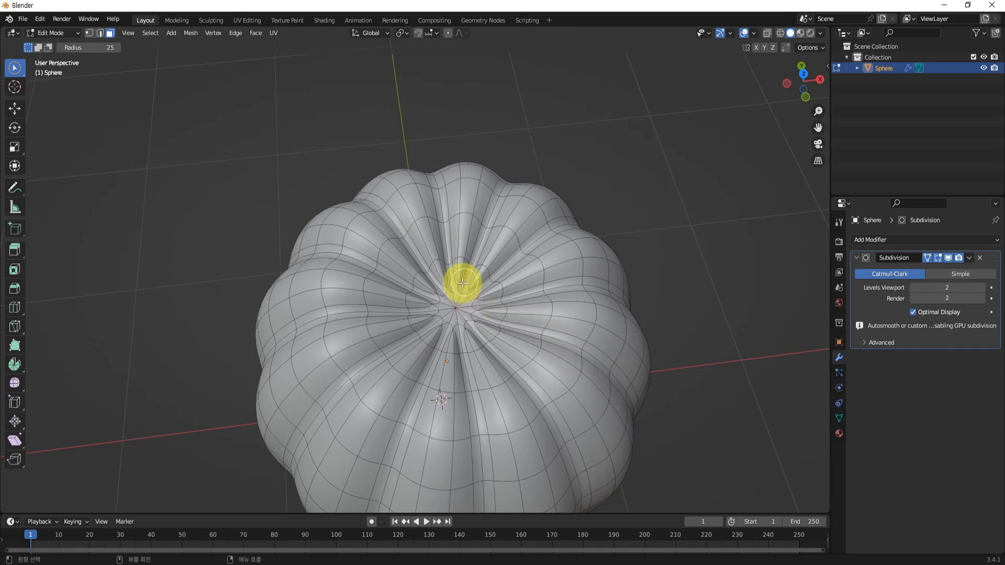
key(KP_7)
scroll(503, 345, up, 2)
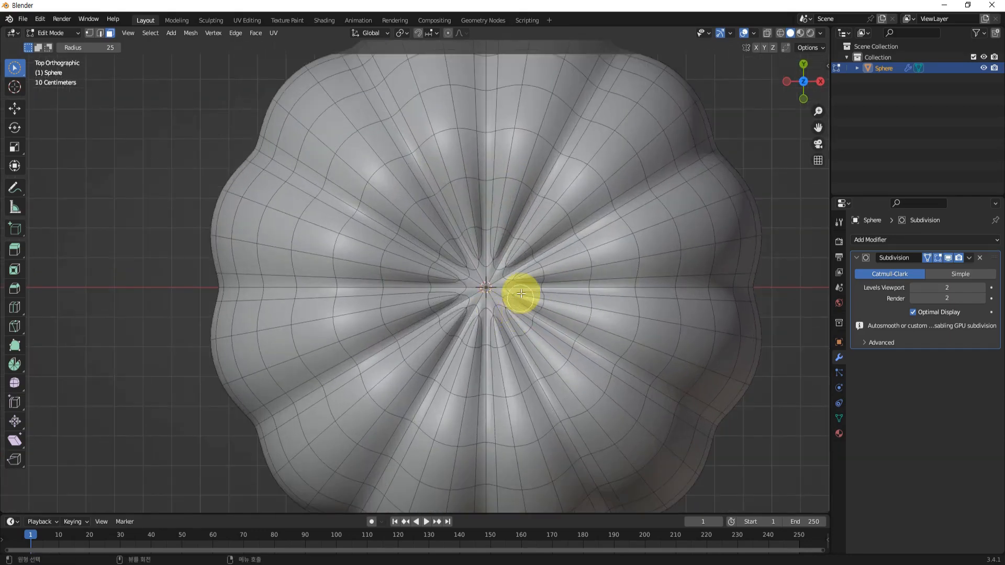
drag(522, 292, 503, 264)
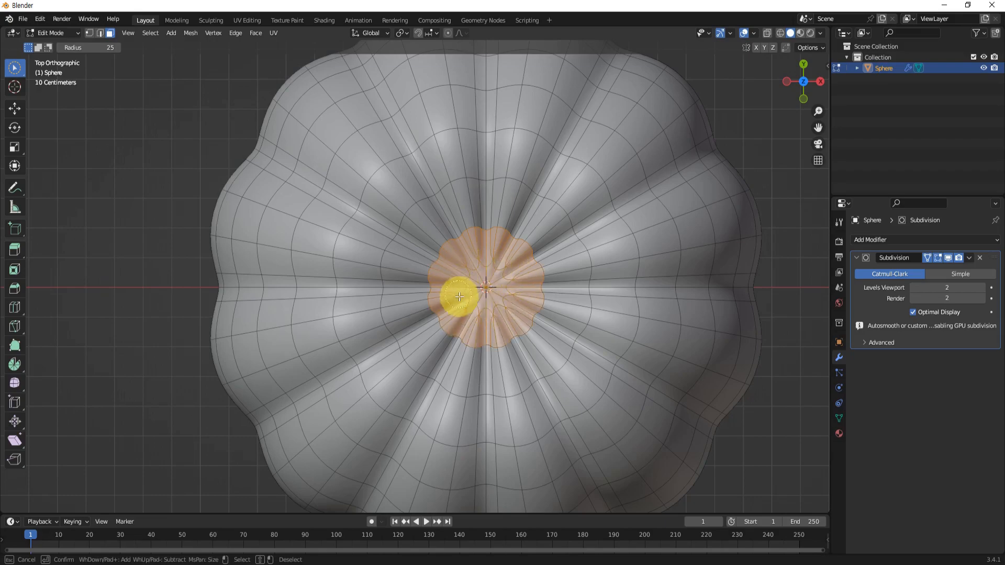
Step: Turn on X-ray display and show the selected top faces in the front orthographic view
middle_drag(652, 455, 630, 420)
middle_drag(621, 360, 614, 352)
scroll(576, 289, down, 2)
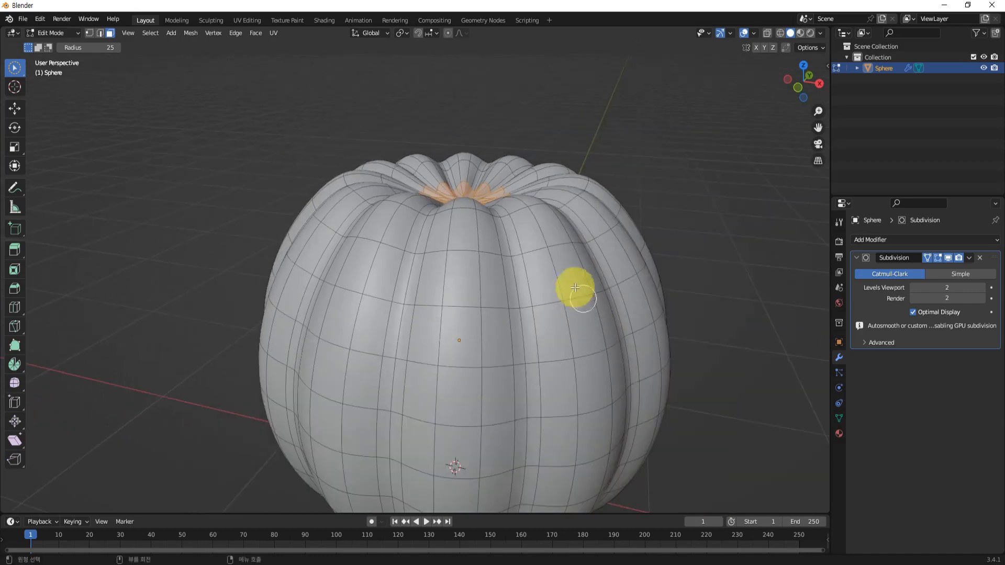
shift+middle_drag(576, 289, 544, 307)
key(KP_1)
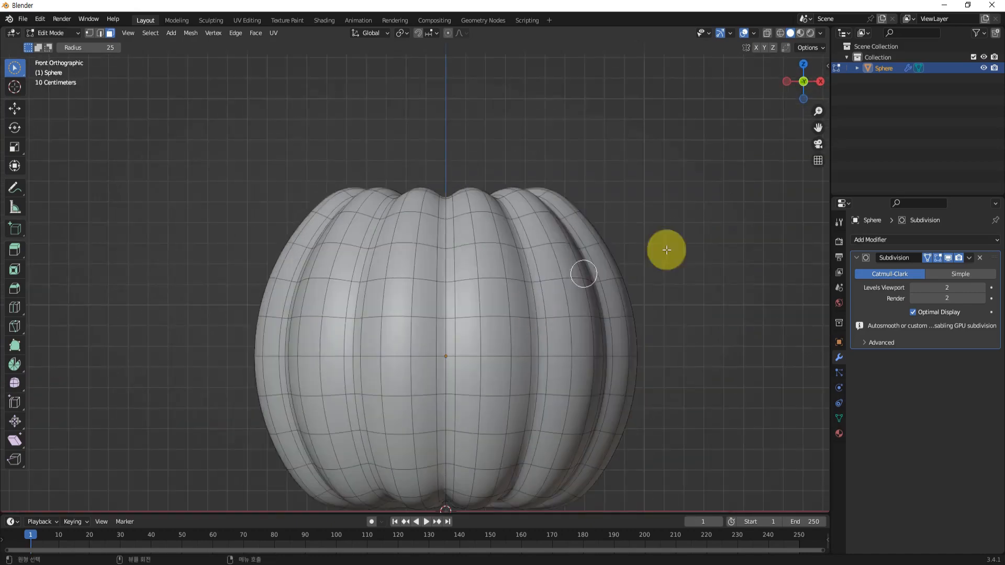
shift+middle_drag(709, 164, 671, 218)
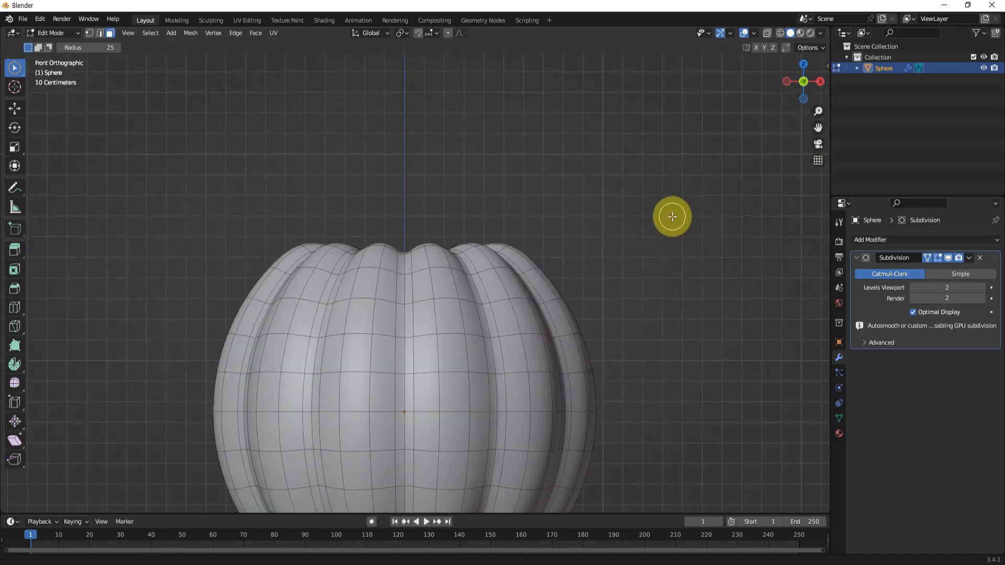
click(767, 33)
scroll(585, 251, down, 2)
shift+middle_drag(543, 268, 603, 304)
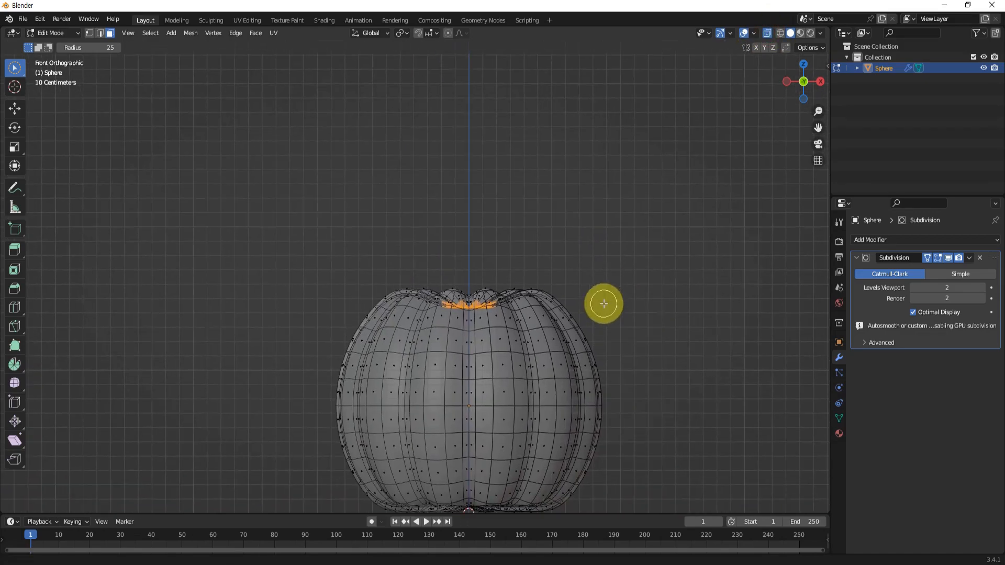
Step: Extrude the selected top faces about 0.462 m upward as the stem's base and scale the new end to about 0.731
scroll(533, 349, up, 4)
shift+middle_drag(617, 353, 495, 407)
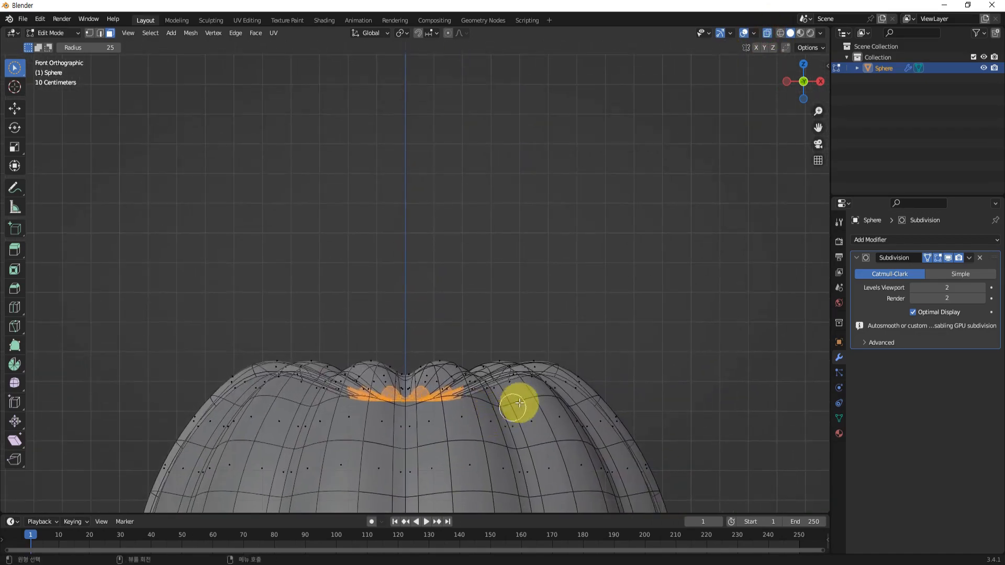
key(e)
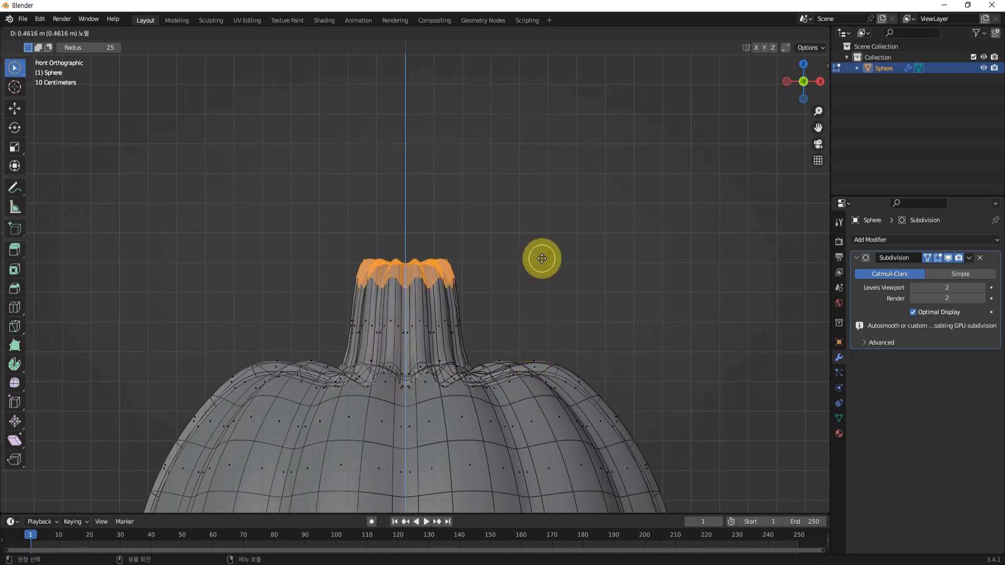
click(541, 258)
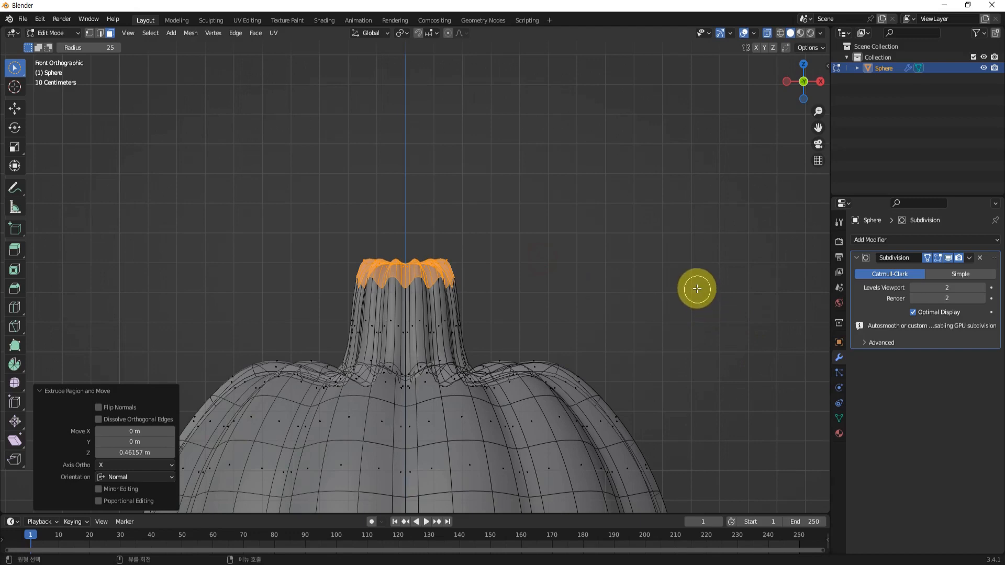
key(s)
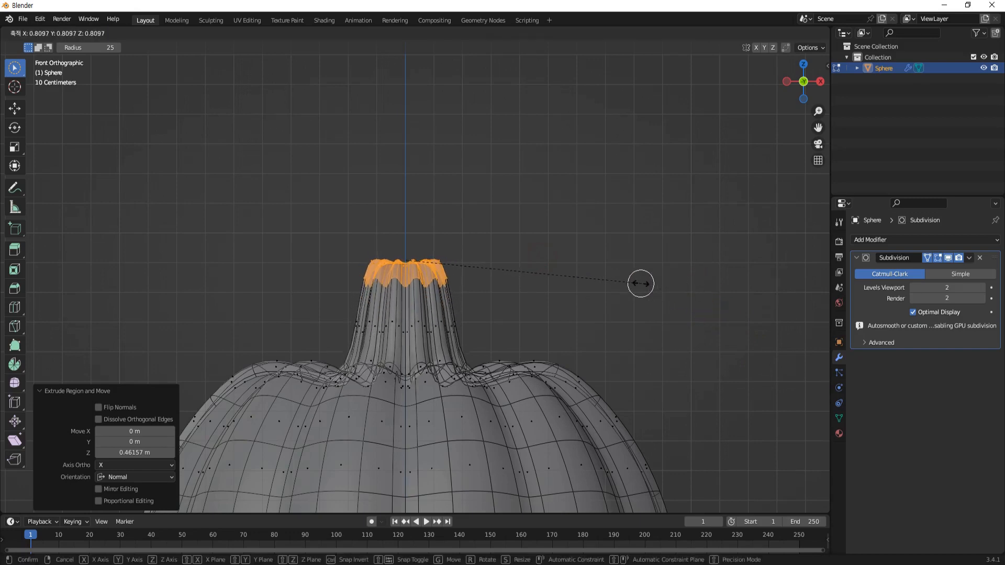
click(618, 282)
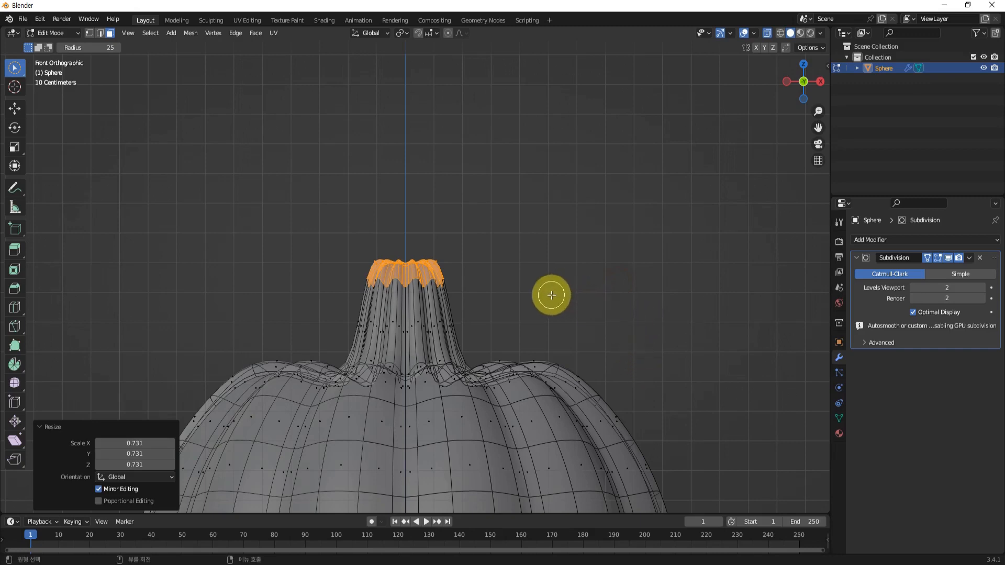
Step: Extrude the stem's end another 0.231 m or so upward and scale it to about 0.554
key(e)
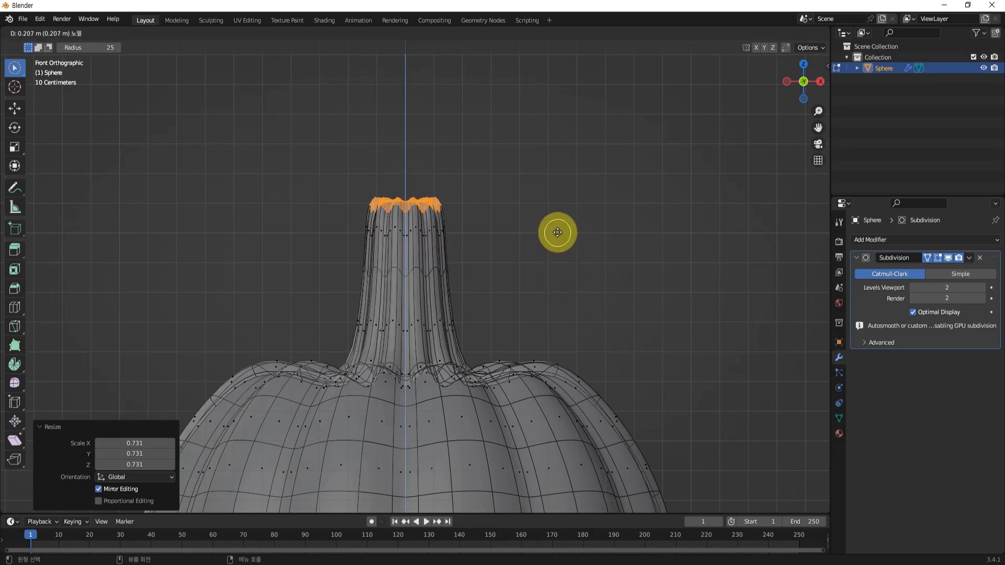
click(558, 226)
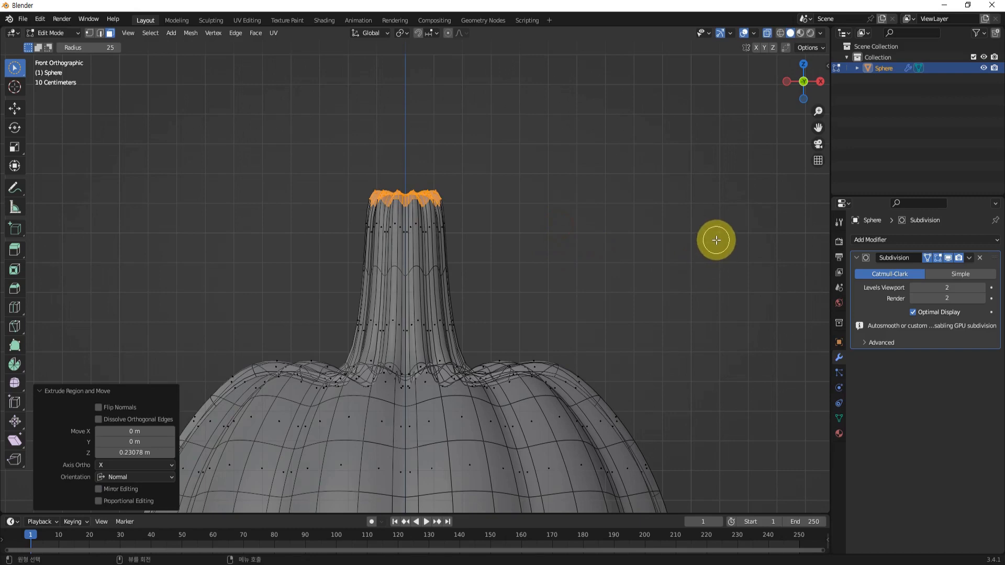
key(s)
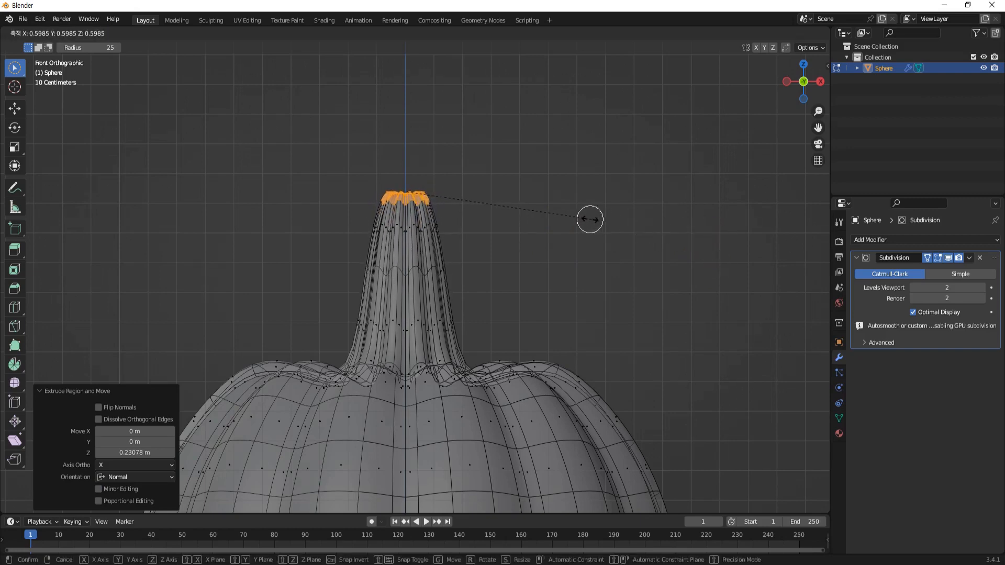
click(576, 217)
Step: Extrude a third stem section about 0.202 m upward and scale its tip to about 0.708
scroll(539, 241, down, 1)
shift+middle_drag(538, 240, 568, 306)
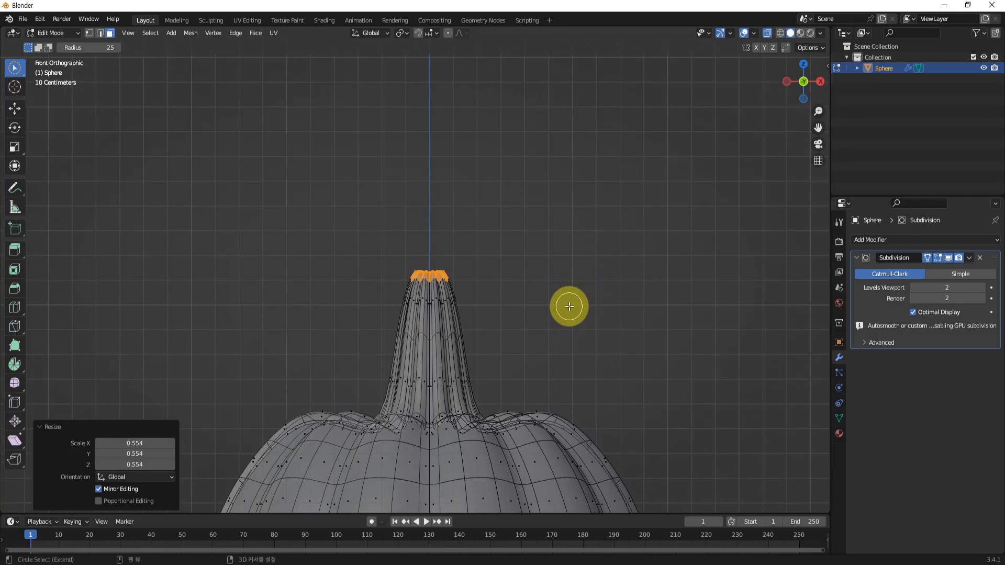
key(e)
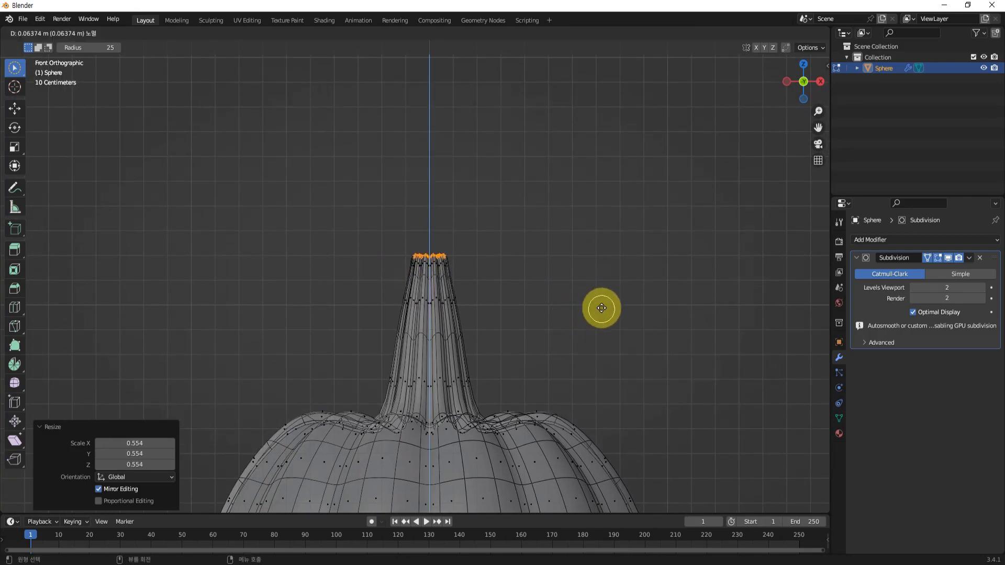
click(602, 275)
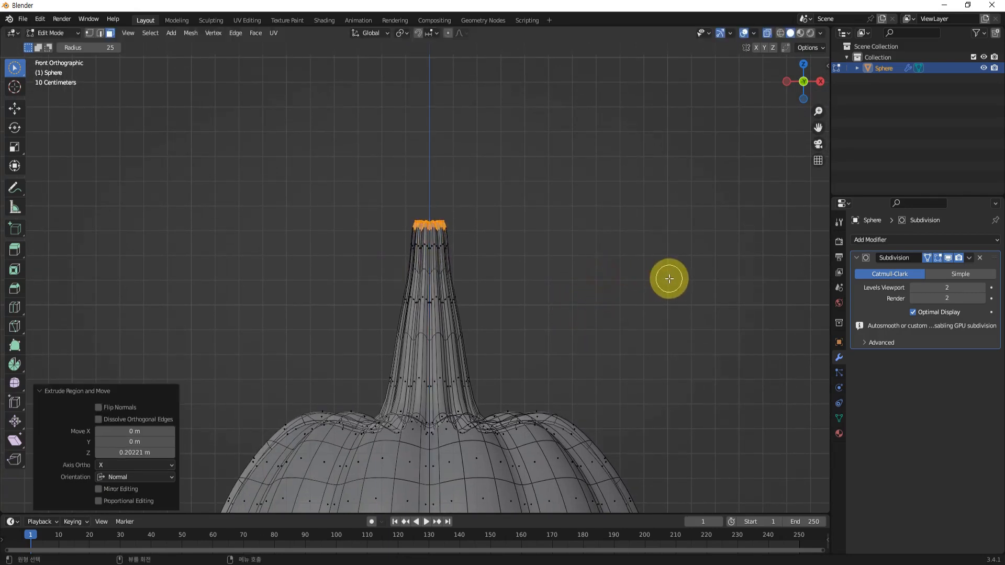
key(s)
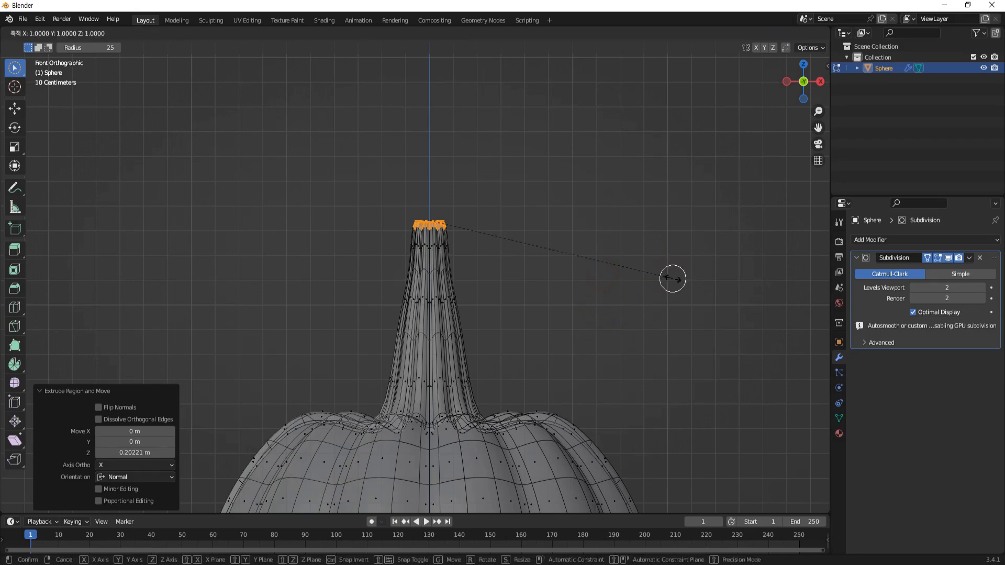
click(602, 264)
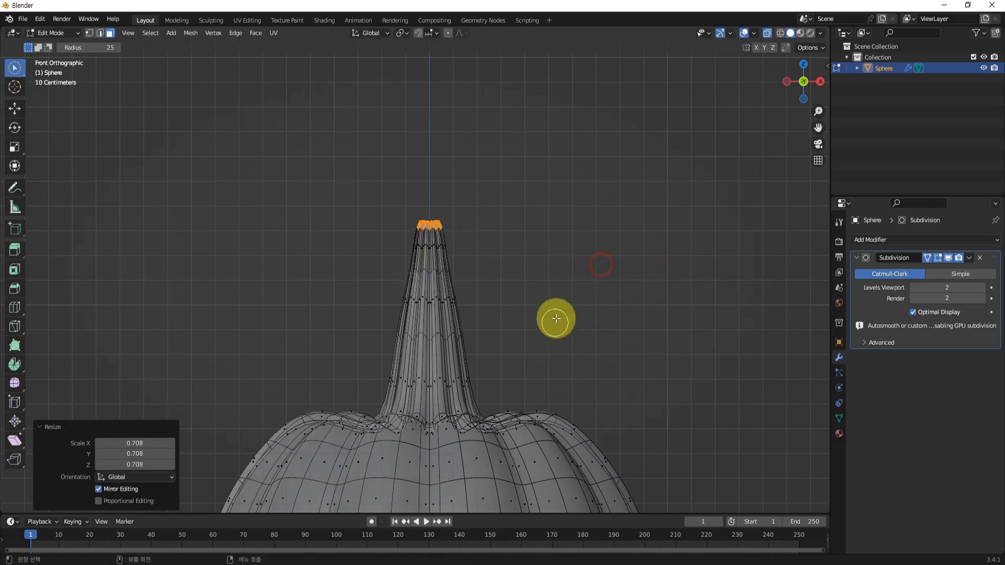
Step: Bend the stem by moving its tip about 0.335 m along X with smooth proportional editing, size about 0.683 m
scroll(575, 340, down, 2)
shift+middle_drag(598, 370, 613, 332)
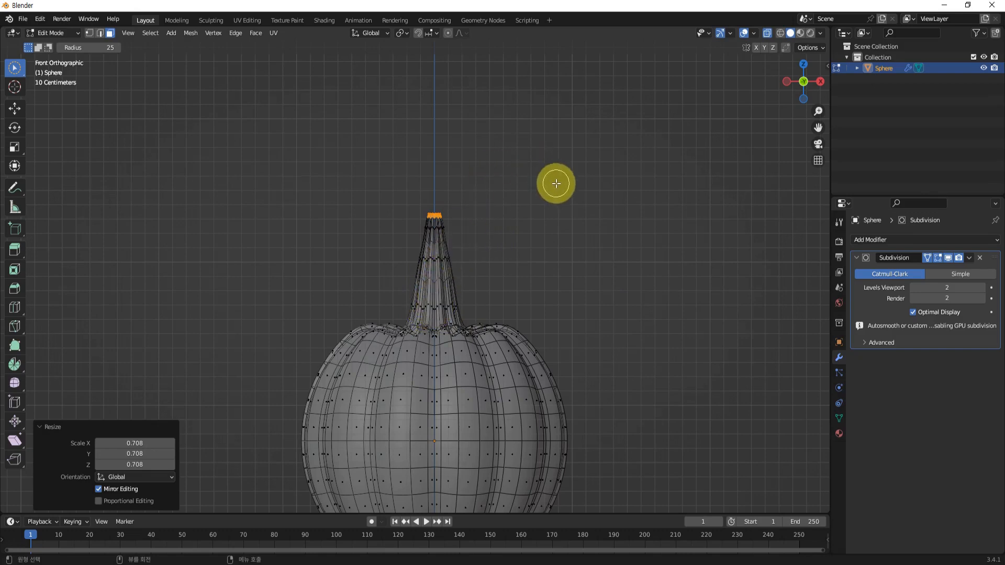
key(o)
scroll(491, 243, up, 2)
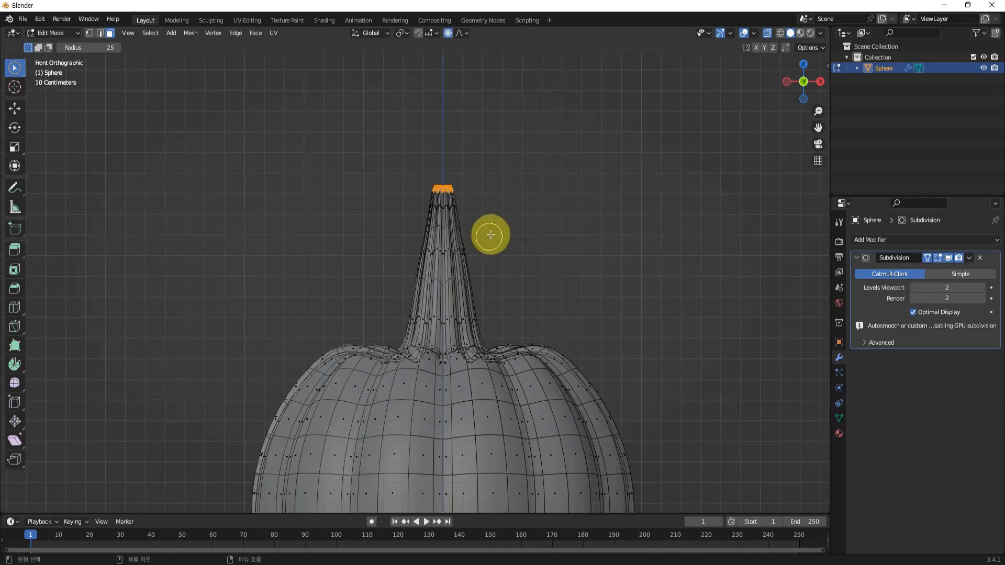
shift+middle_drag(563, 258, 534, 271)
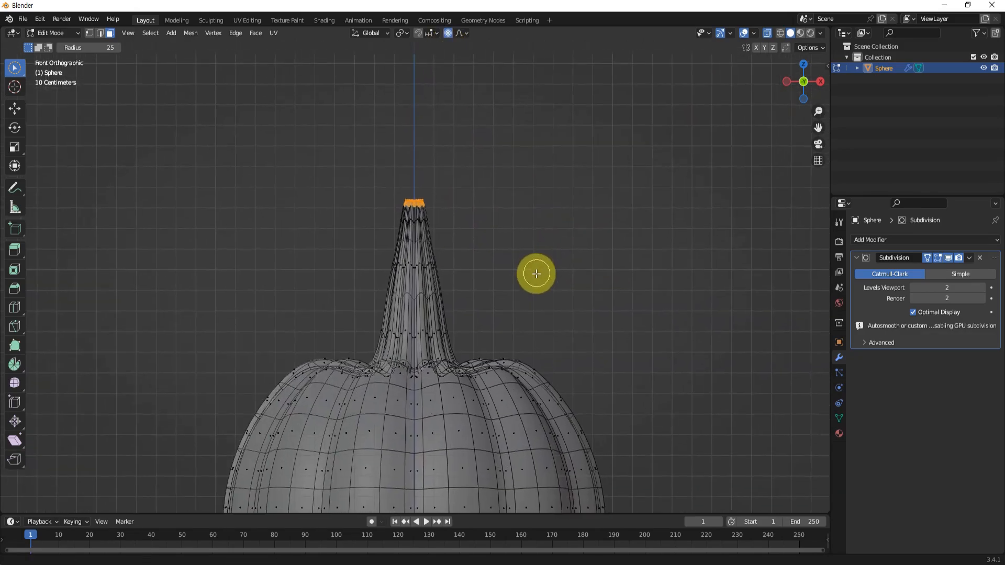
key(g)
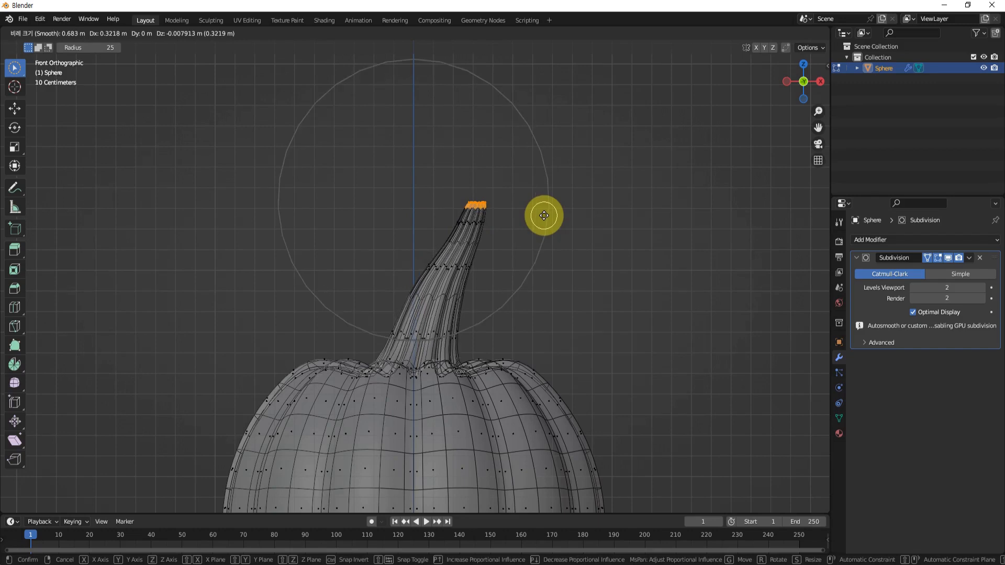
scroll(544, 216, down, 1)
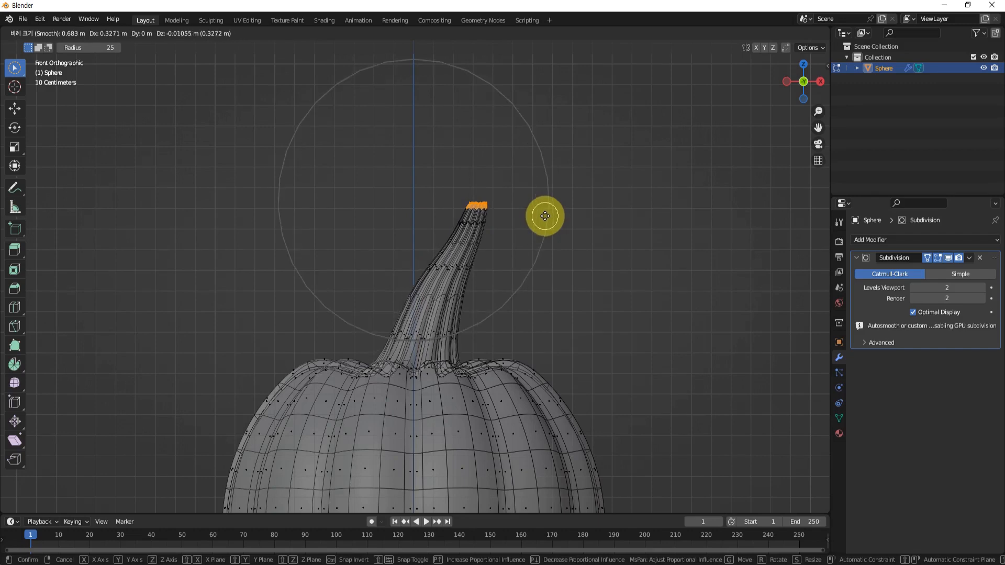
click(546, 216)
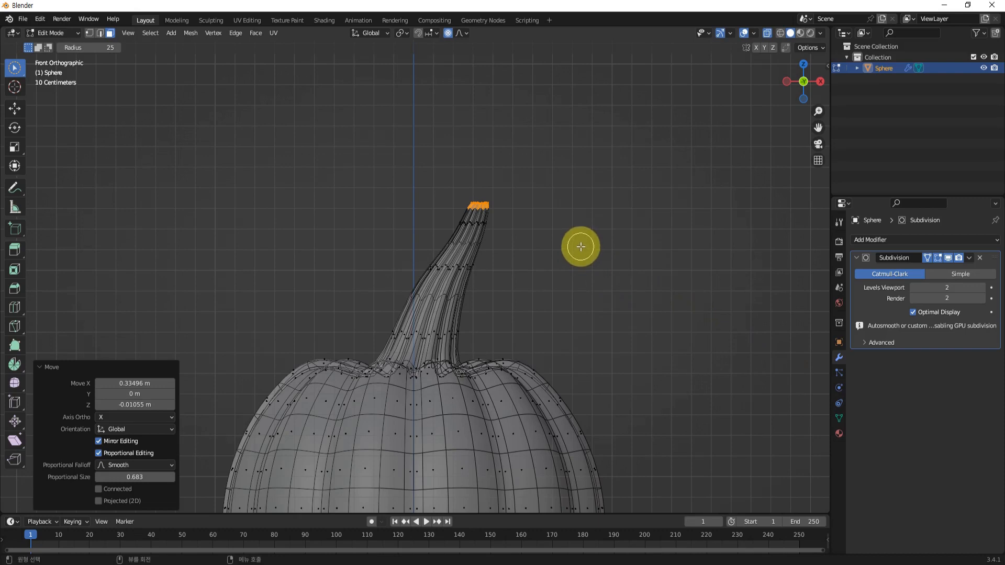
Step: Rotate the stem tip about 54° in the front view with smooth proportional editing, and turn proportional editing off
key(r)
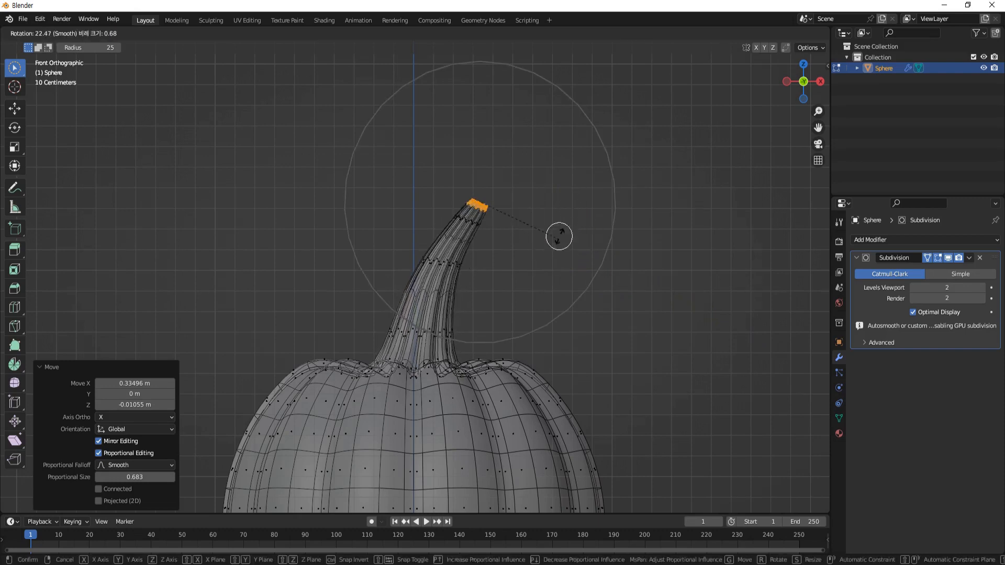
click(546, 298)
scroll(621, 254, down, 4)
middle_drag(574, 312, 599, 313)
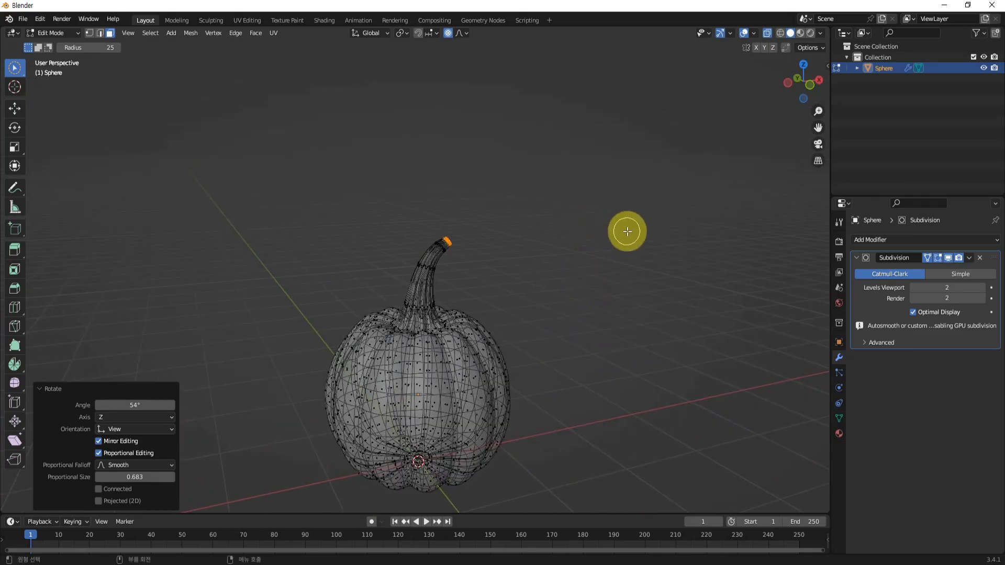
key(o)
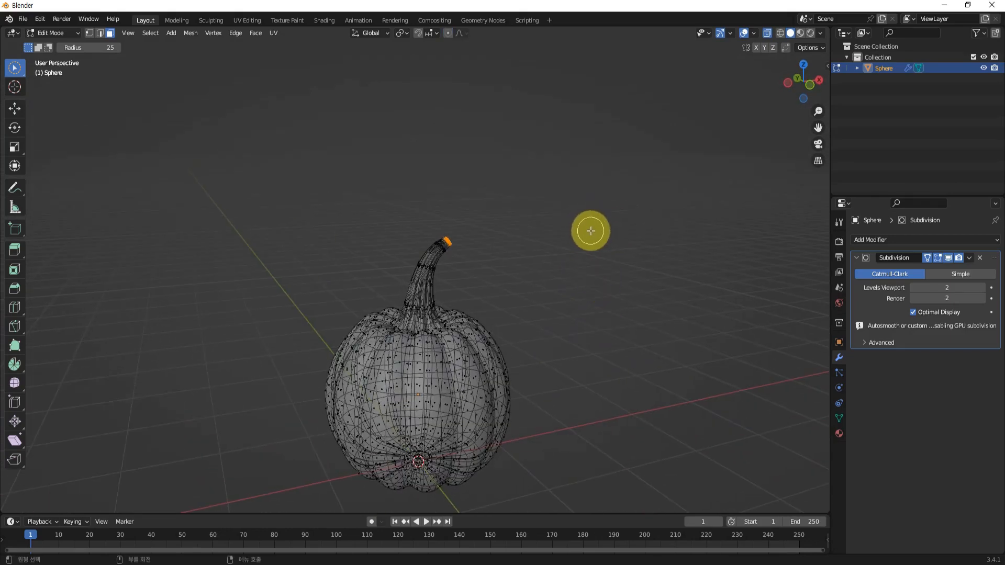
Step: Turn off X-ray display and return to Object Mode with the pumpkin deselected
mouse_move(570, 294)
middle_down()
mouse_move(565, 264)
mouse_move(579, 305)
mouse_move(560, 317)
mouse_move(582, 297)
mouse_move(558, 381)
mouse_move(528, 392)
mouse_move(531, 340)
mouse_move(570, 327)
mouse_move(612, 332)
mouse_move(579, 331)
mouse_move(592, 338)
mouse_move(583, 393)
mouse_move(548, 370)
mouse_move(531, 317)
mouse_move(571, 303)
mouse_move(636, 310)
mouse_move(649, 345)
mouse_move(570, 311)
middle_up()
click(767, 33)
key(Tab)
click(579, 337)
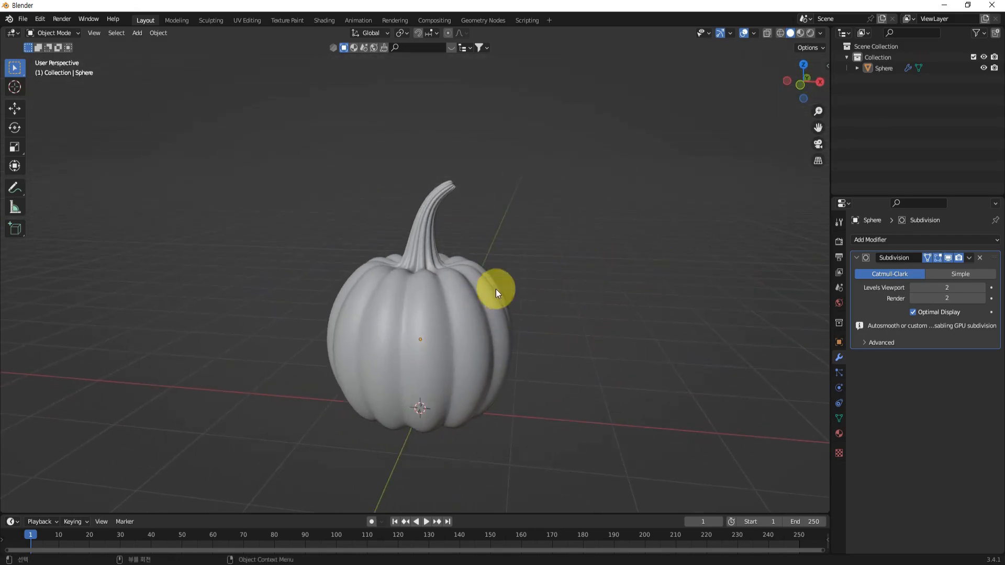
Step: Rename the sphere object to Pumpkin and duplicate it in place
double_click(884, 69)
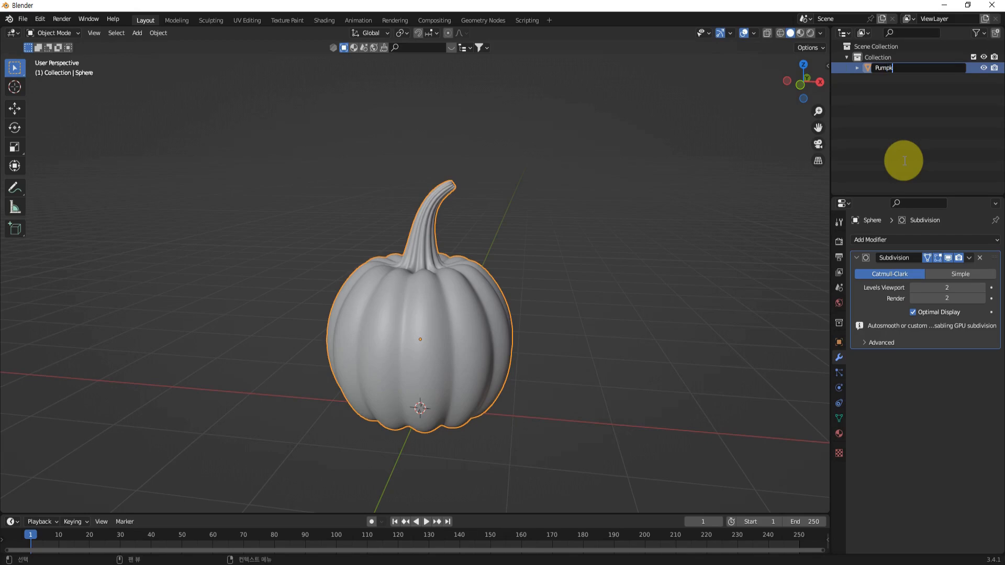
key(Return)
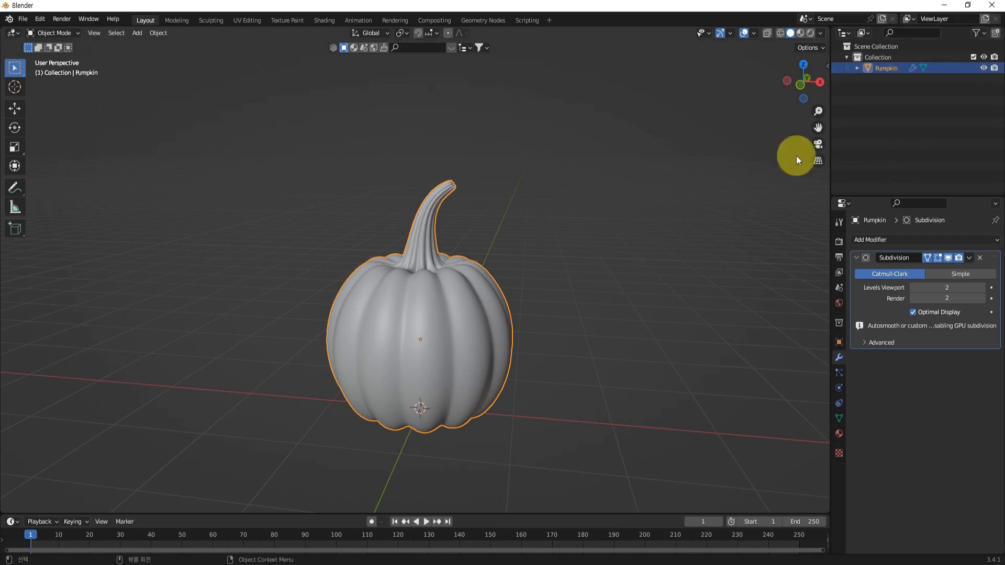
middle_drag(564, 312, 535, 364)
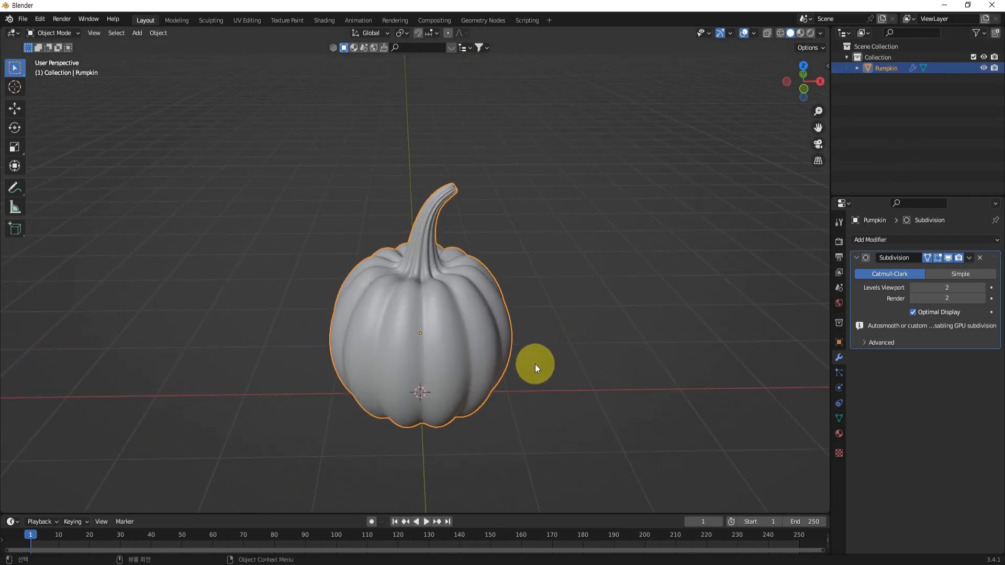
shift+middle_drag(560, 326, 590, 297)
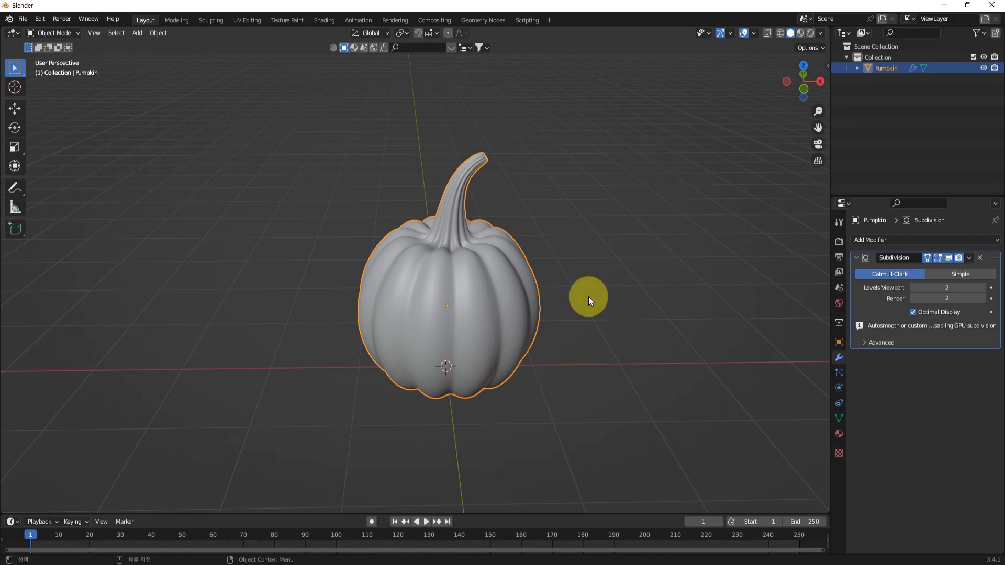
key(shift+d)
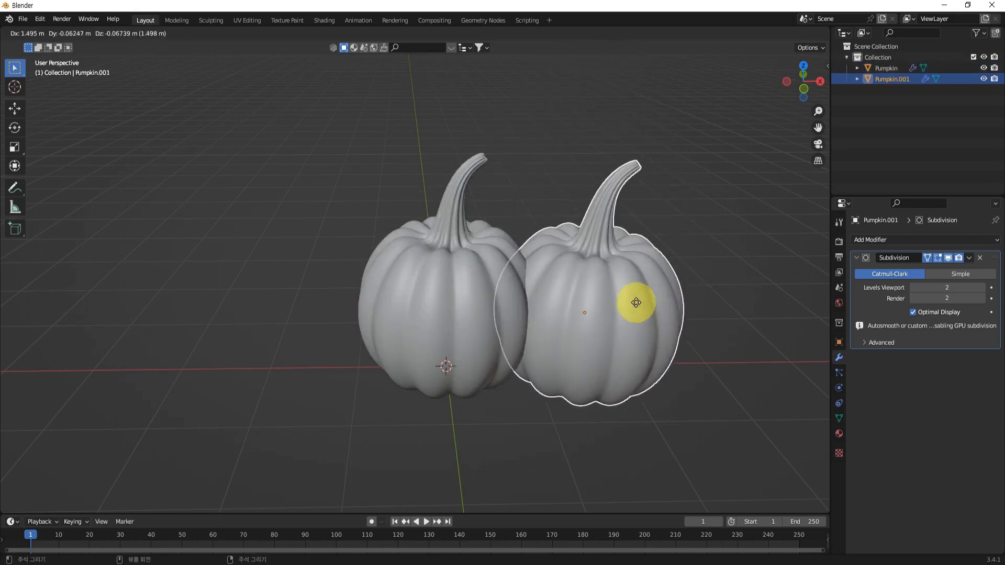
right_click(610, 223)
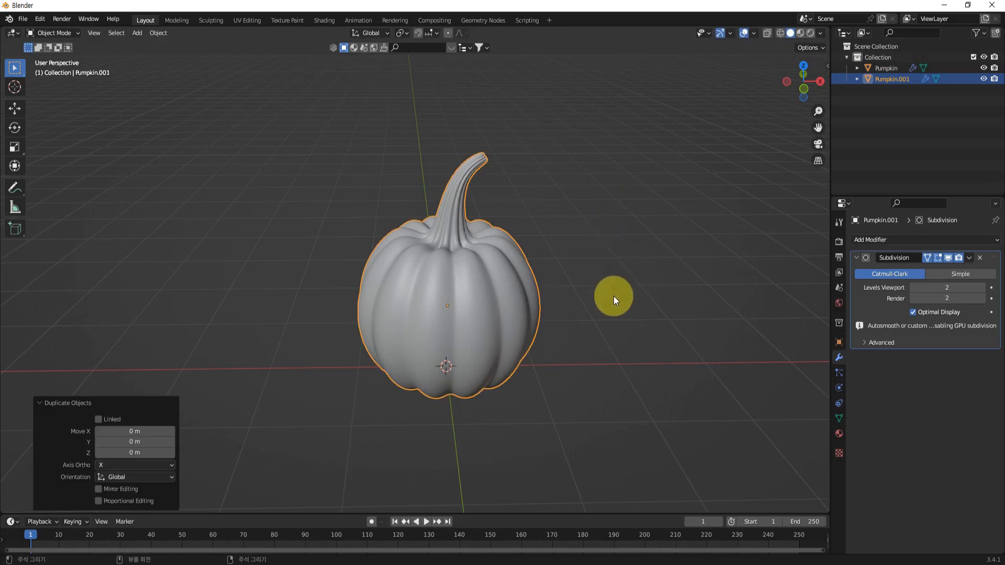
Step: Hide the original Pumpkin object from both the viewport and renders, keeping its duplicate as the working copy
middle_drag(613, 296, 599, 325)
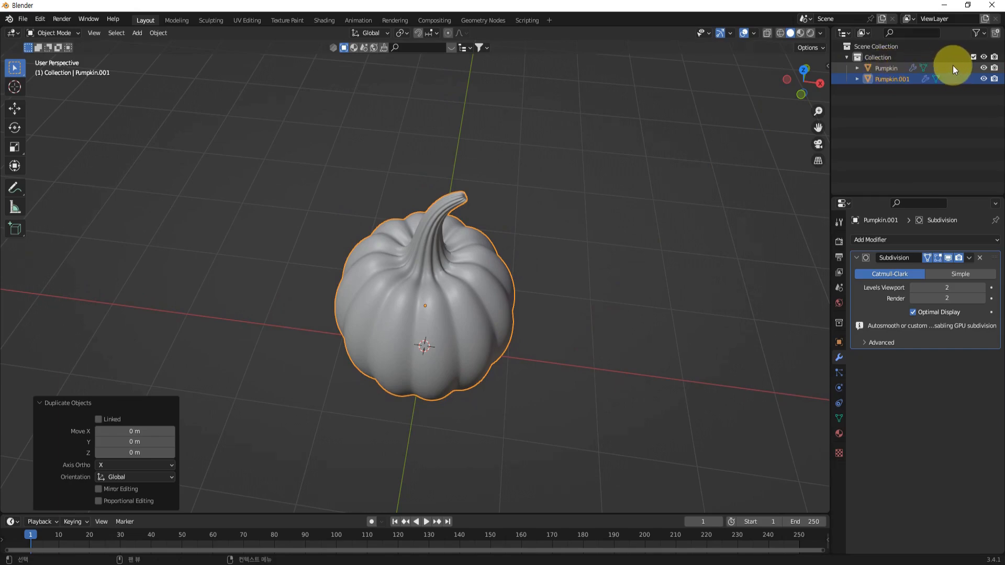
click(983, 68)
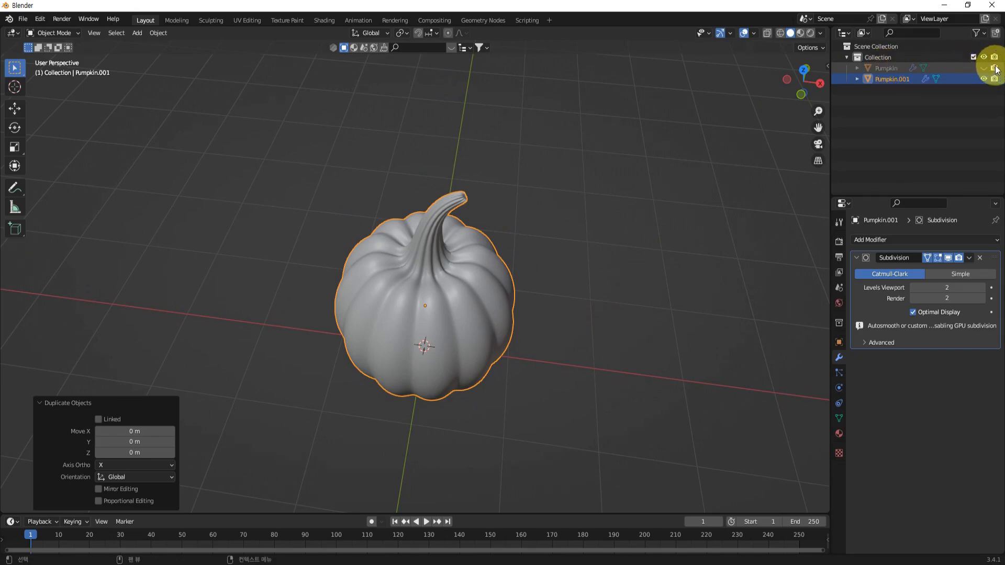
click(993, 68)
middle_drag(551, 269, 607, 250)
click(861, 83)
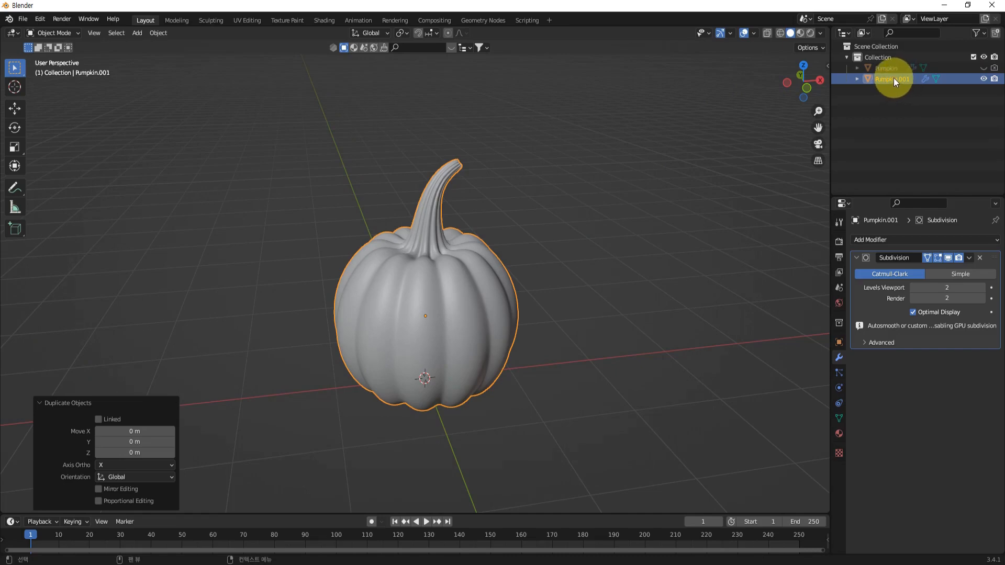
Step: Deselect the duplicate pumpkin and add a text object at the world origin
middle_drag(606, 218, 550, 297)
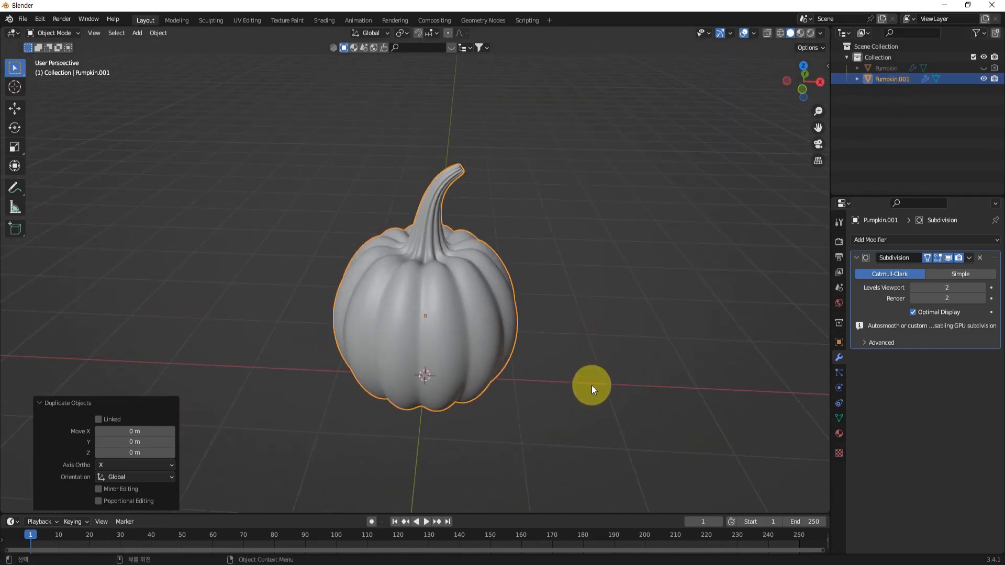
click(591, 385)
middle_drag(575, 379, 571, 340)
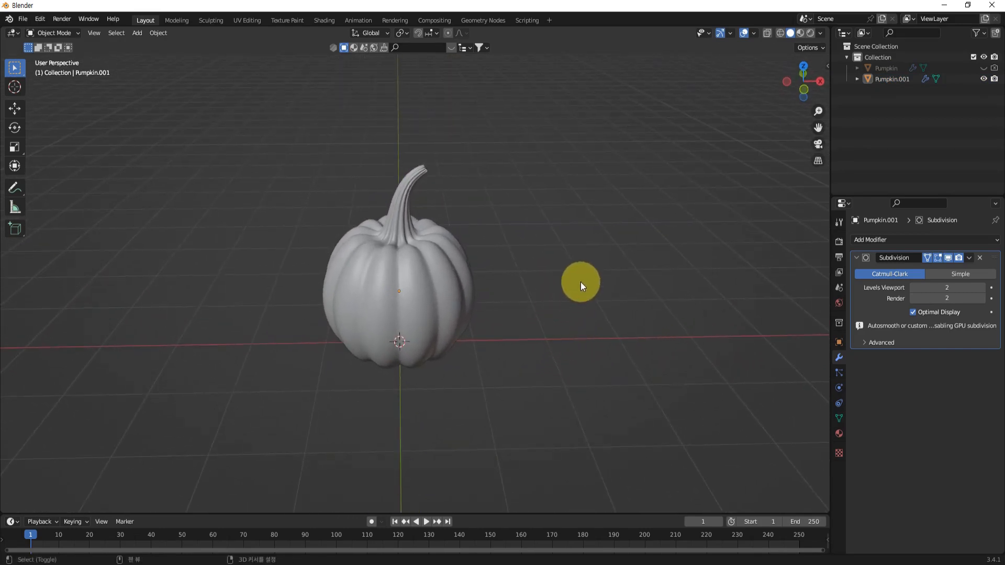
key(shift+a)
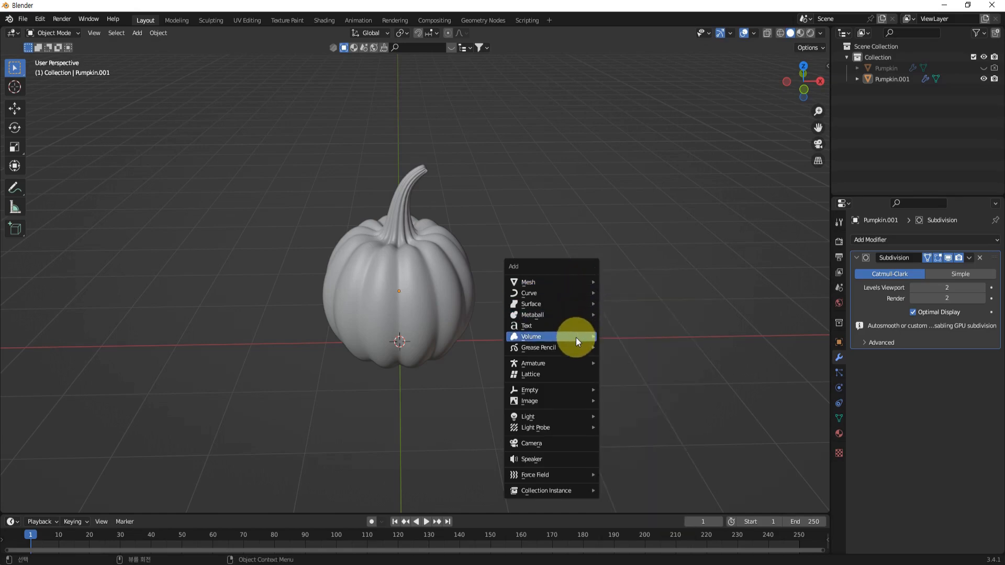
click(541, 326)
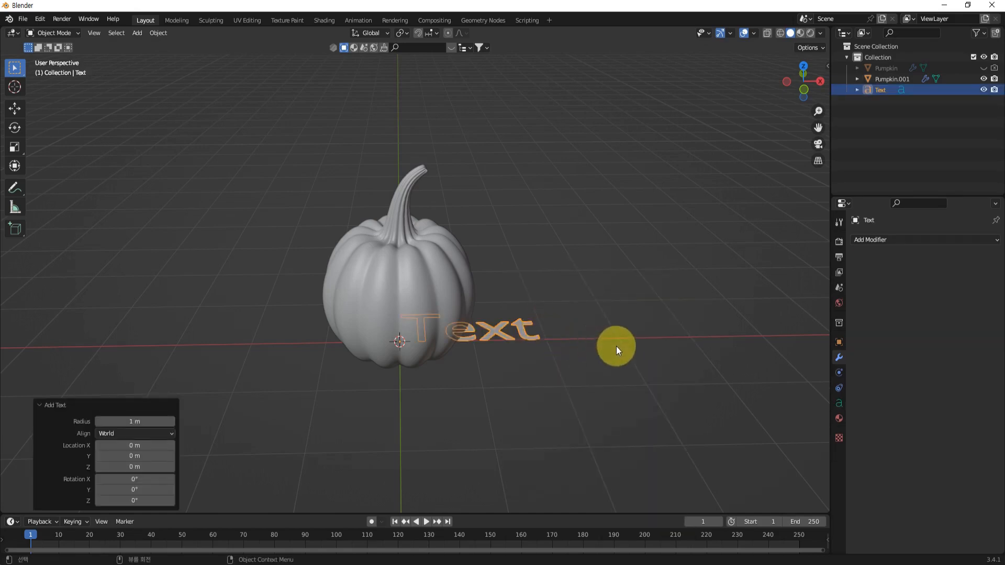
Step: Rotate the text object 90° about the global X axis so that it stands upright
middle_drag(618, 344, 595, 362)
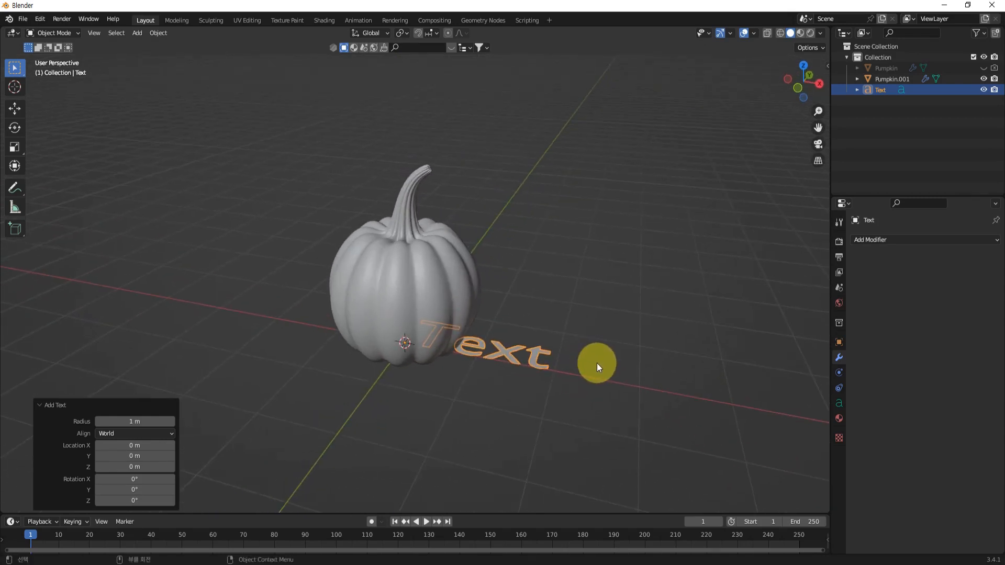
key(r)
text(x)
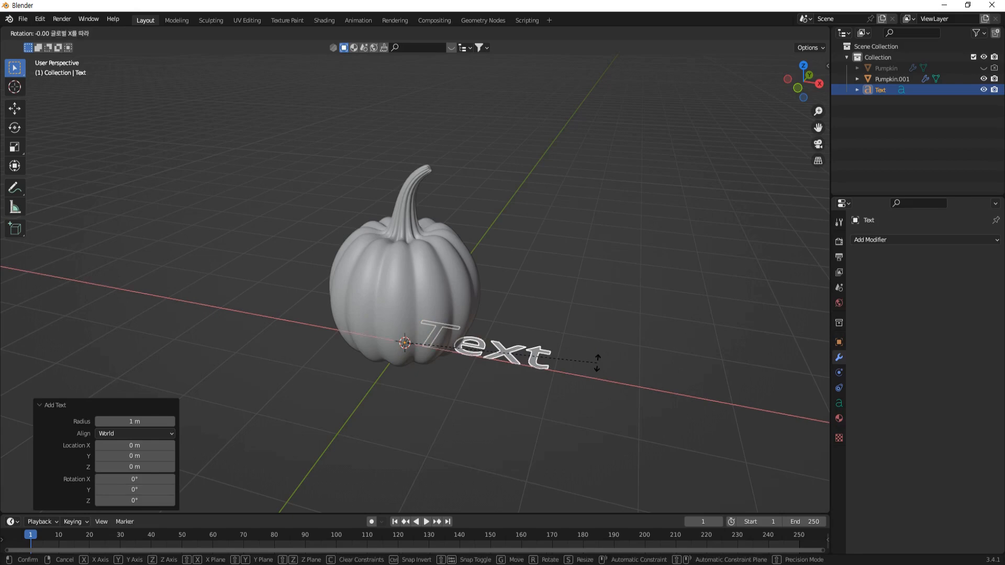
text(90)
click(597, 362)
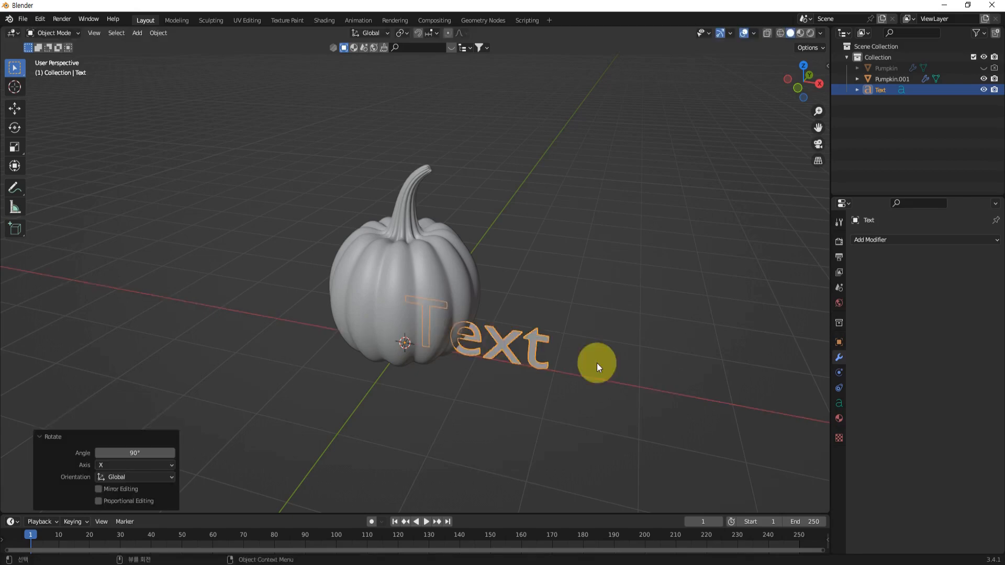
mouse_move(577, 361)
middle_down()
mouse_move(572, 373)
mouse_move(541, 380)
mouse_move(579, 365)
middle_up()
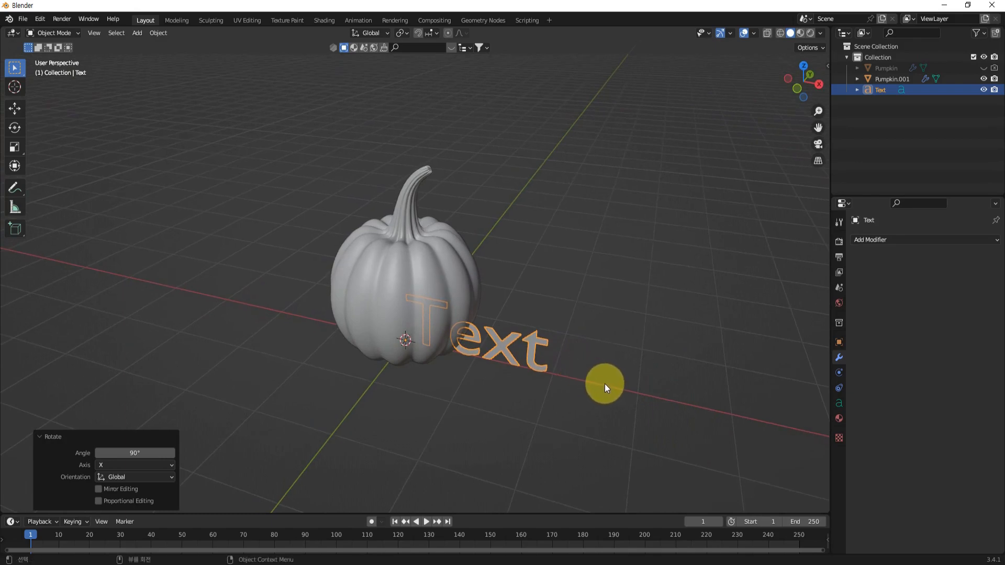
Step: Move the text object about -1.092 m along the Y axis, in front of the pumpkin
click(611, 365)
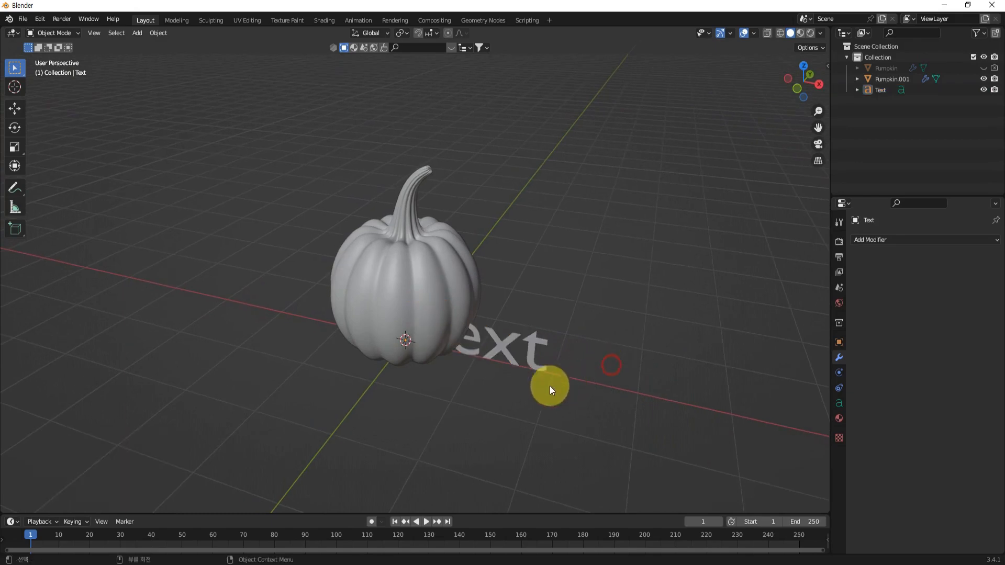
click(507, 345)
middle_drag(602, 363, 592, 365)
key(g)
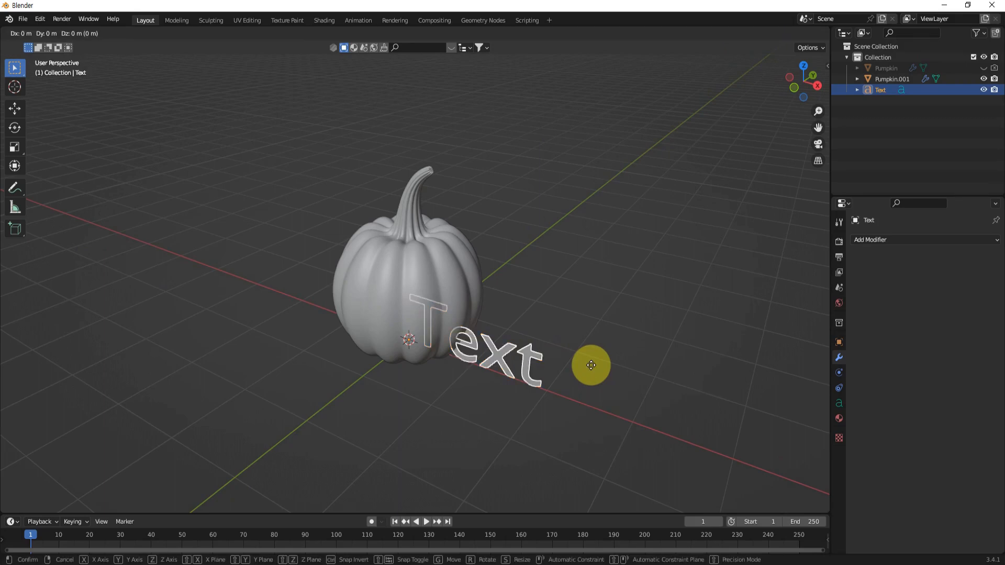
key(y)
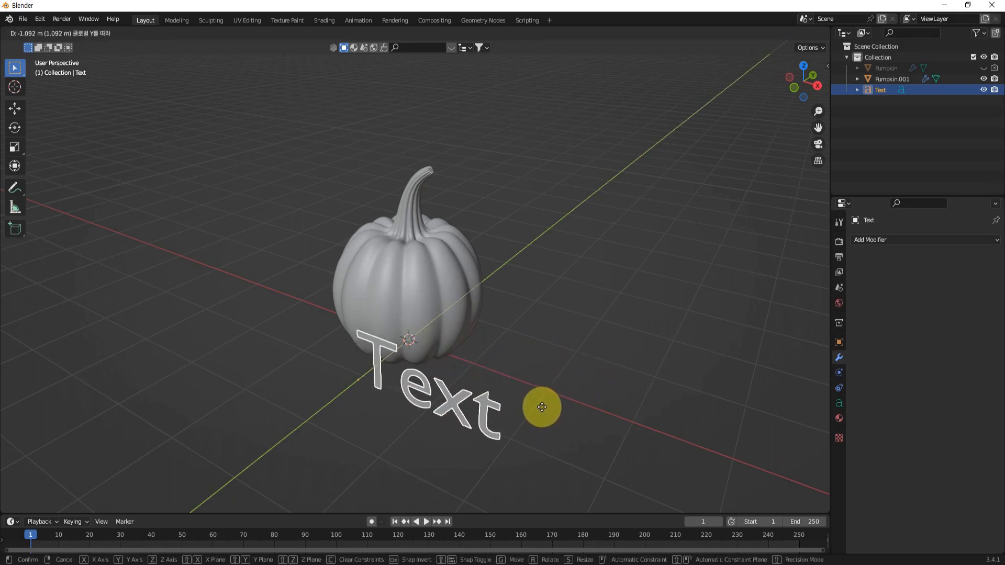
click(542, 407)
Step: Enter Edit Mode on the text object and erase the last three letters of its default word
middle_drag(538, 430, 579, 313)
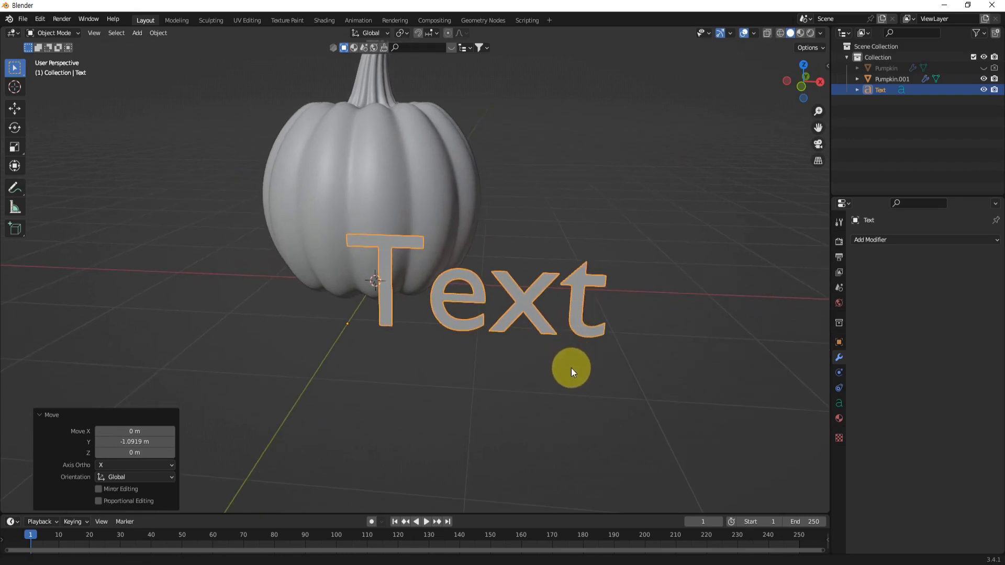
shift+middle_drag(571, 368, 551, 402)
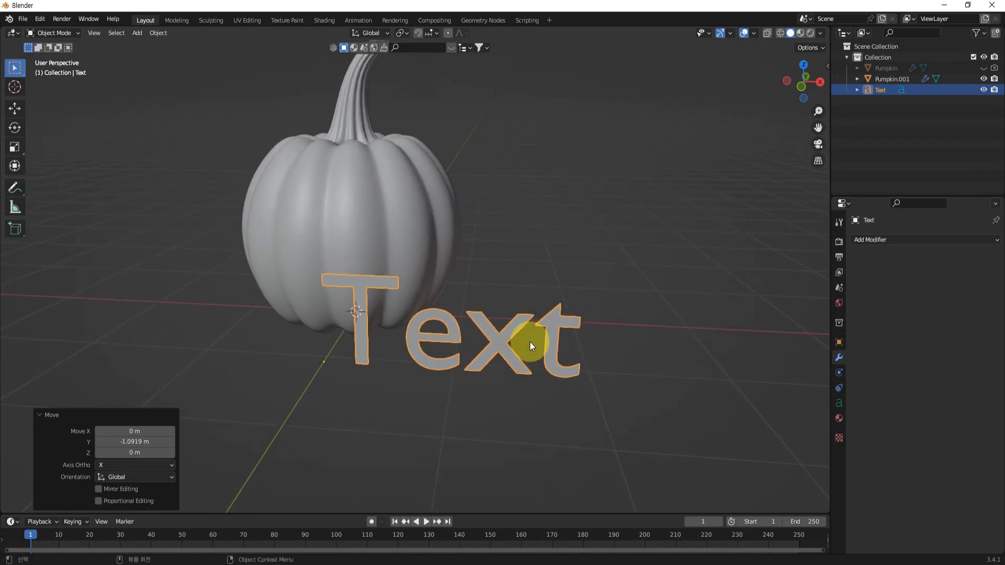
key(Tab)
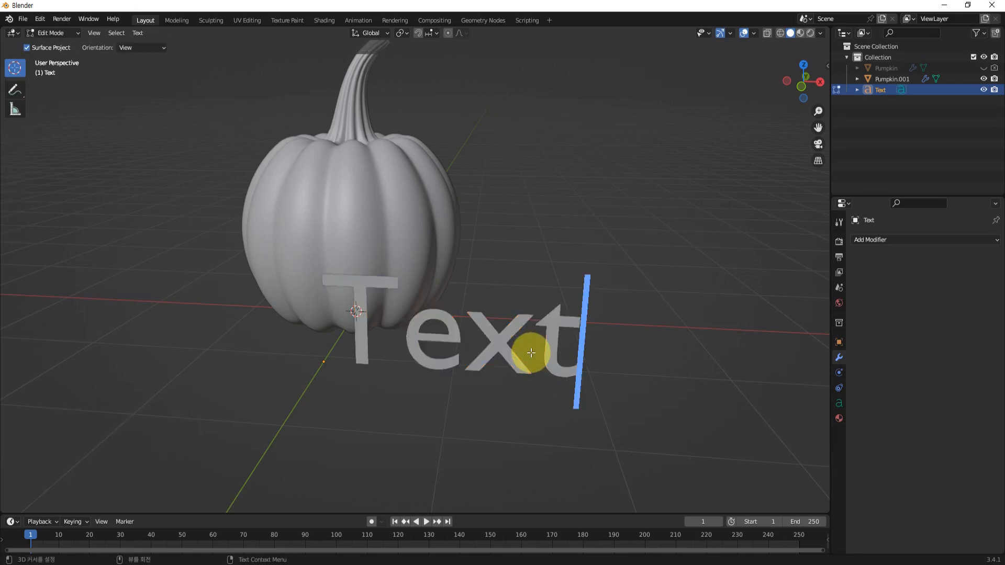
mouse_move(539, 393)
middle_down()
mouse_move(507, 399)
mouse_move(534, 392)
middle_up()
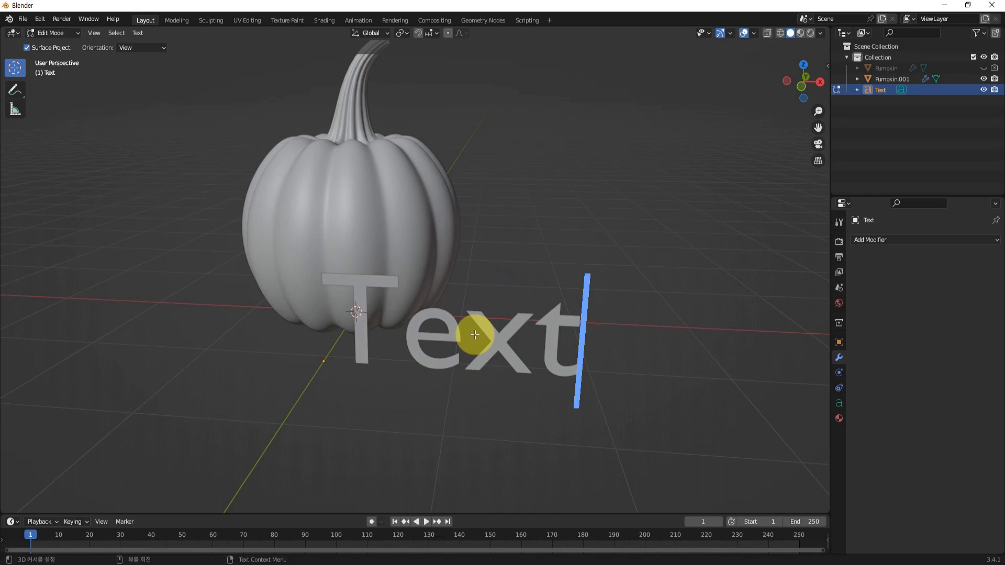
key(BackSpace)
key(BackSpace)
key(BackSpace)
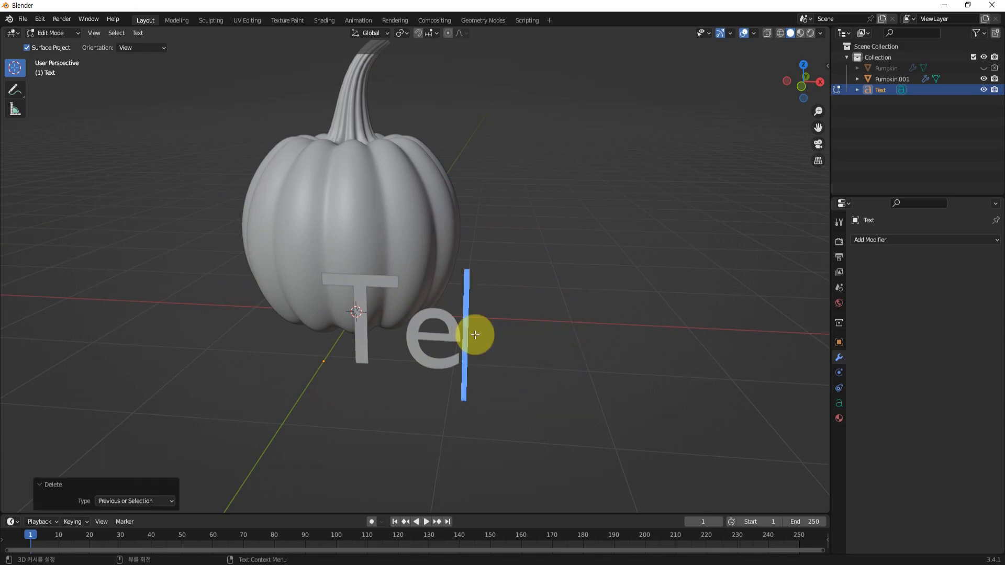
text(dnkjd)
key(BackSpace)
key(BackSpace)
key(BackSpace)
key(BackSpace)
key(BackSpace)
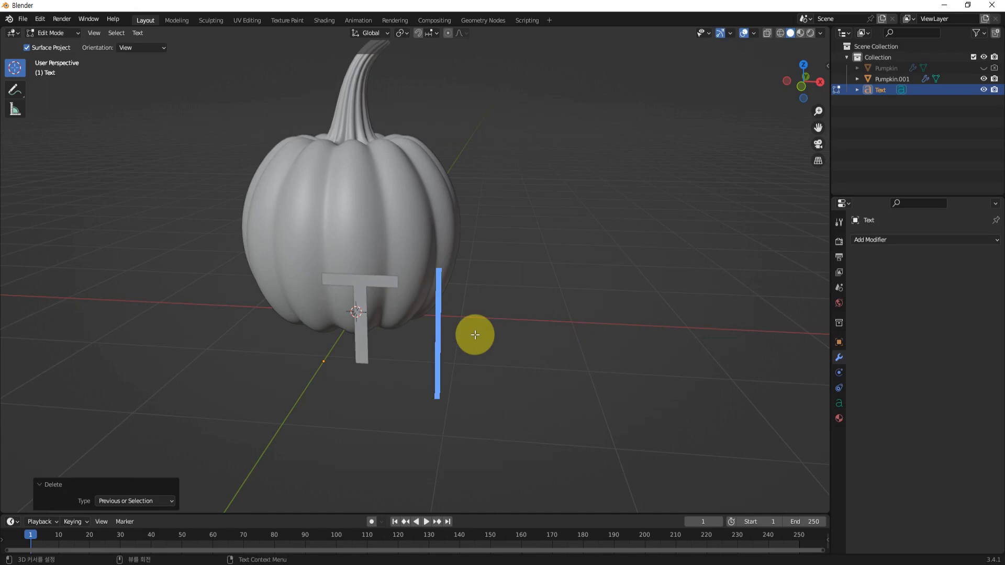
Step: Erase the remaining characters of the text object and enter SHINE instead
key(BackSpace)
key(BackSpace)
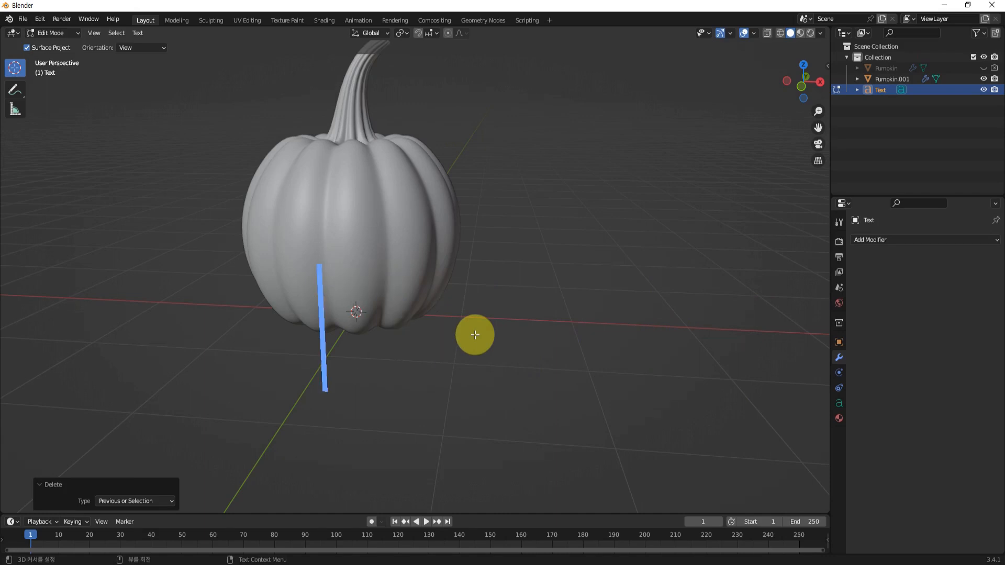
text(SH)
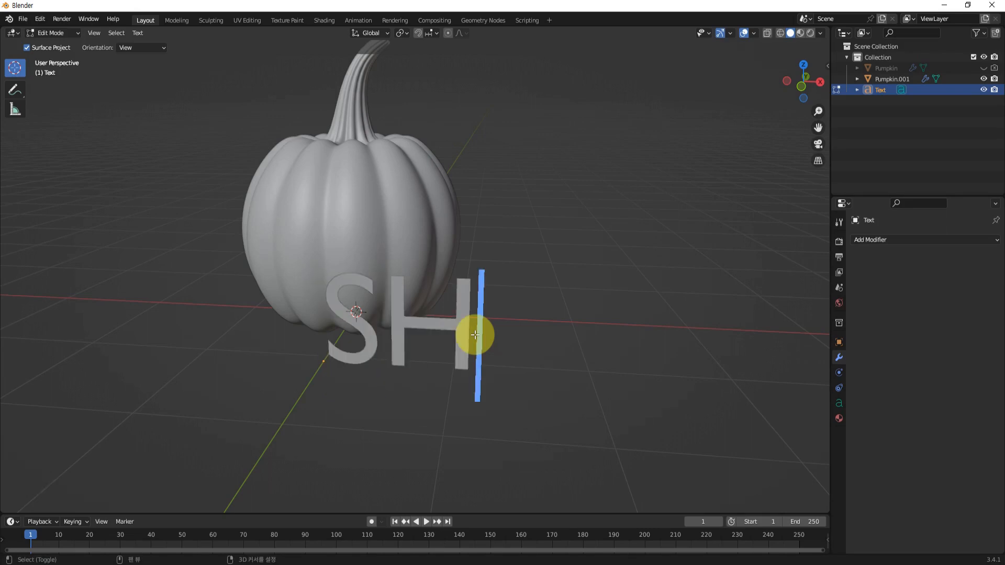
text(I)
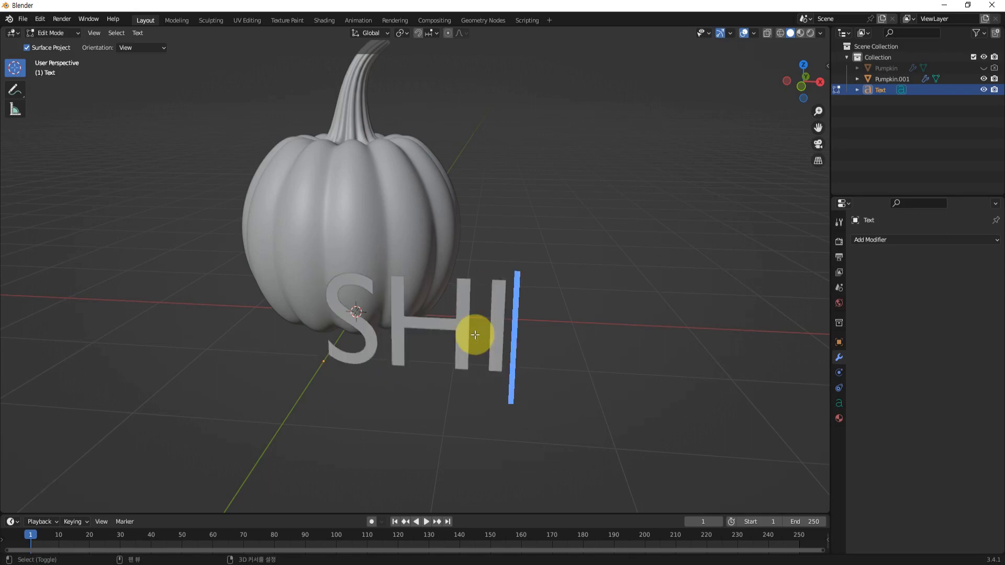
text(NE)
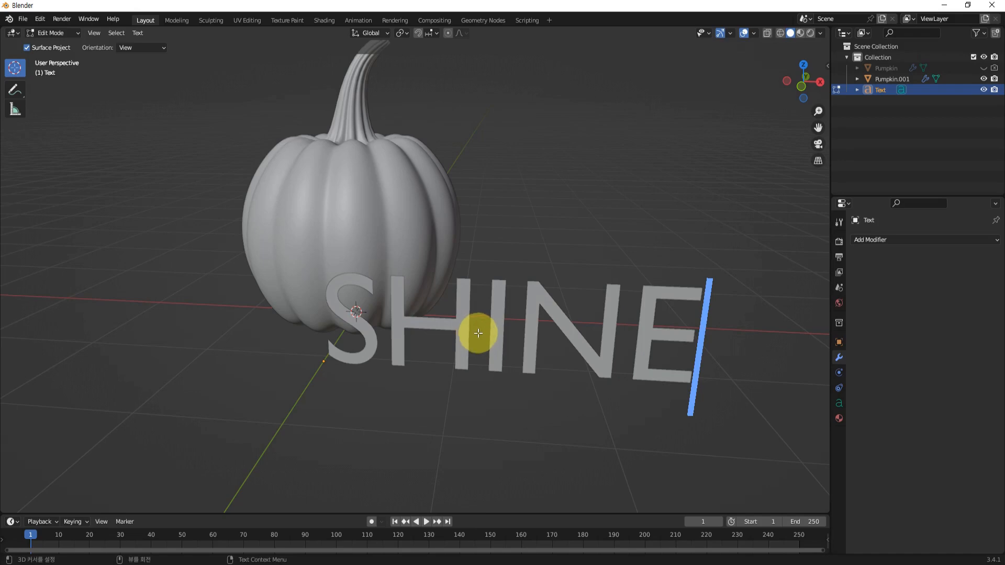
Step: Load Artifakt Element Heavy from the Windows fonts folder as the regular font of the SHINE text
middle_drag(478, 333, 539, 386)
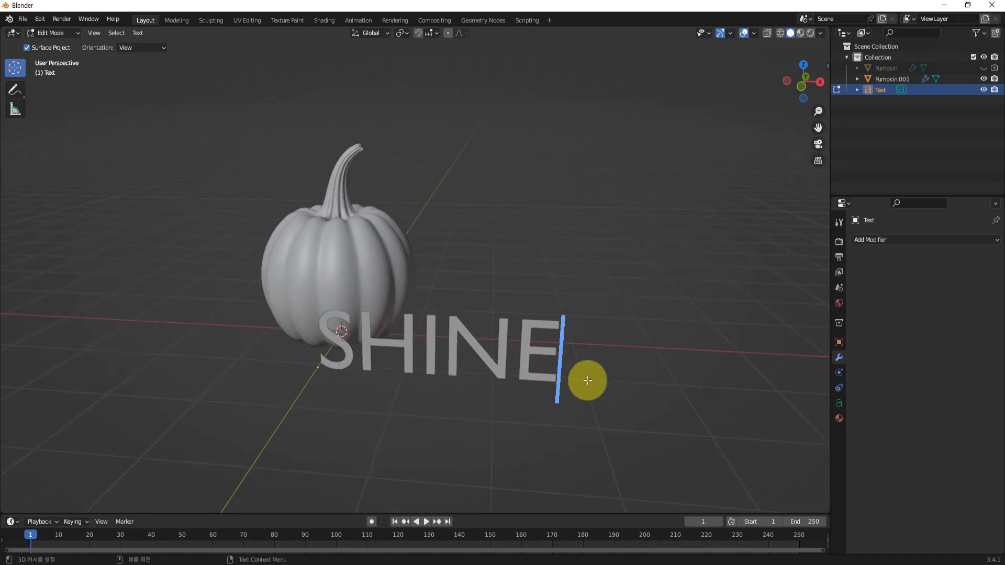
click(838, 403)
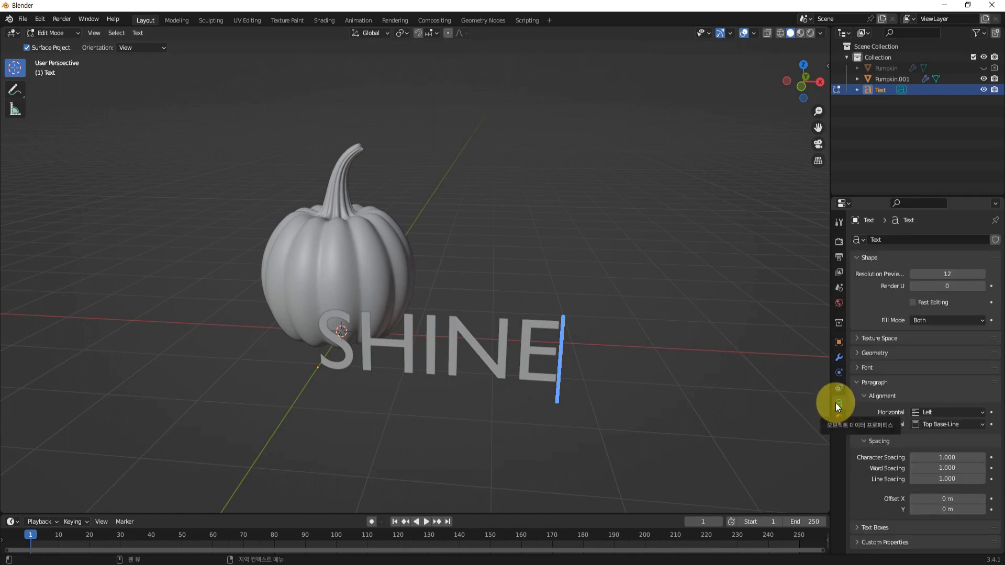
click(865, 367)
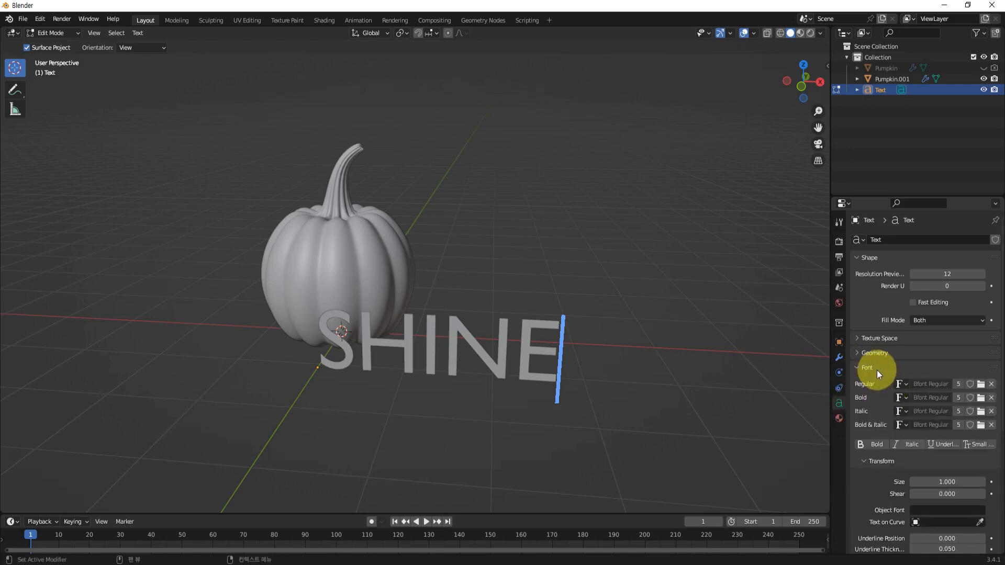
click(981, 385)
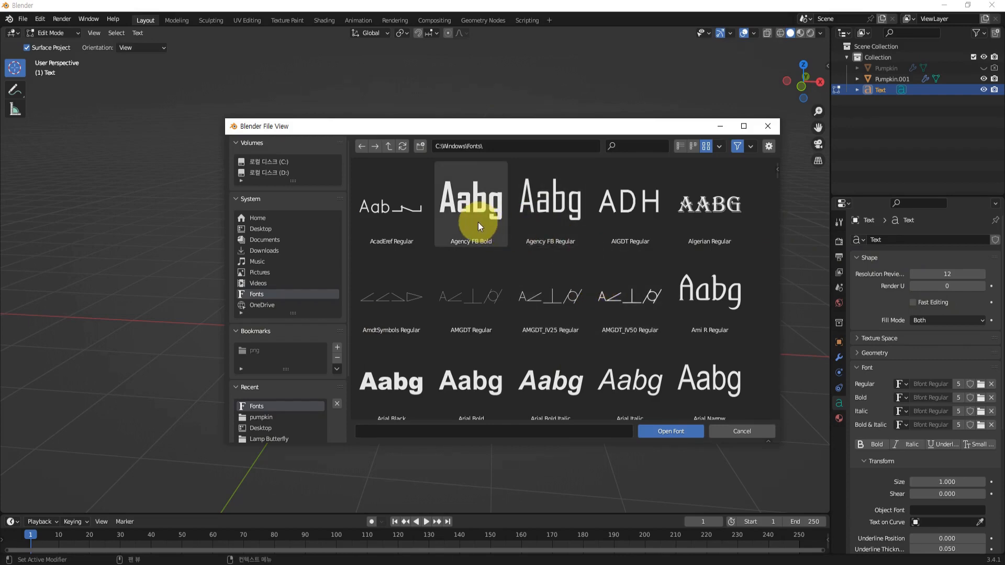
scroll(633, 381, down, 1)
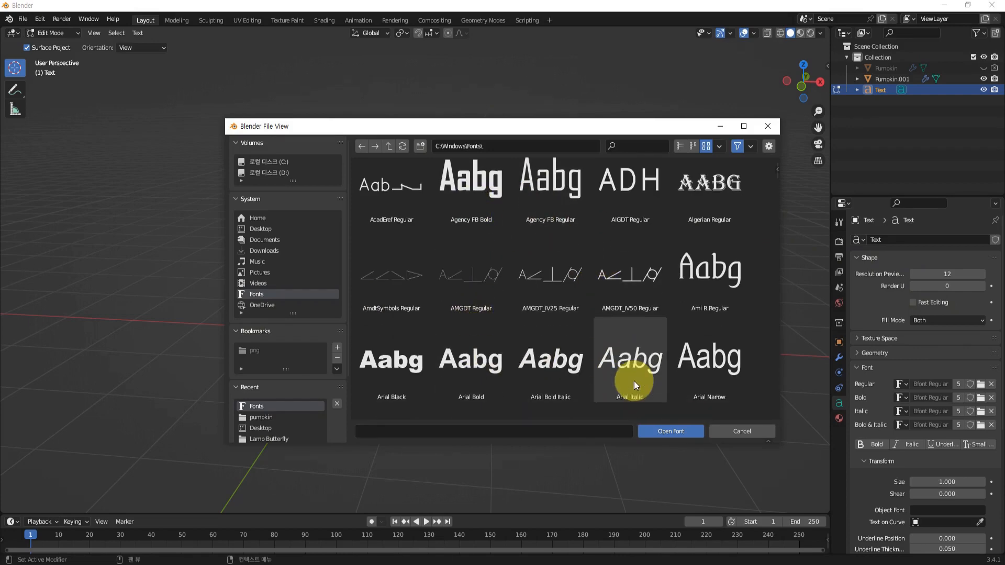
click(679, 146)
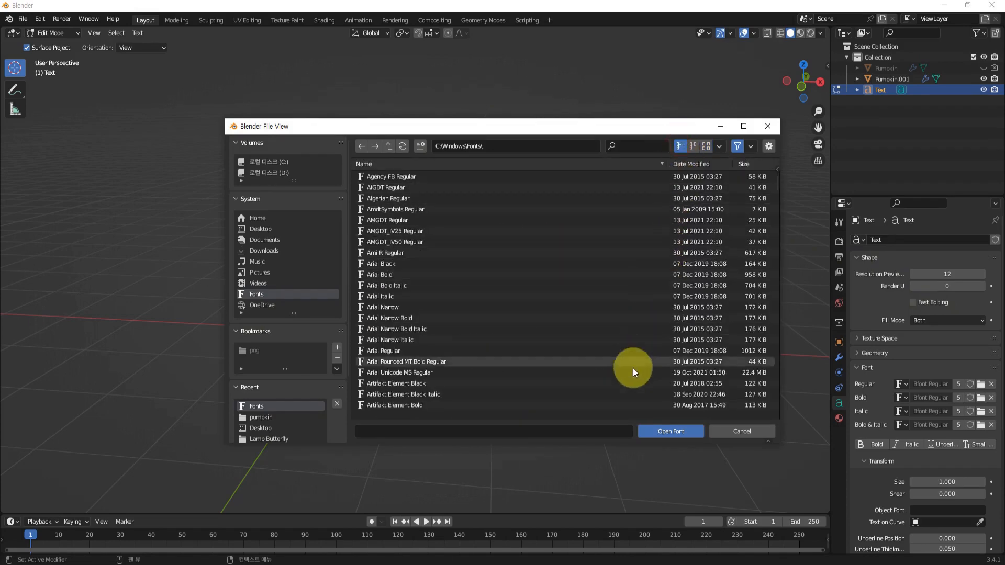
click(707, 146)
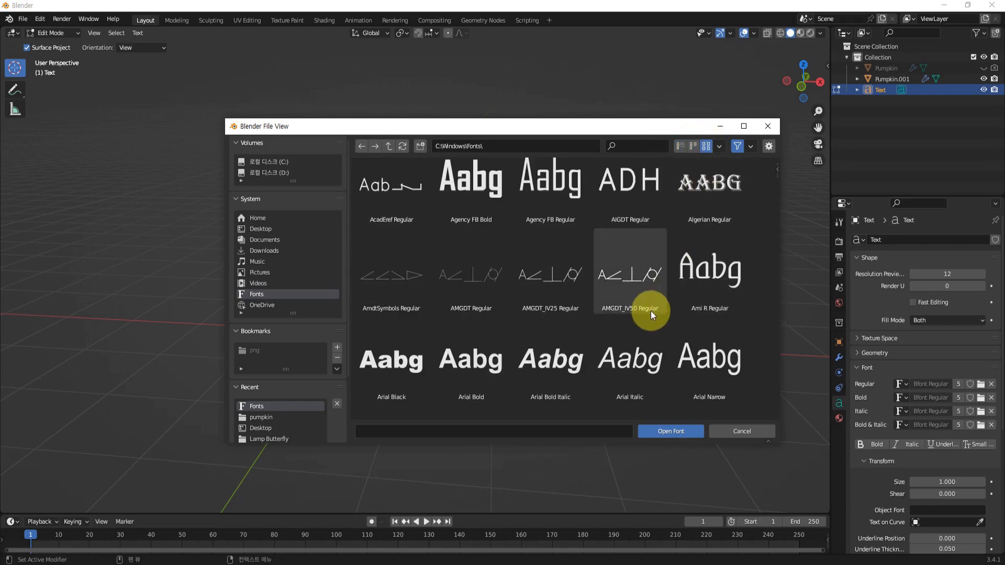
scroll(648, 313, down, 3)
scroll(644, 318, down, 5)
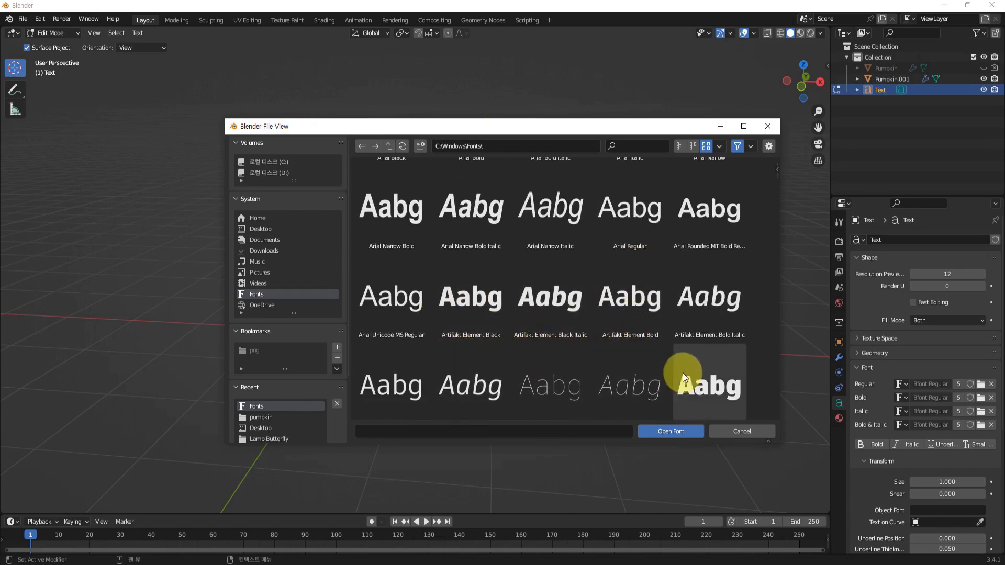
click(708, 374)
click(671, 431)
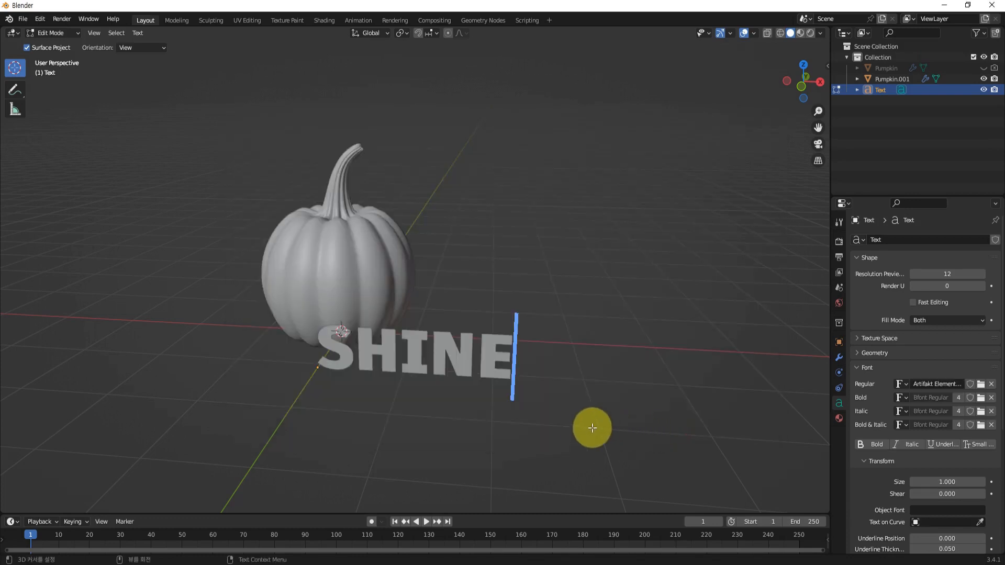
middle_drag(590, 430, 597, 408)
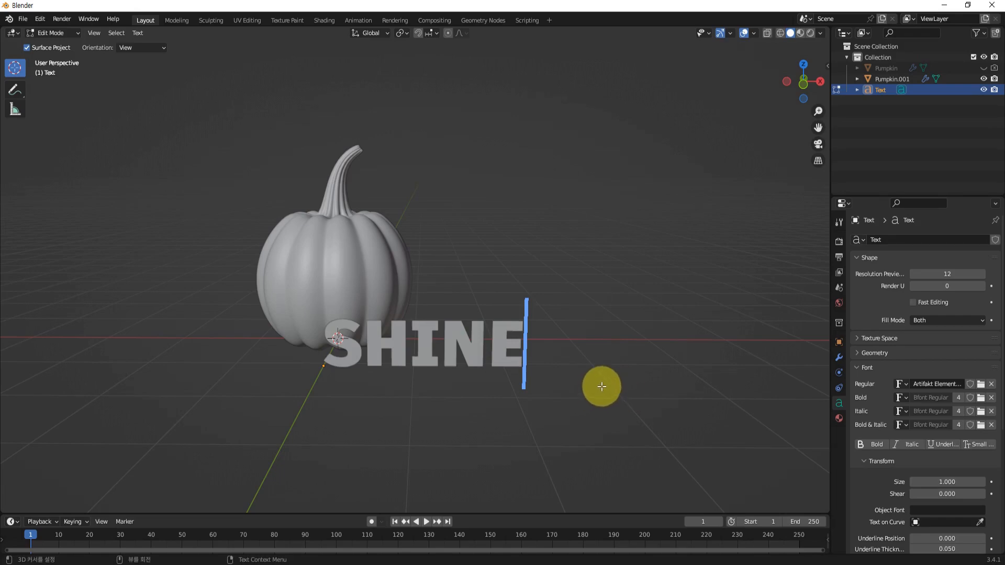
mouse_move(567, 392)
middle_down()
mouse_move(560, 400)
mouse_move(574, 395)
middle_up()
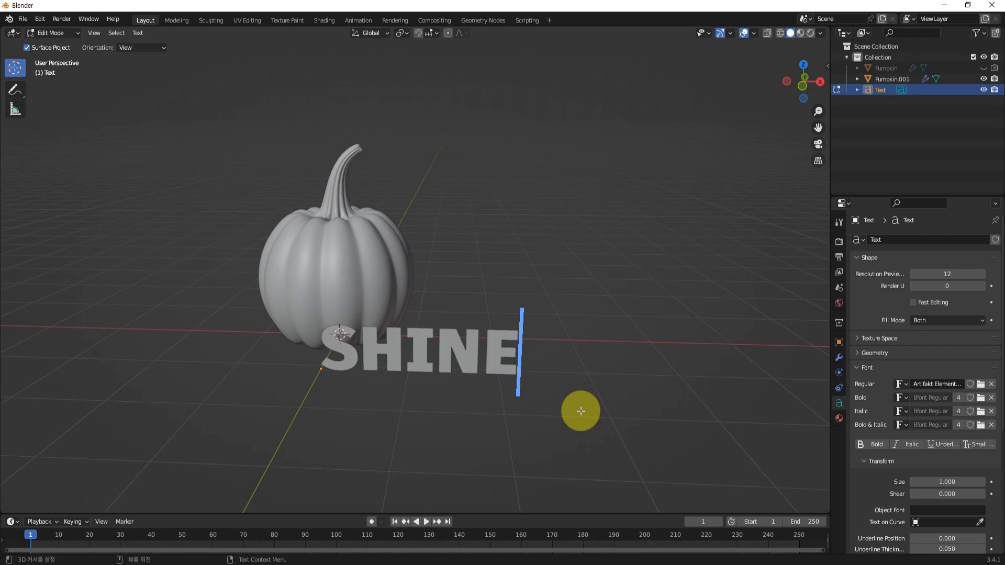
middle_drag(601, 440, 579, 435)
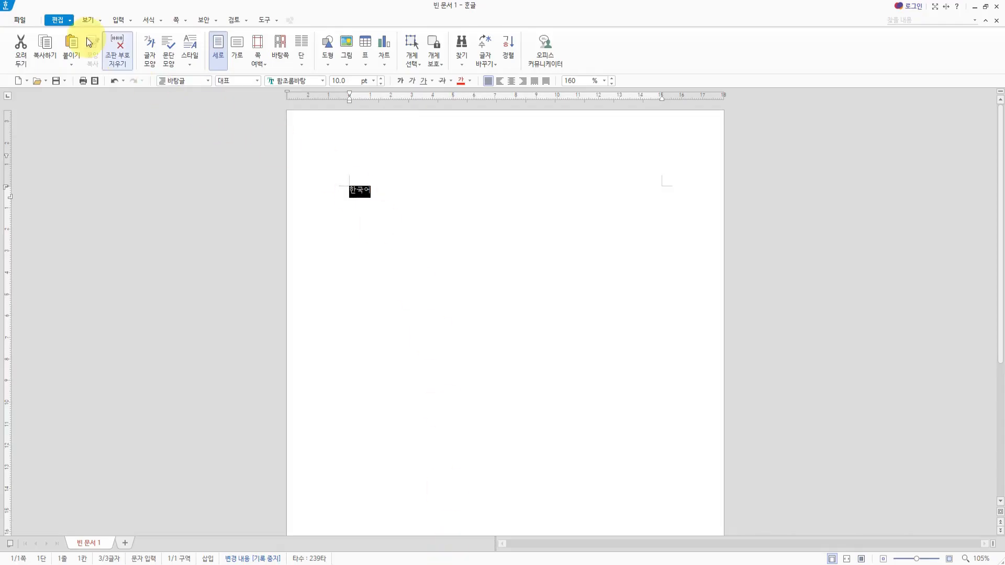
Step: Switch to the Hangul word processor, copy the word 한국어 from the blank document, and return to Blender
click(403, 192)
drag(402, 192, 352, 190)
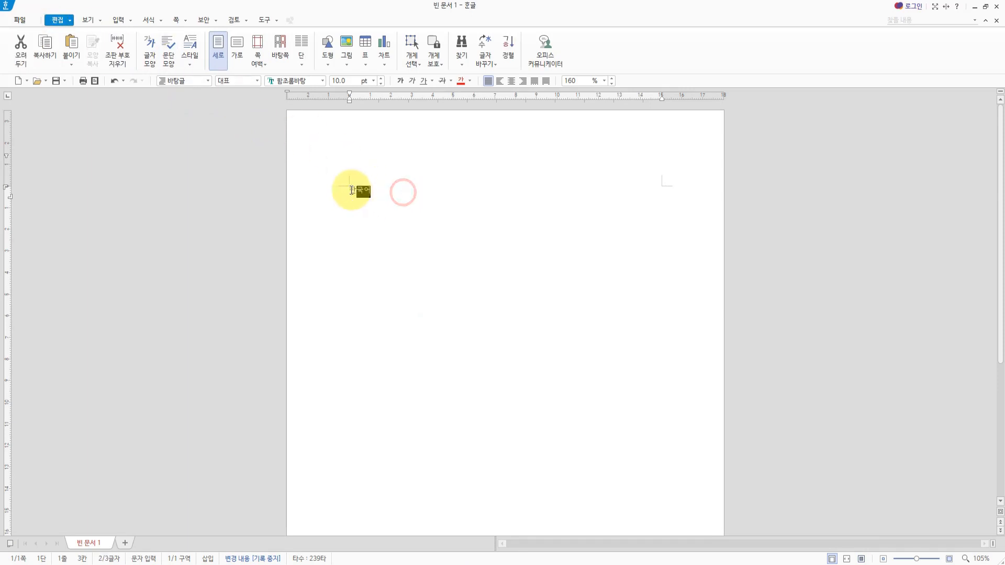
key(F9)
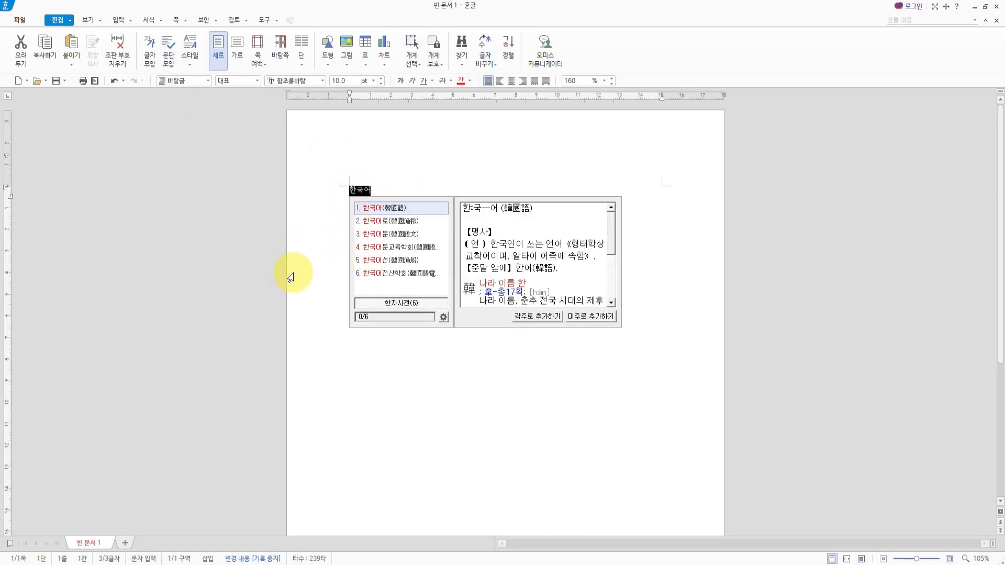
key(Escape)
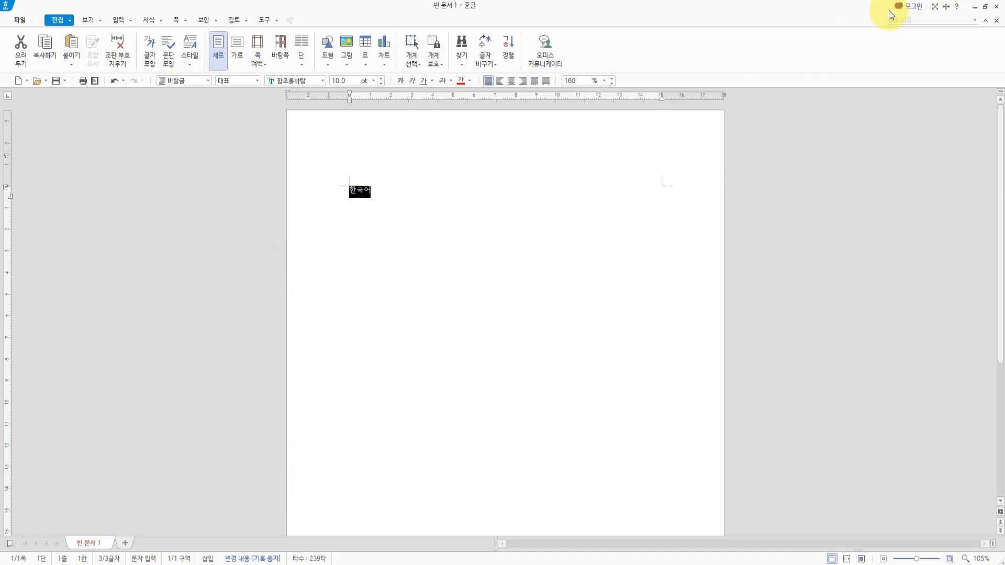
click(978, 10)
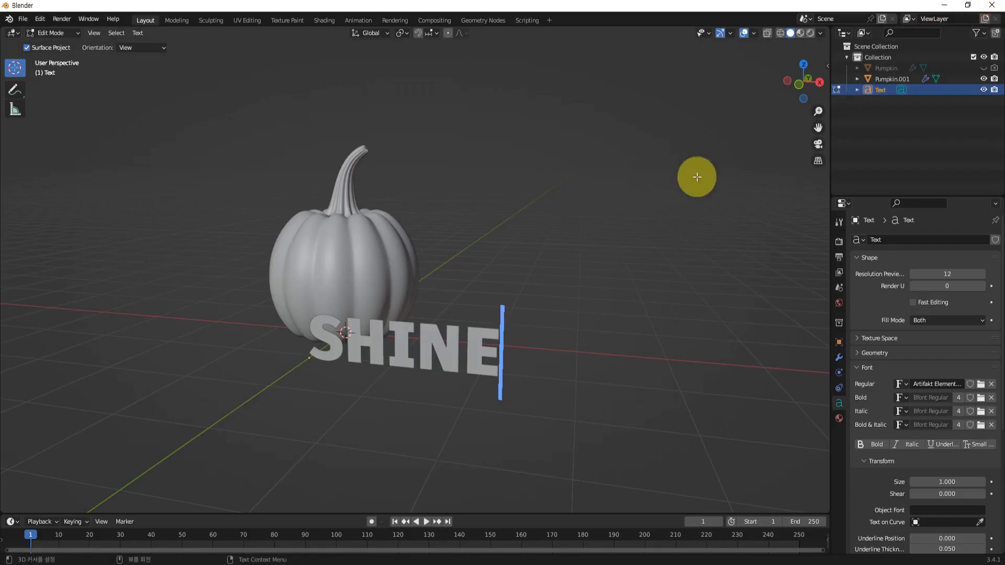
Step: Append the copied word 한국어 directly after SHINE in the text object
middle_drag(554, 368, 543, 377)
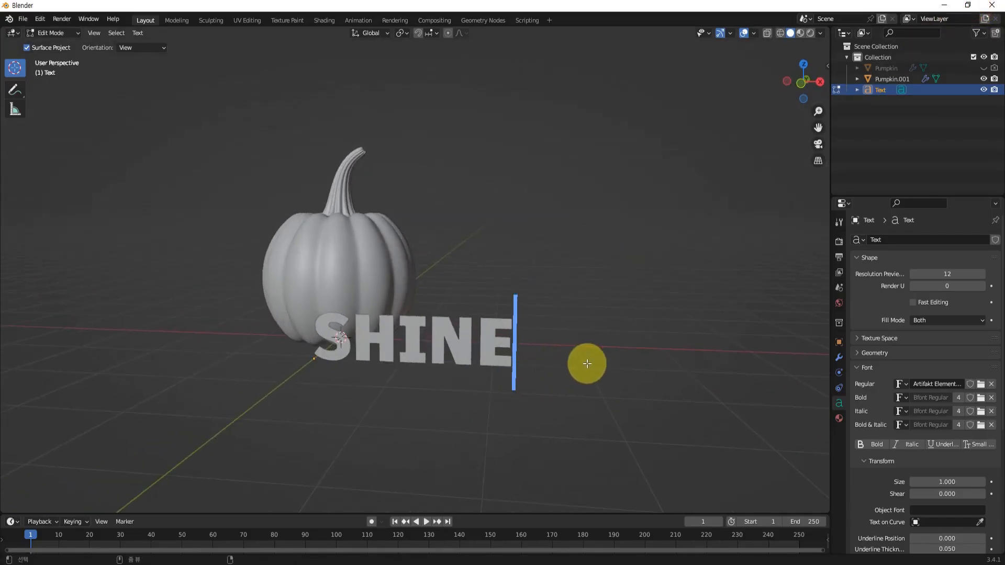
text(???)
mouse_move(611, 423)
middle_down()
mouse_move(563, 415)
mouse_move(621, 434)
middle_up()
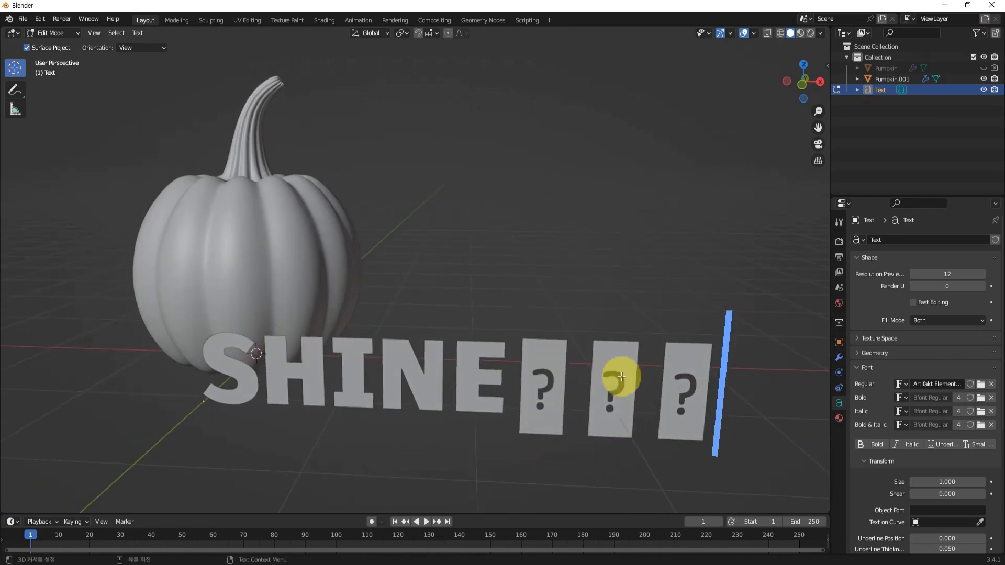
middle_drag(695, 406, 664, 440)
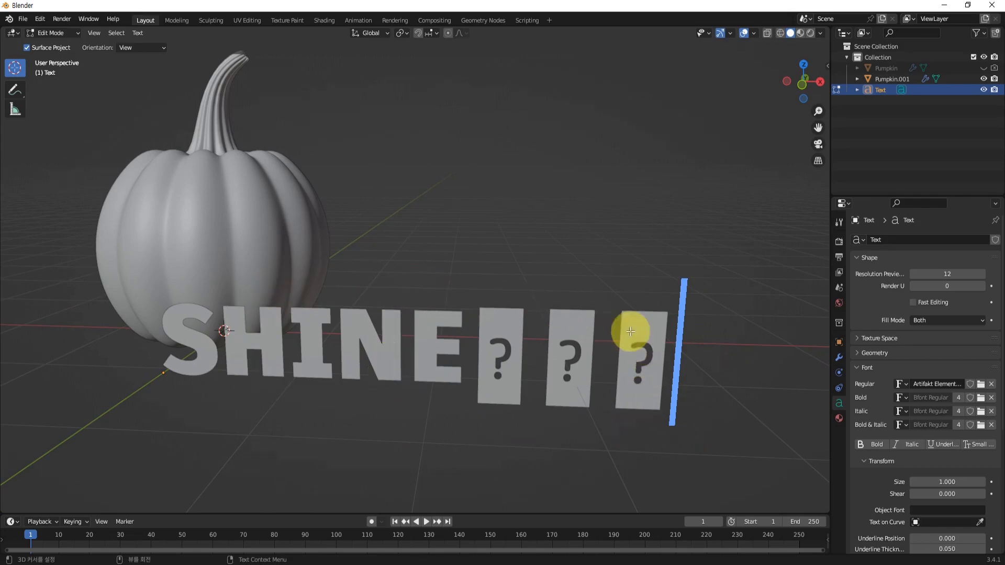
Step: Replace the text object's regular font with HYGothic-Extra Regular, a font that supports Korean characters
click(979, 387)
scroll(602, 318, down, 2)
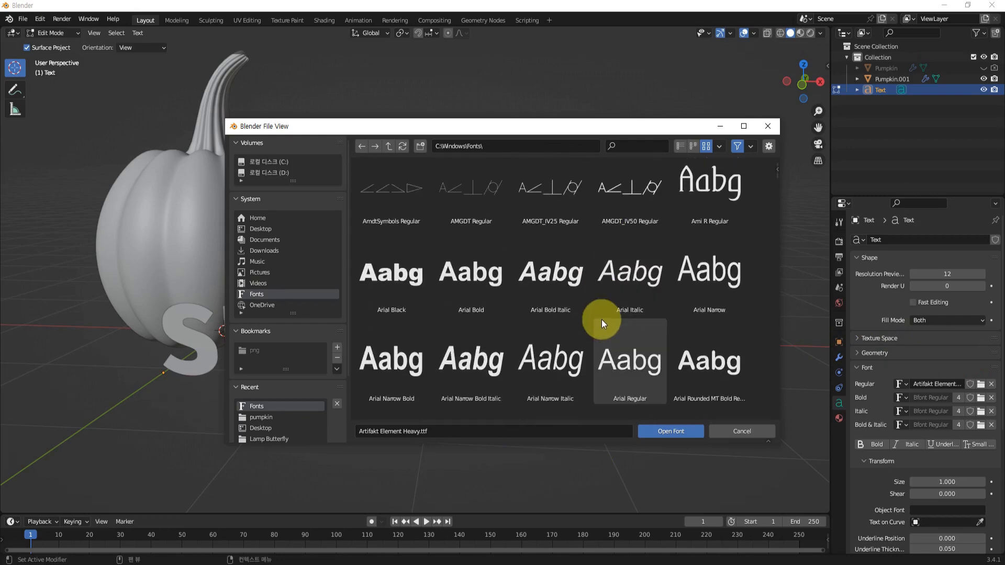
scroll(601, 319, down, 10)
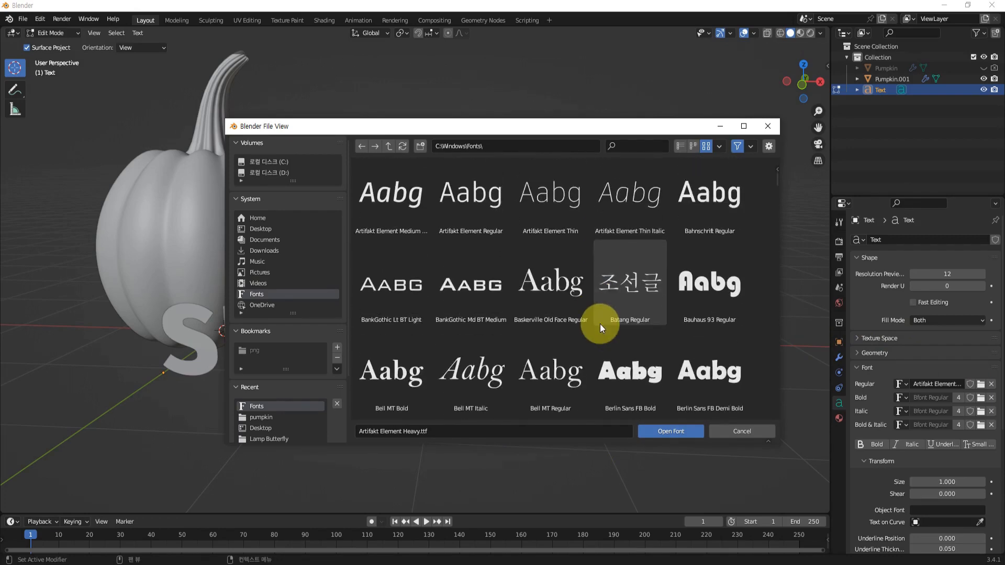
scroll(619, 287, down, 6)
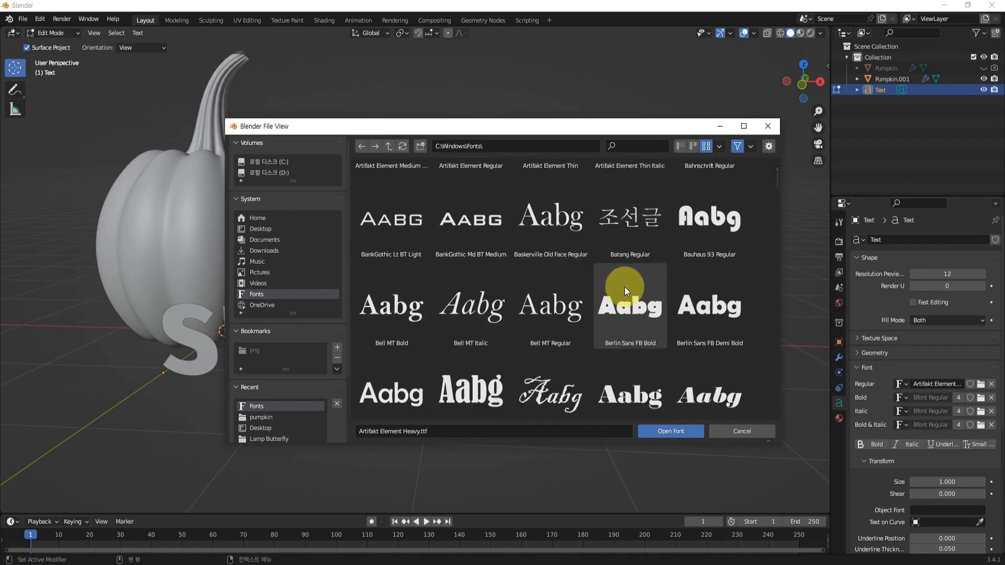
scroll(569, 330, down, 10)
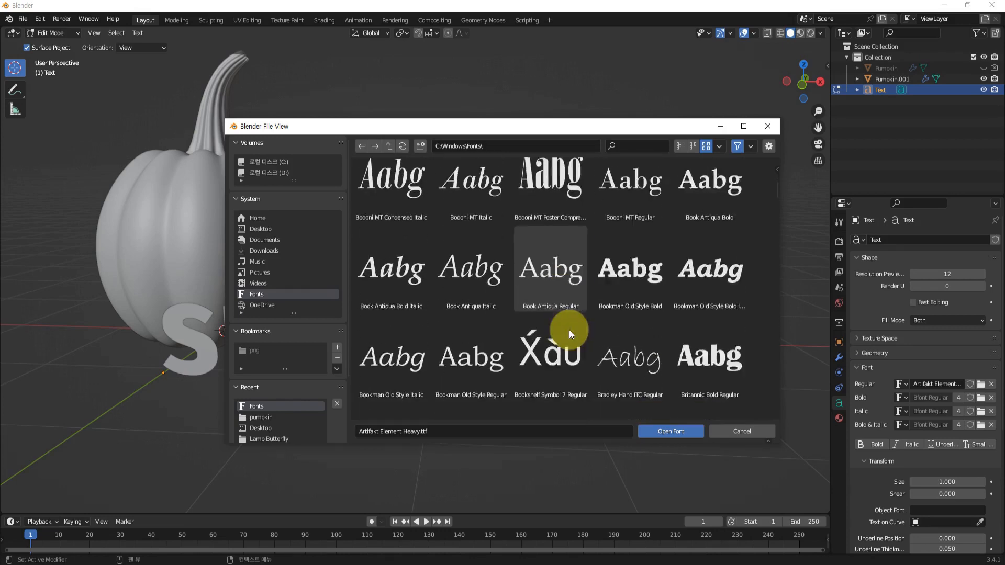
scroll(569, 329, down, 8)
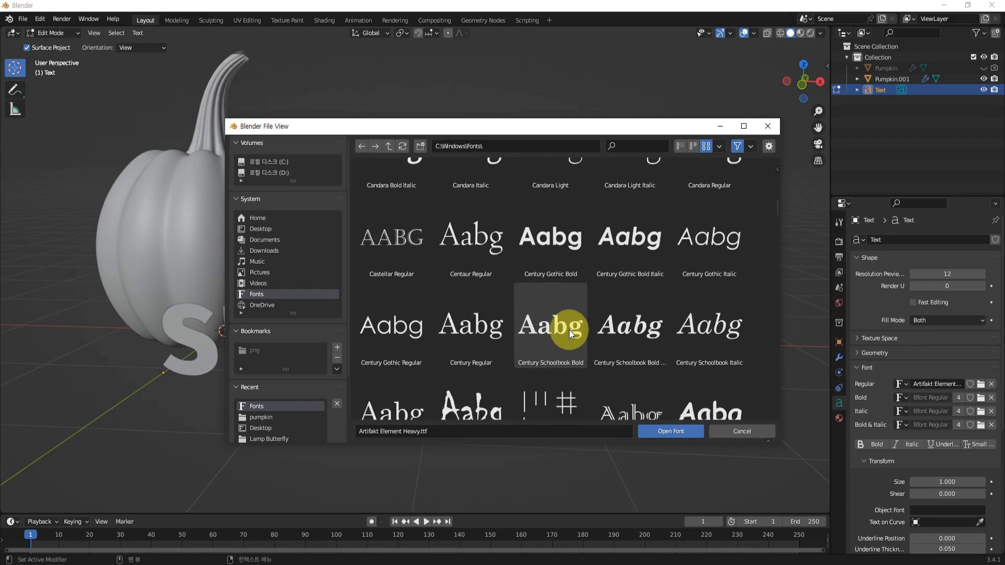
scroll(570, 329, down, 5)
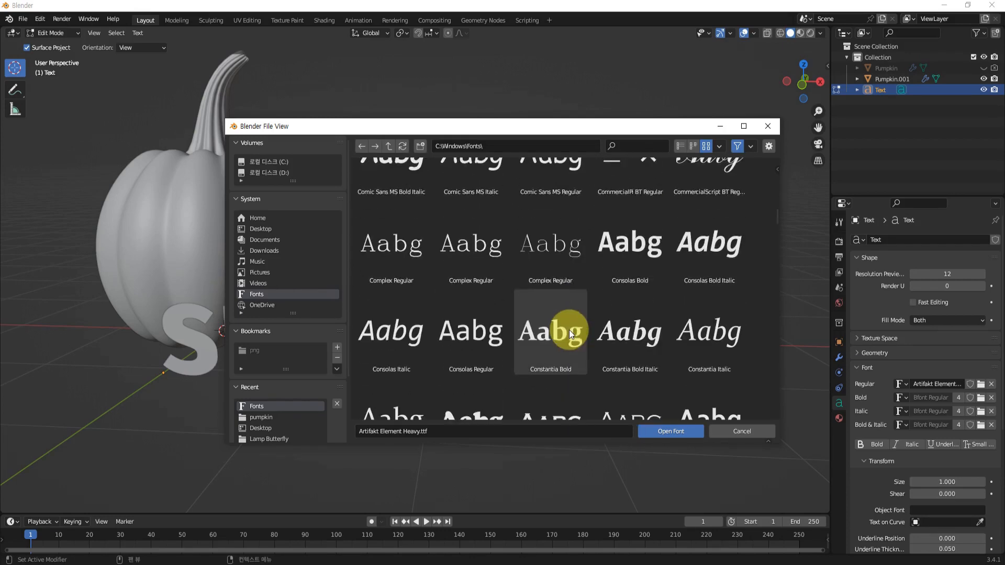
drag(776, 234, 777, 274)
click(709, 357)
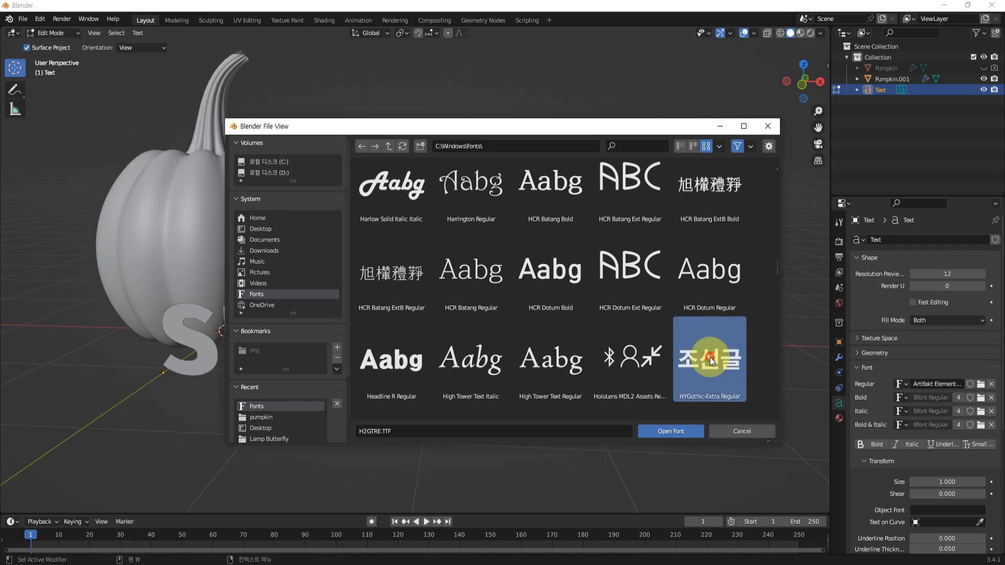
click(676, 432)
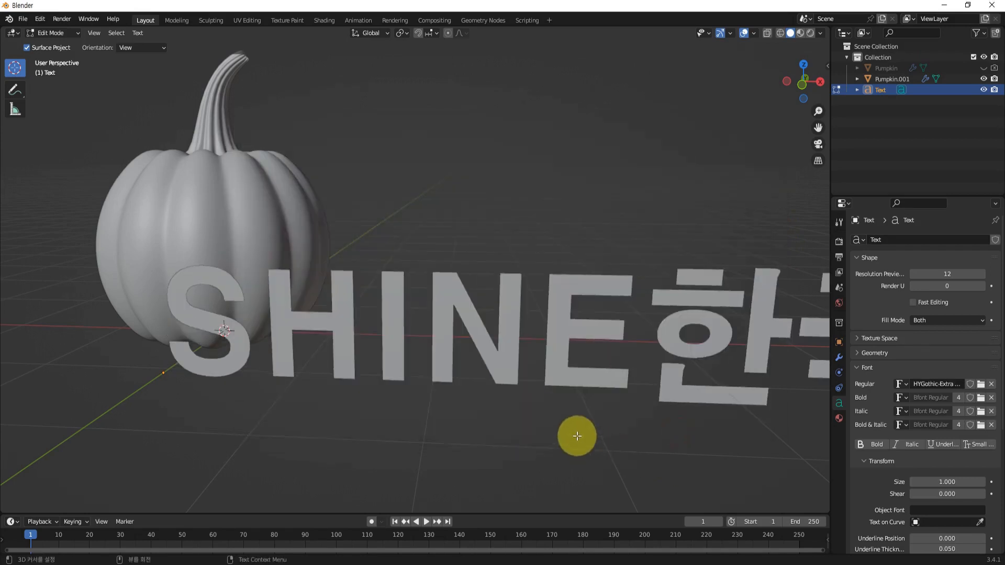
scroll(583, 413, down, 3)
middle_drag(590, 377, 643, 403)
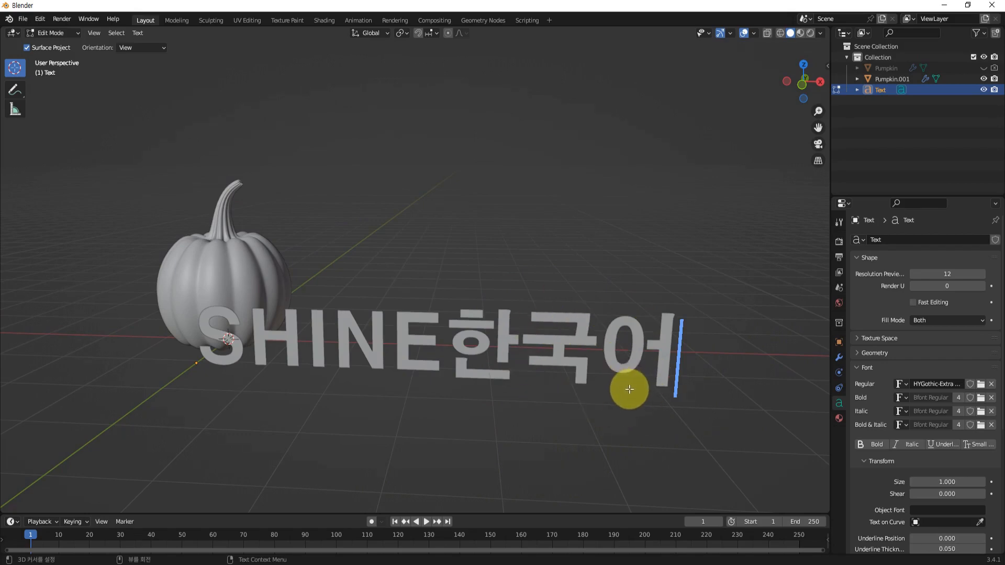
mouse_move(624, 385)
middle_down()
mouse_move(587, 419)
mouse_move(611, 394)
middle_up()
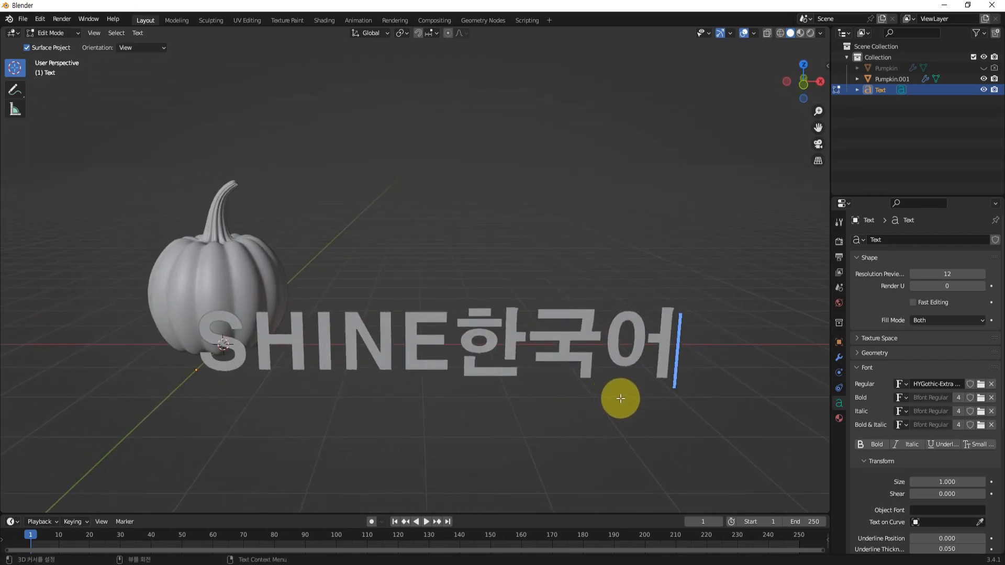
Step: Erase the three Korean characters at the end of the text object
key(BackSpace)
key(BackSpace)
key(BackSpace)
shift+middle_drag(539, 370, 567, 392)
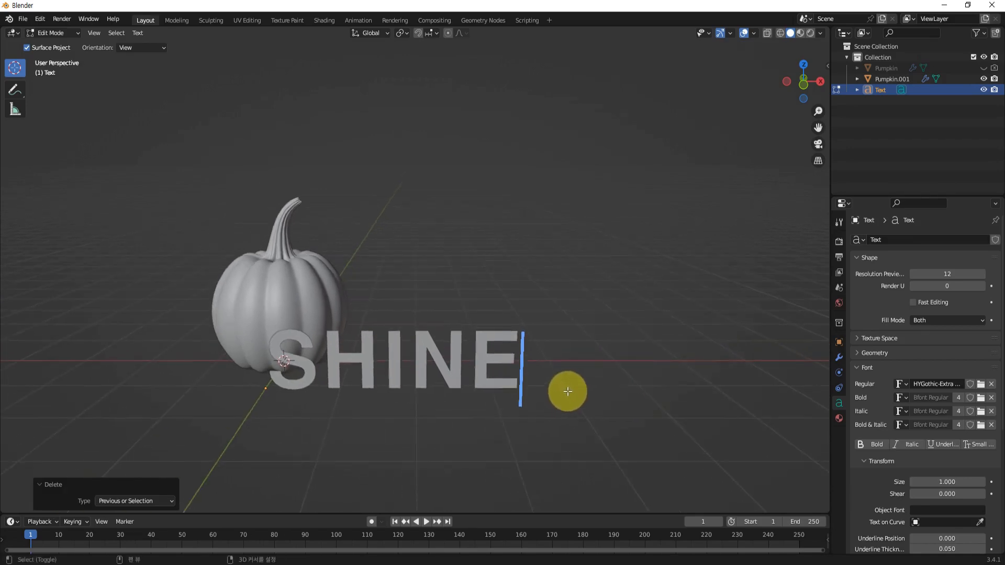
scroll(567, 391, up, 1)
Step: Load Arial Black as the regular font of the SHINE text and return to Object Mode
click(980, 386)
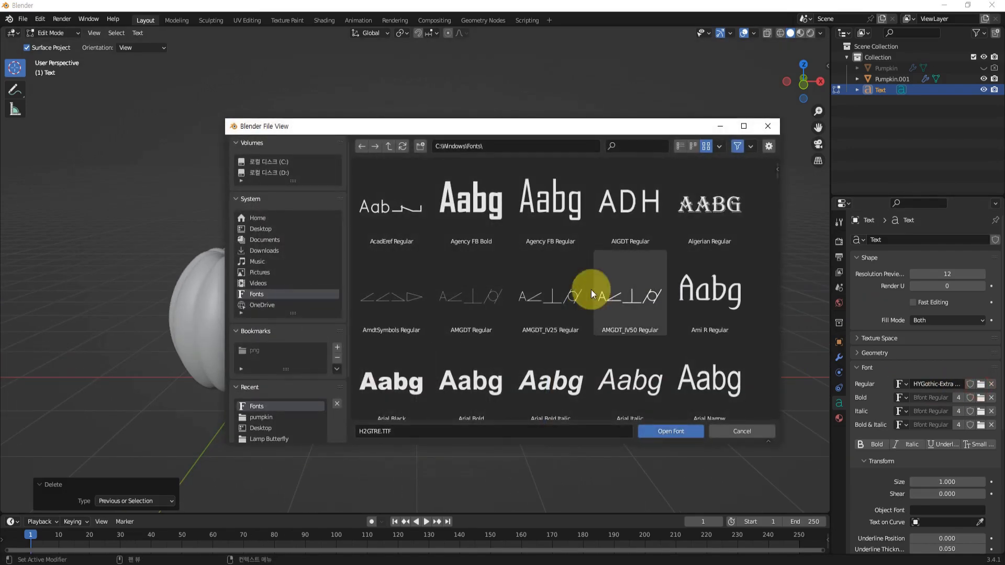
scroll(645, 356, down, 3)
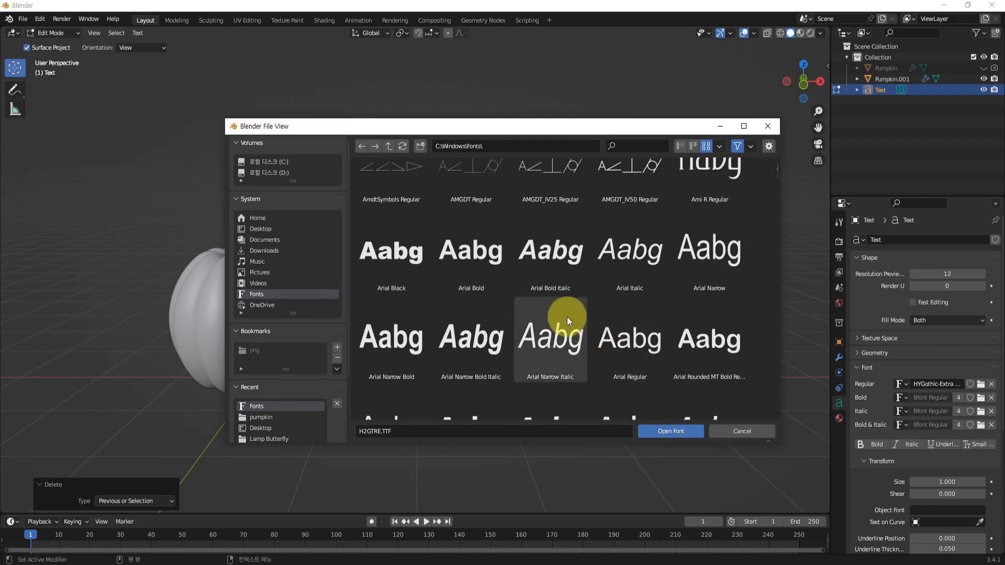
click(421, 259)
click(666, 437)
middle_drag(655, 431, 610, 334)
scroll(610, 334, up, 3)
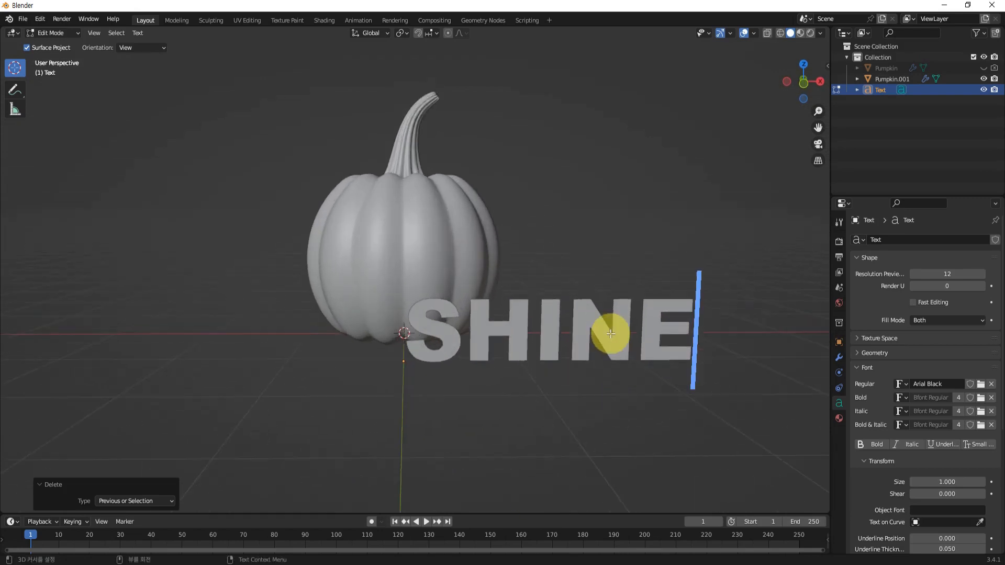
shift+middle_drag(668, 361, 515, 381)
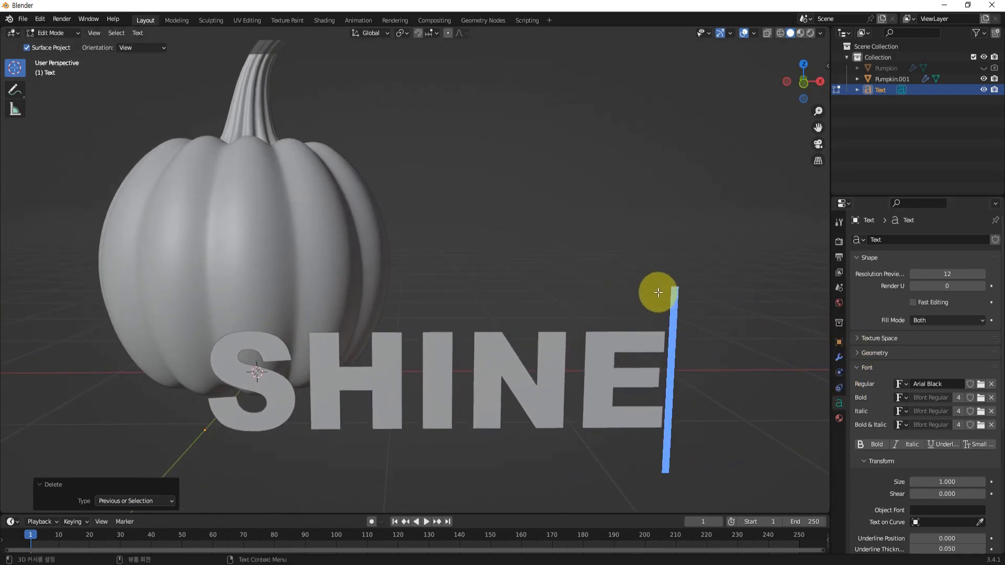
key(Tab)
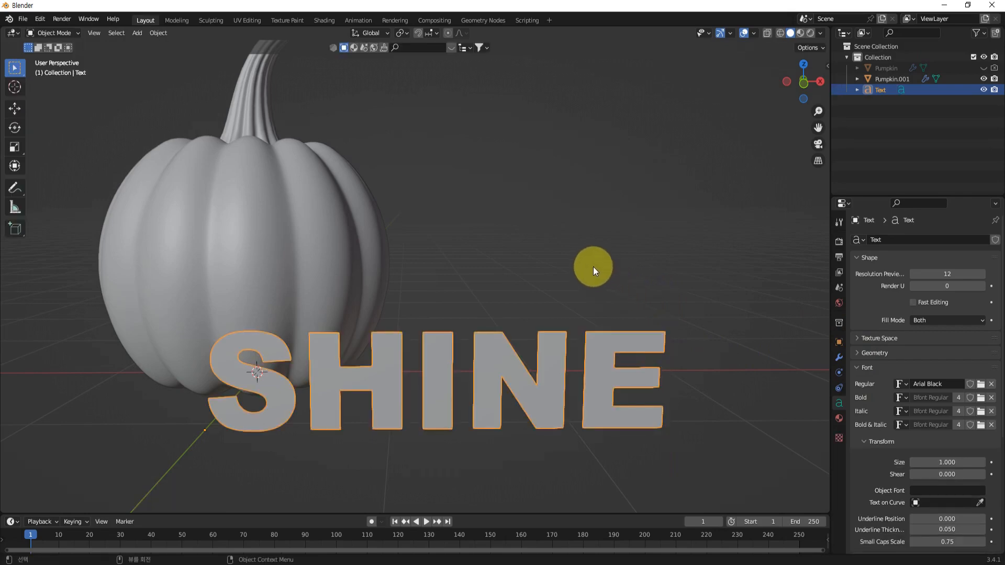
Step: Convert the SHINE text object in front of the pumpkin to a mesh
middle_drag(592, 266, 602, 343)
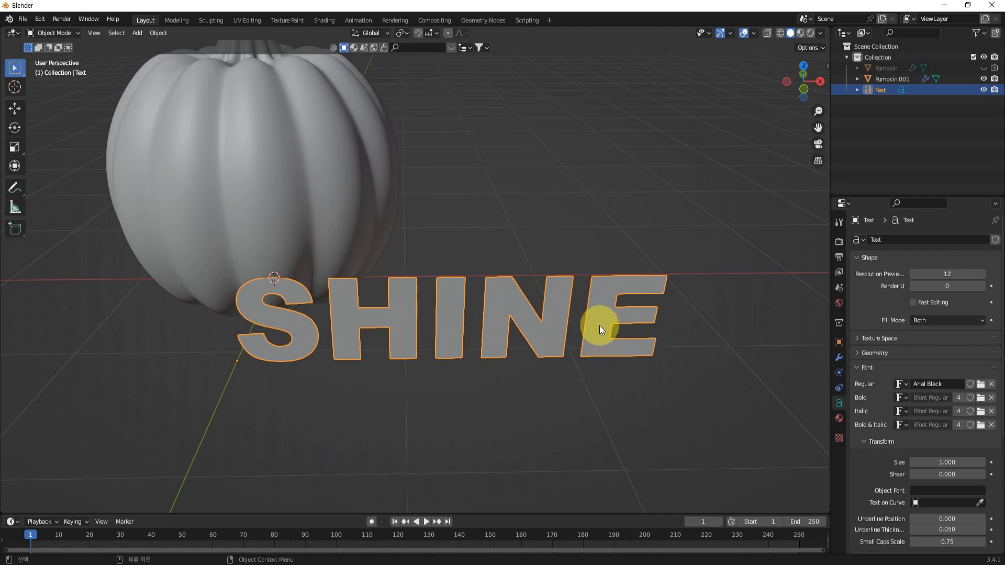
middle_drag(601, 307, 680, 294)
click(689, 331)
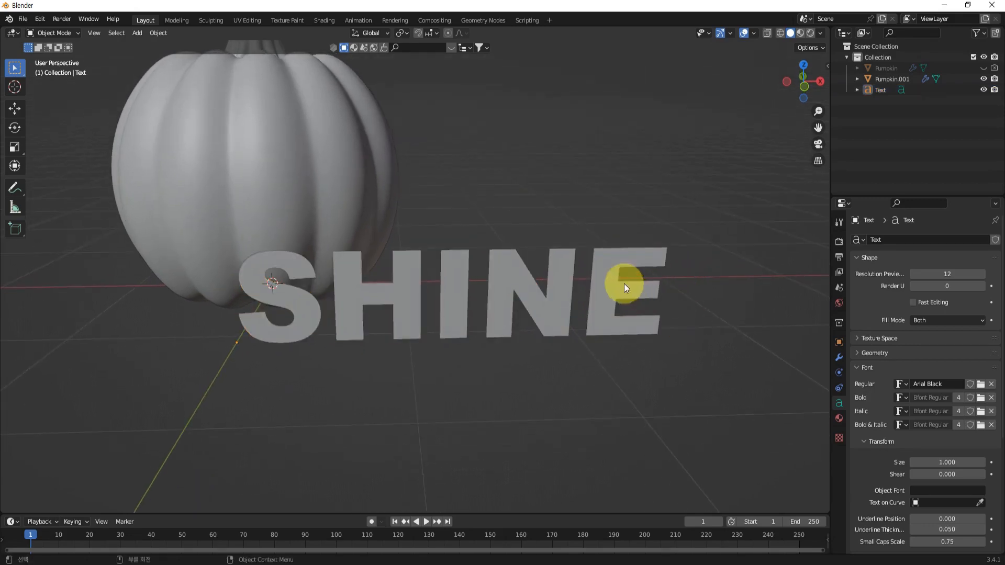
click(601, 267)
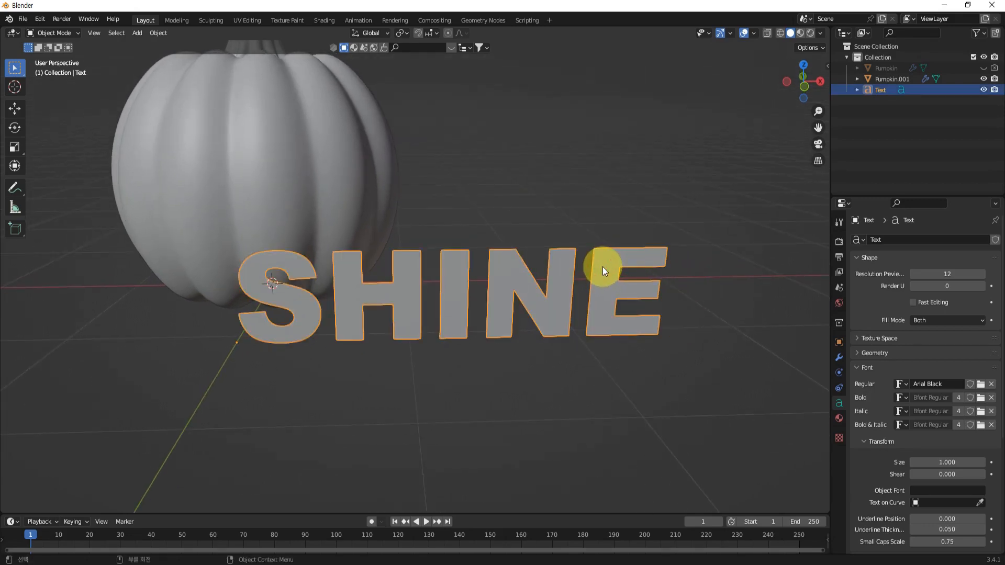
right_click(601, 270)
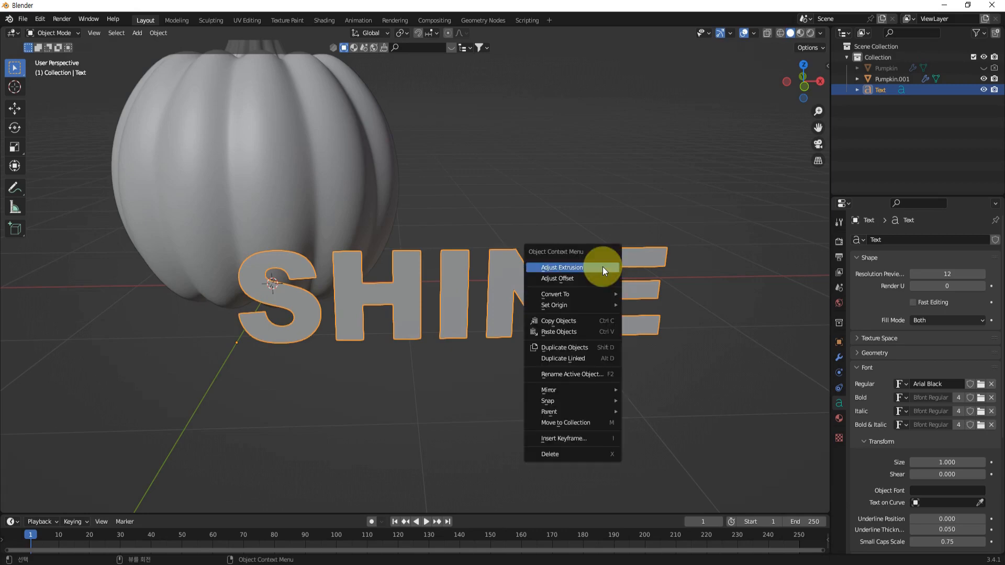
mouse_move(550, 297)
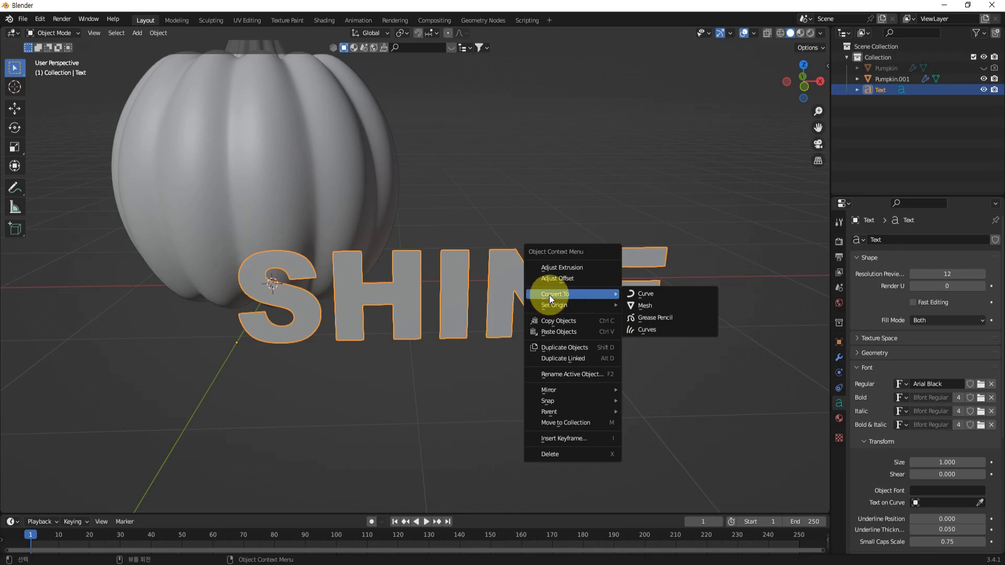
click(645, 306)
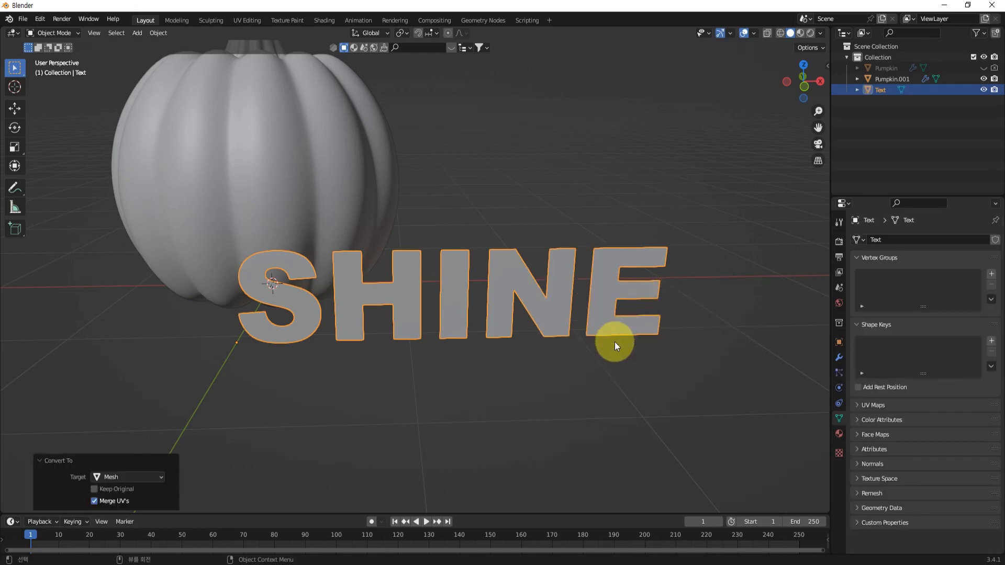
Step: Examine the converted SHINE mesh's faces, edges and vertices in Edit Mode, and return to Object Mode
shift+middle_drag(617, 363, 594, 419)
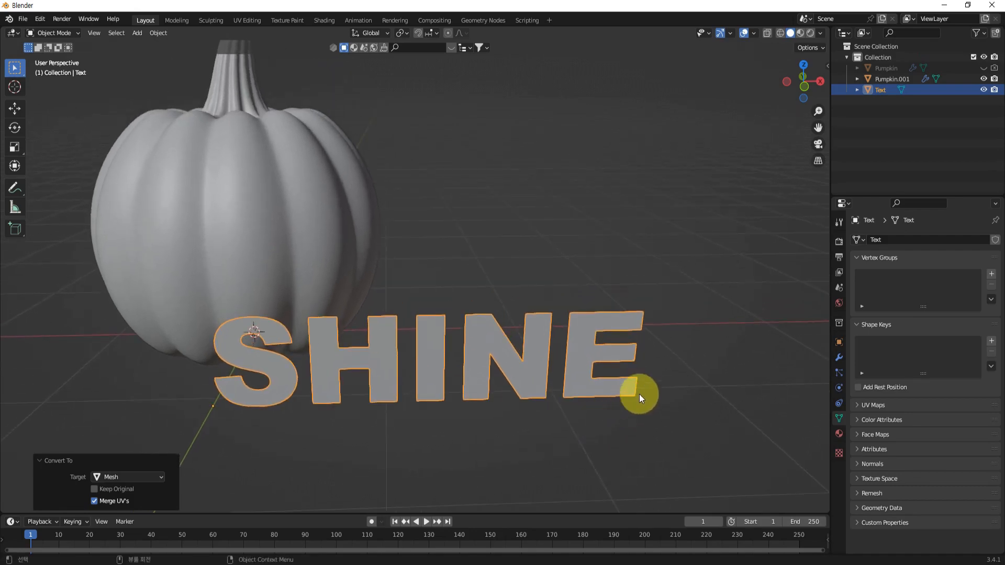
key(Tab)
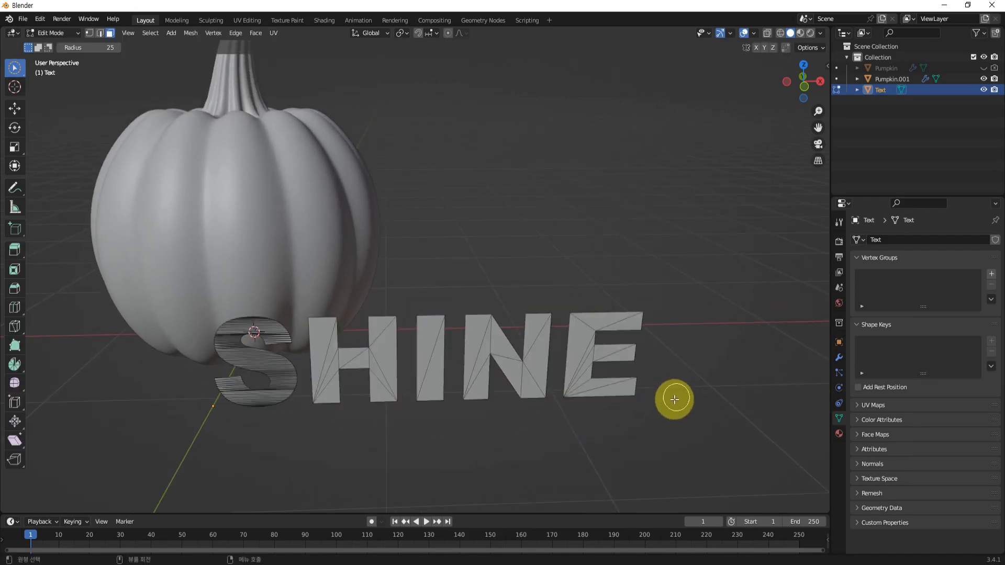
mouse_move(673, 399)
middle_down()
mouse_move(664, 421)
mouse_move(670, 393)
middle_up()
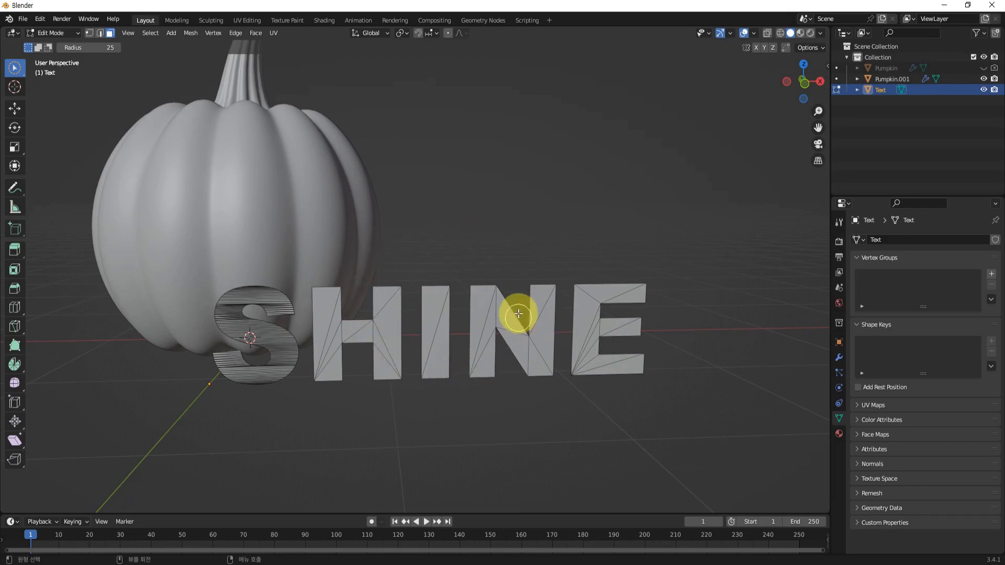
middle_drag(468, 284, 492, 294)
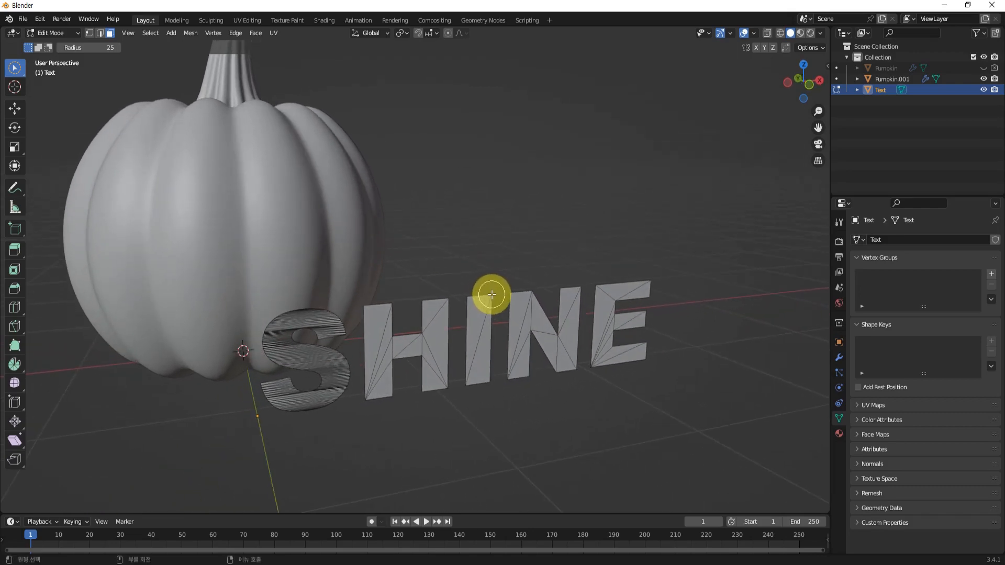
key(1)
key(2)
key(3)
key(1)
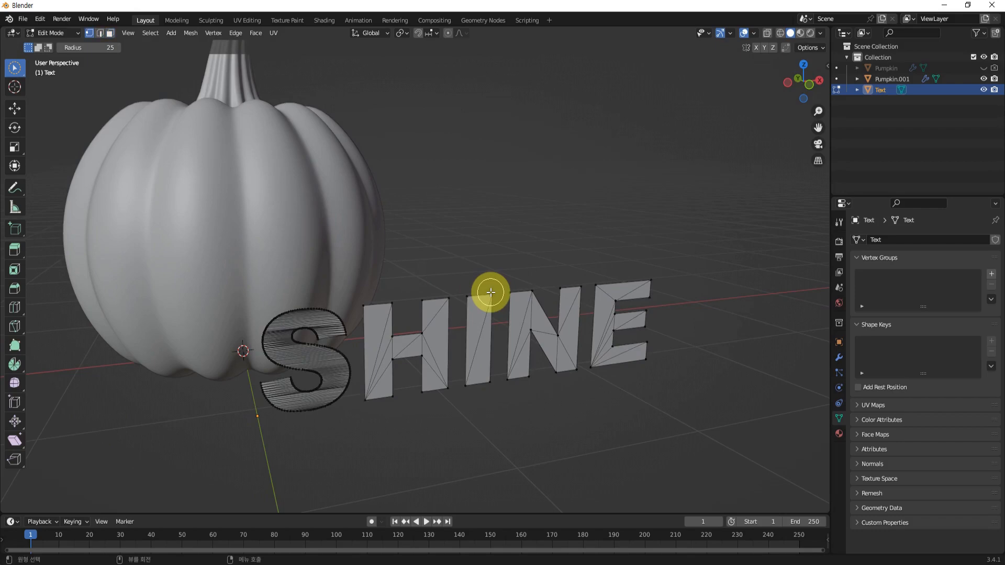
key(2)
key(3)
key(1)
middle_drag(489, 292, 476, 284)
middle_drag(550, 330, 563, 346)
key(Tab)
key(Tab)
scroll(523, 381, up, 3)
middle_drag(523, 381, 496, 359)
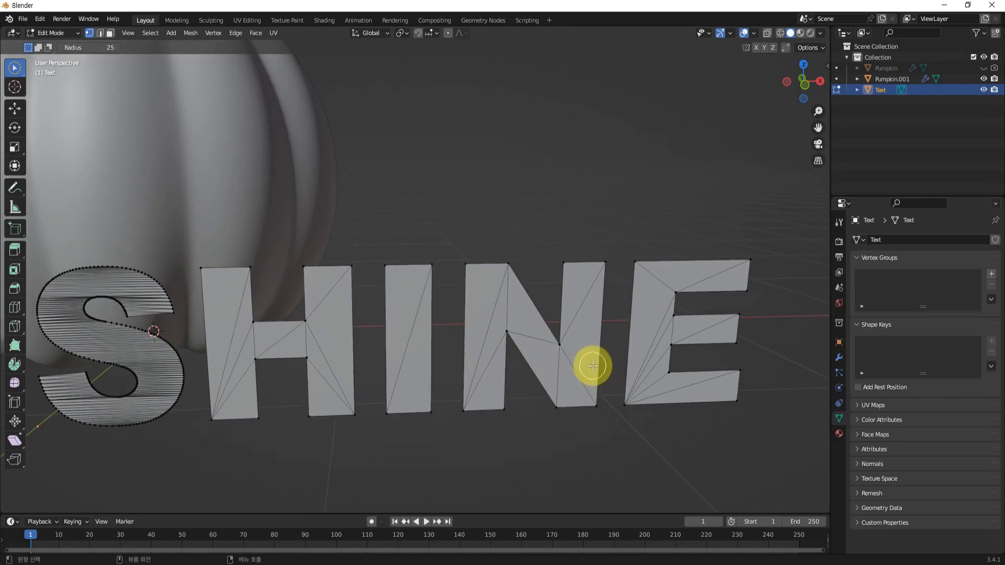
key(Tab)
Step: Add a Decimate modifier in Planar mode to the SHINE mesh and apply it
scroll(570, 357, down, 2)
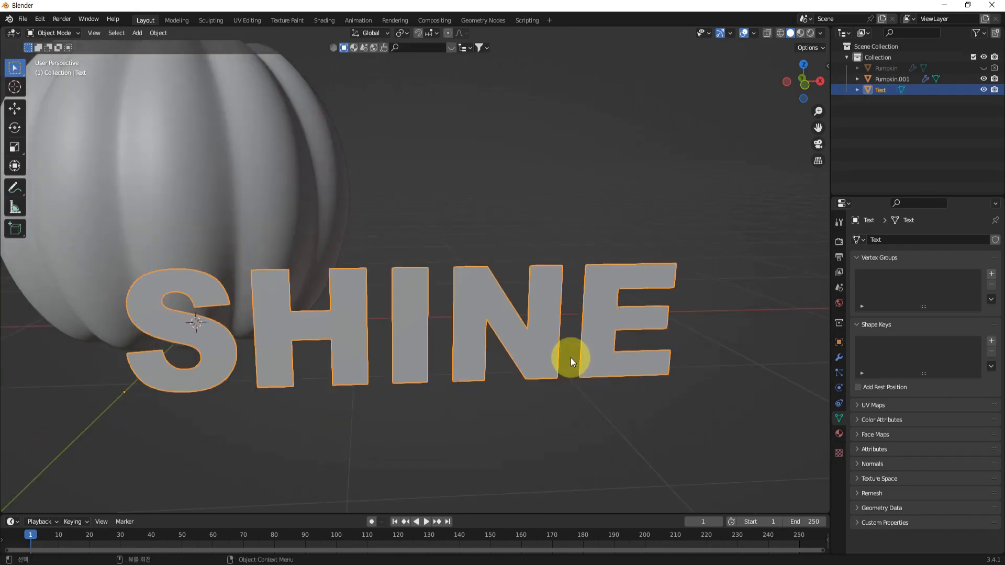
click(838, 357)
click(921, 241)
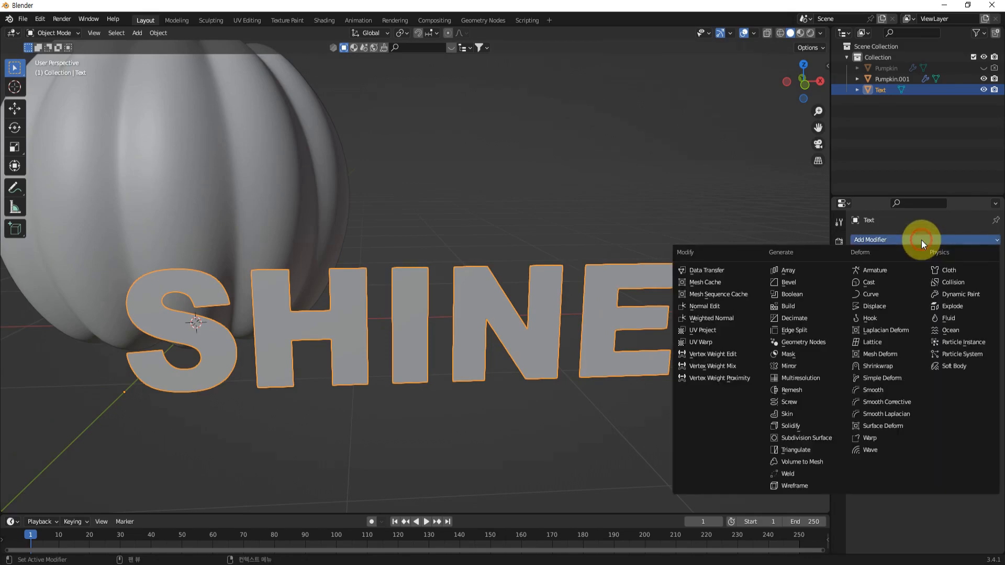
click(797, 318)
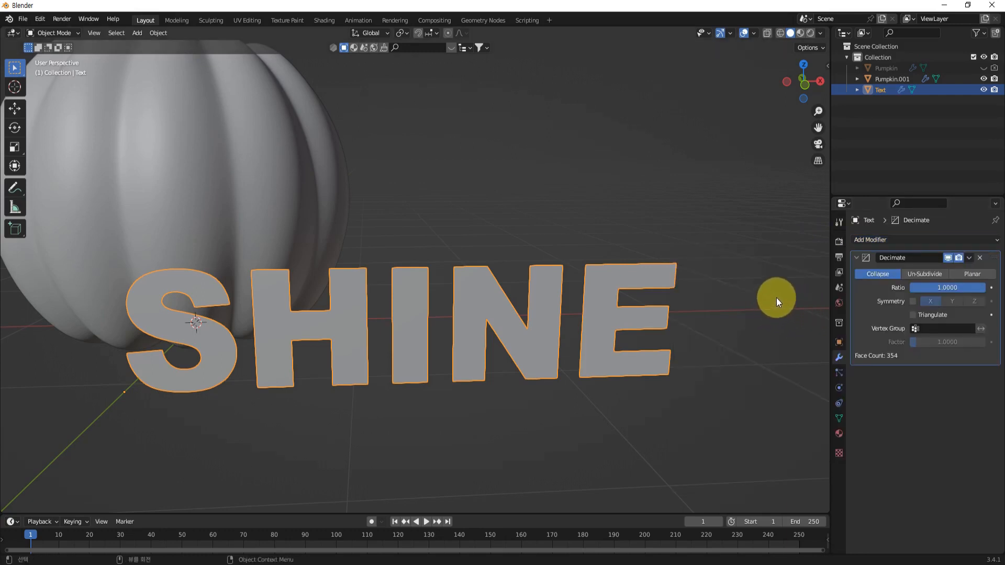
click(966, 278)
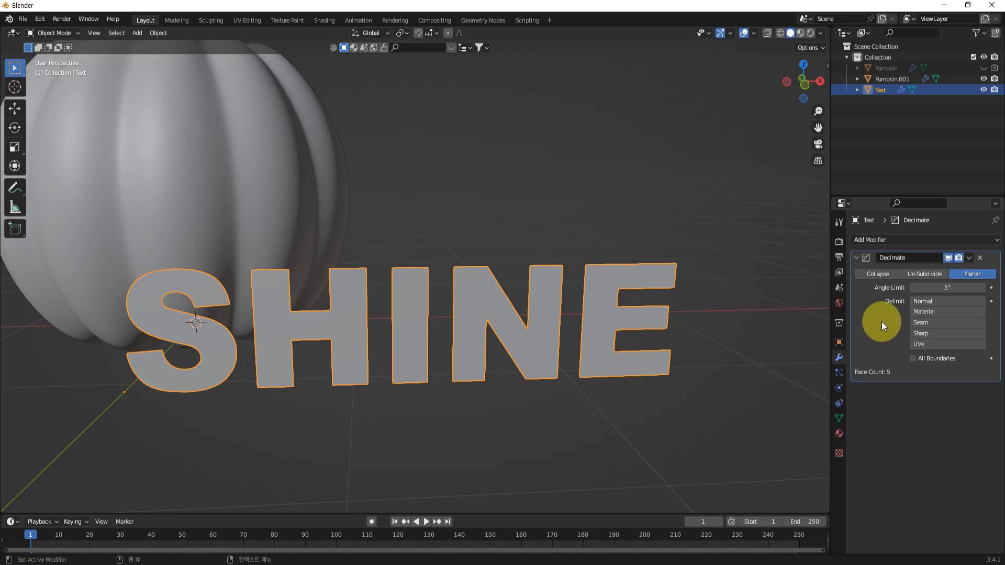
middle_drag(639, 299, 696, 345)
click(969, 258)
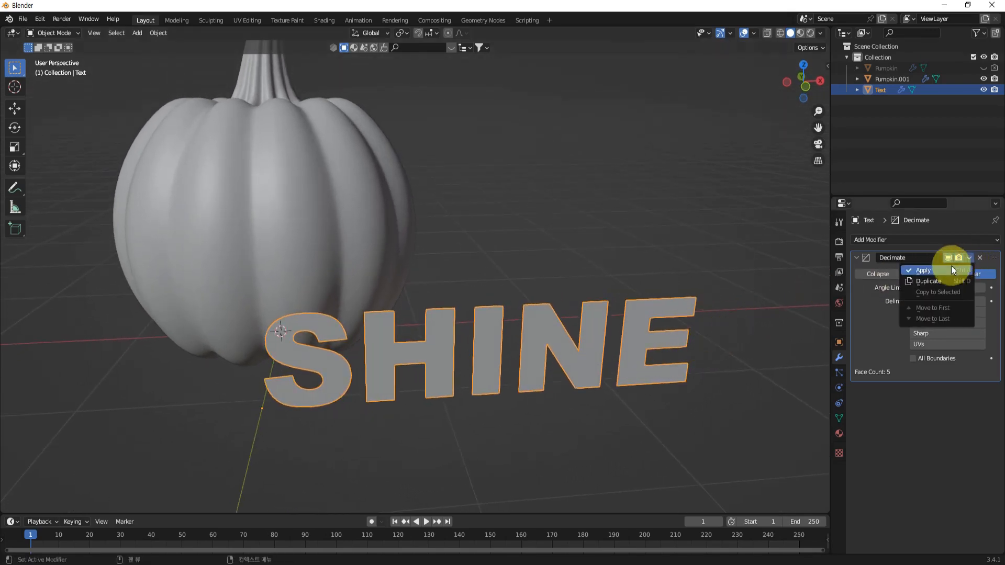
click(924, 270)
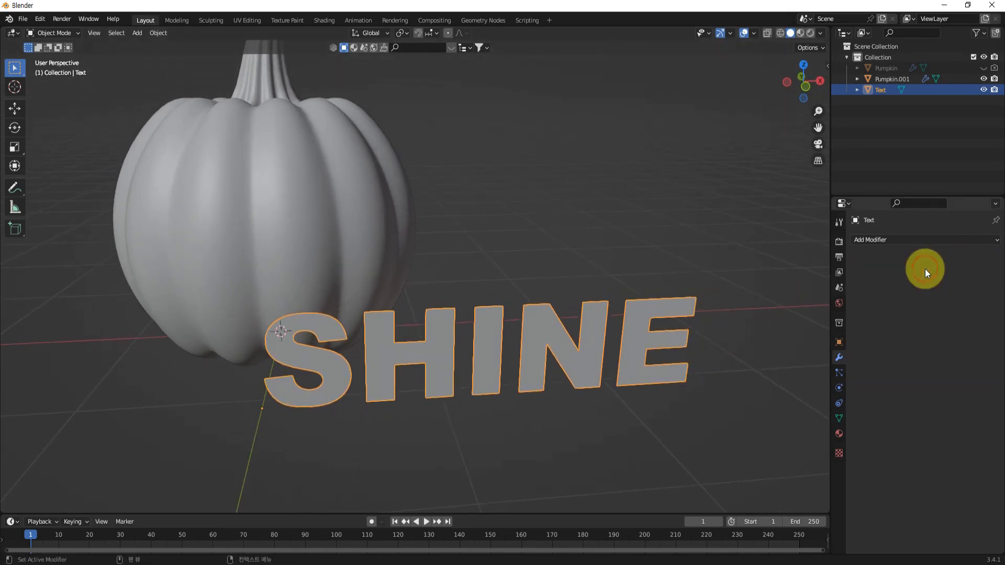
Step: Enter Edit Mode on the SHINE mesh and switch from circle selection to box selection
middle_drag(685, 384, 596, 372)
key(Tab)
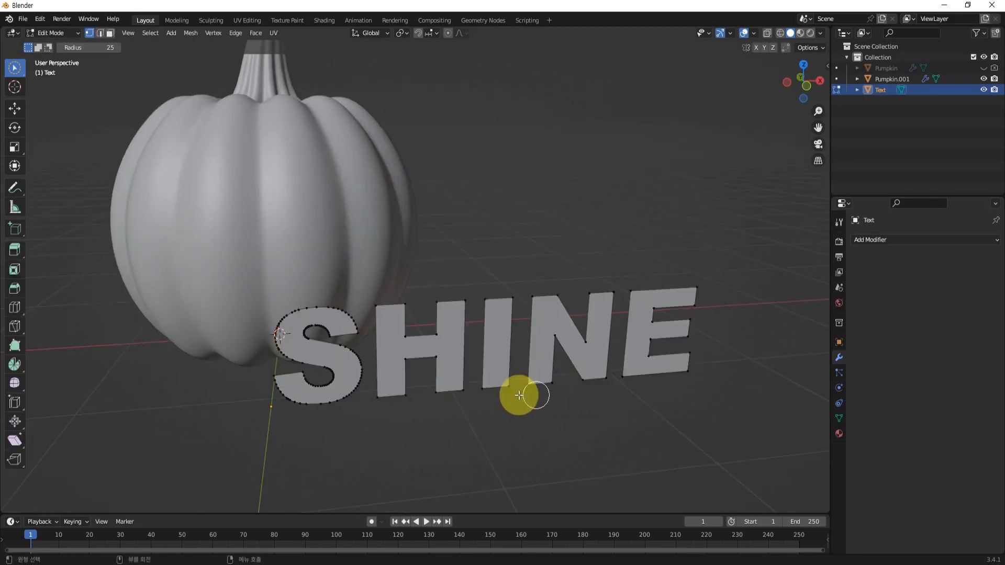
scroll(510, 392, up, 1)
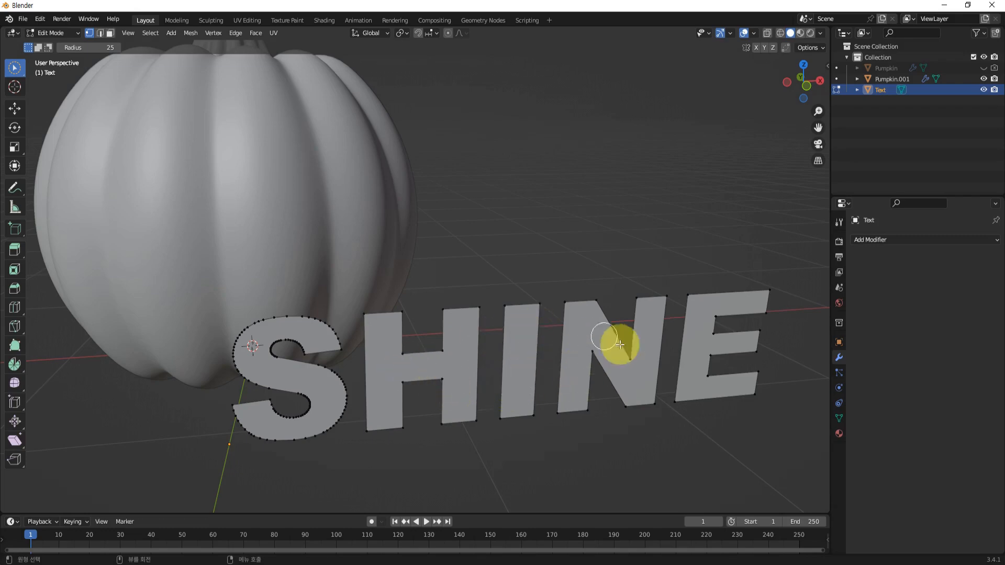
mouse_move(357, 397)
middle_down()
mouse_move(331, 376)
mouse_move(408, 392)
mouse_move(348, 399)
mouse_move(354, 390)
middle_up()
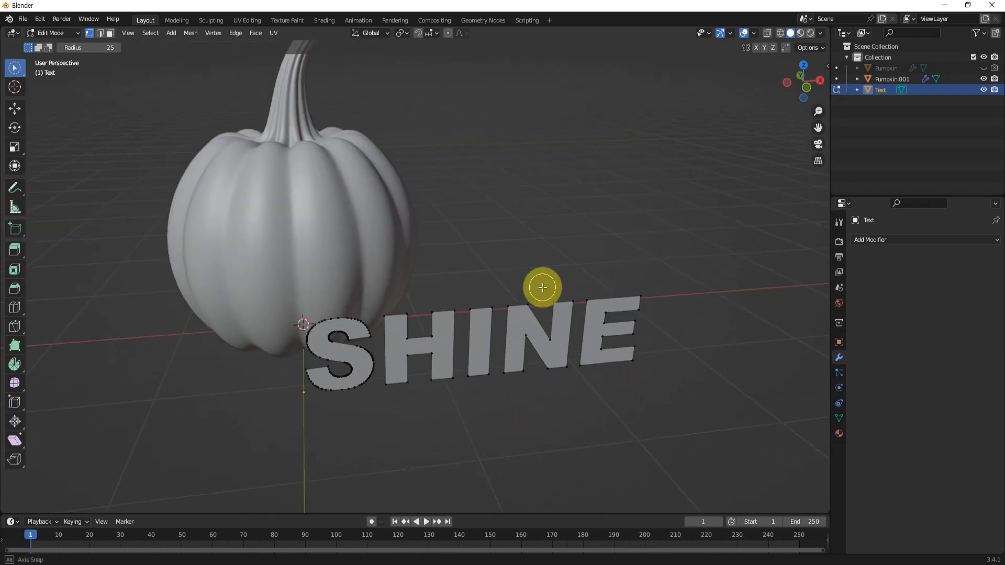
middle_drag(541, 289, 530, 294)
key(w)
key(w)
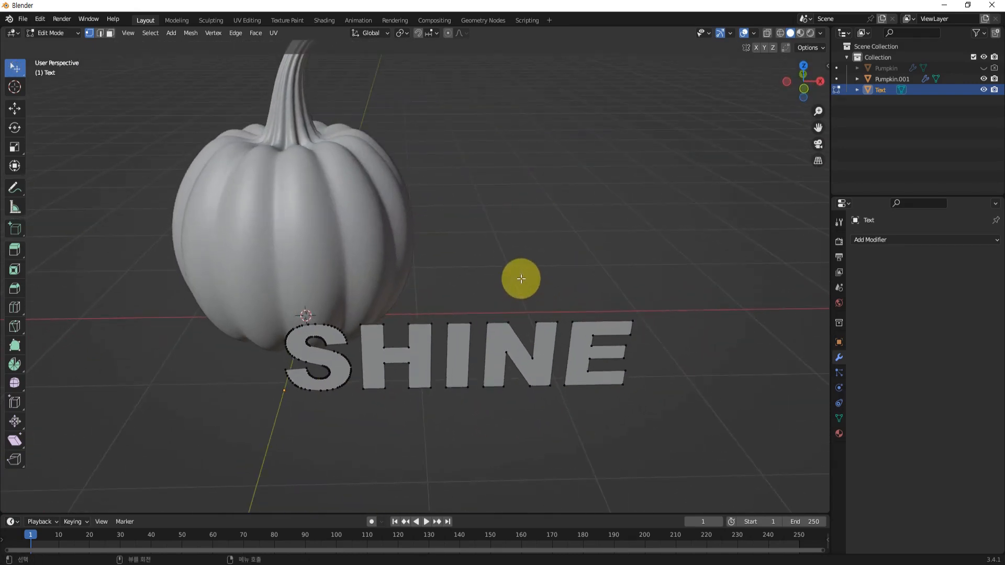
Step: Extrude all the SHINE letters about 0.98 m along their normals towards the pumpkin and return to Object Mode
mouse_move(495, 249)
middle_down()
mouse_move(500, 260)
mouse_move(460, 274)
mouse_move(398, 276)
mouse_move(425, 240)
mouse_move(496, 251)
middle_up()
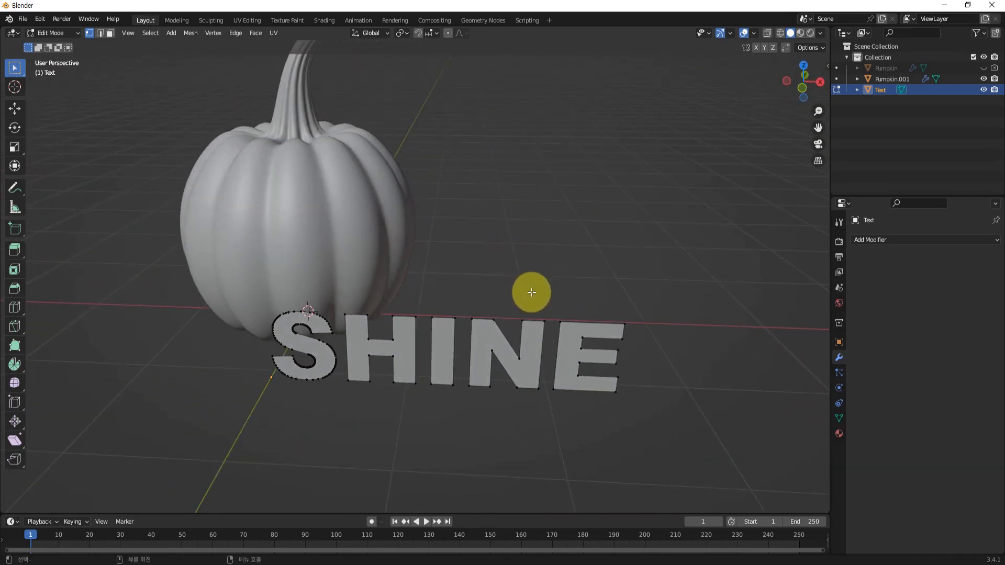
middle_drag(649, 309, 556, 312)
key(e)
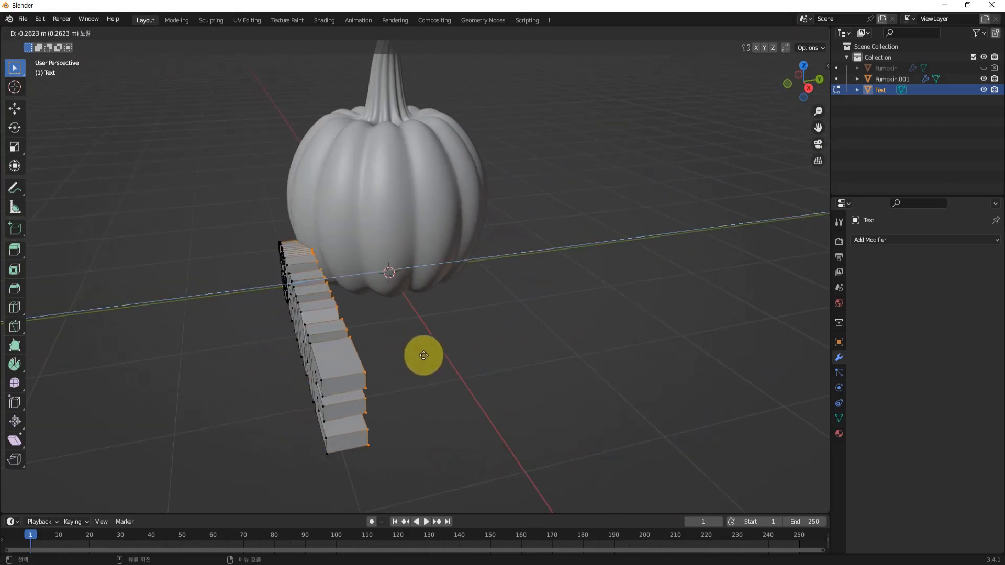
click(493, 347)
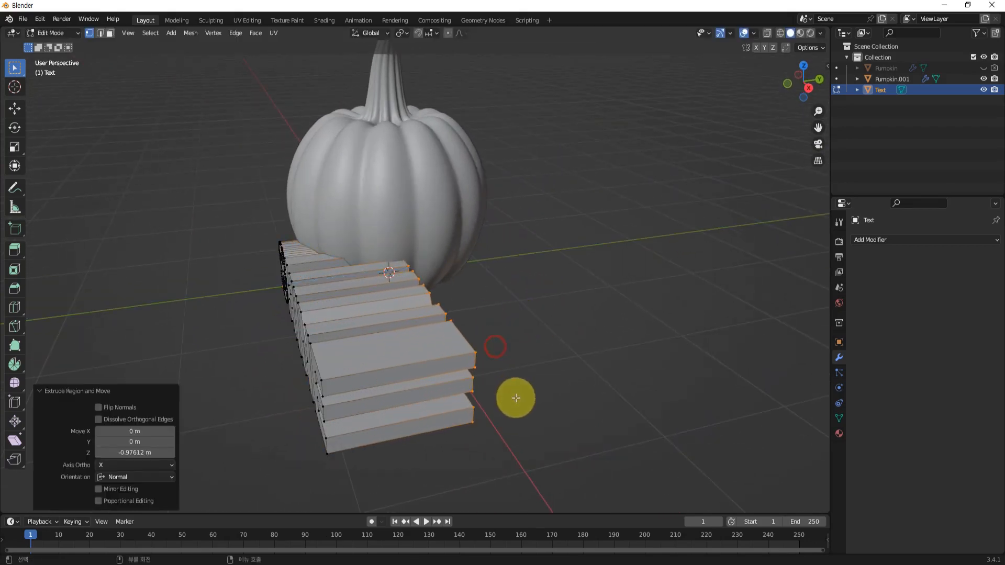
middle_drag(513, 399, 630, 391)
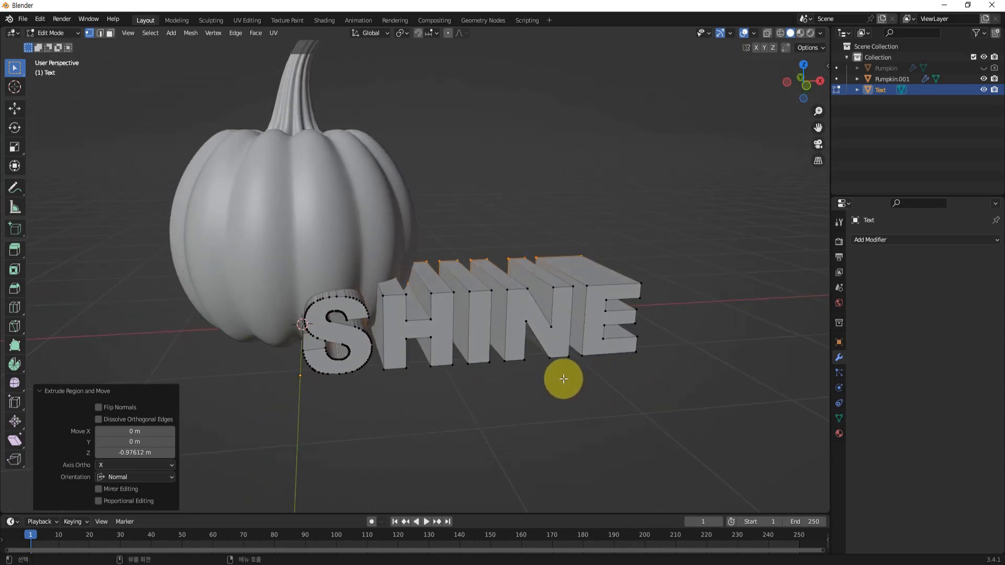
key(Tab)
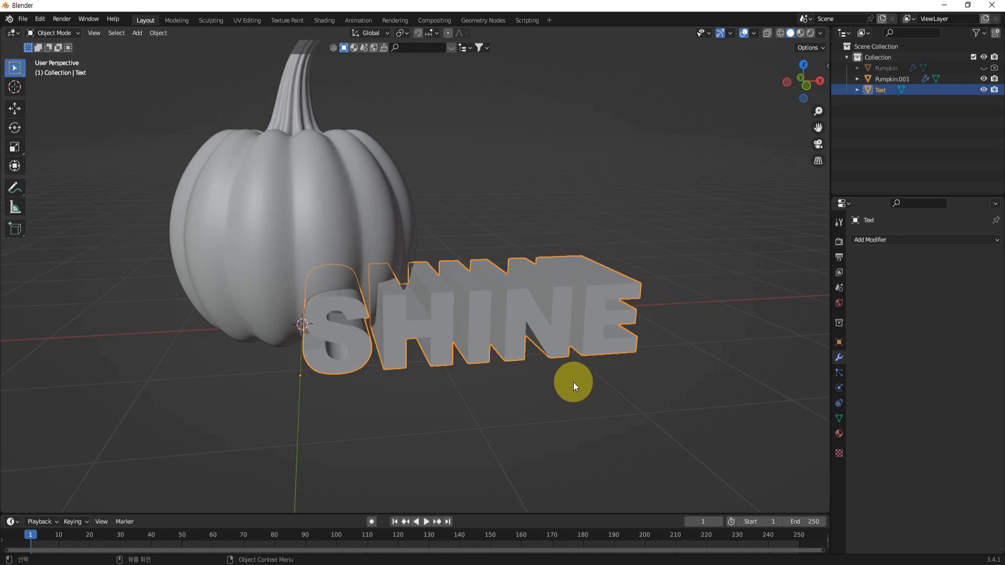
Step: In front view, move the SHINE letters over the pumpkin body, about -0.86 m in X and 0.52 m in Z
key(KP_1)
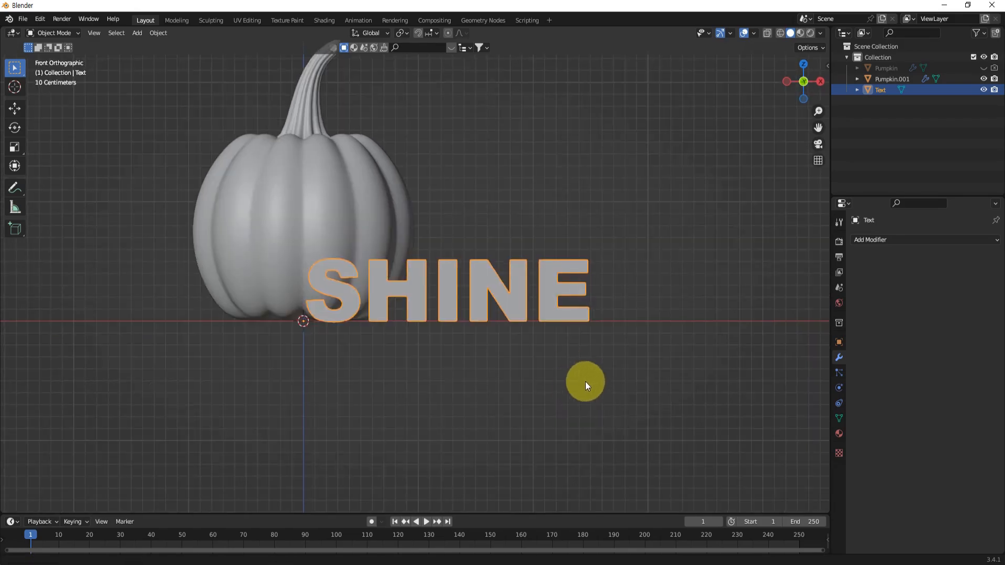
shift+middle_drag(585, 381, 652, 449)
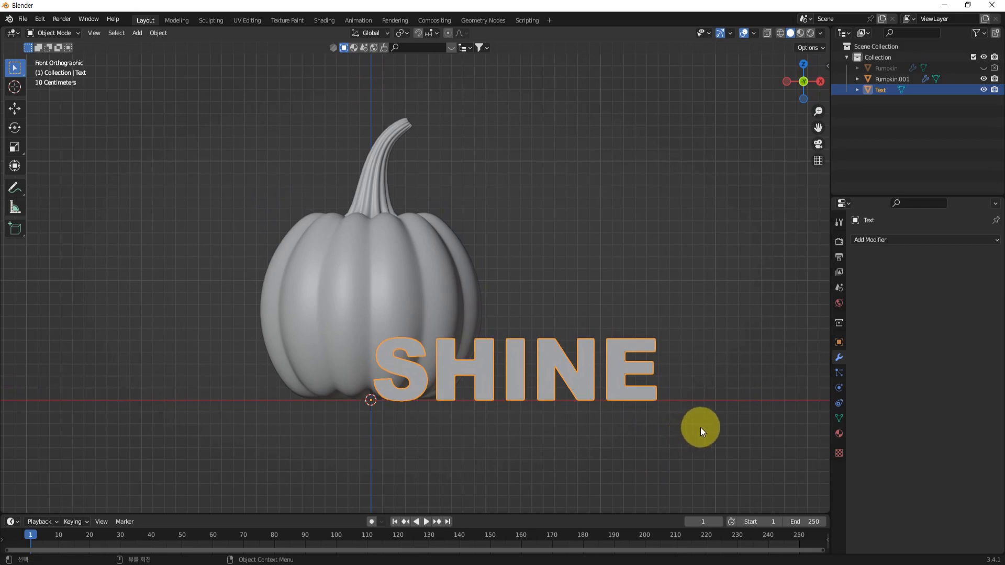
key(g)
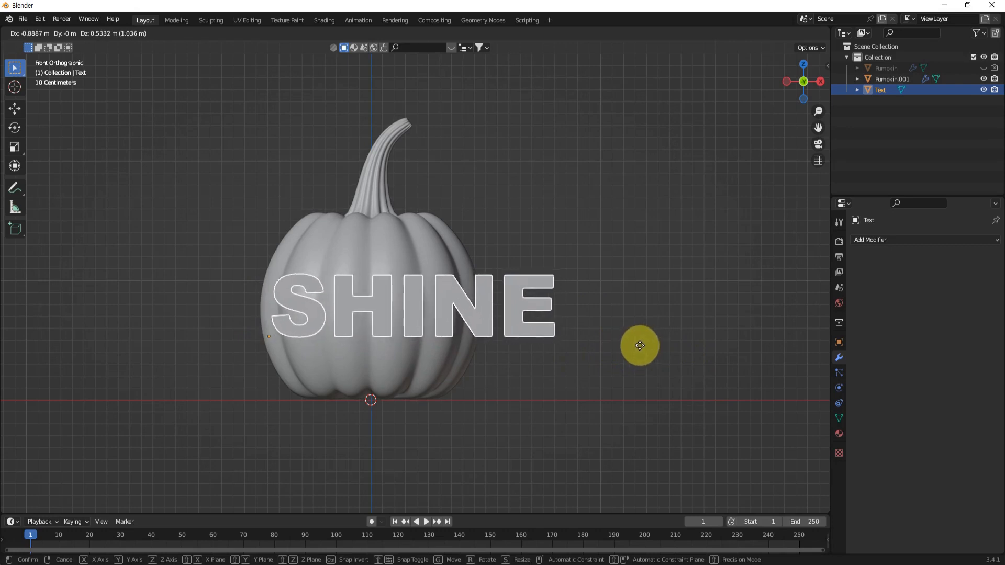
click(642, 346)
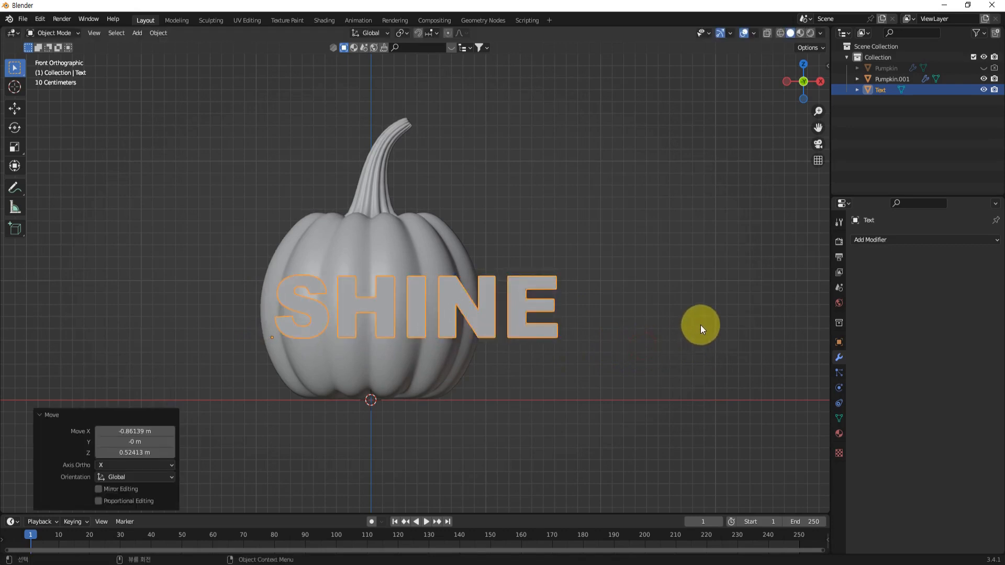
Step: Scale the SHINE letters uniformly by about 0.675 to the pumpkin's width, and stretch them by about 1.53 along Z
key(s)
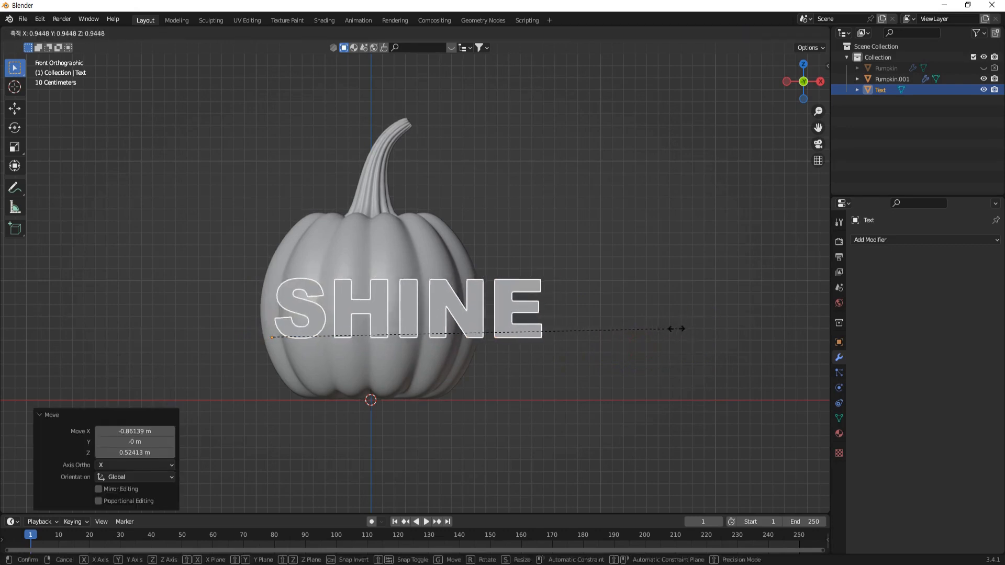
click(561, 336)
shift+middle_drag(524, 356, 594, 377)
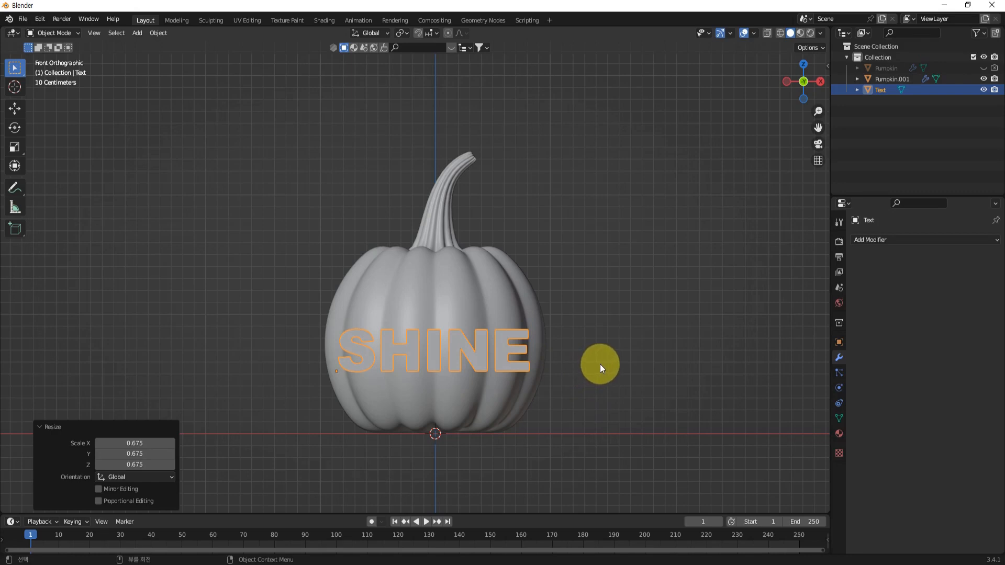
key(s)
key(z)
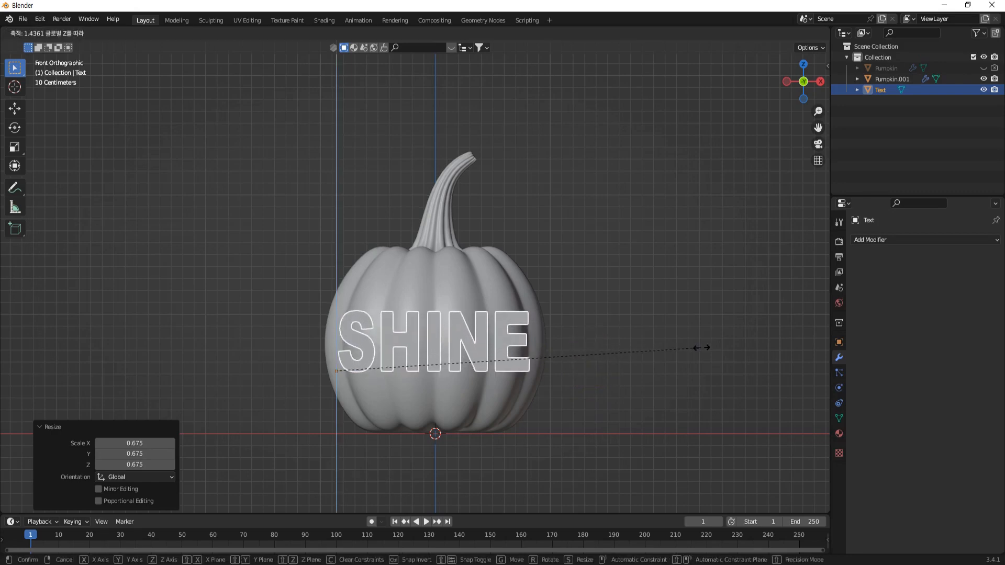
click(725, 347)
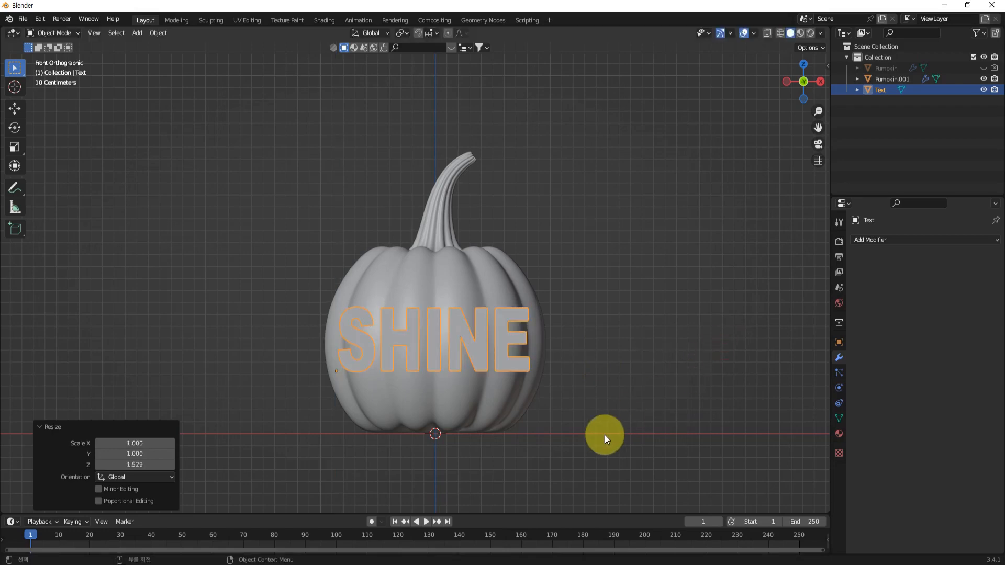
Step: Lower the SHINE letters about 0.10 m along Z and push them about 0.08 m along Y into the pumpkin
key(g)
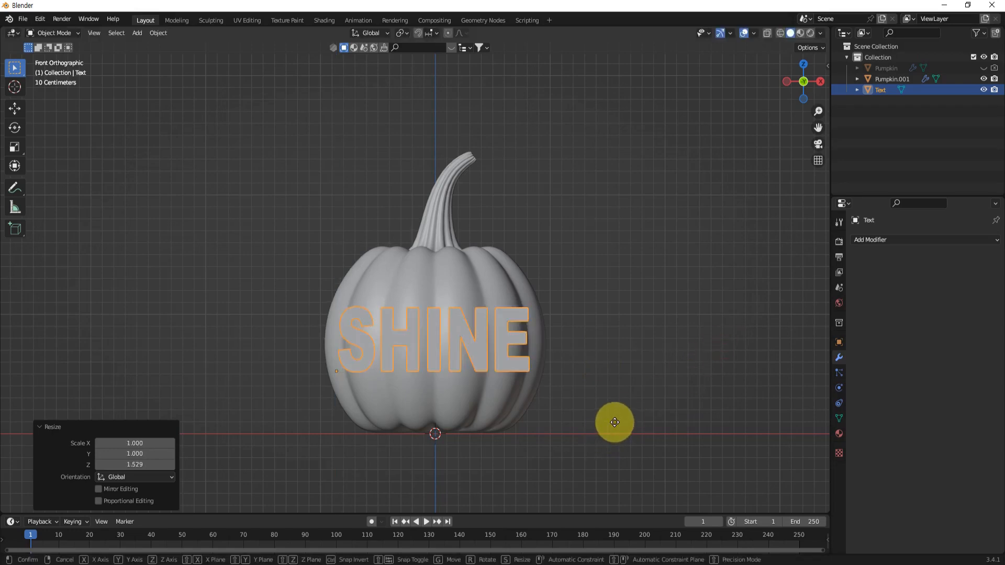
key(z)
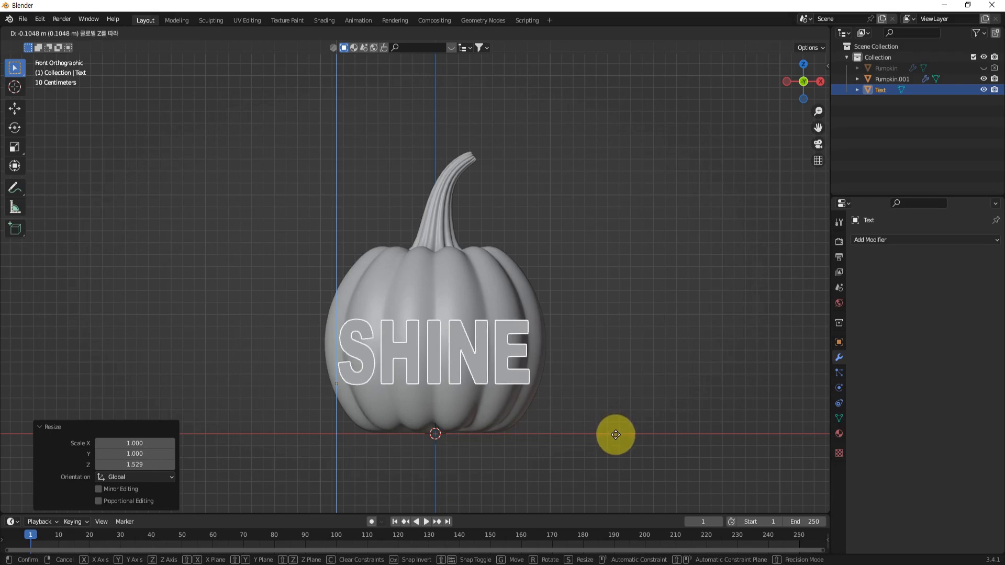
click(613, 433)
middle_drag(604, 330, 525, 407)
key(g)
key(y)
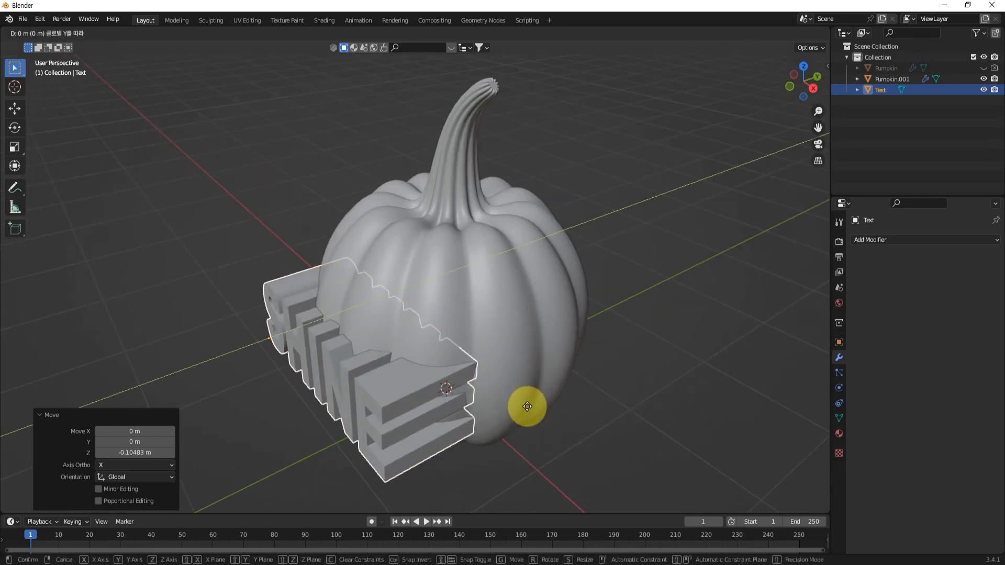
click(535, 400)
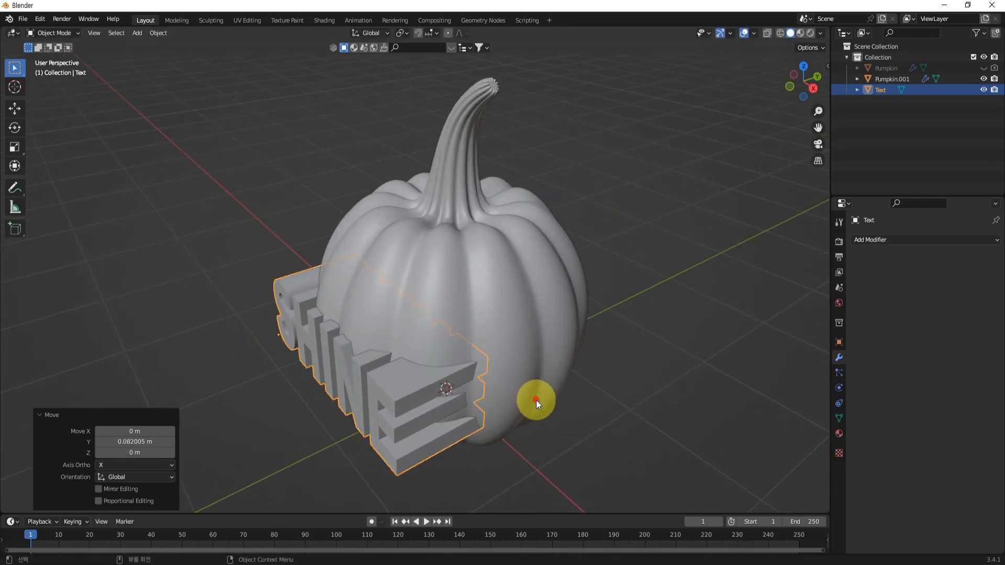
middle_drag(536, 399, 552, 320)
click(643, 404)
click(537, 293)
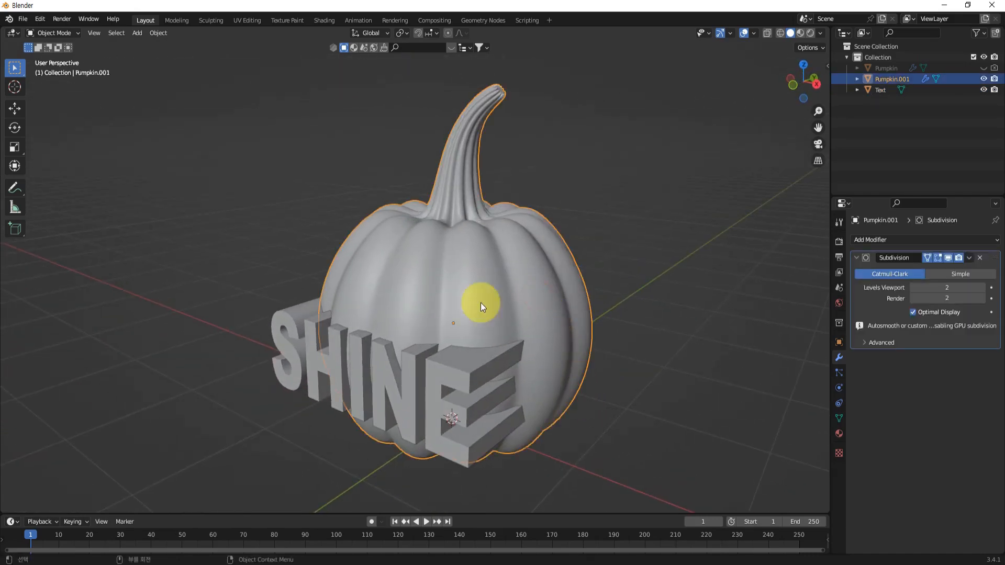
click(465, 364)
middle_drag(407, 391, 607, 312)
click(617, 308)
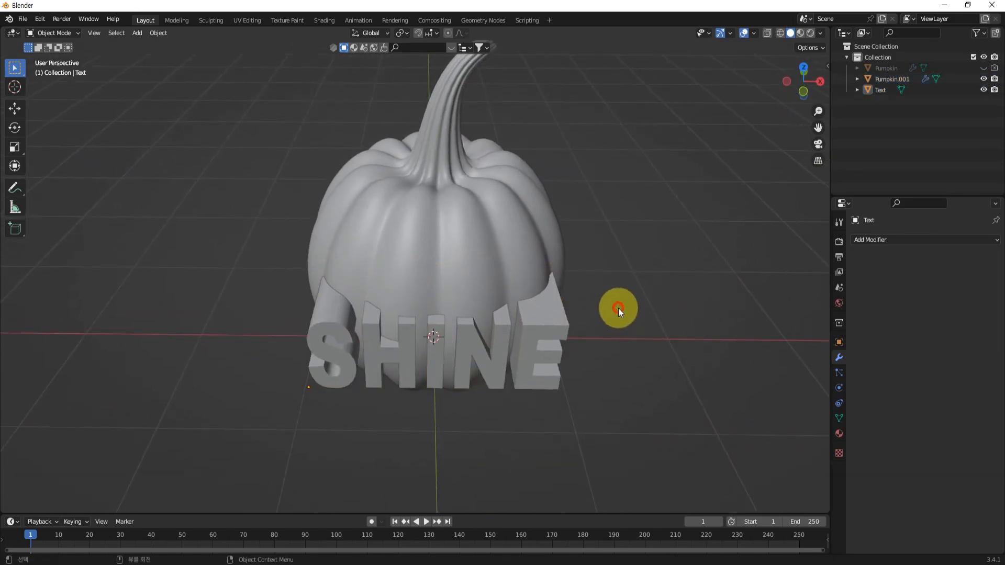
Step: Add a Boolean modifier to the pumpkin, keeping Difference, with the SHINE Text object as its cutter
click(529, 185)
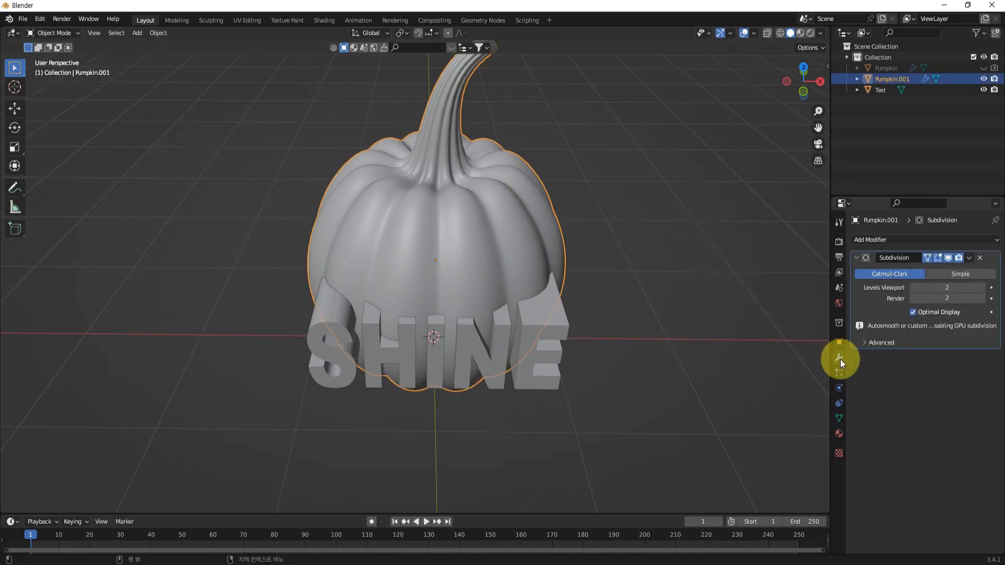
click(906, 241)
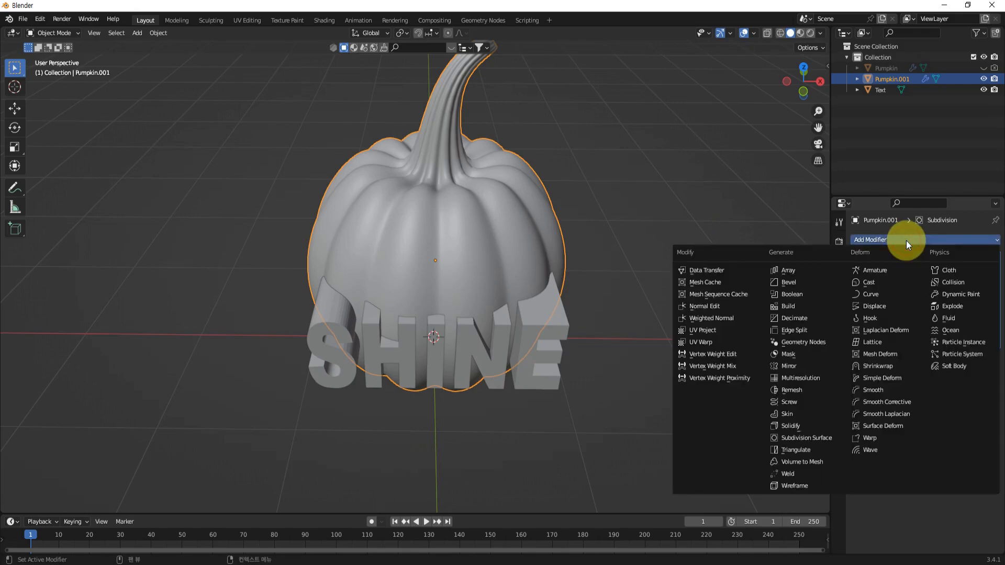
click(793, 294)
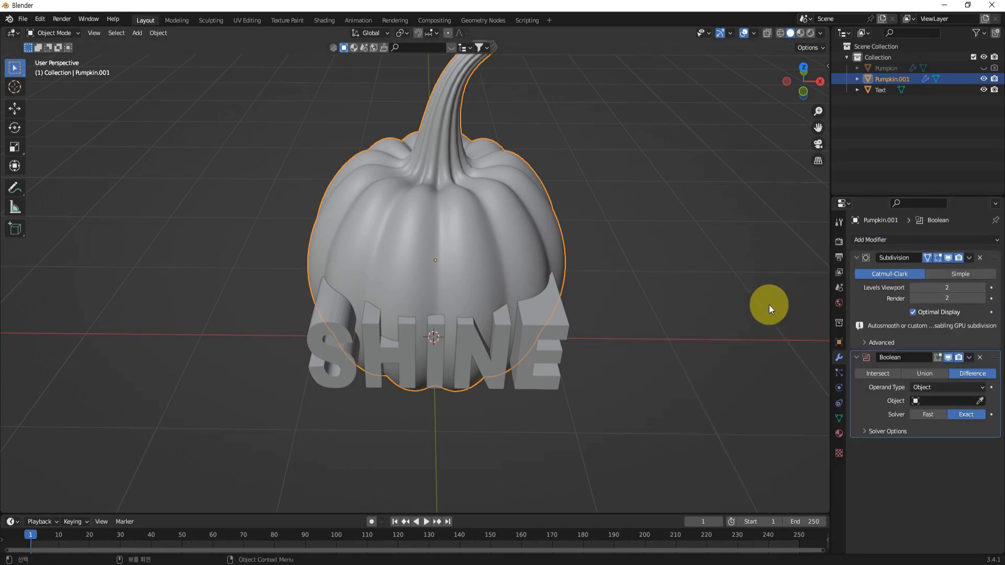
mouse_move(766, 391)
middle_down()
mouse_move(738, 384)
mouse_move(767, 381)
middle_up()
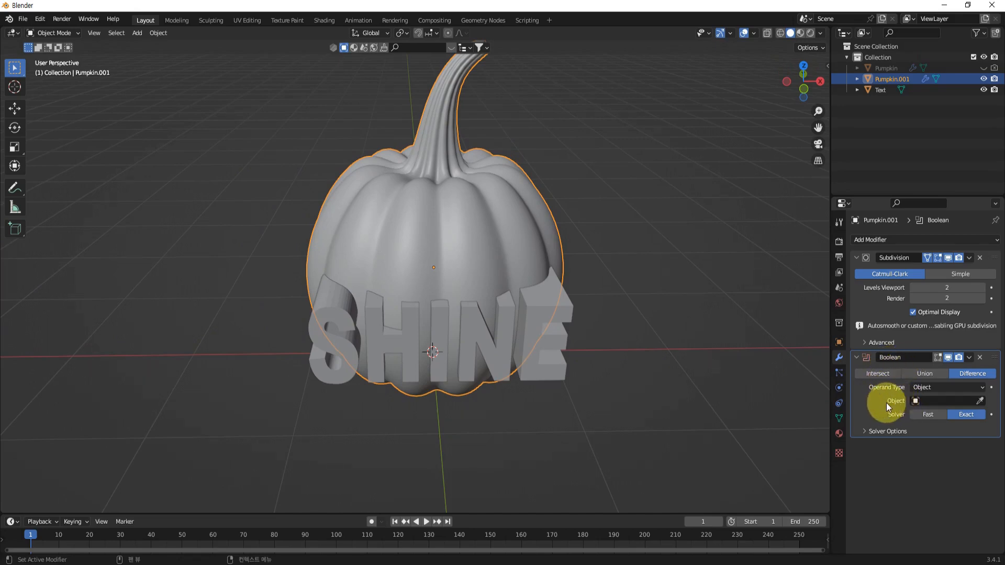
click(980, 401)
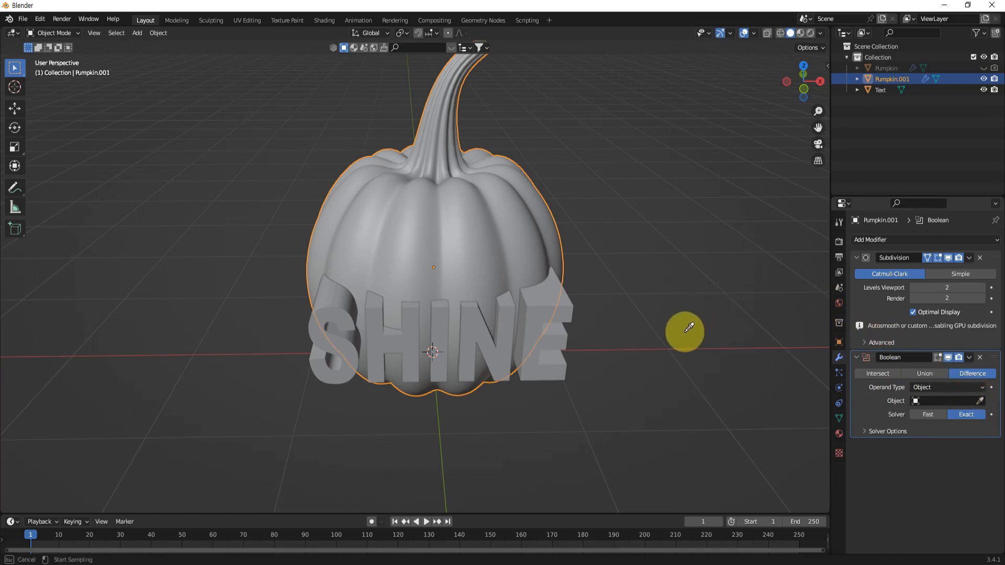
click(557, 341)
middle_drag(667, 373, 690, 381)
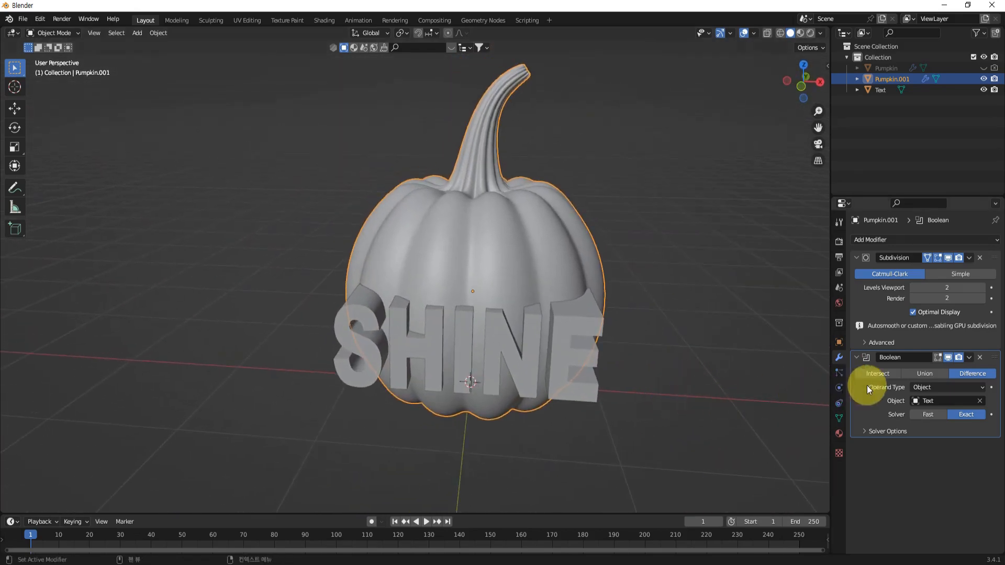
Step: Try the Boolean modifier's Union and Intersect operations and return it to Difference
click(915, 372)
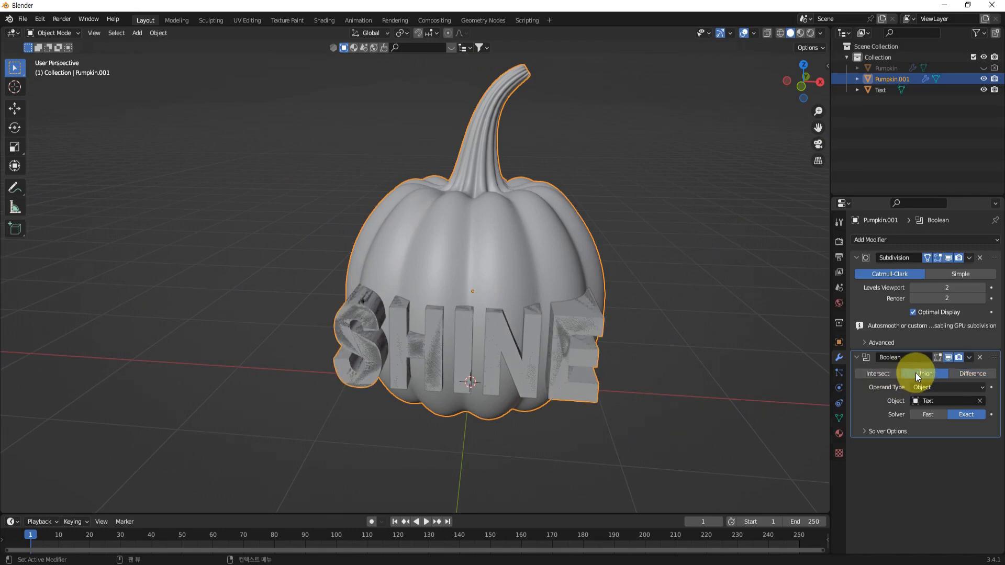
click(883, 372)
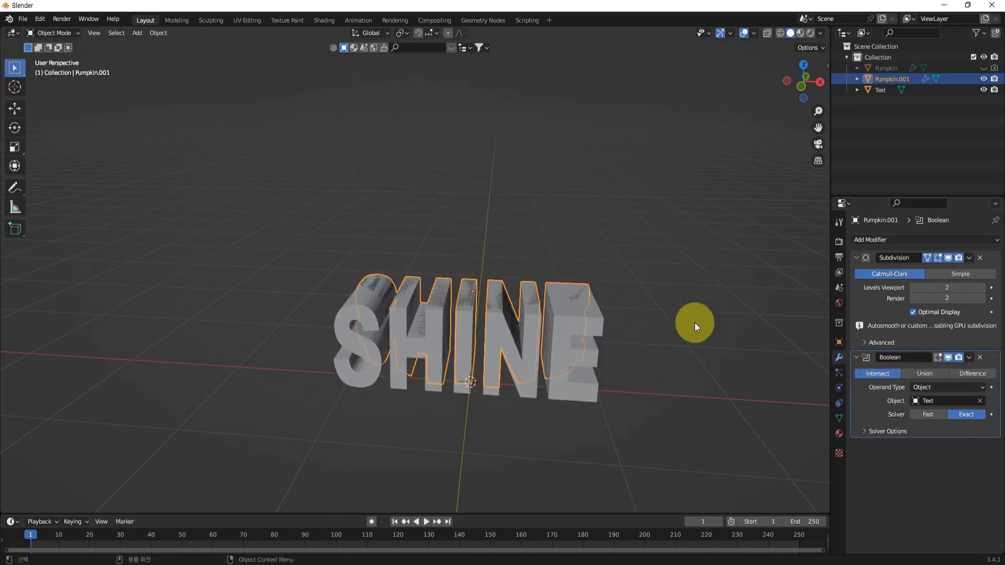
middle_drag(694, 323, 496, 293)
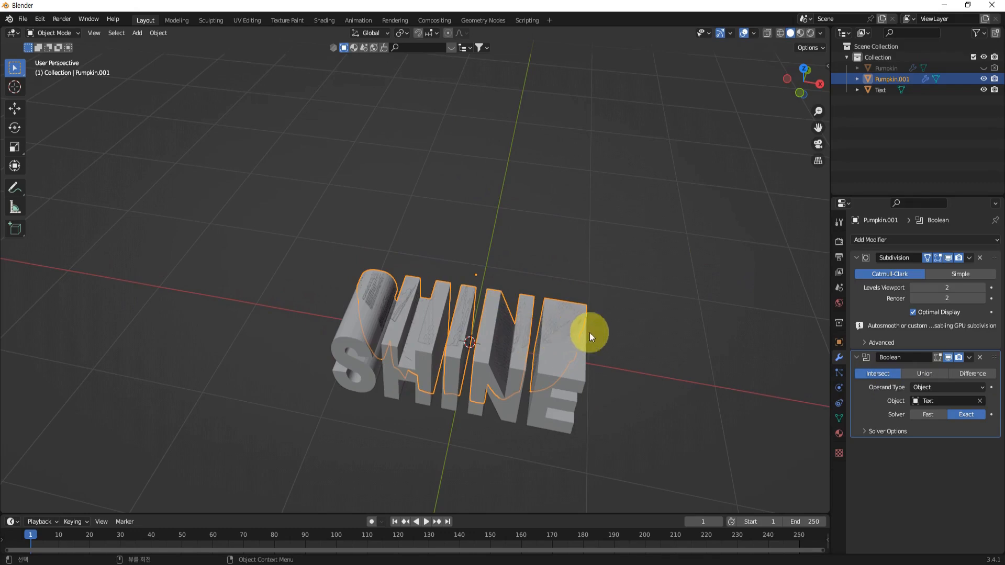
click(969, 373)
middle_drag(711, 413, 695, 370)
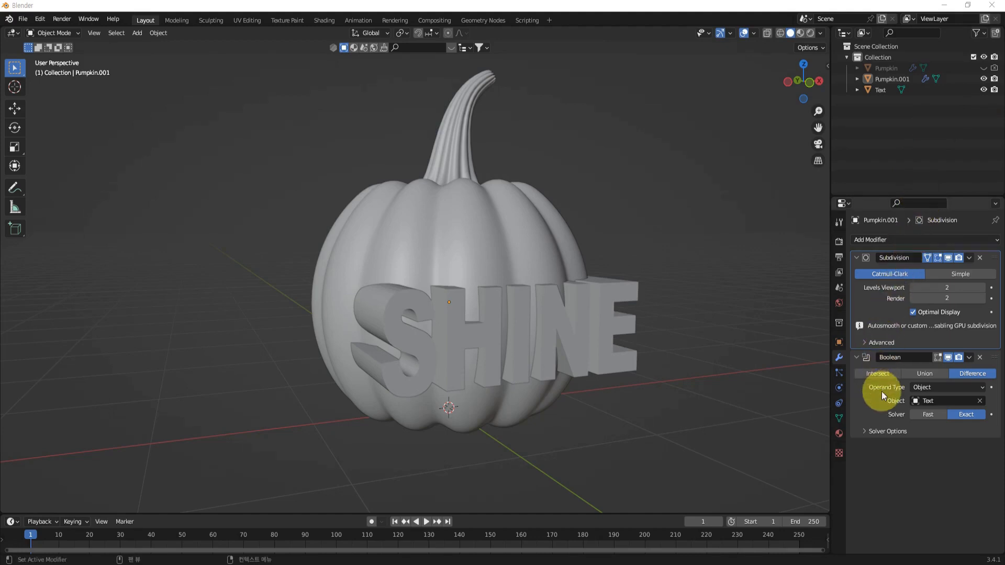
Step: Set the Boolean solver to Fast and apply the pumpkin's Subdivision and Boolean modifiers
click(928, 416)
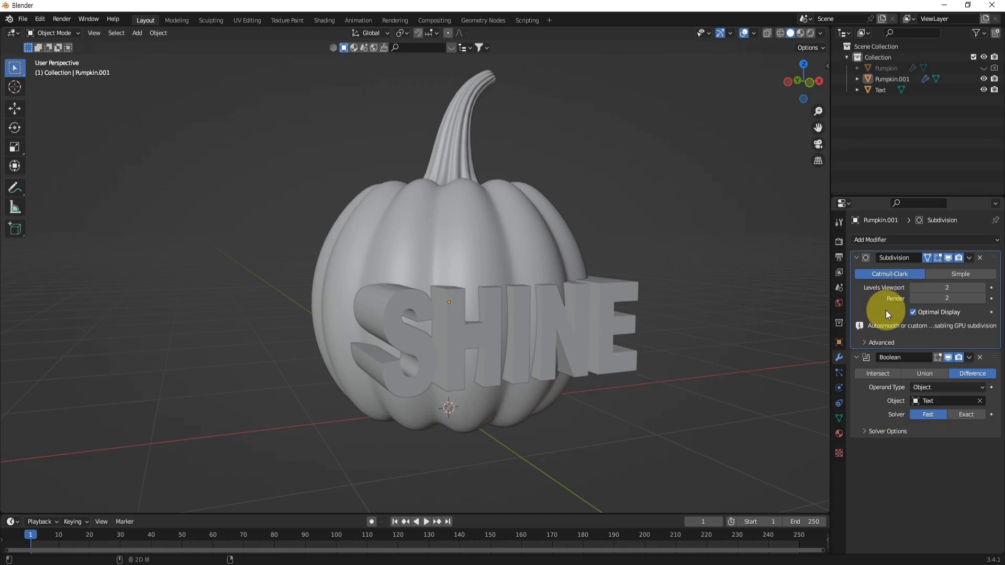
key(ctrl+a)
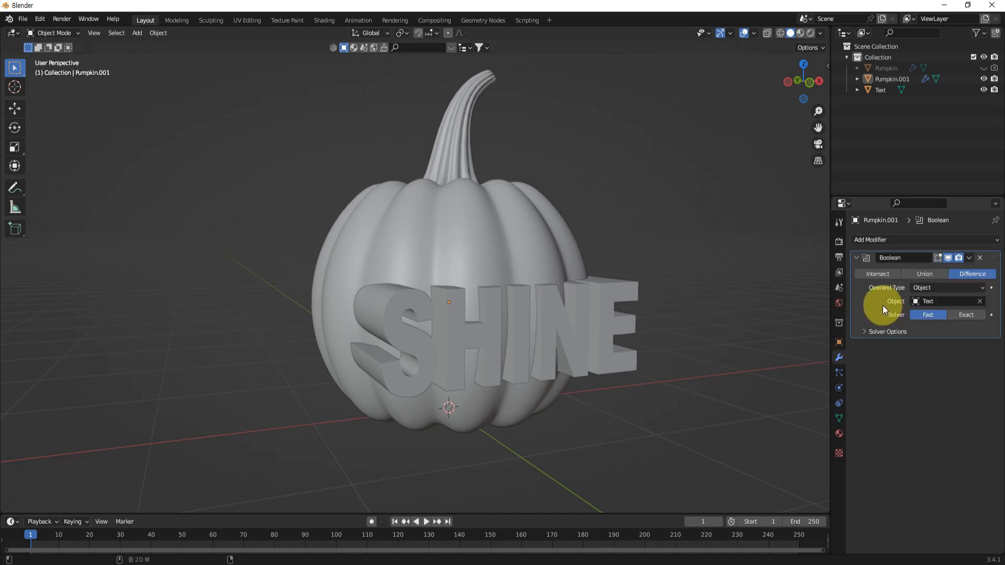
key(ctrl+a)
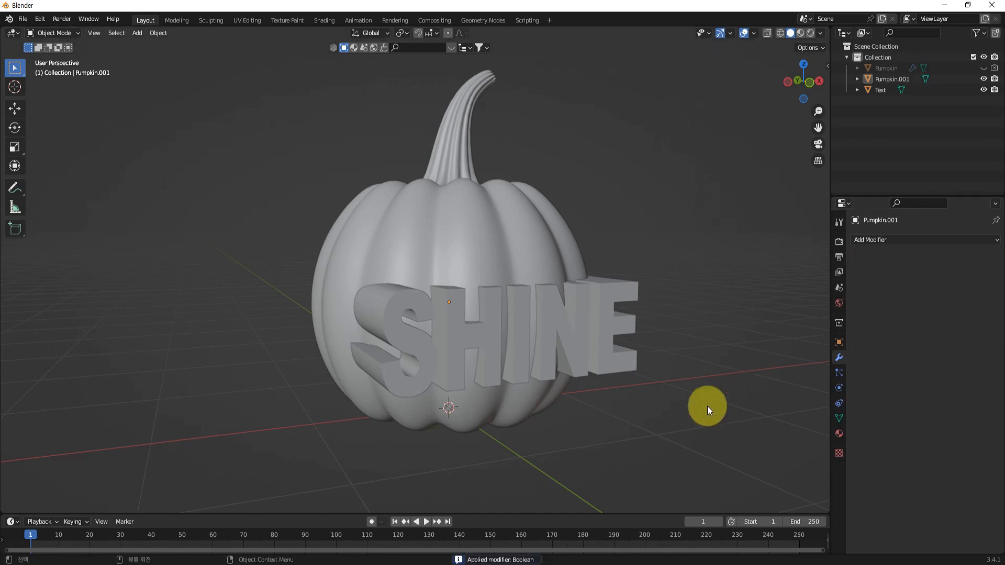
Step: Hide the SHINE Text object in the viewport and view the pumpkin's carved front
middle_drag(713, 399, 685, 369)
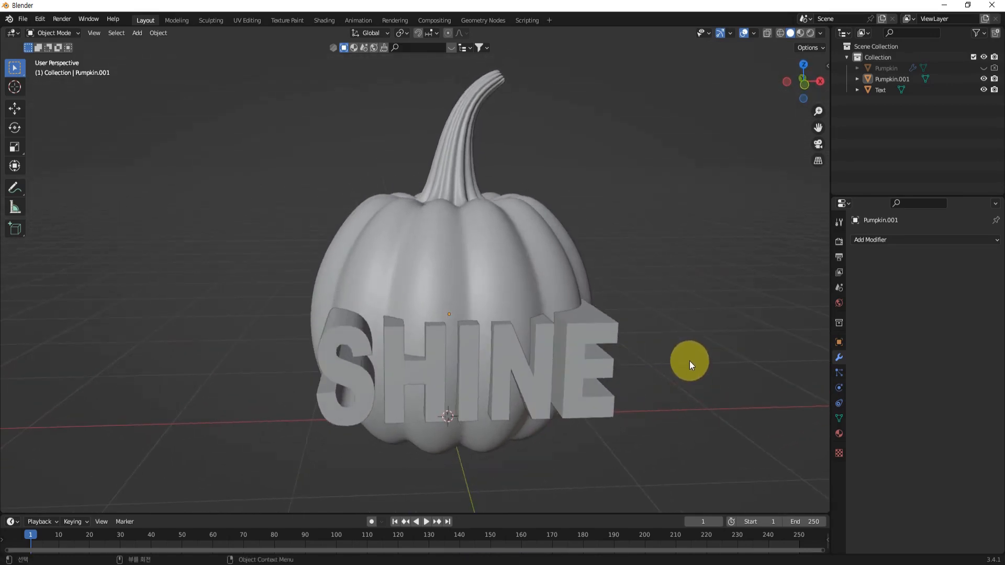
click(984, 90)
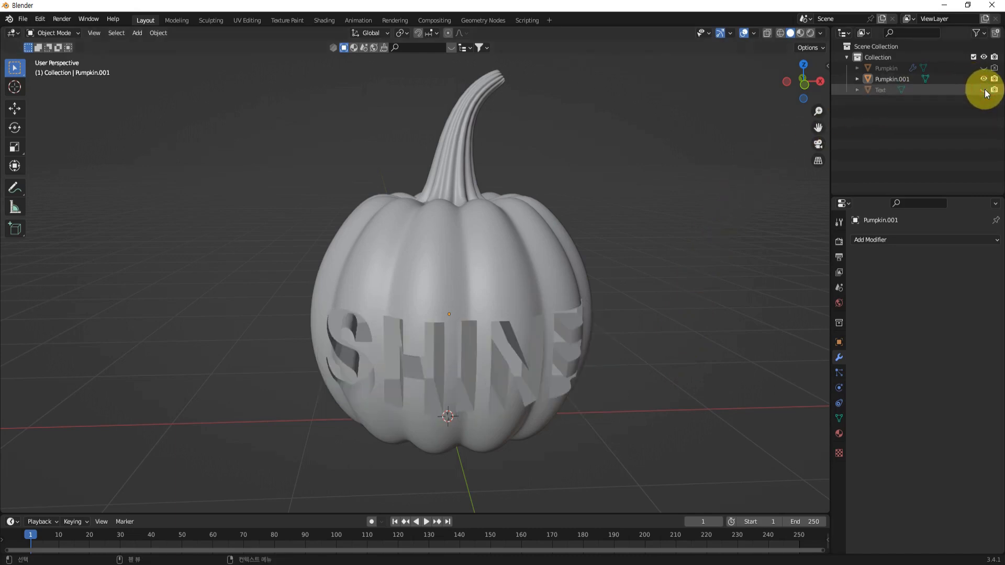
middle_drag(732, 293, 612, 393)
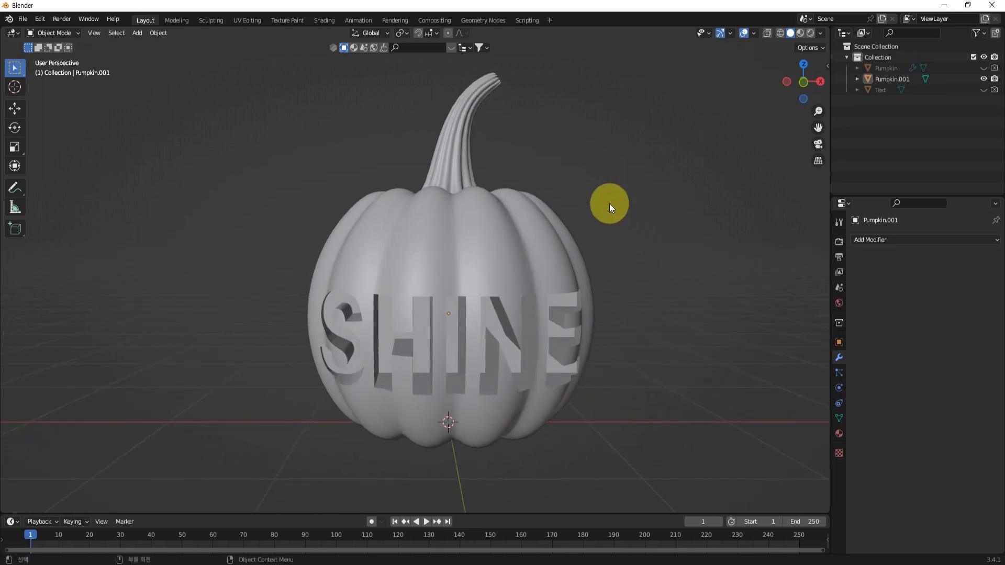
Step: Select the carved pumpkin and enter Edit Mode with face selection
click(556, 248)
mouse_move(665, 321)
middle_down()
mouse_move(672, 312)
mouse_move(660, 316)
mouse_move(658, 306)
middle_up()
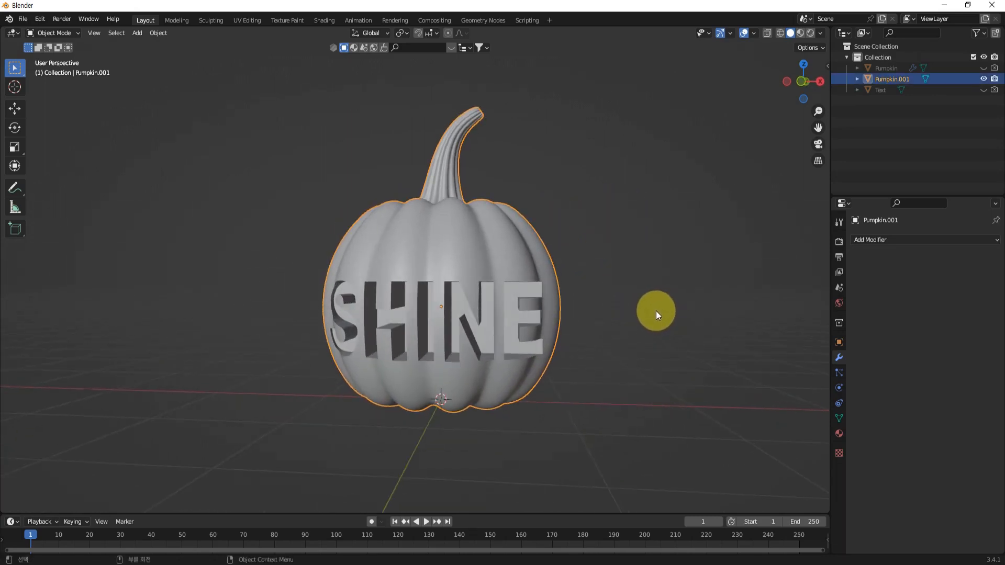
key(Tab)
middle_drag(601, 337, 651, 376)
key(3)
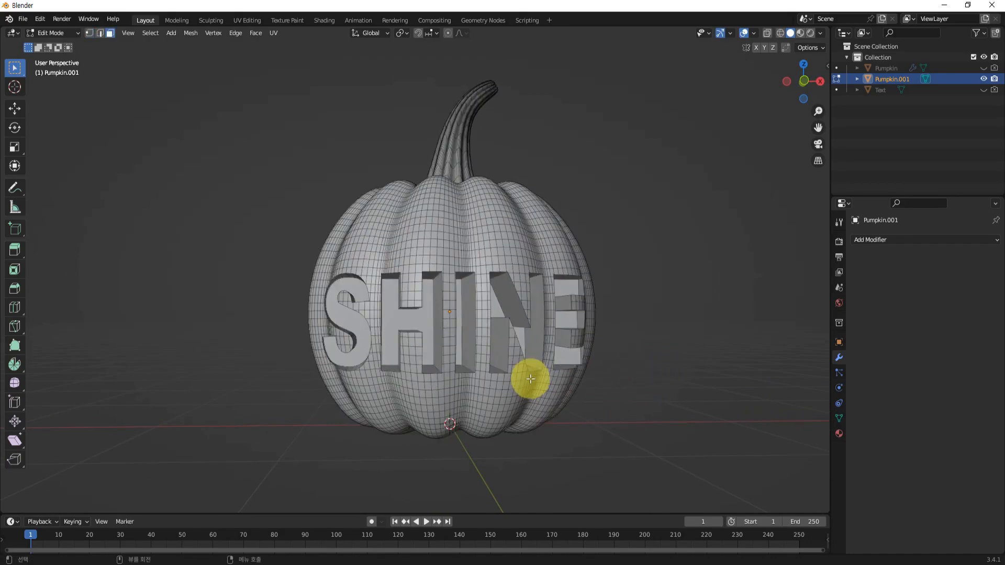
Step: Select the flat inner back faces of the carved SHINE letters and delete their vertices
middle_drag(529, 377, 384, 367)
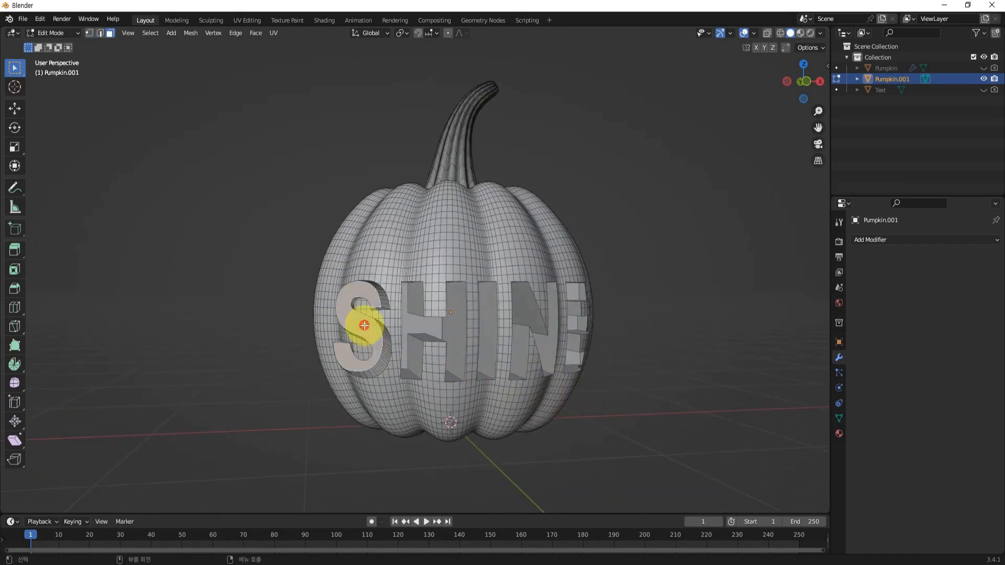
middle_drag(364, 325, 480, 335)
shift+click(420, 324)
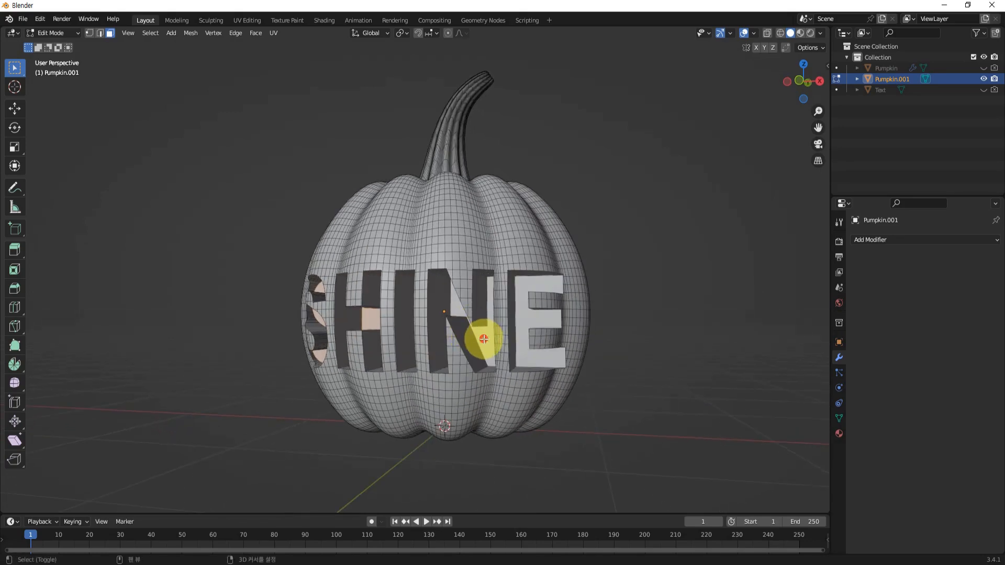
shift+click(482, 339)
shift+click(524, 317)
middle_drag(539, 400, 558, 406)
key(x)
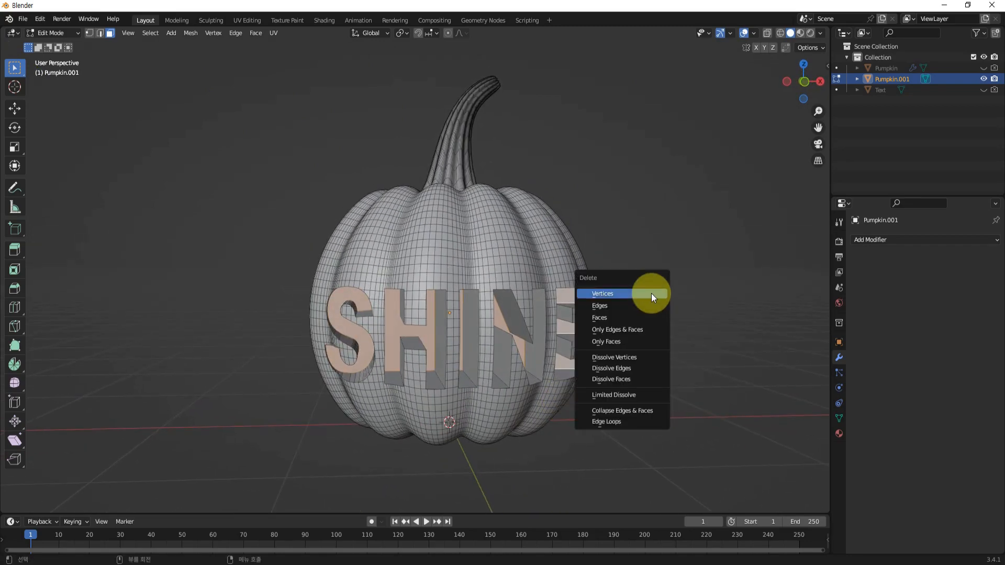
click(605, 293)
Step: Inspect the cut-out letters from several angles and return the pumpkin to Object Mode
middle_drag(581, 399, 642, 394)
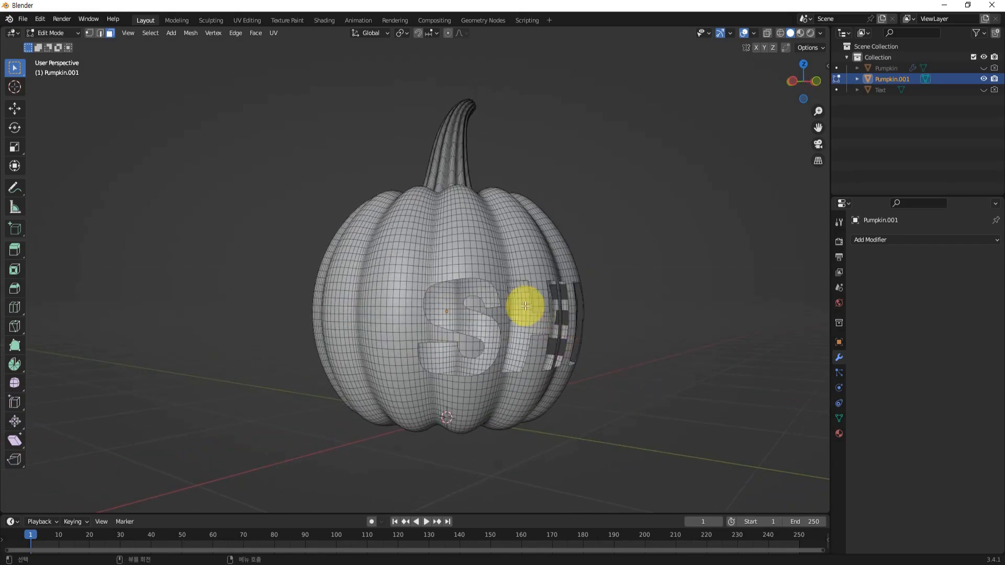
middle_drag(583, 370, 491, 333)
scroll(545, 368, up, 5)
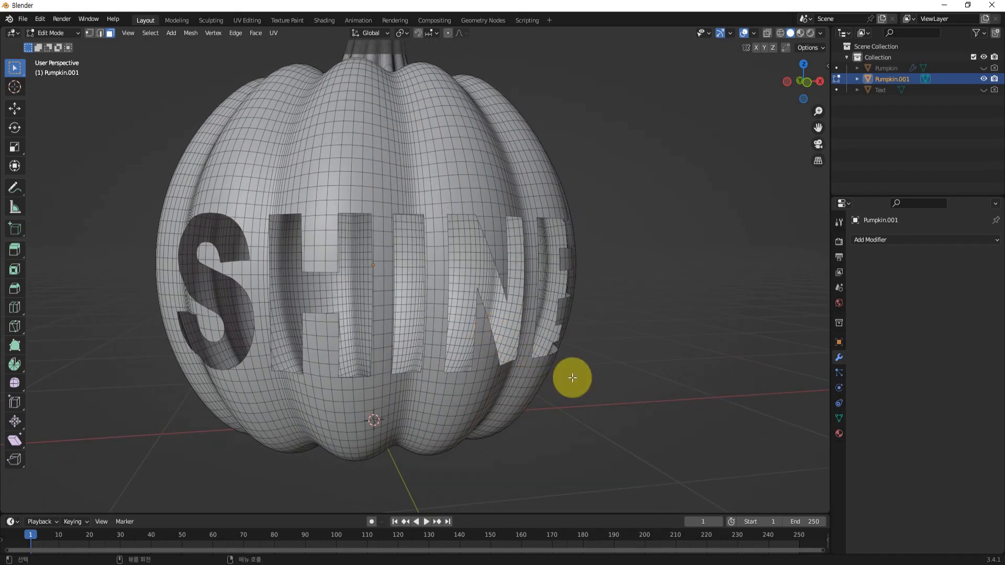
key(Tab)
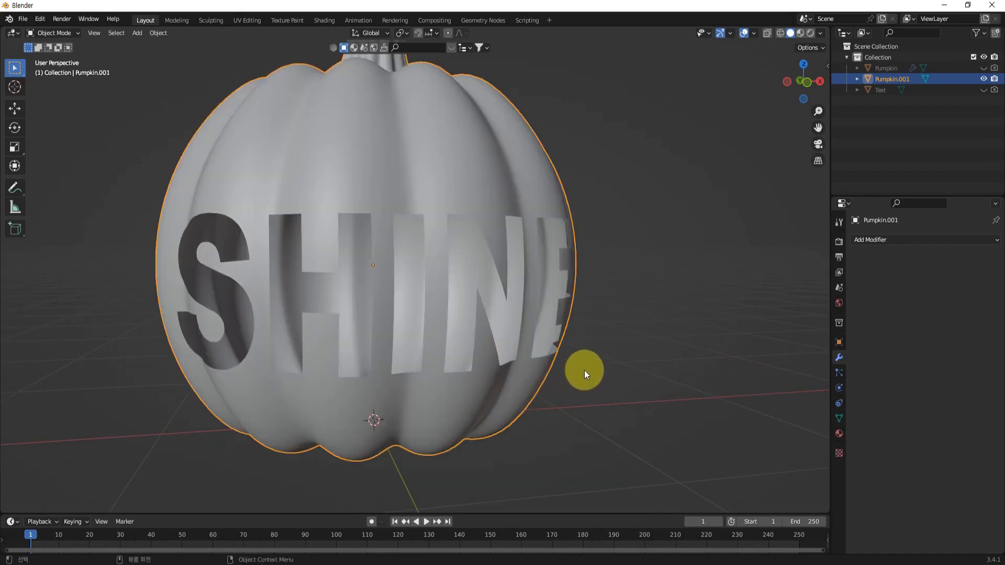
scroll(580, 367, down, 2)
scroll(577, 363, down, 2)
middle_drag(590, 382, 517, 419)
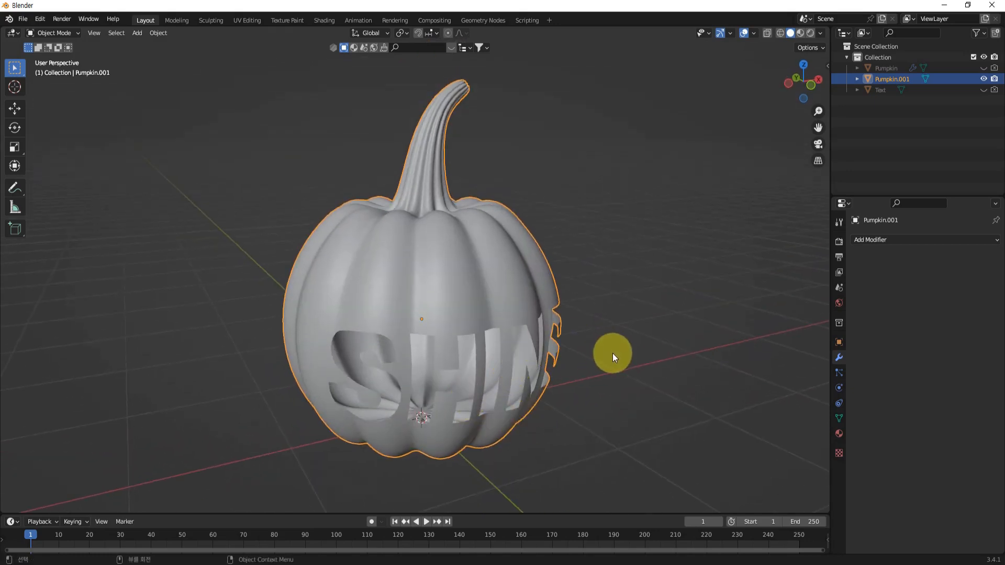
Step: Add a Solidify modifier to the pumpkin and set its thickness to about 0.053 m
click(886, 240)
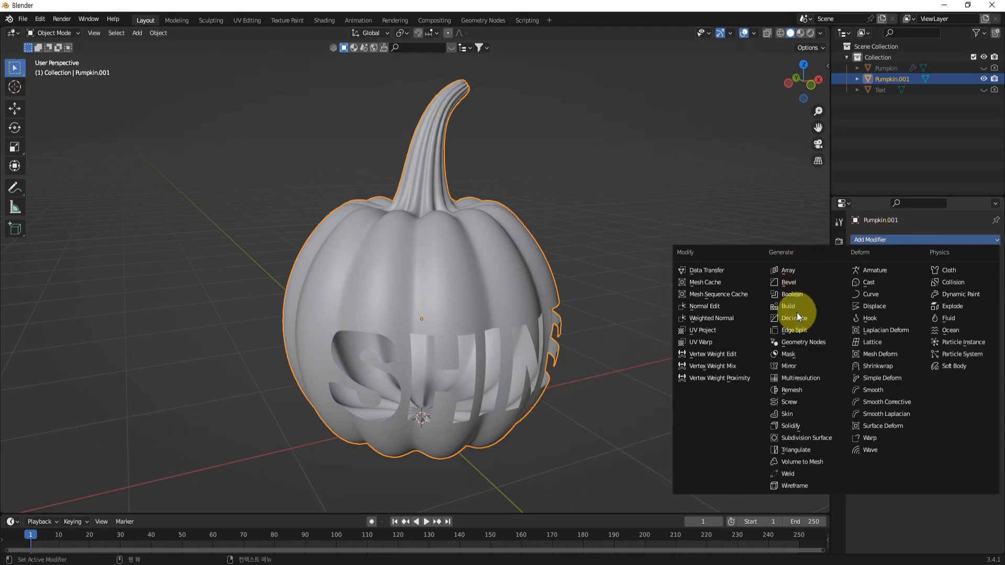
click(792, 426)
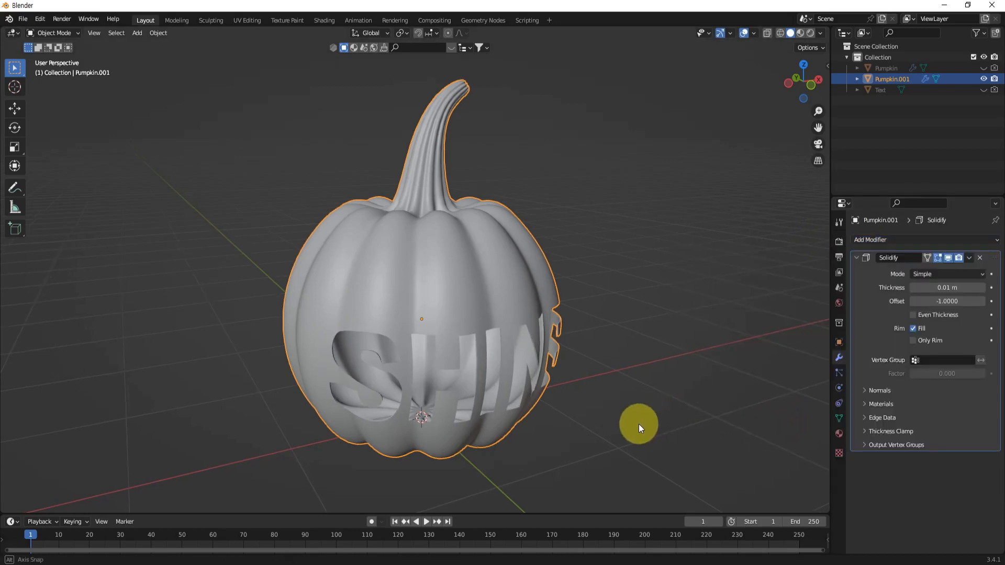
middle_drag(638, 424, 694, 427)
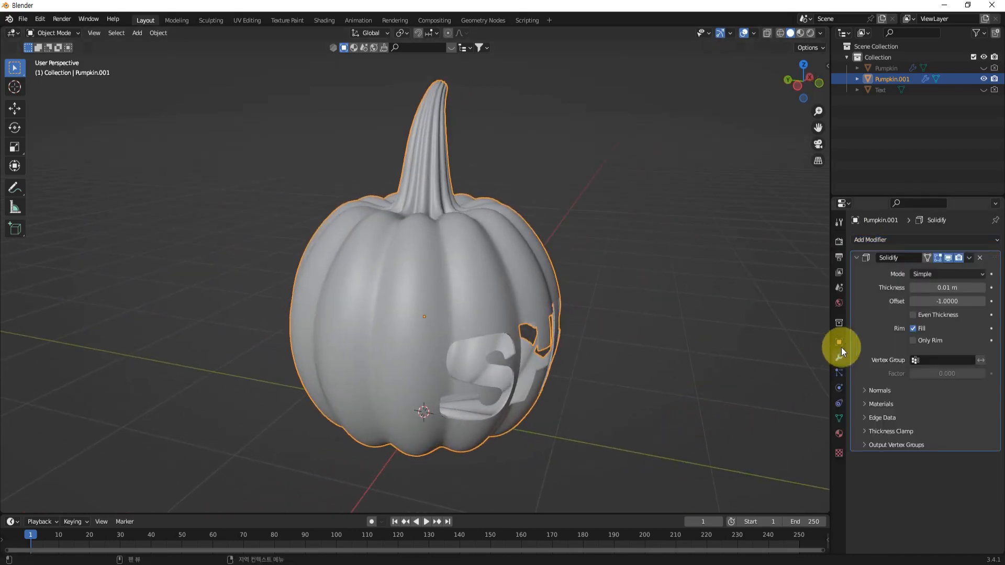
drag(928, 293, 938, 292)
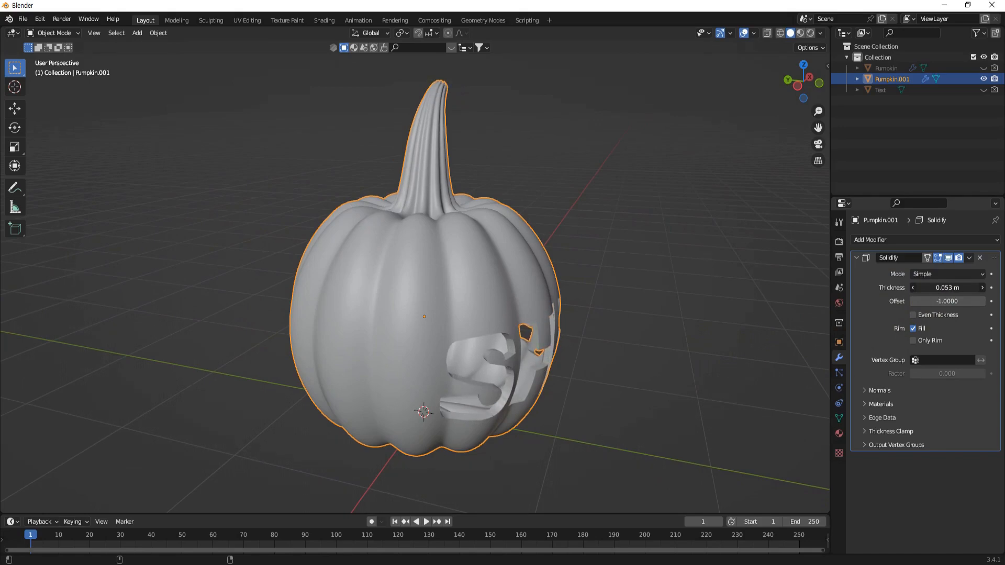
Step: Set the pumpkin's Solidify thickness to 0.05 m and deselect the object
double_click(924, 288)
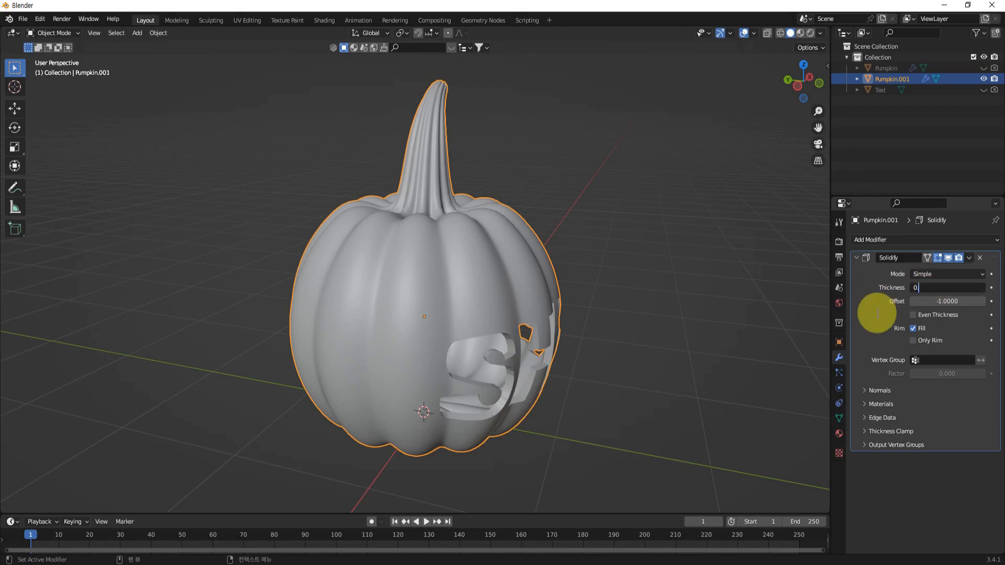
key(Return)
middle_drag(627, 277, 563, 230)
click(632, 330)
mouse_move(946, 287)
mouse_down()
mouse_move(967, 288)
mouse_move(947, 288)
mouse_up()
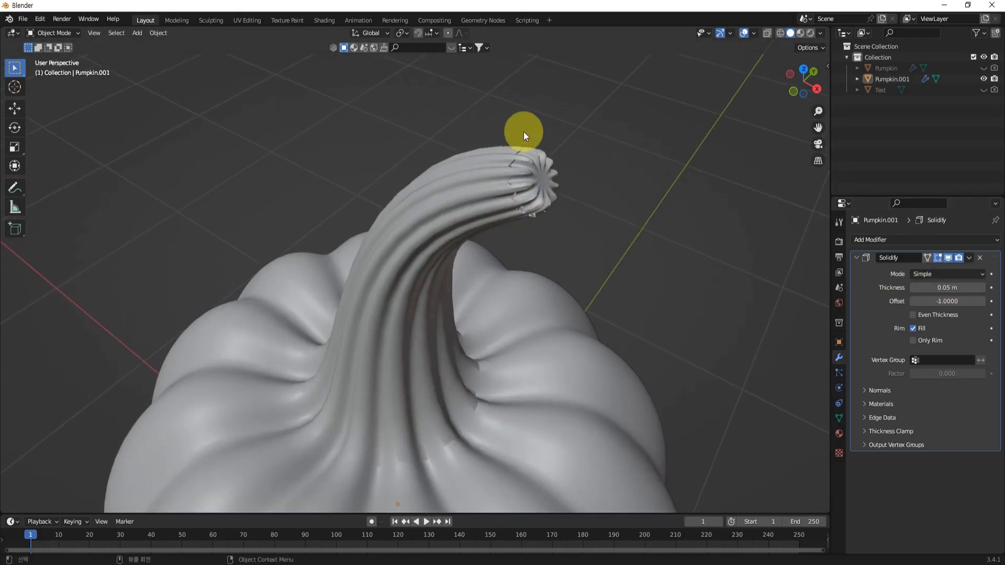
Step: Check the thickened stem and its tip, and turn off the Solidify modifier's display in the viewport
middle_drag(566, 231, 573, 223)
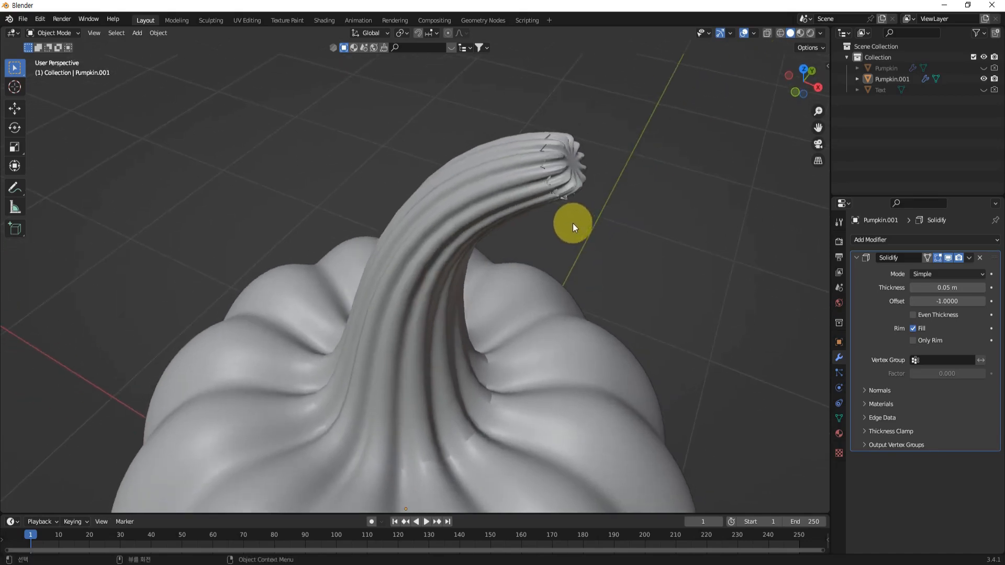
ctrl+middle_drag(566, 168, 491, 215)
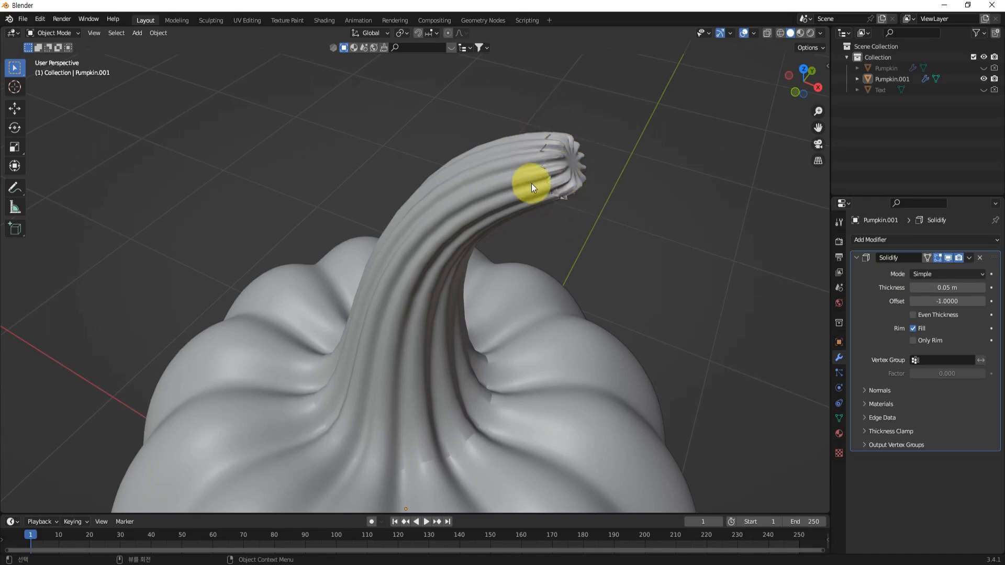
middle_drag(531, 231, 569, 190)
scroll(570, 196, down, 3)
shift+middle_drag(599, 263, 588, 206)
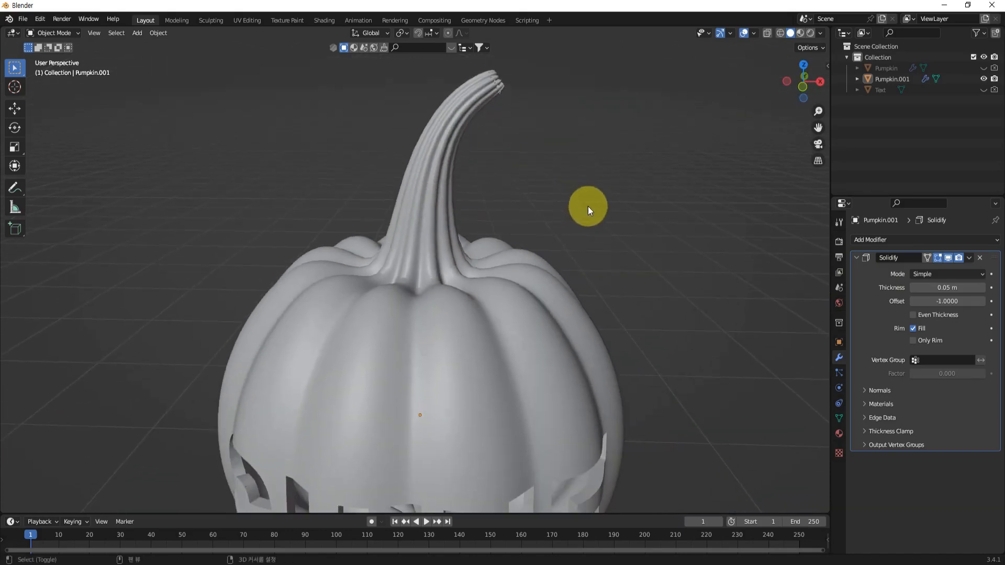
click(947, 260)
scroll(646, 251, down, 2)
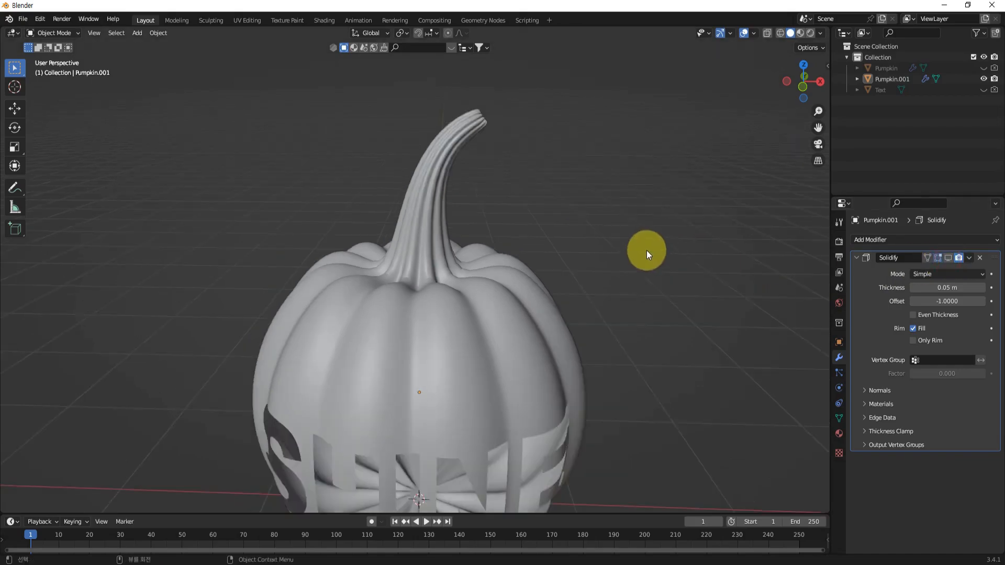
Step: Select the carved pumpkin and enter Edit Mode with edge selection
click(497, 339)
key(Tab)
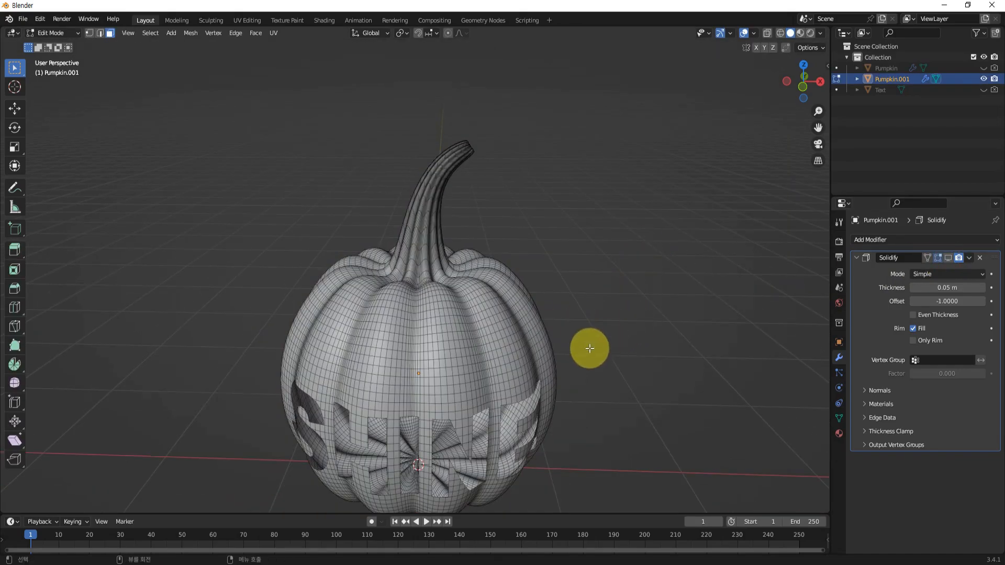
mouse_move(587, 348)
middle_down()
mouse_move(610, 396)
mouse_move(630, 350)
mouse_move(585, 330)
middle_up()
key(2)
scroll(489, 262, up, 4)
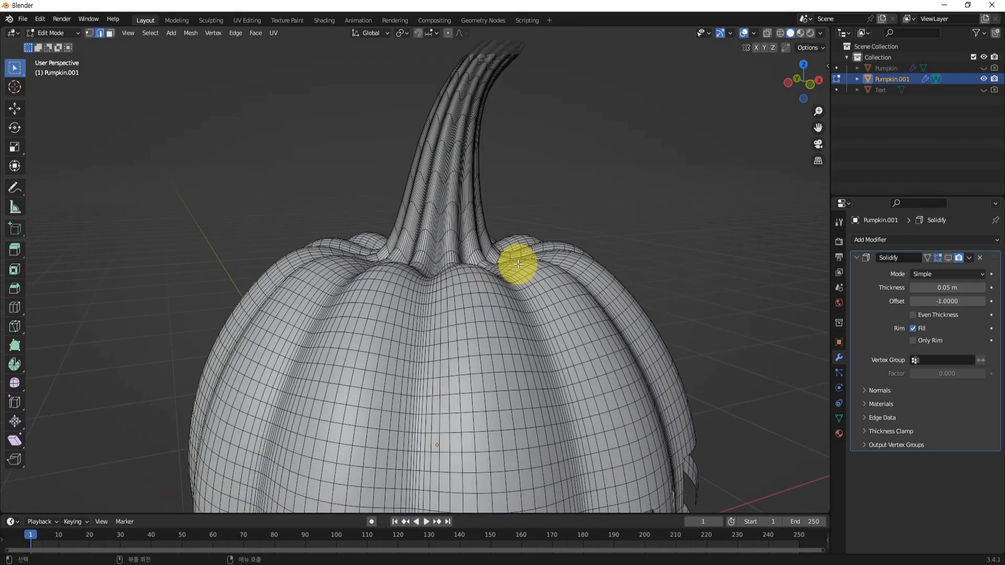
Step: Select the edge loop running around the base of the stem where it meets the pumpkin body
middle_drag(518, 262, 513, 332)
scroll(470, 319, up, 2)
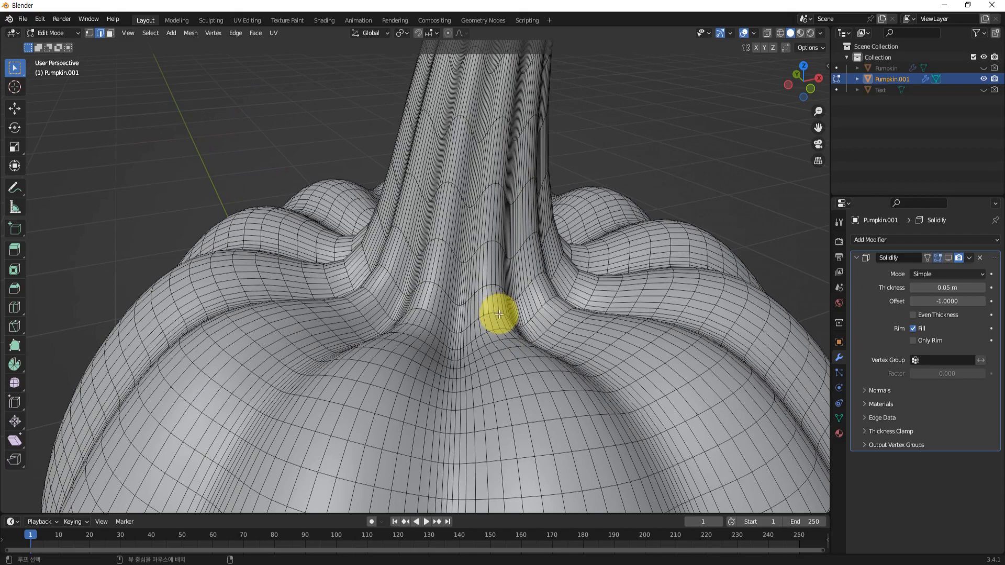
scroll(500, 319, up, 2)
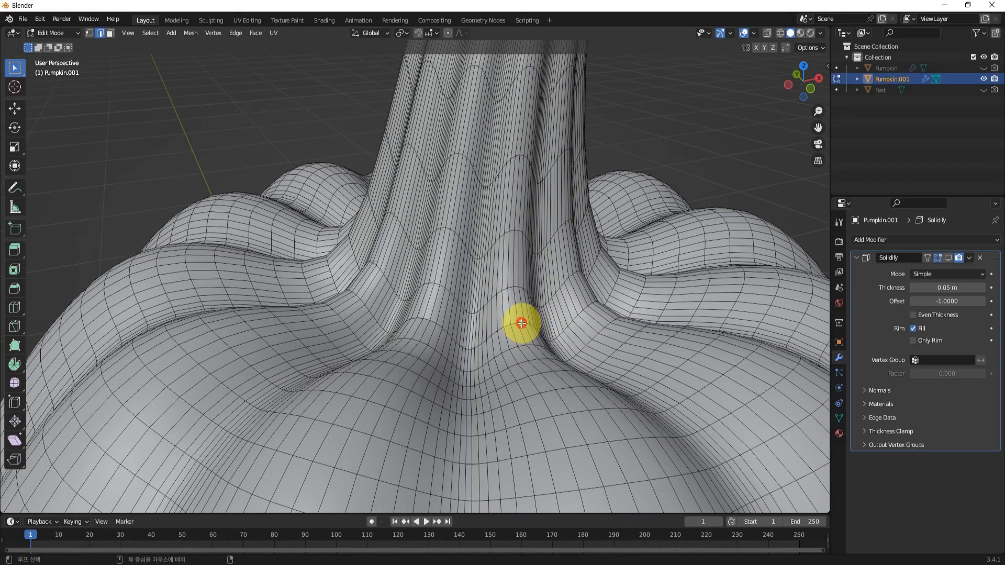
scroll(514, 294, down, 3)
middle_drag(514, 294, 545, 321)
scroll(506, 318, up, 2)
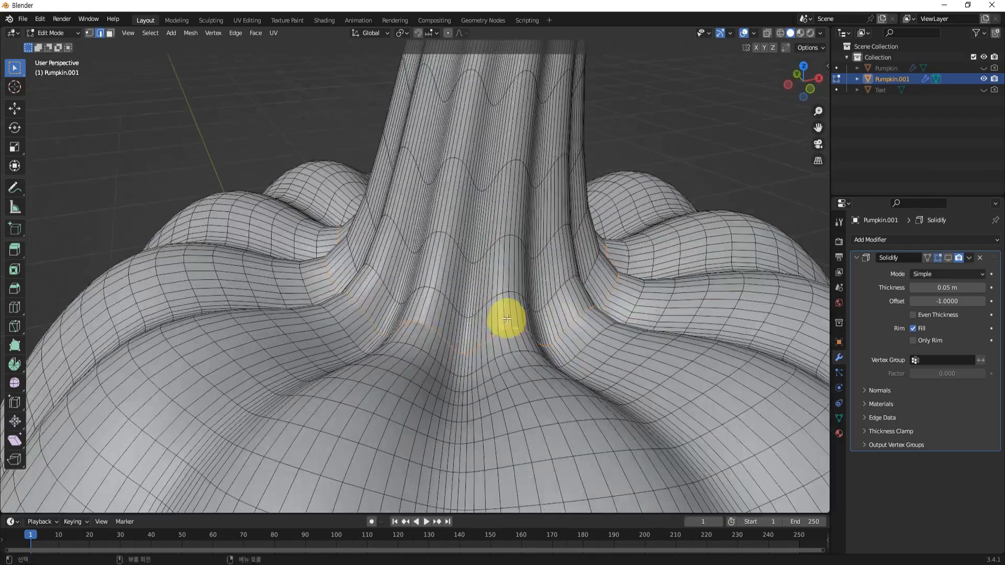
Step: Split the mesh along the selected edge loop at the stem's base with Edge Split, and clear the selection
right_click(507, 330)
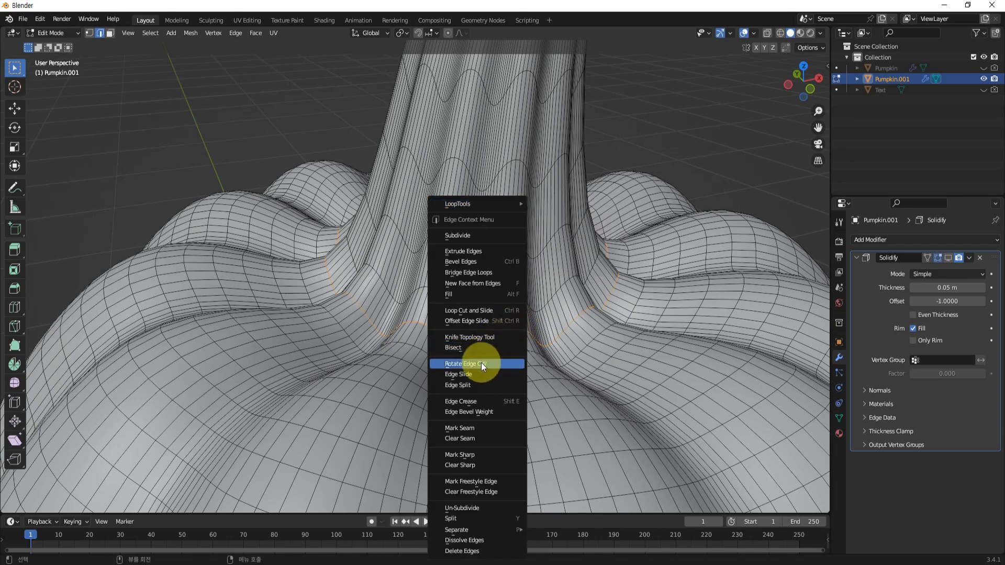
click(455, 385)
middle_drag(455, 377, 456, 343)
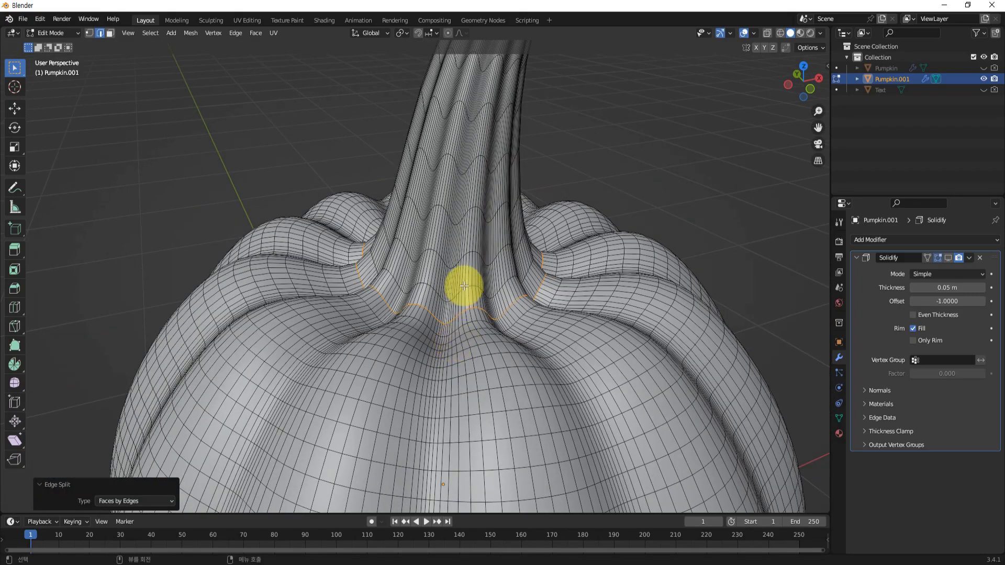
middle_drag(466, 285, 471, 307)
click(673, 197)
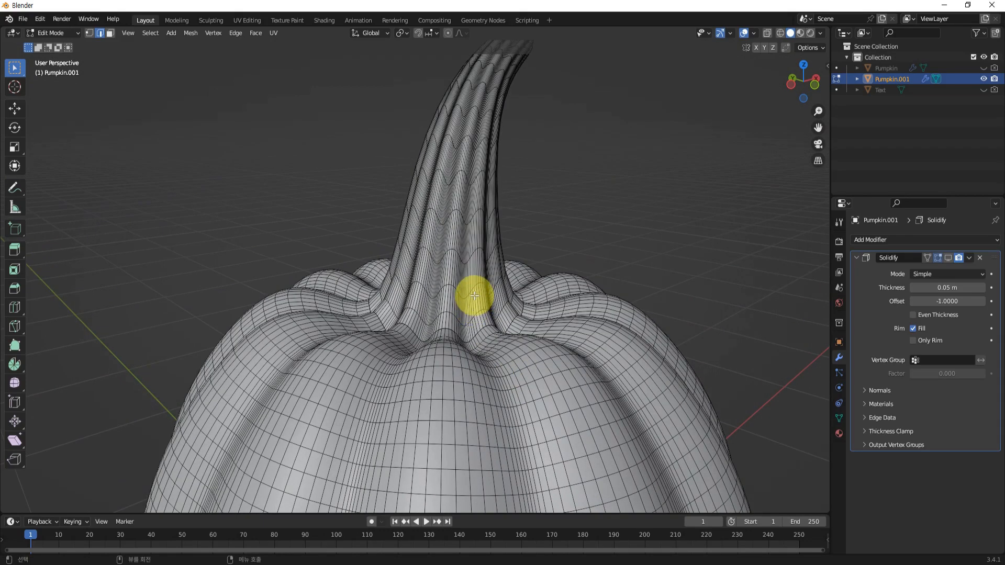
Step: Select the whole linked stem mesh and separate the selection into its own object
key(l)
scroll(497, 304, down, 3)
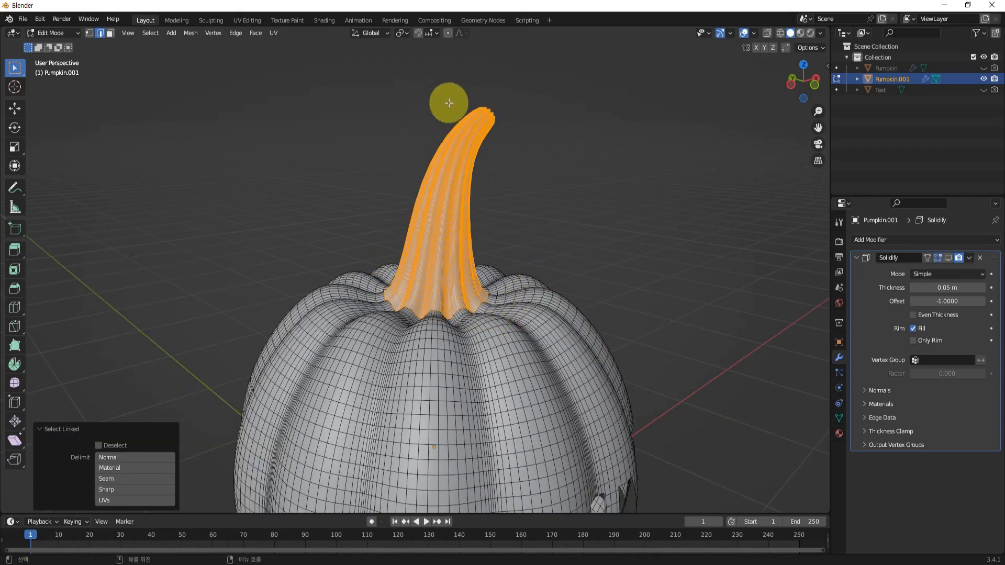
middle_drag(544, 239, 494, 228)
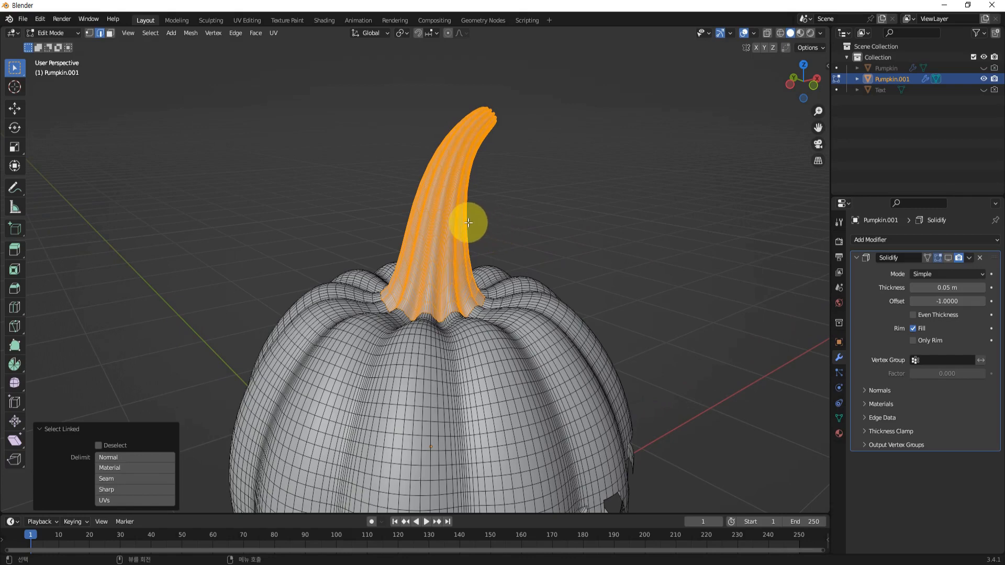
key(p)
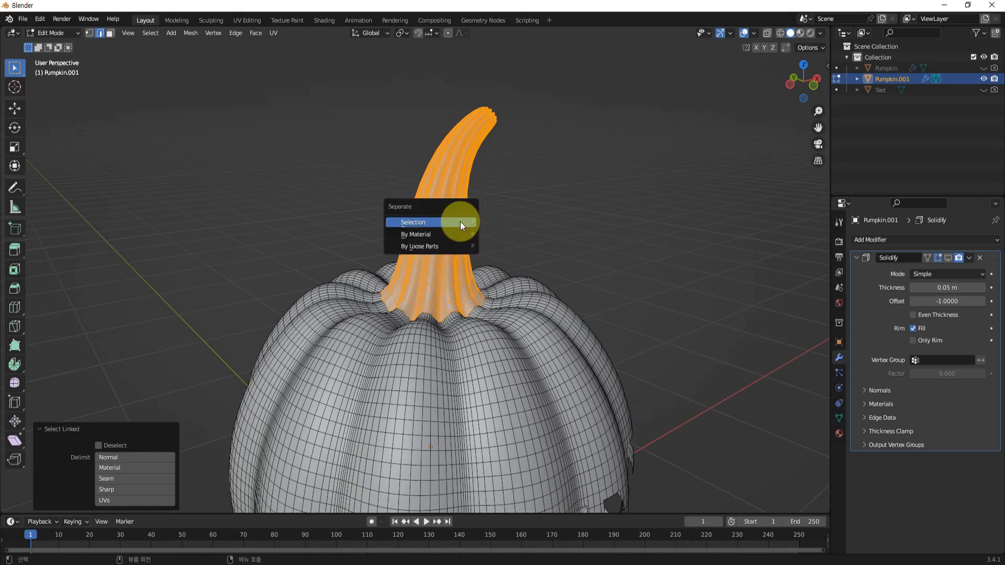
click(418, 222)
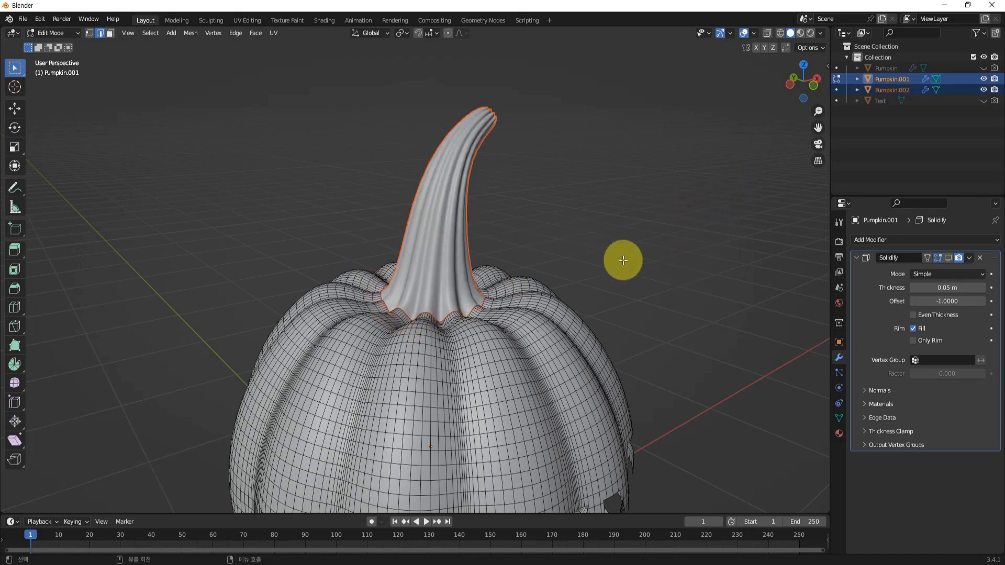
Step: Enable the pumpkin body's Solidify modifier in the viewport, return to Object Mode and deselect everything
middle_drag(623, 260, 655, 253)
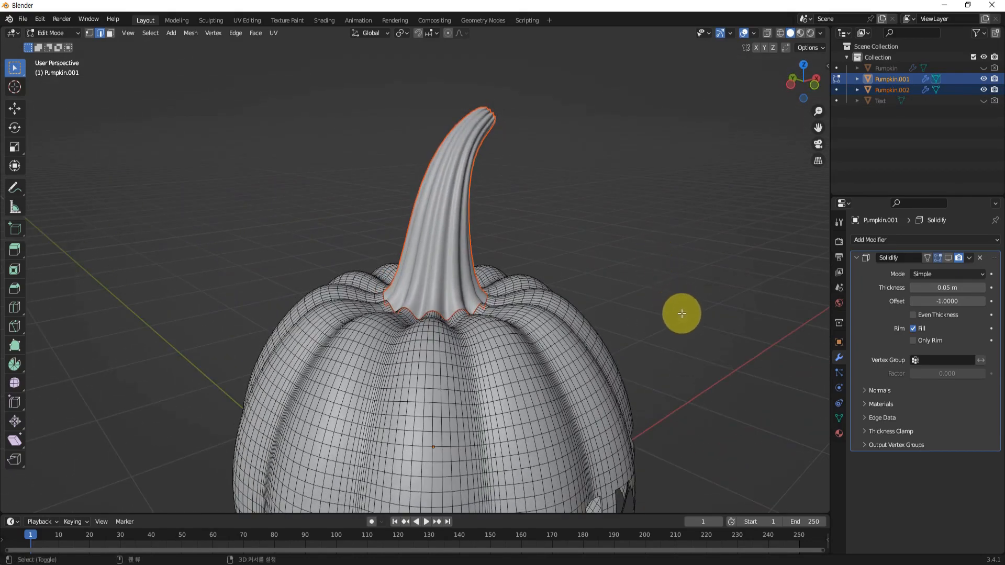
scroll(681, 313, down, 3)
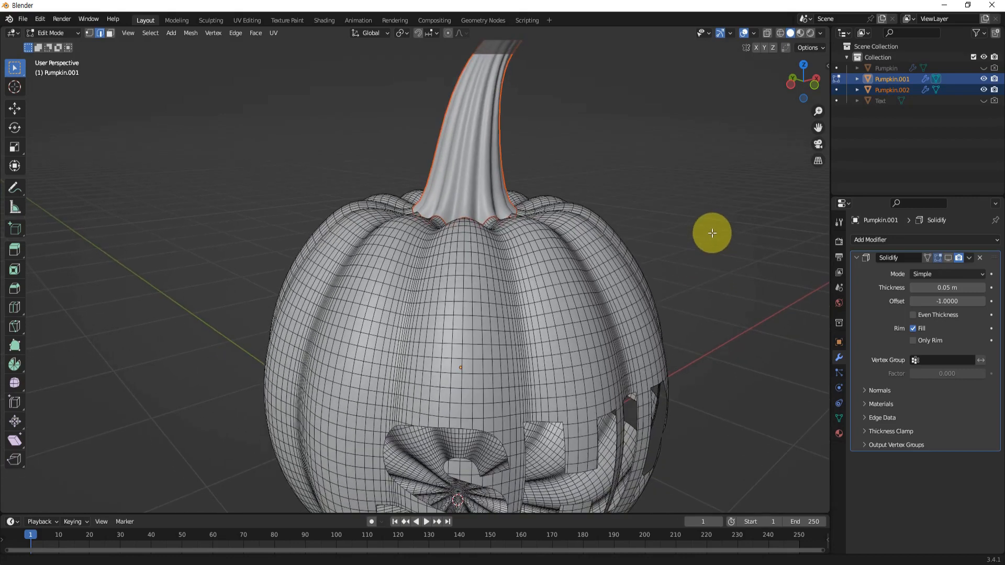
click(948, 257)
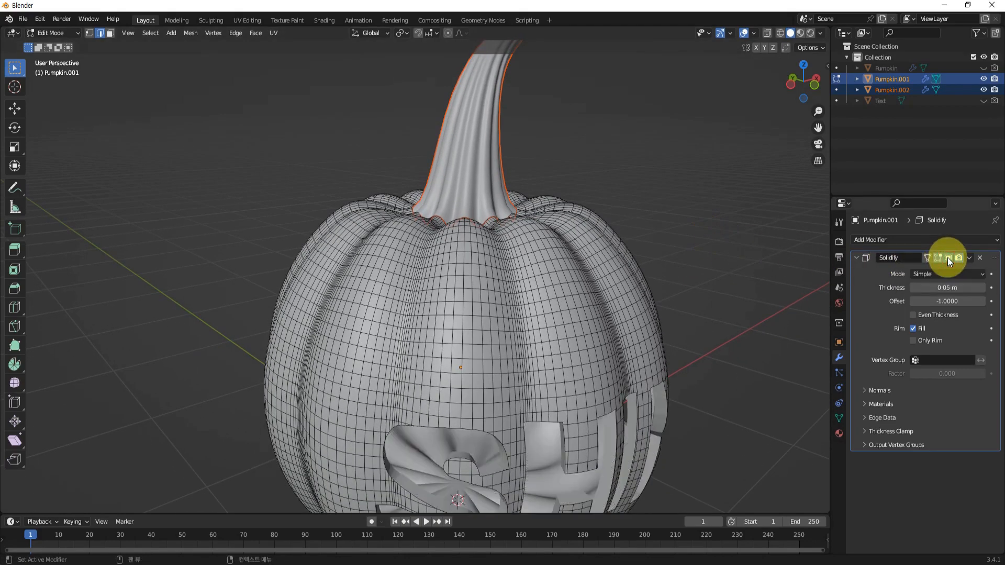
click(948, 258)
click(948, 258)
shift+middle_drag(743, 358, 694, 254)
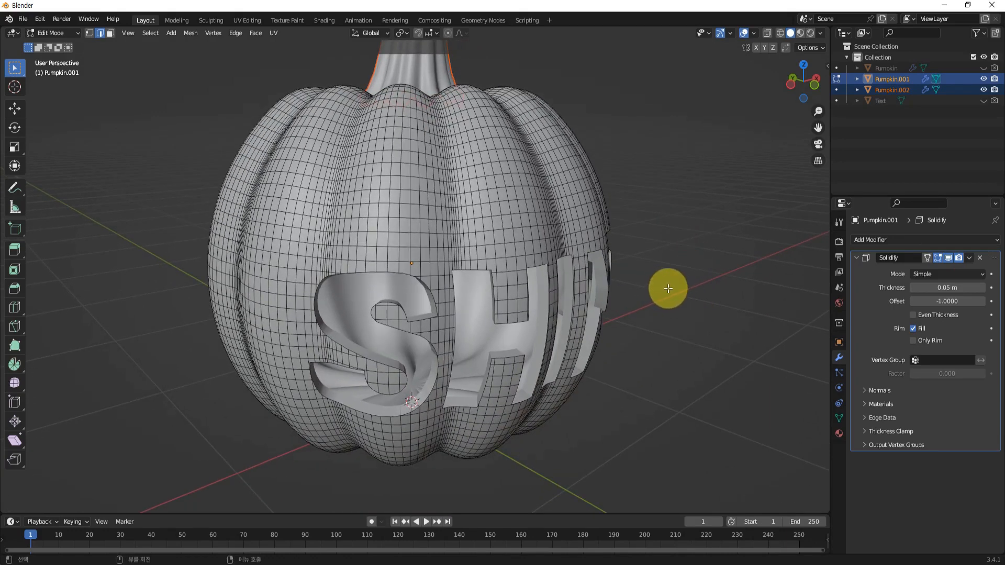
key(Tab)
click(677, 268)
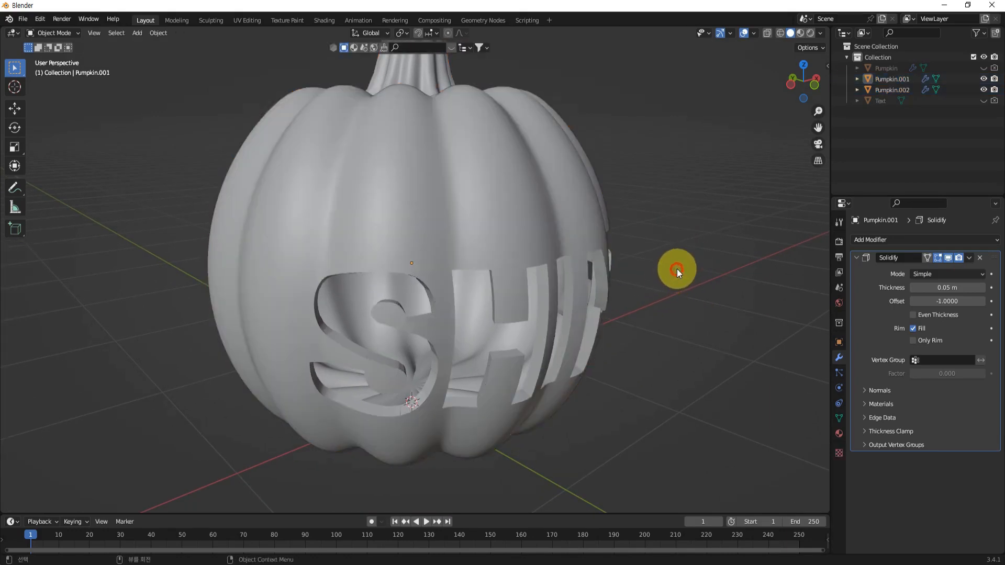
Step: Remove the Solidify modifier from the separated stem object and deselect it
shift+middle_drag(670, 227, 674, 389)
click(448, 180)
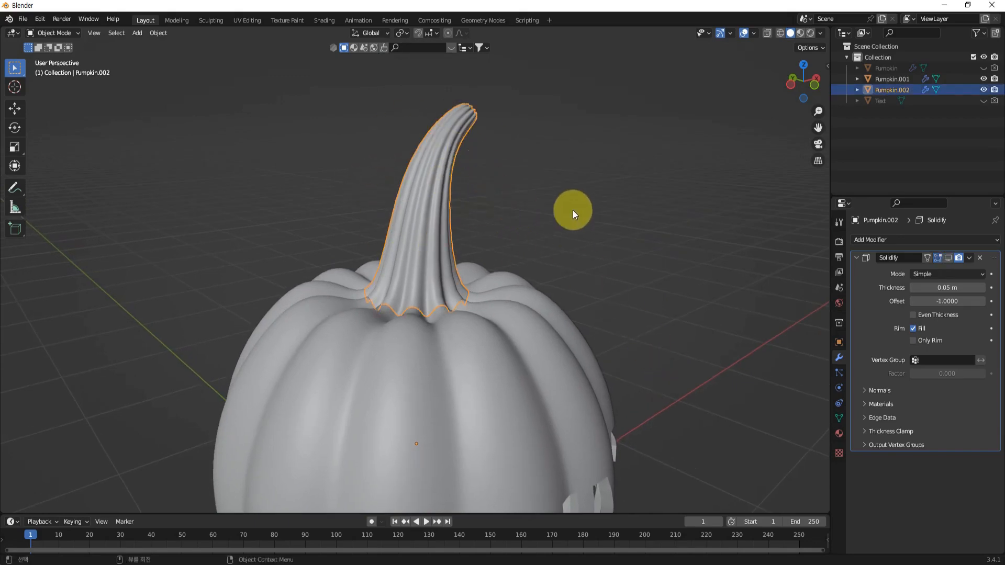
middle_drag(573, 209, 560, 213)
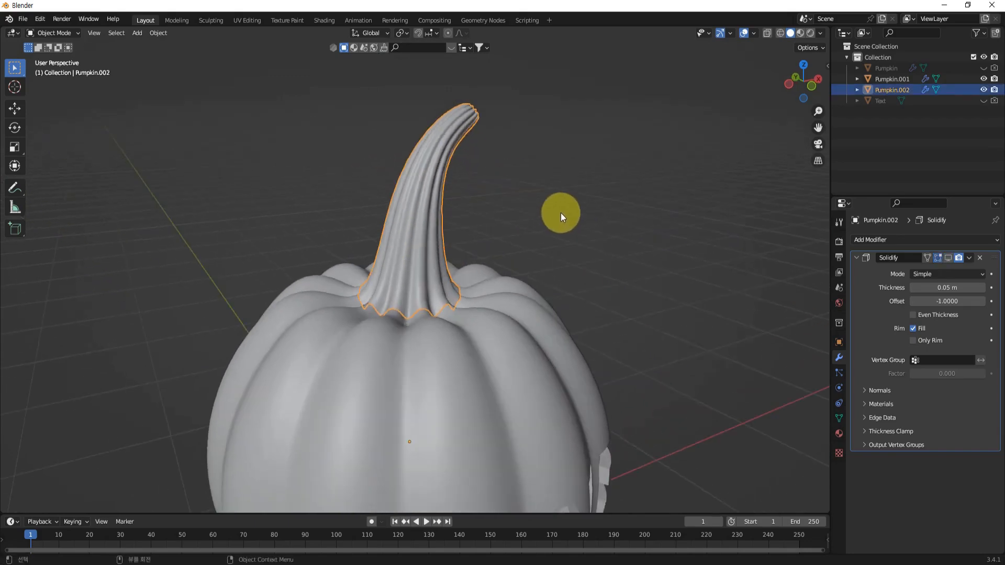
click(981, 257)
scroll(605, 296, down, 1)
click(630, 307)
shift+middle_drag(649, 377, 509, 291)
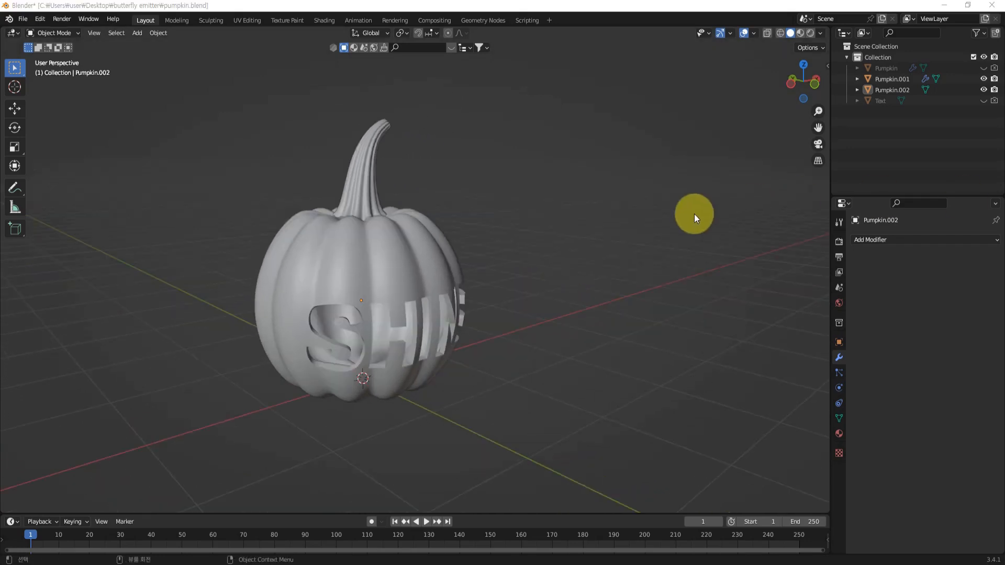
Step: Switch to the Shading workspace and create a new material for the carved pumpkin body
mouse_move(673, 281)
middle_down()
mouse_move(653, 283)
mouse_move(674, 283)
middle_up()
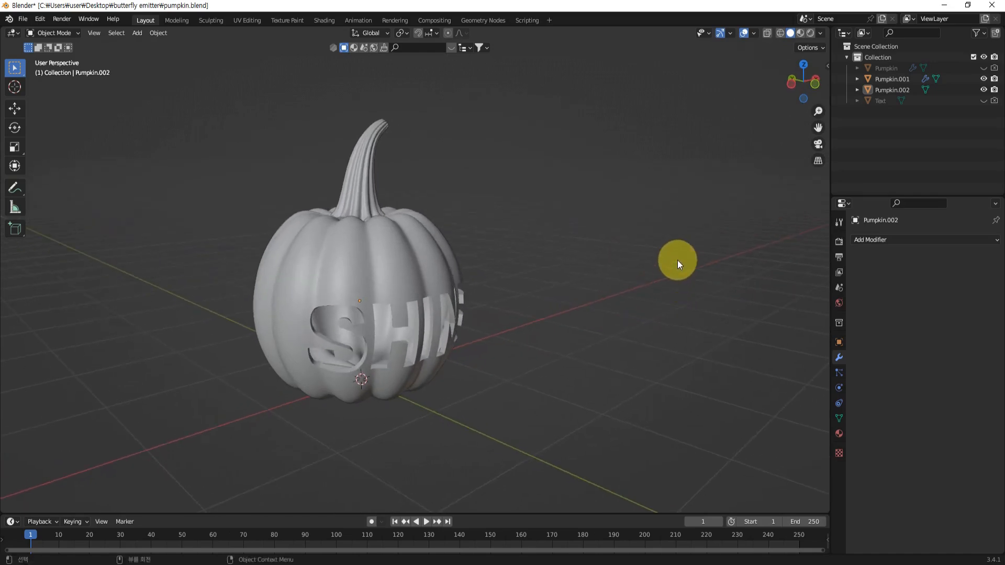
click(324, 21)
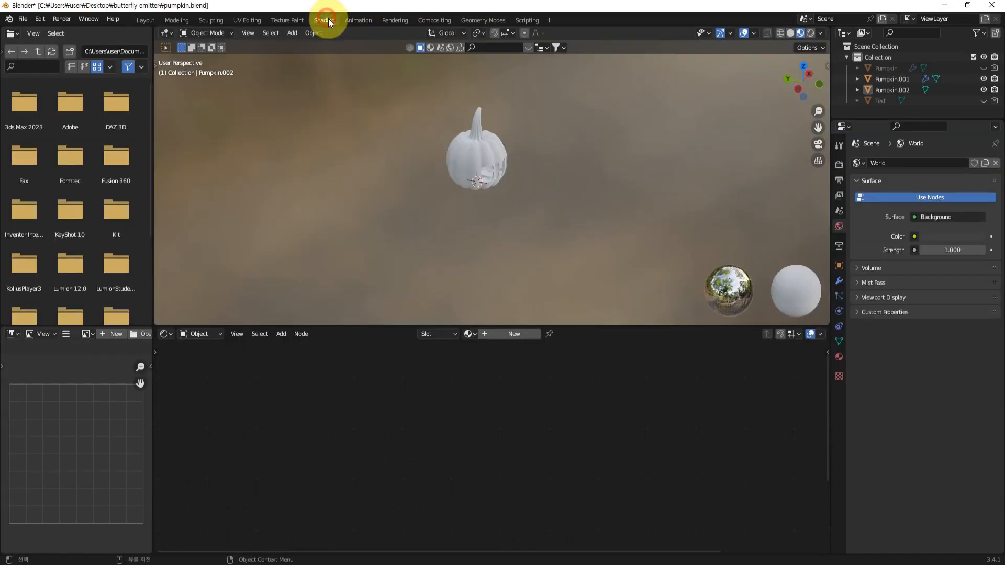
scroll(541, 212, up, 6)
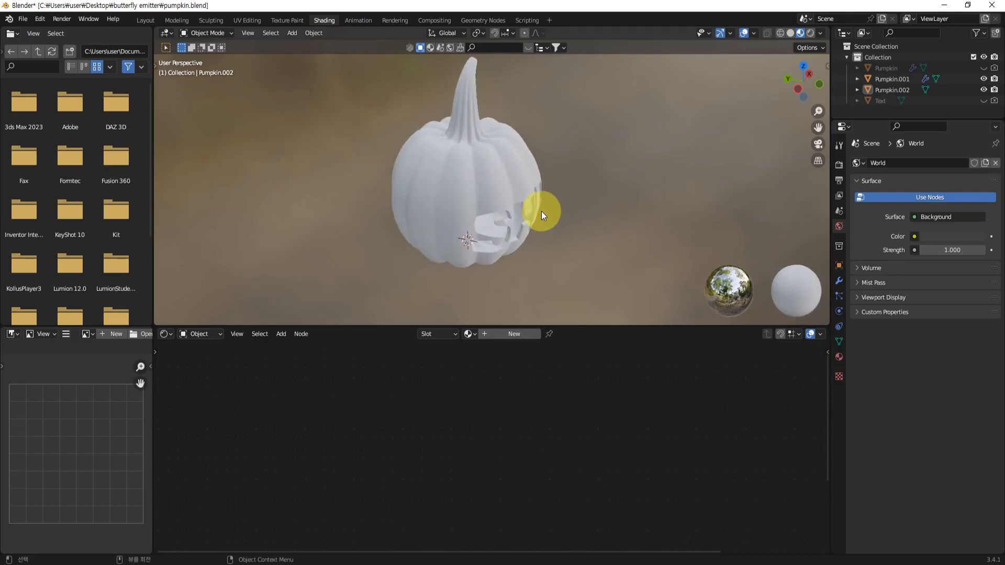
middle_drag(605, 225, 621, 242)
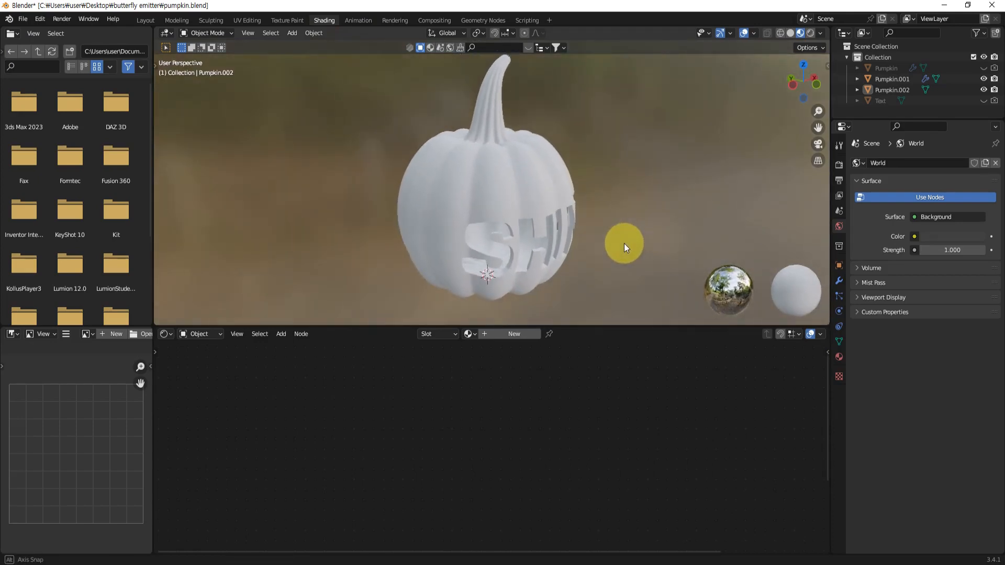
click(518, 255)
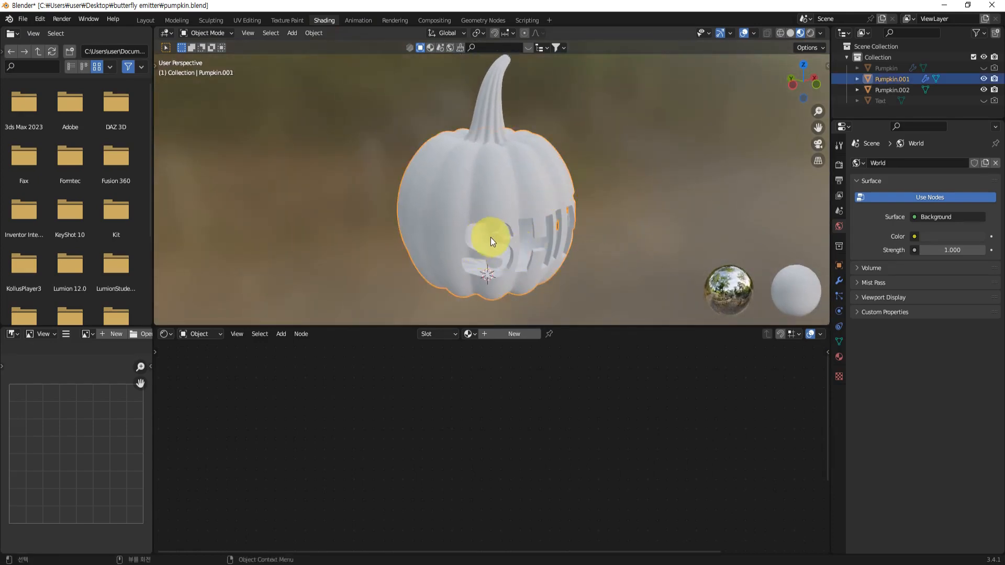
click(499, 333)
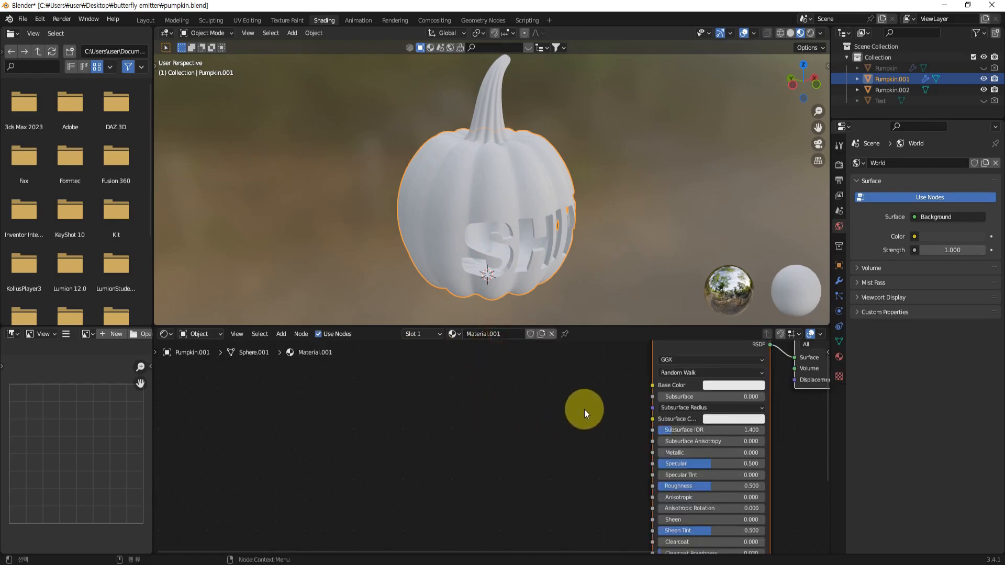
middle_drag(584, 409, 364, 444)
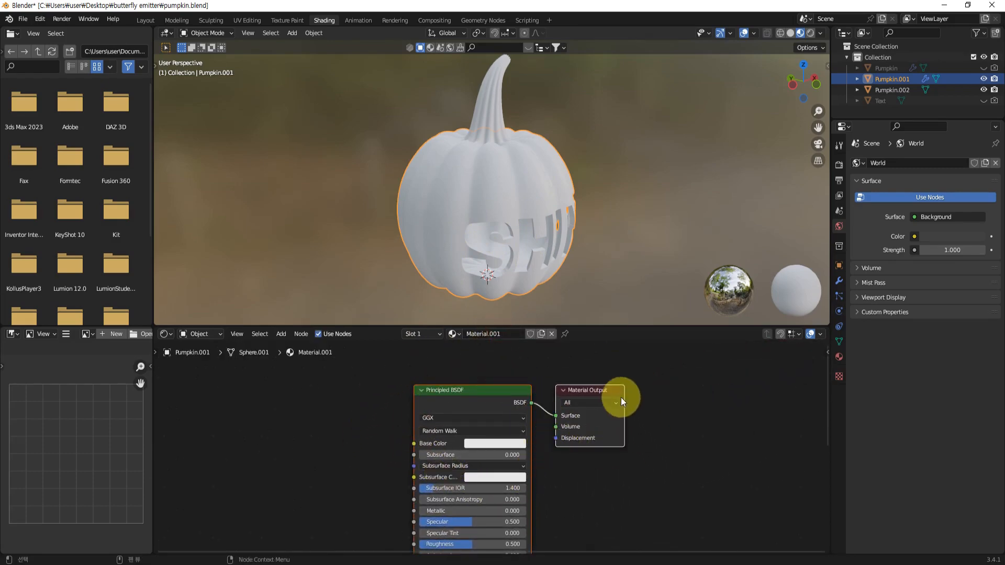
middle_drag(437, 431, 499, 420)
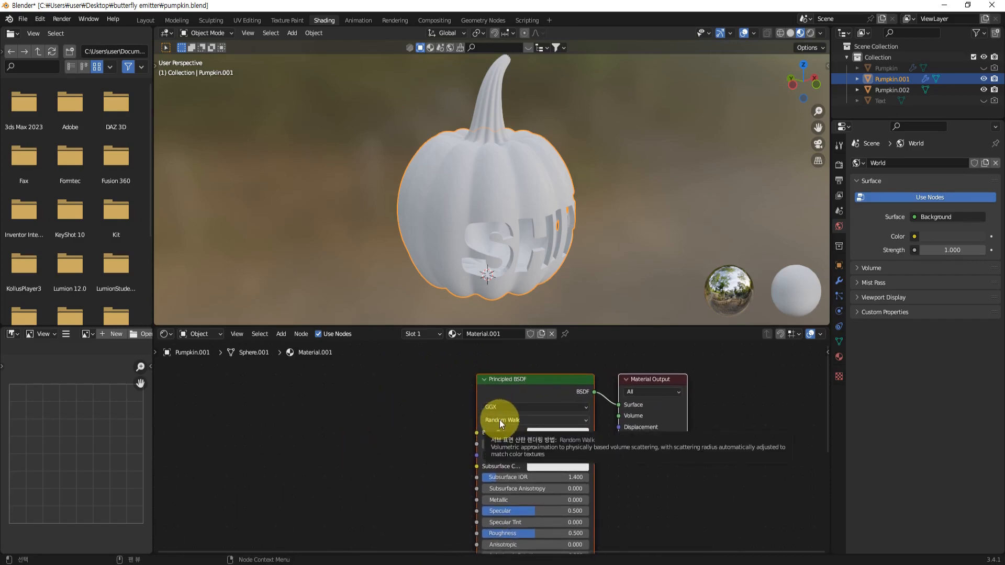
middle_drag(359, 448, 434, 424)
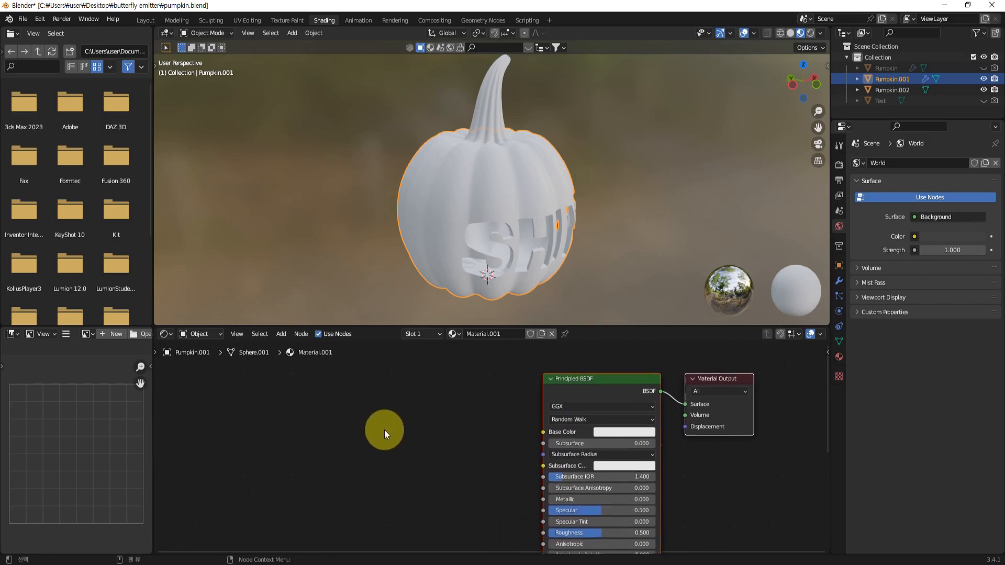
Step: Add an Image Texture node and place it in the free space before the Principled BSDF node
key(shift+a)
click(369, 425)
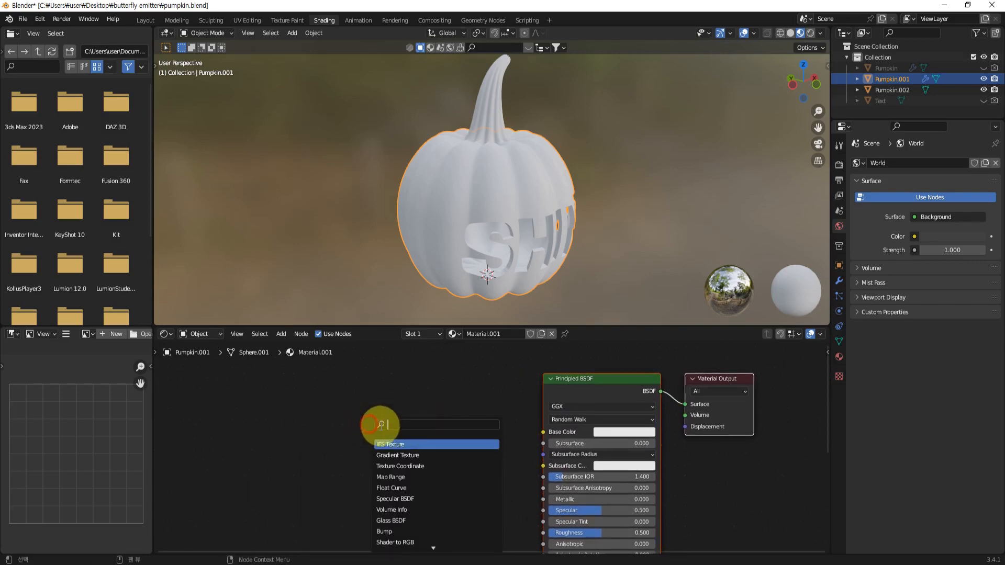
text(im)
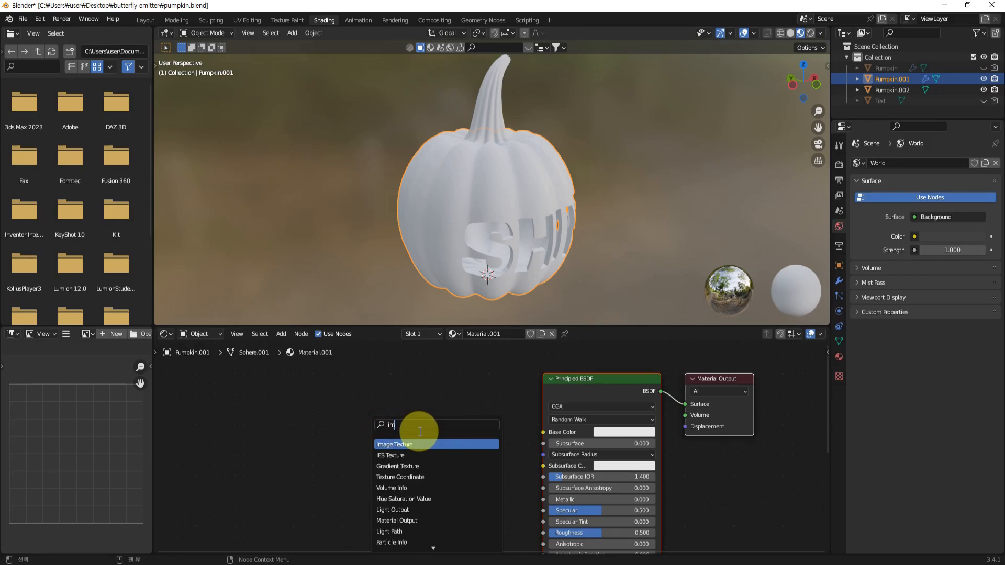
click(404, 444)
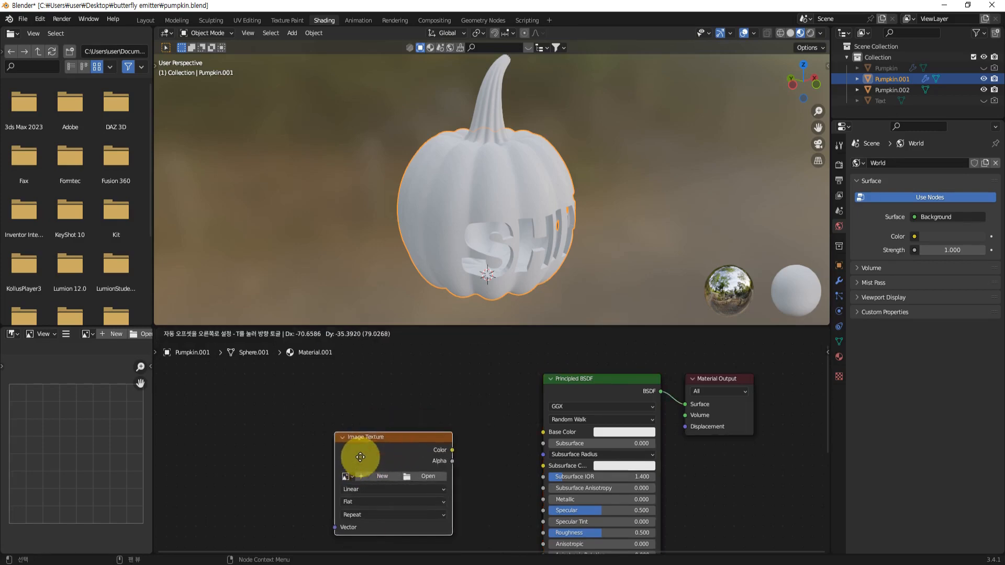
click(353, 443)
Step: Load pumpkin texture.jpg from the butterfly emitter folder into the Image Texture node
middle_drag(481, 438, 509, 426)
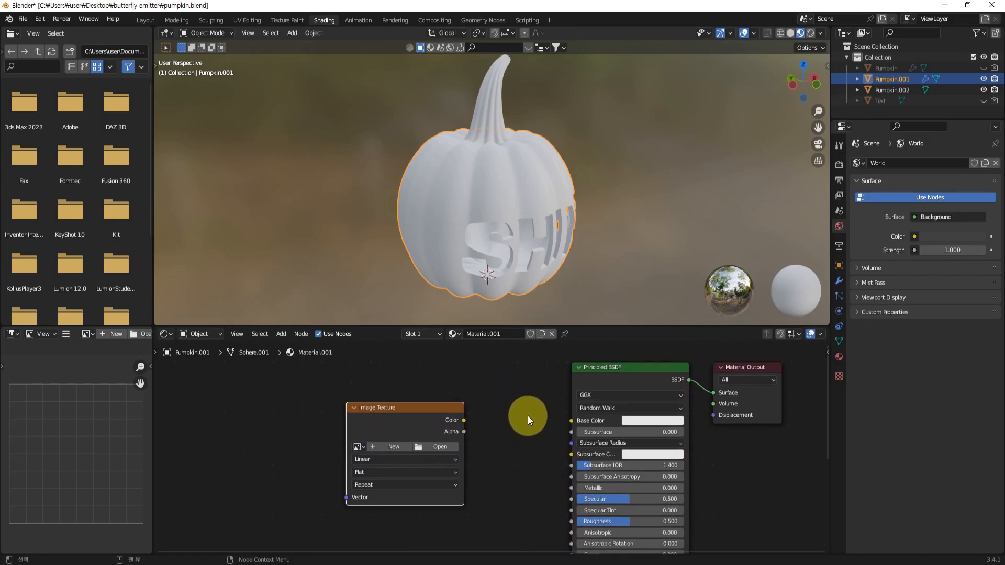
click(427, 447)
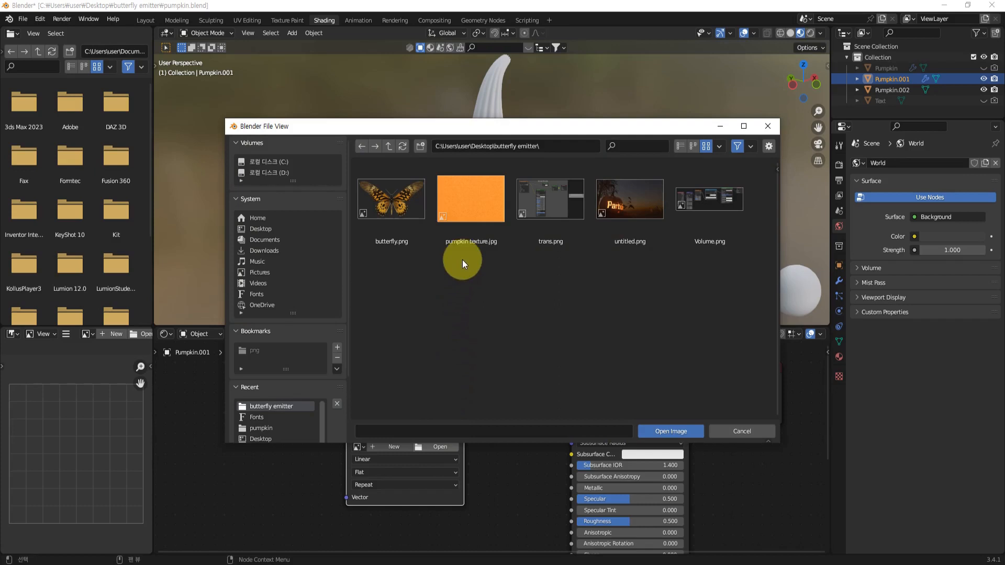
click(467, 203)
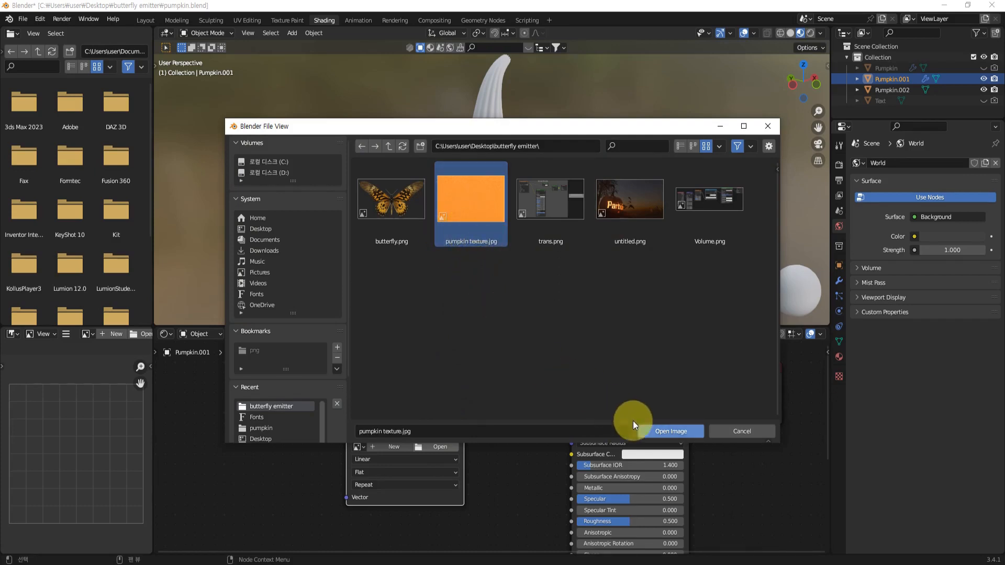
click(689, 431)
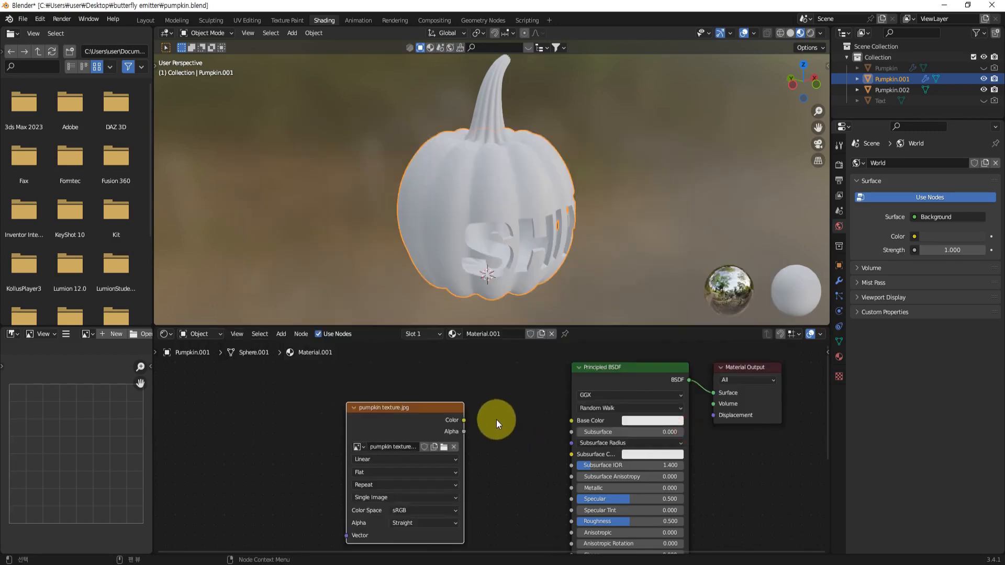
Step: Connect the image texture's Color output to the Principled BSDF's Base Color and inspect the textured pumpkin
middle_drag(496, 419, 471, 412)
scroll(471, 428, up, 1)
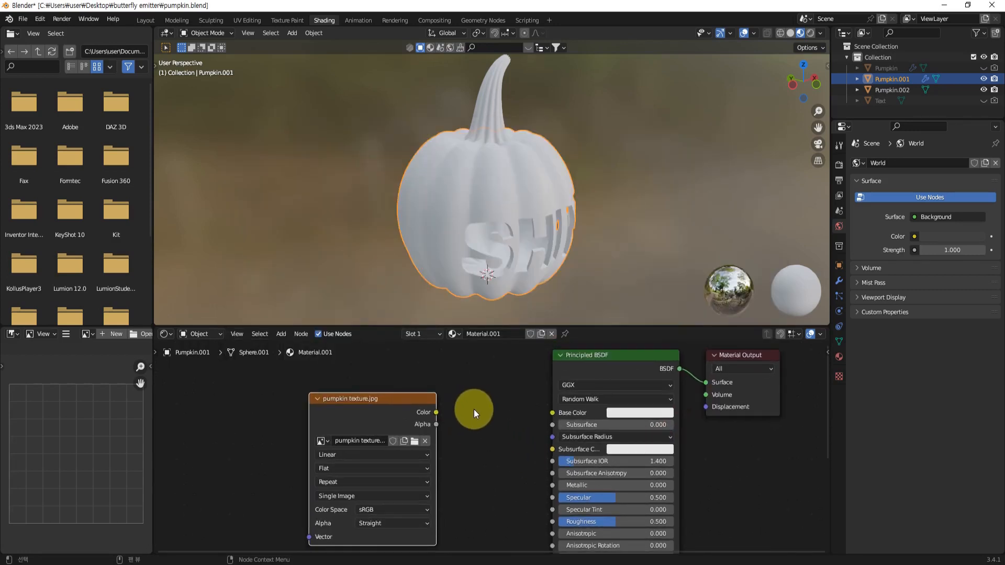
drag(437, 413, 549, 413)
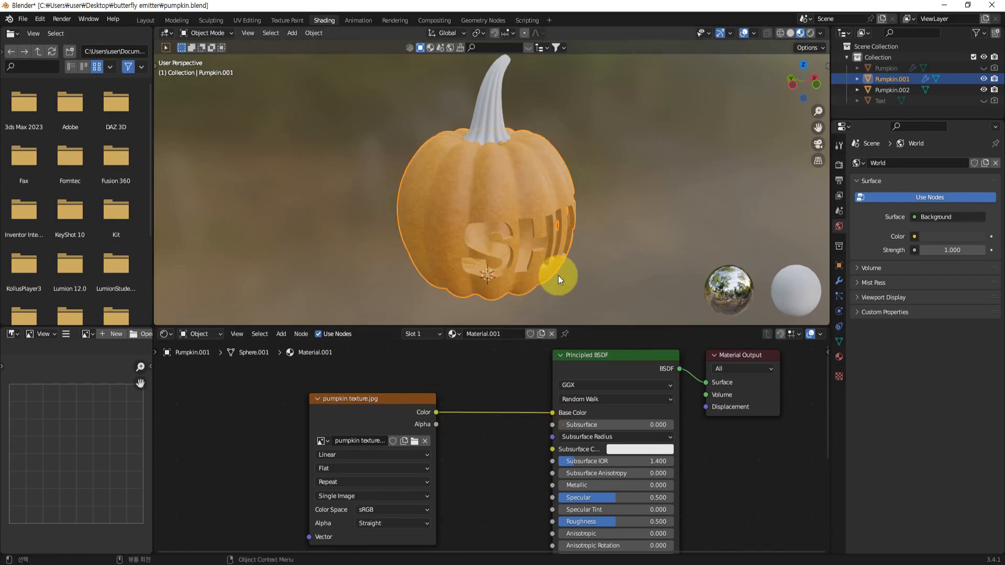
middle_drag(558, 275, 592, 293)
scroll(530, 250, up, 2)
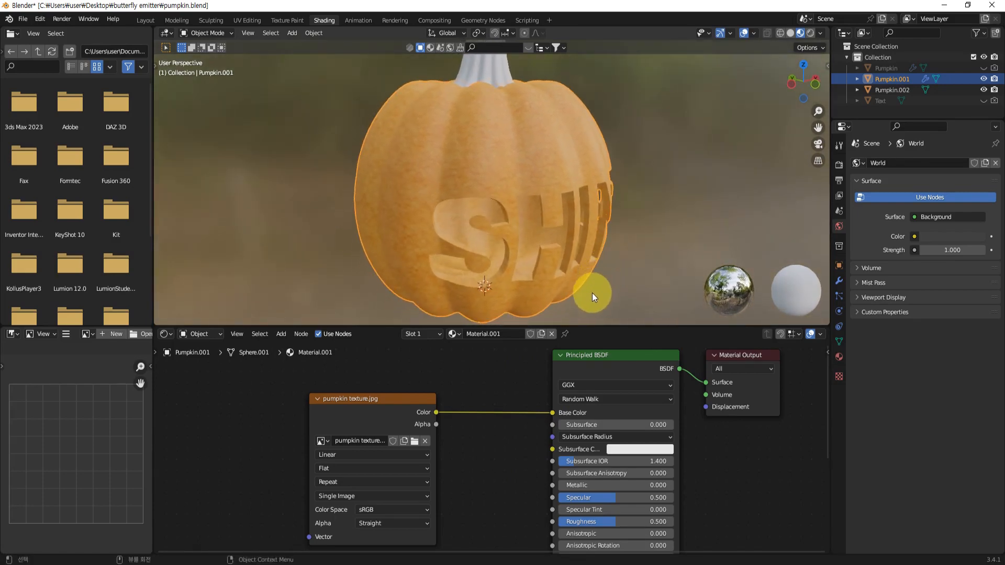
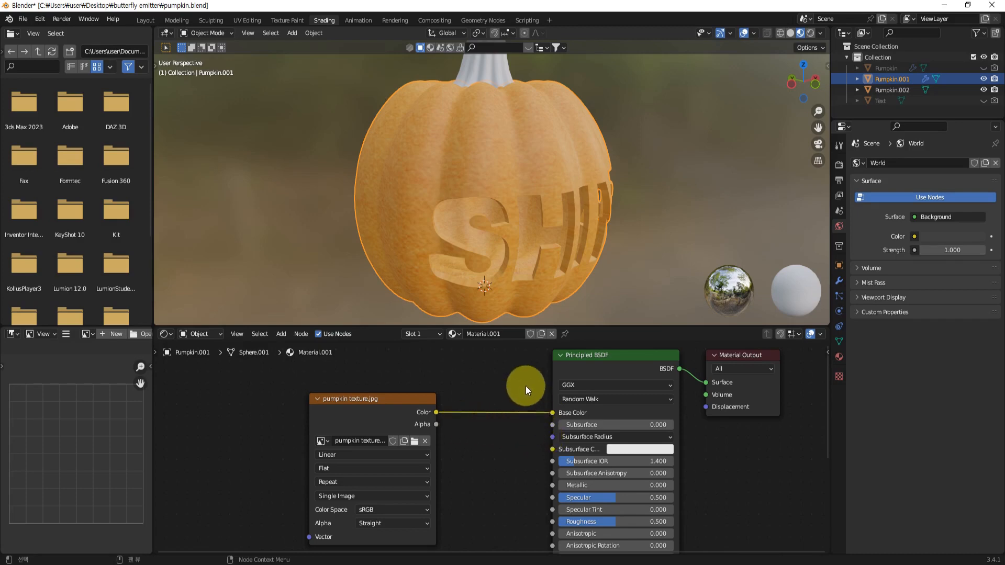
Step: Cut the link between the image texture's Color output and Base Color, reconnect it, and inspect the pumpkin
ctrl+right_drag(517, 386, 482, 448)
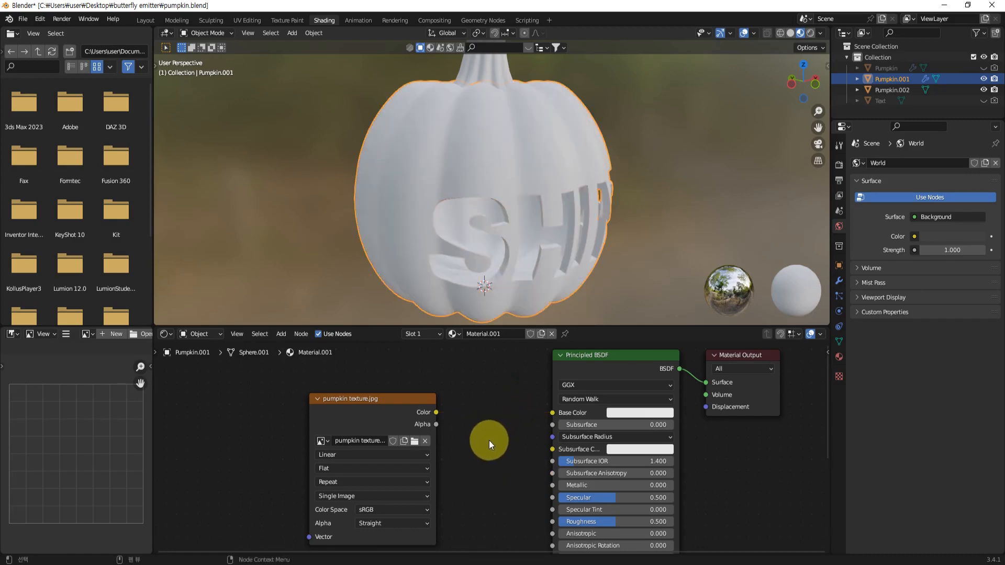
drag(440, 411, 548, 412)
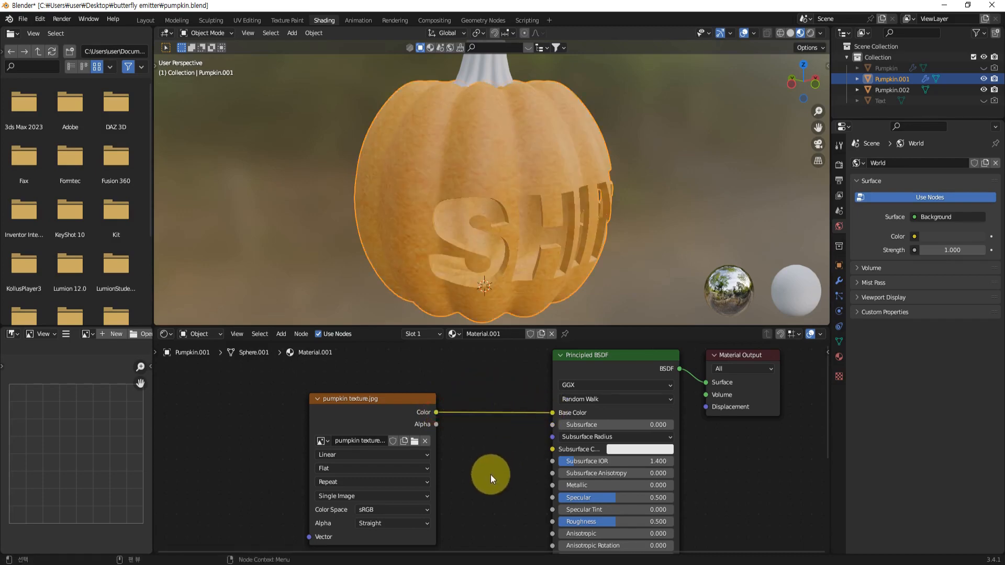
scroll(490, 471, down, 2)
middle_drag(487, 478, 536, 454)
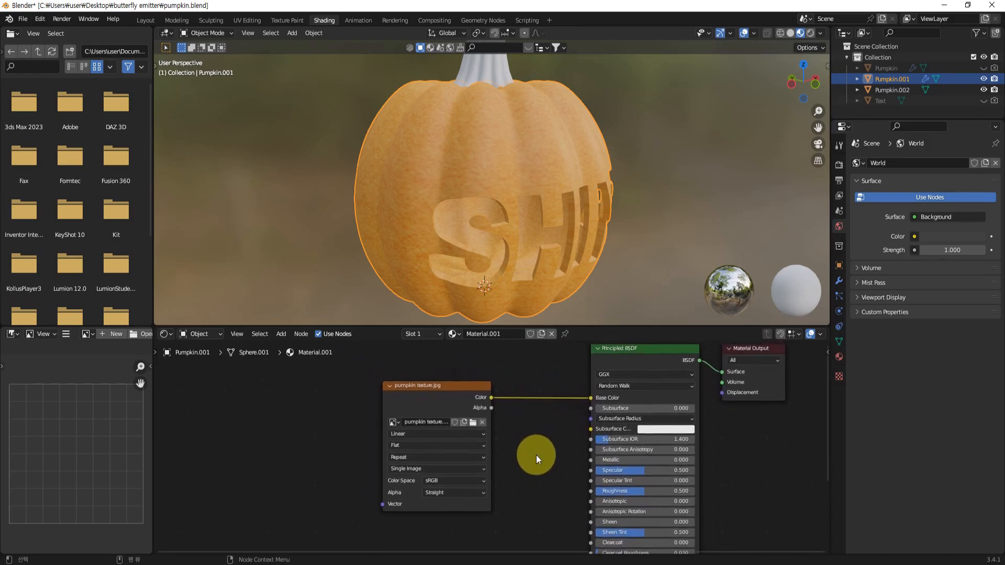
middle_drag(545, 200, 435, 211)
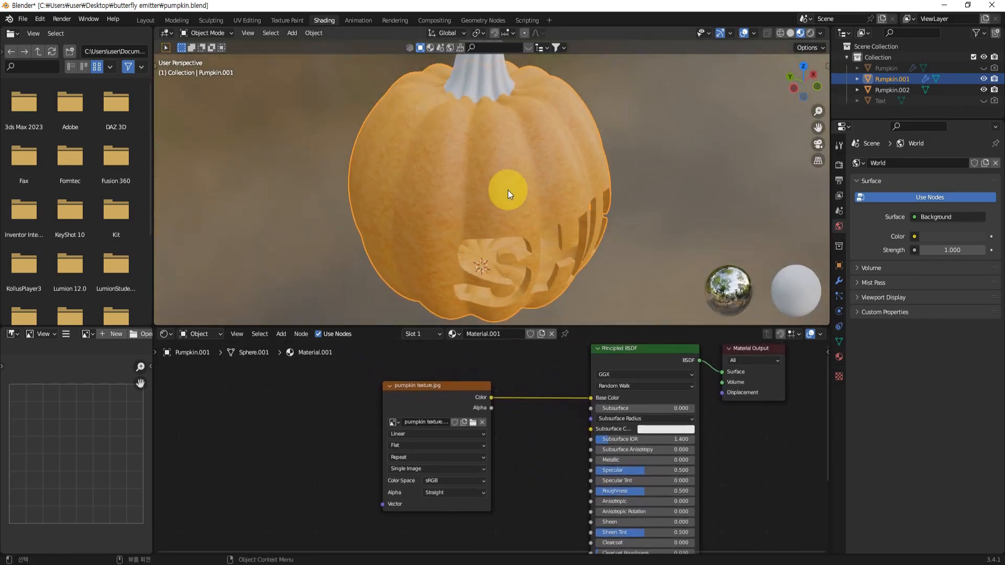
middle_drag(507, 190, 581, 264)
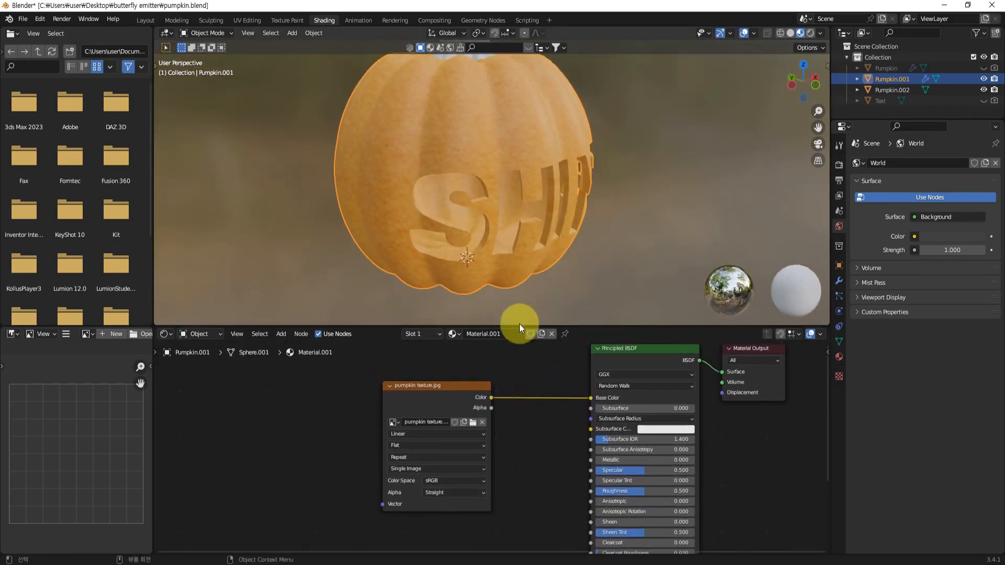
Step: Shift the Image Texture node away from the Principled BSDF and add a Bump node in the space between them
drag(463, 384, 417, 375)
mouse_move(505, 428)
shift+middle_down()
mouse_move(490, 414)
mouse_move(499, 429)
shift+middle_up()
scroll(490, 414, down, 1)
key(shift+a)
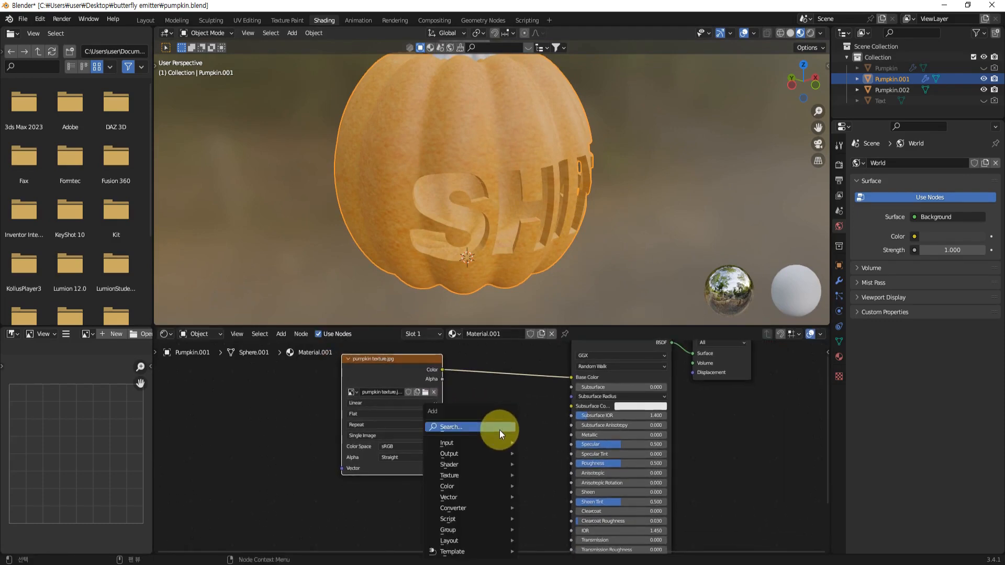
click(491, 426)
text(bu)
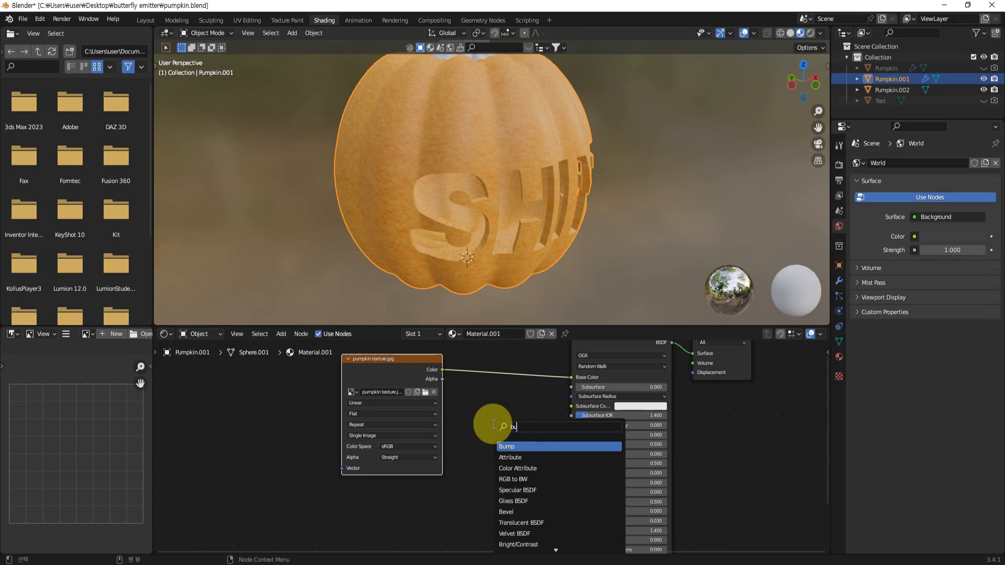
text(mp)
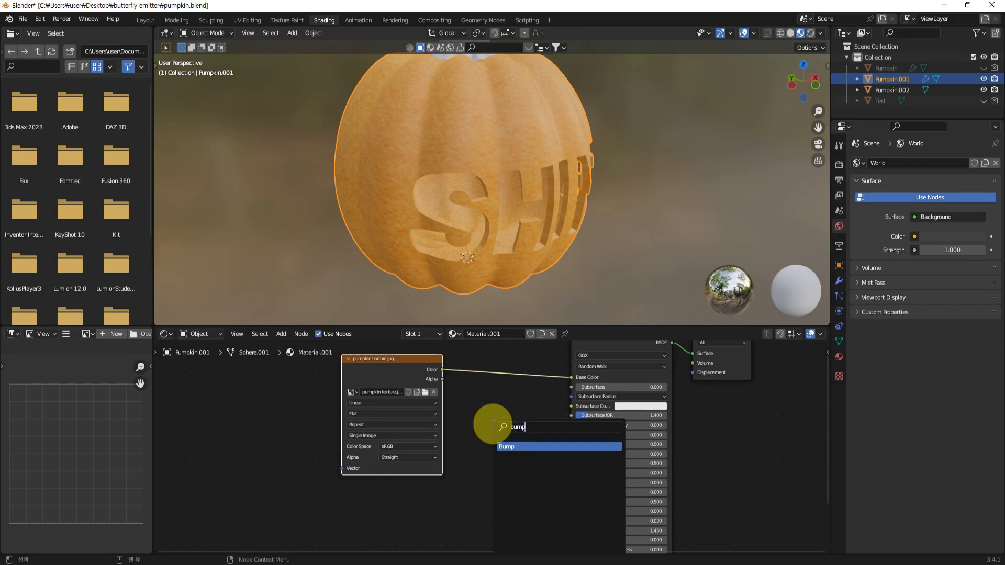
click(515, 447)
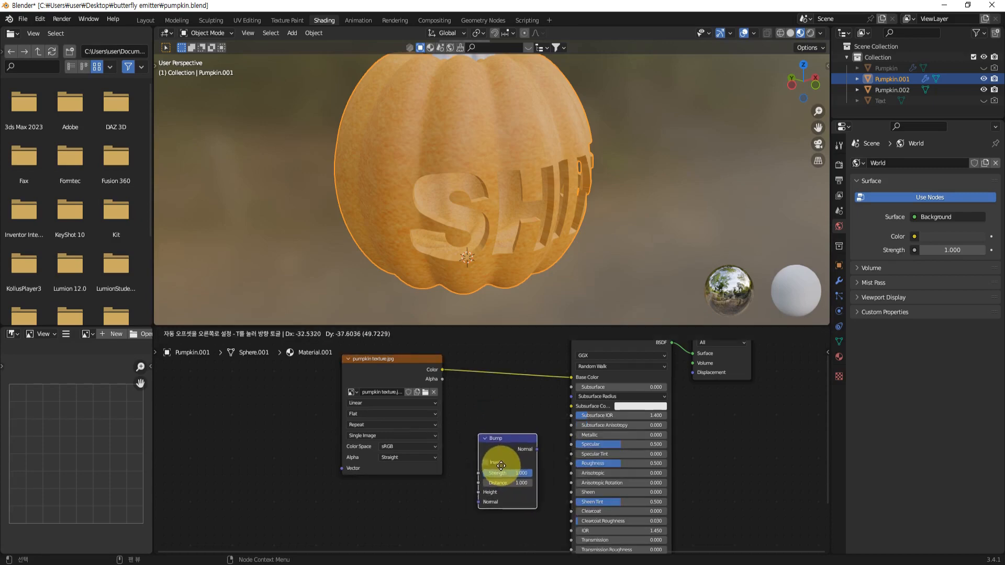
click(498, 465)
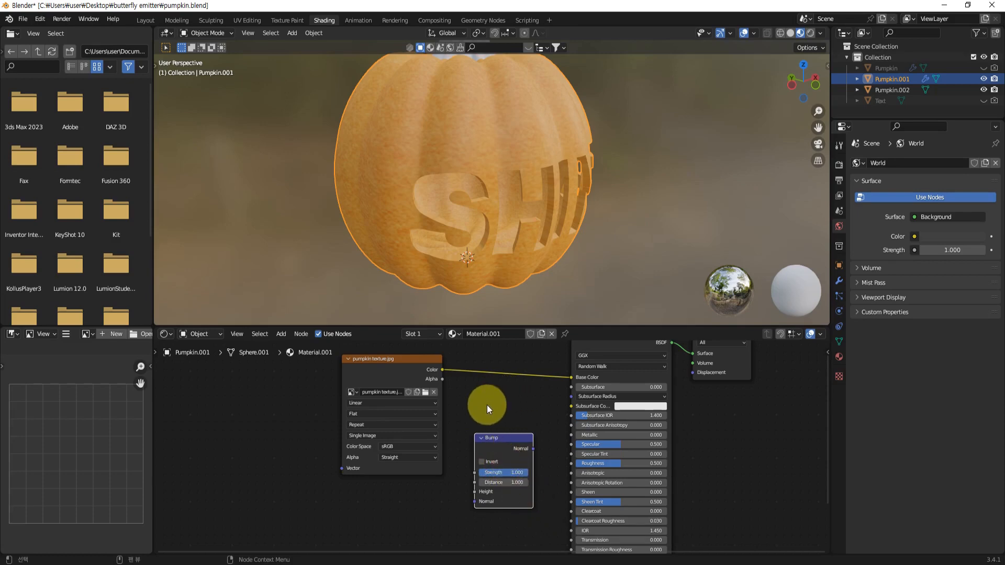
Step: Connect the image texture's Color output to the Bump node's Height and the Bump's Normal output to the Principled BSDF's Normal
scroll(489, 414, up, 3)
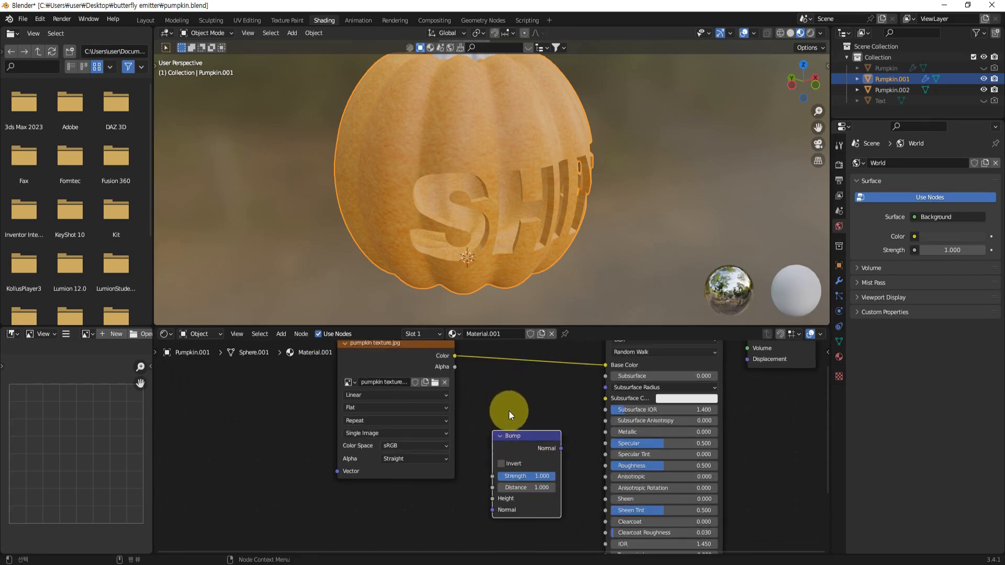
middle_drag(509, 410, 496, 406)
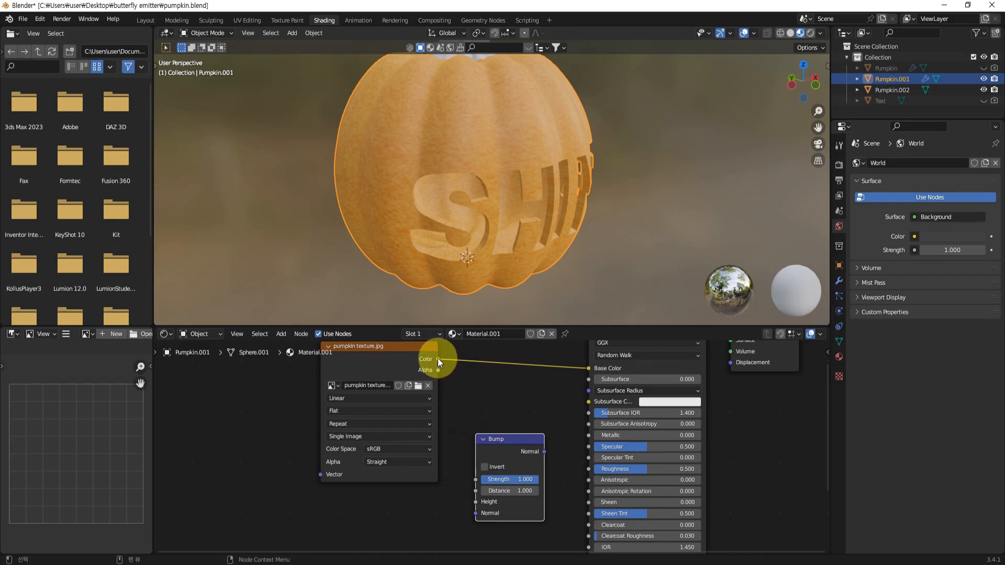
drag(438, 358, 455, 369)
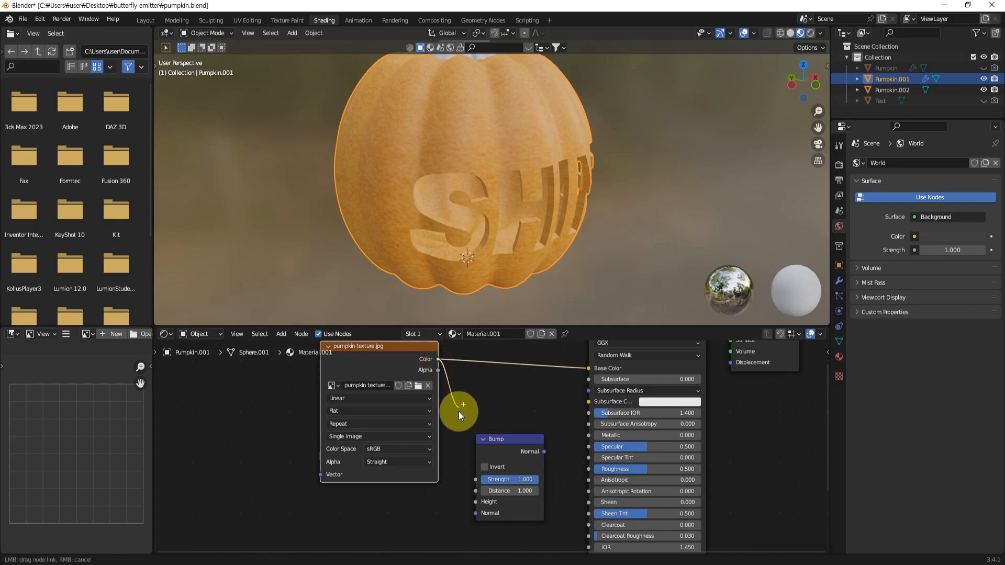
drag(458, 411, 476, 503)
middle_drag(528, 408, 483, 381)
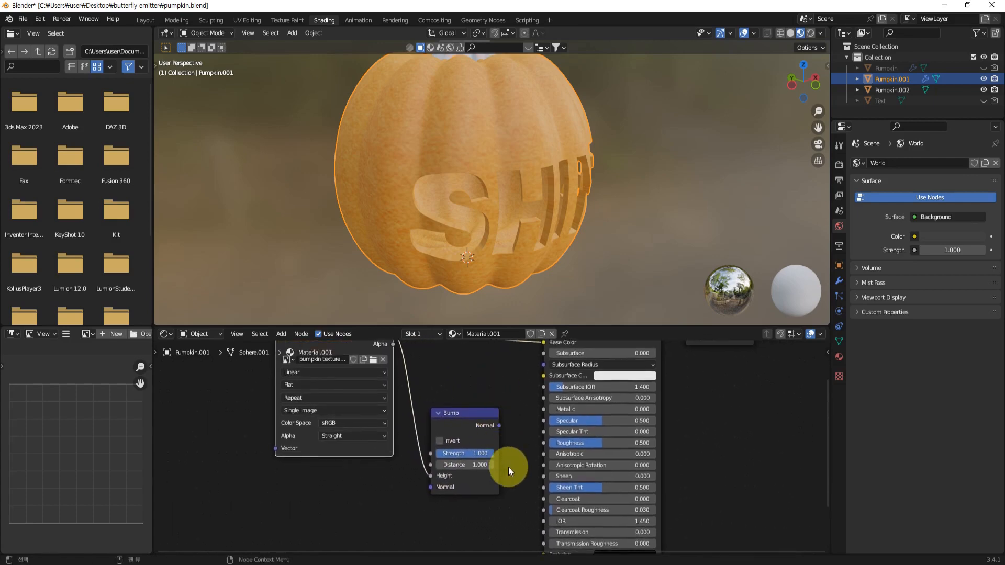
middle_drag(508, 467, 484, 413)
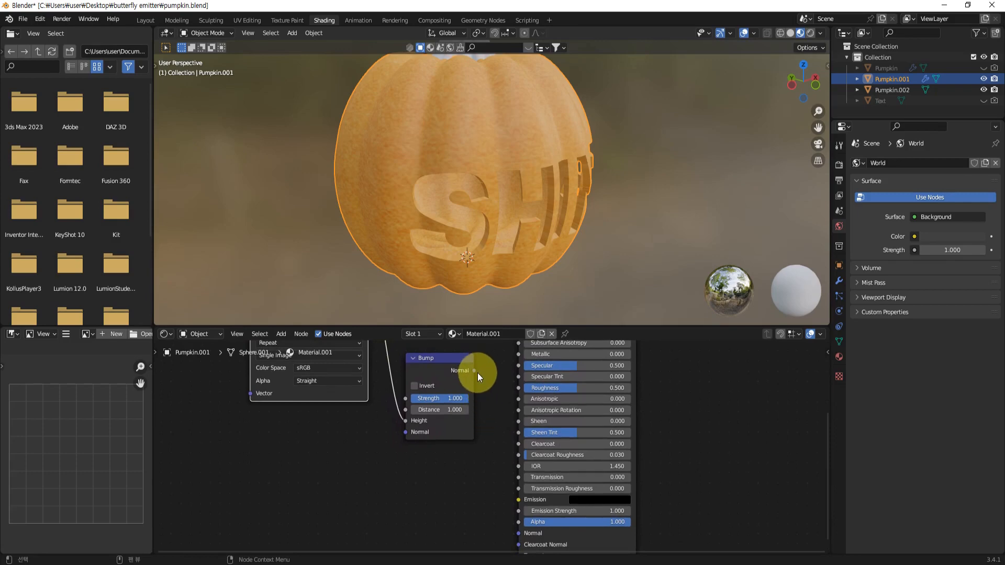
drag(475, 370, 517, 532)
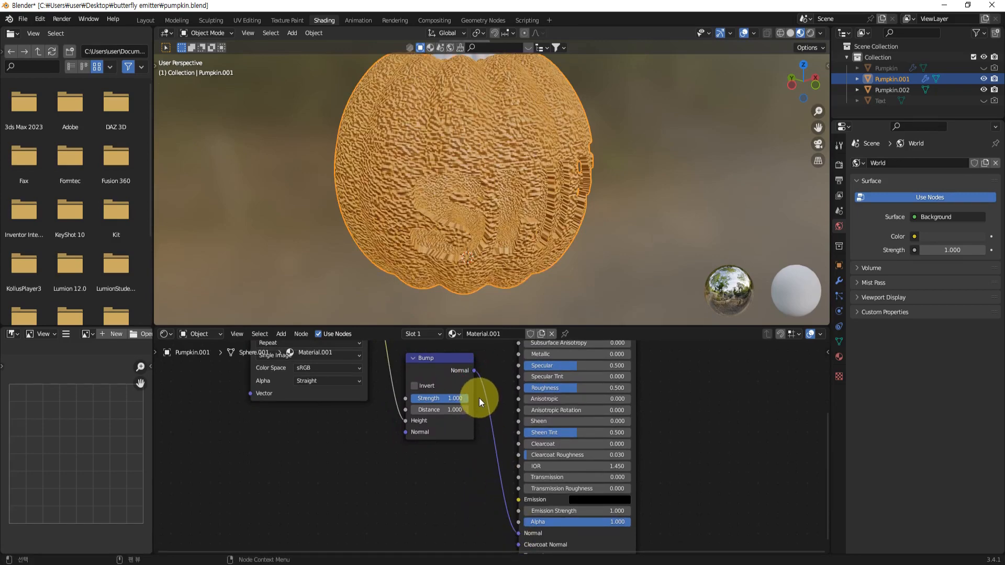
Step: Reduce the Bump node's Strength to 0.083
scroll(480, 398, down, 3)
middle_drag(479, 392, 510, 461)
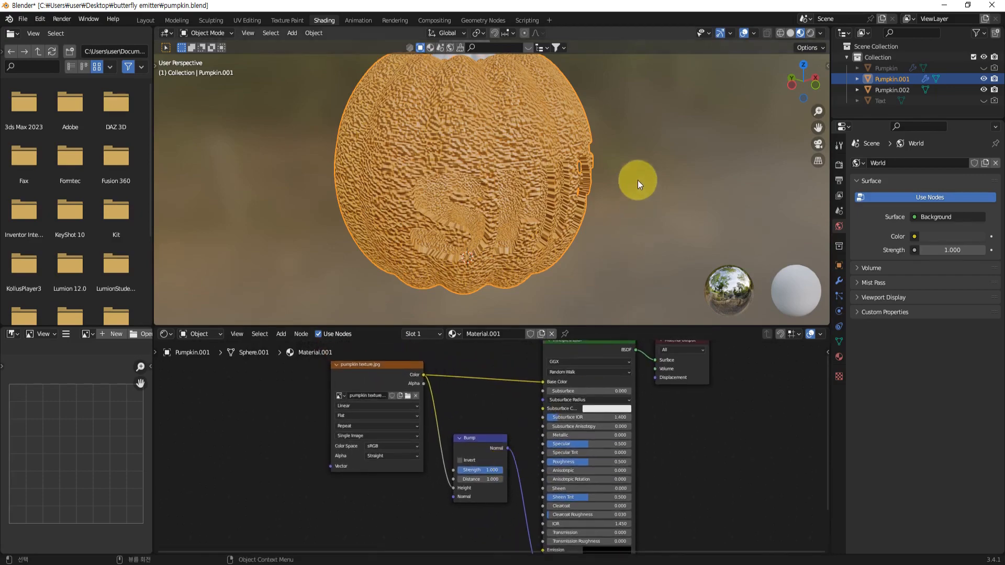
middle_drag(637, 180, 611, 174)
middle_drag(485, 462, 522, 475)
scroll(525, 460, up, 1)
scroll(527, 458, up, 5)
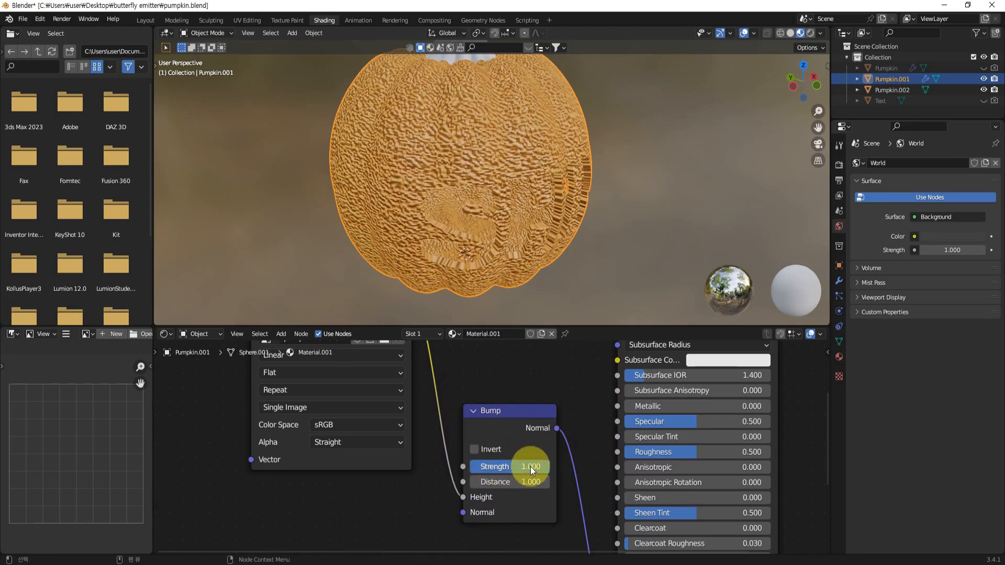
drag(529, 466, 476, 466)
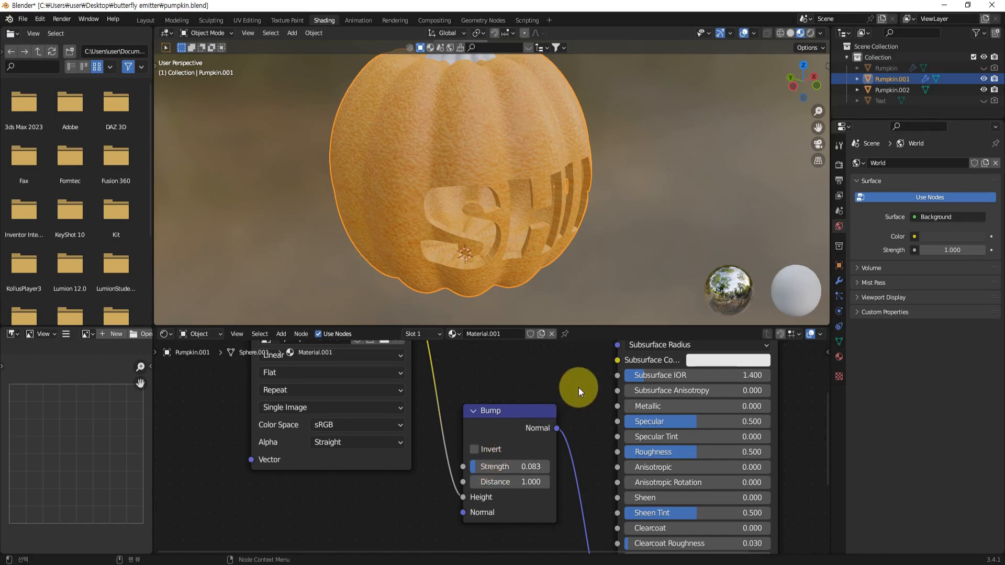
Step: Examine the bumped pumpkin surface and the arrangement of its material nodes
scroll(559, 430, down, 2)
middle_drag(505, 386, 507, 403)
middle_drag(495, 166, 453, 156)
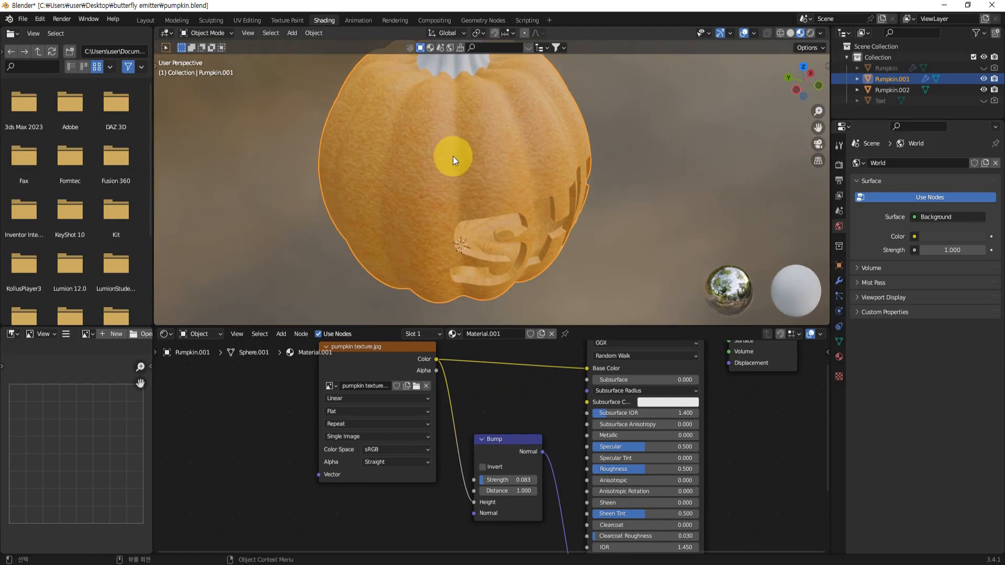
middle_drag(572, 280, 549, 314)
middle_drag(510, 393, 560, 425)
scroll(559, 418, down, 2)
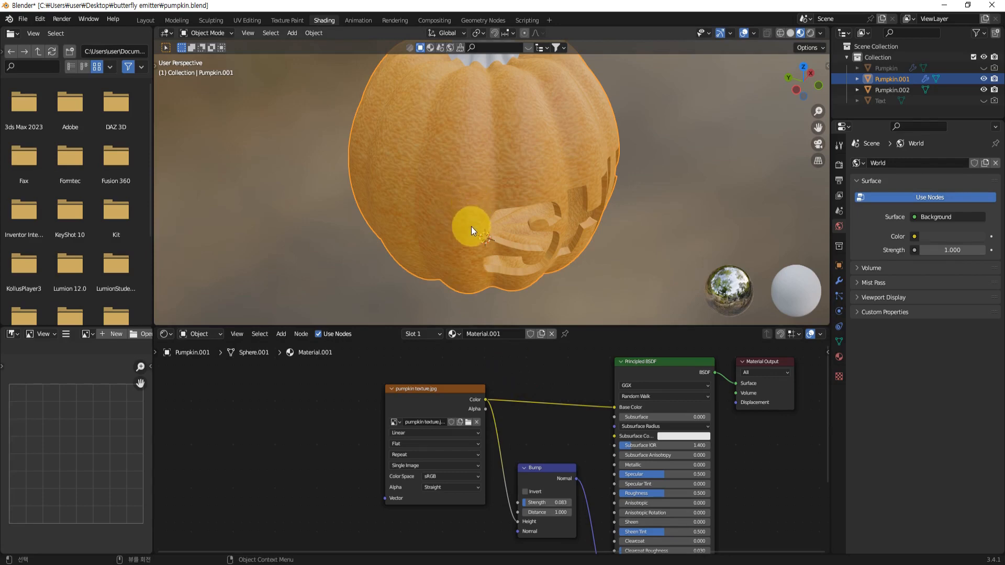
mouse_move(456, 393)
middle_down()
mouse_move(426, 399)
mouse_move(426, 366)
mouse_move(448, 376)
middle_up()
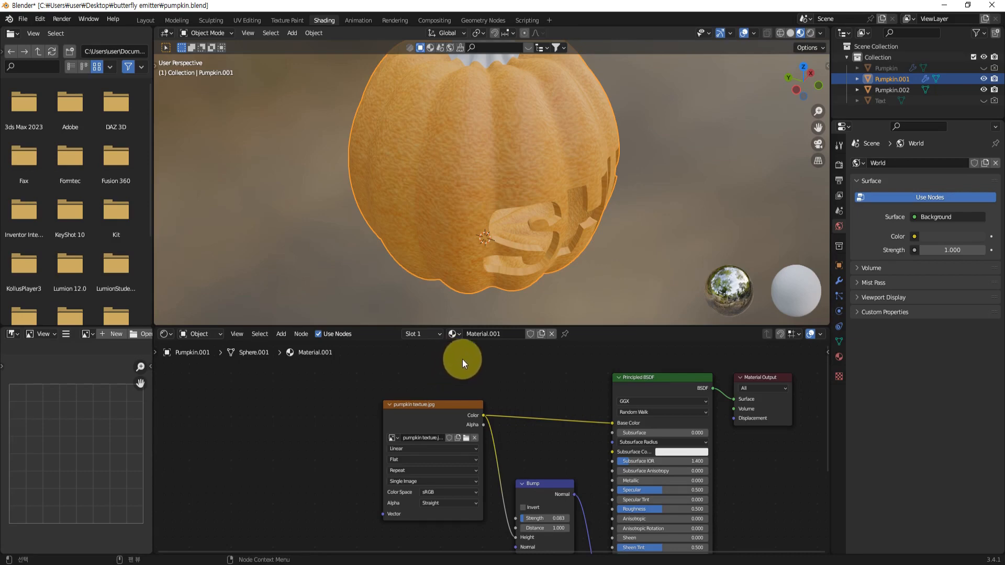
Step: Search the add-ons in Preferences for "node" to check whether Node Wrangler is enabled, and close Preferences
click(40, 19)
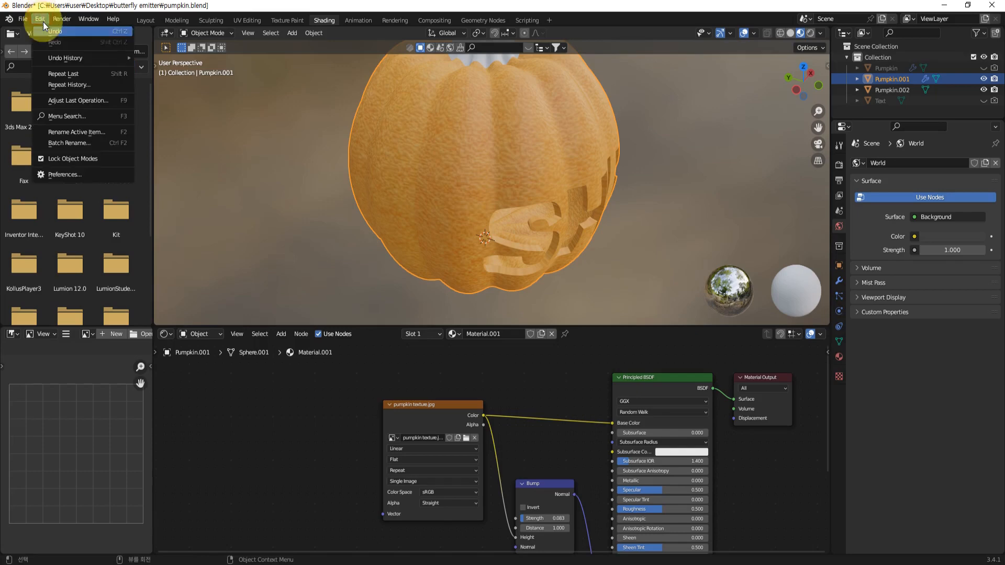
click(56, 172)
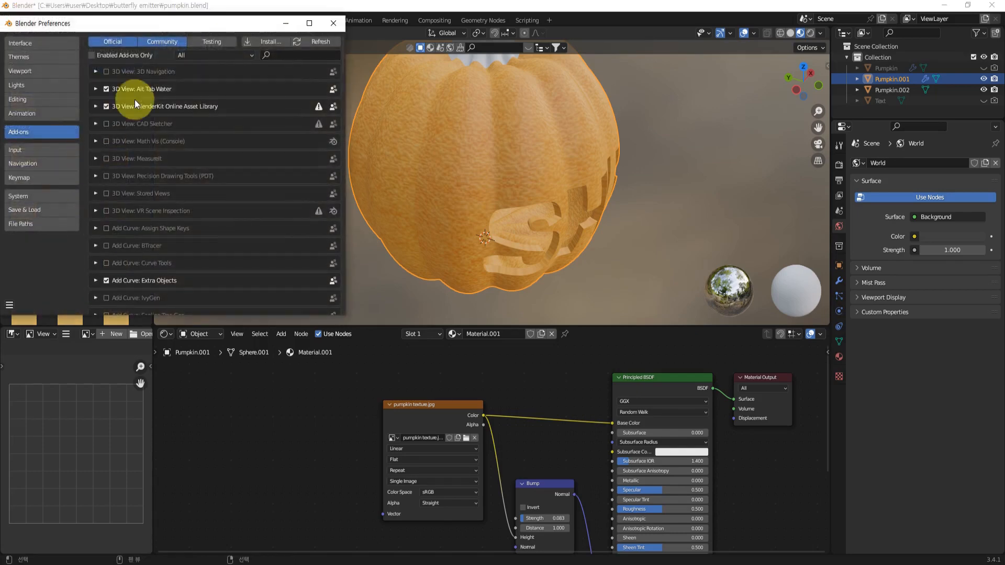
drag(180, 20, 260, 89)
click(331, 112)
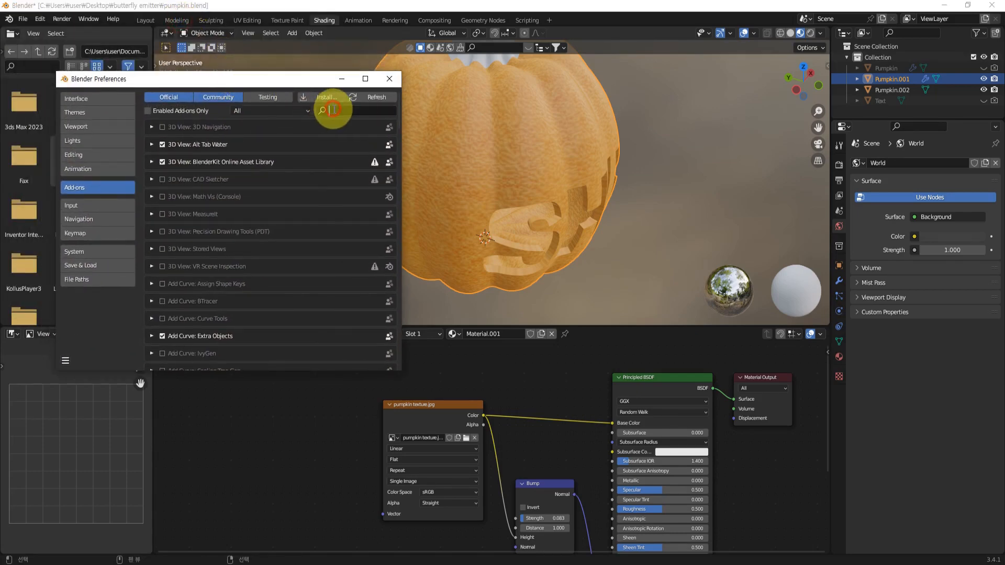
text(node)
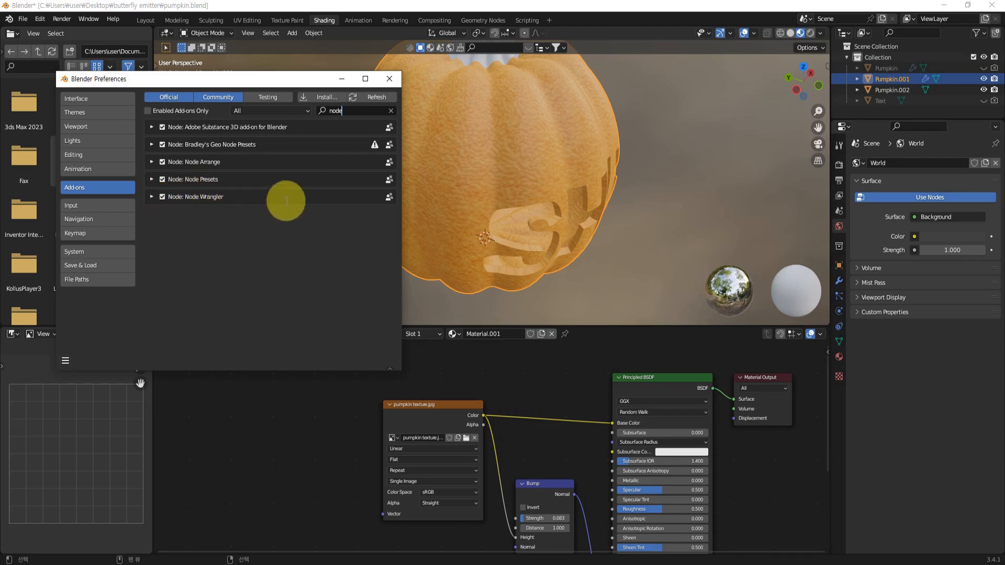
click(389, 79)
Step: Add Node Wrangler's Texture Coordinate and Mapping setup to the pumpkin texture.jpg node
middle_drag(382, 407, 372, 386)
click(416, 380)
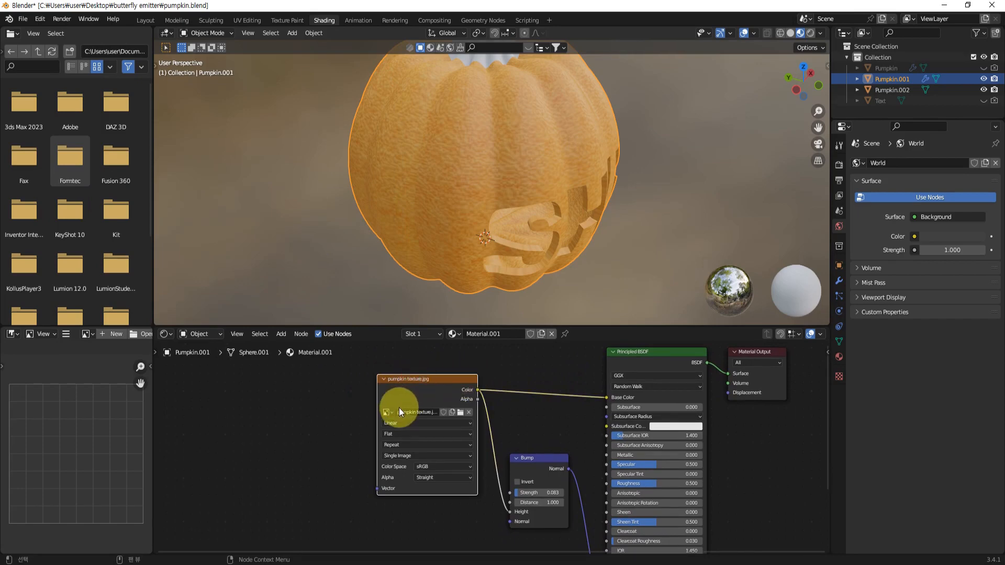
key(ctrl+t)
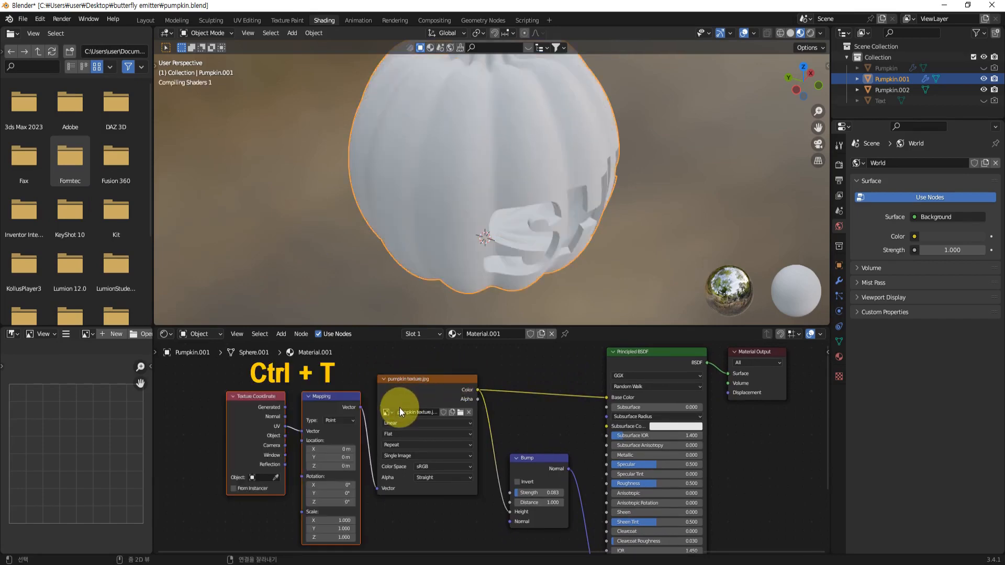
Step: Set the Mapping node's Scale to 2.000 on X, Y and Z for the pumpkin texture
middle_drag(353, 423, 475, 399)
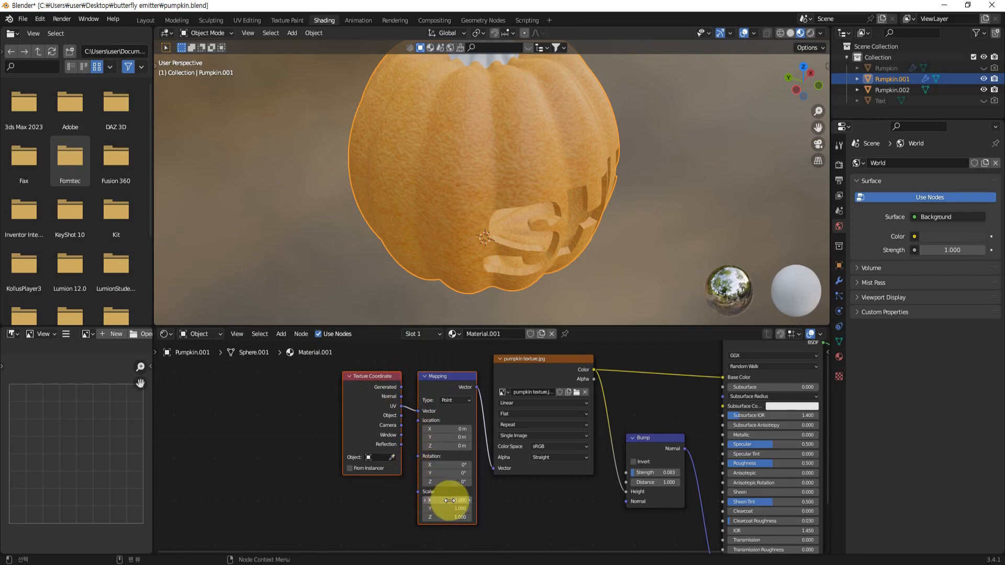
scroll(460, 393, up, 1)
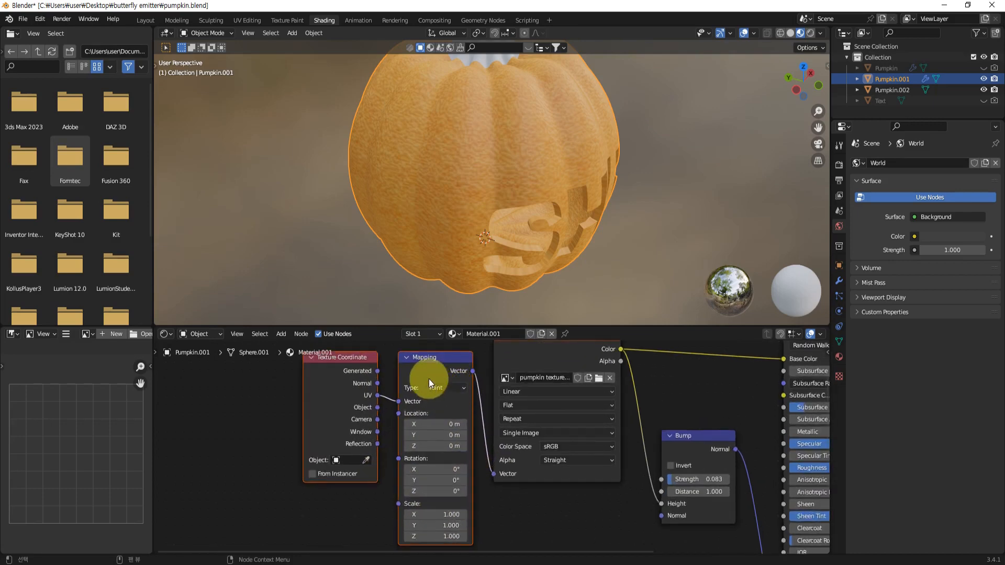
middle_drag(428, 379, 431, 404)
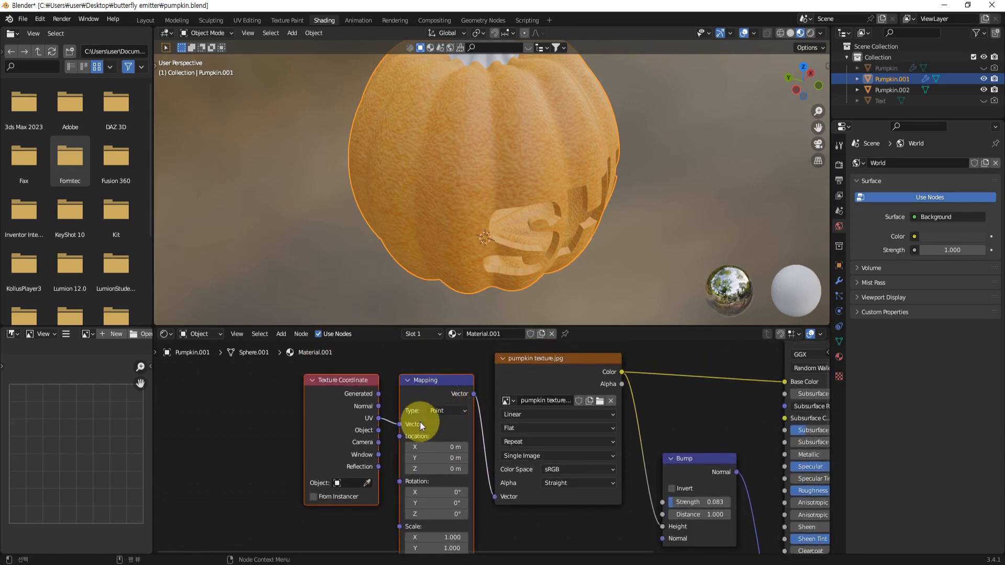
middle_drag(426, 486, 428, 436)
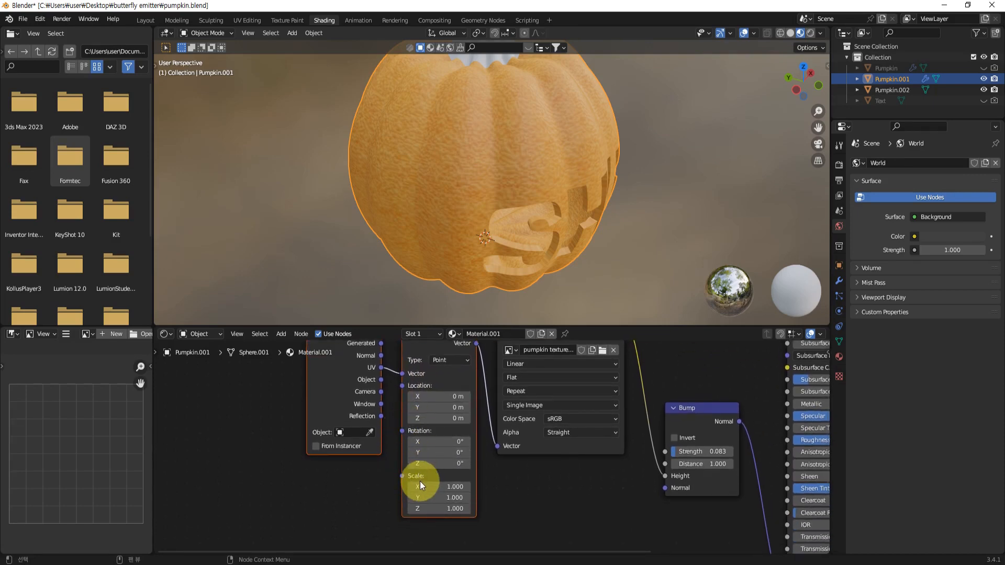
click(516, 498)
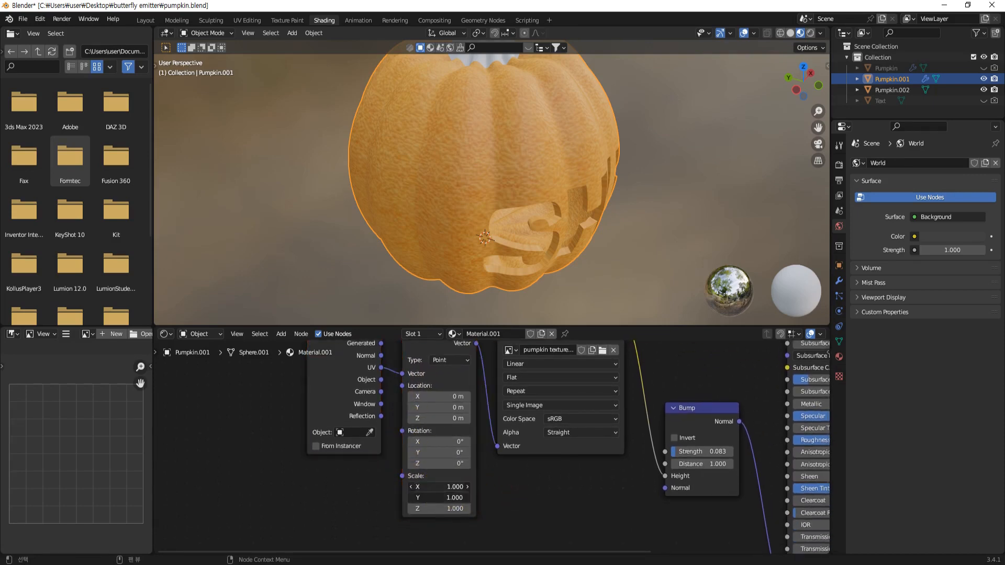
drag(440, 498, 441, 509)
click(527, 498)
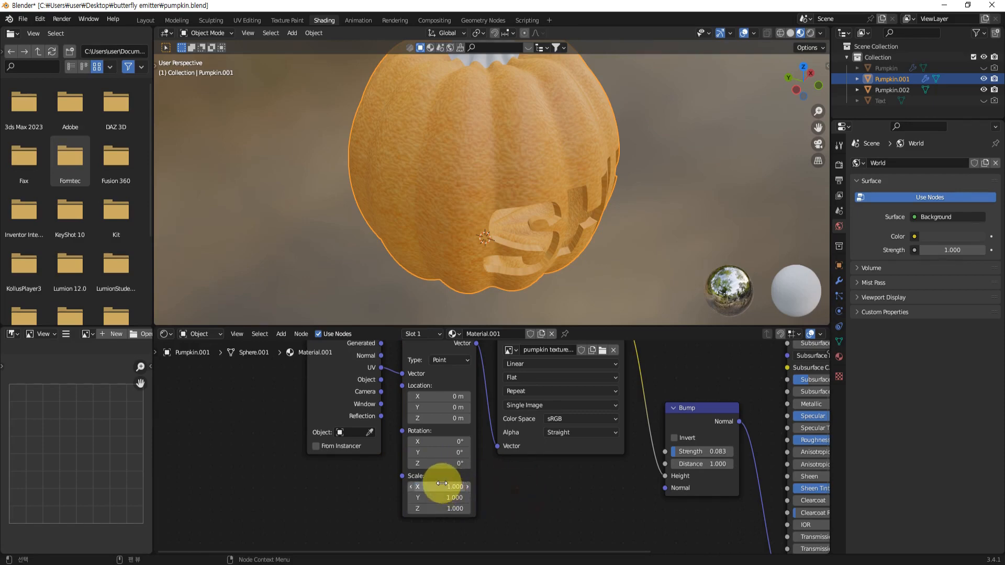
drag(441, 487, 440, 508)
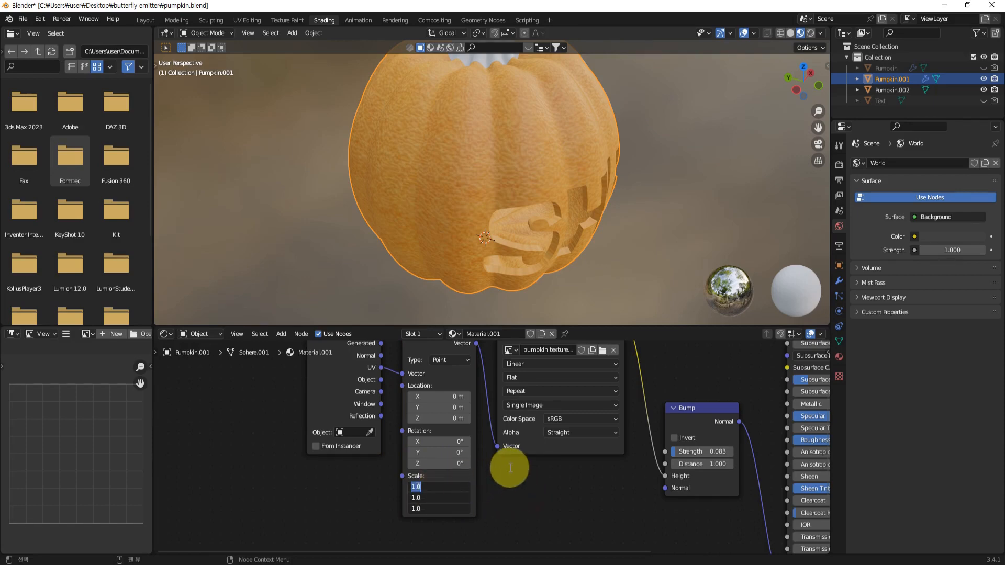
text(2)
click(509, 466)
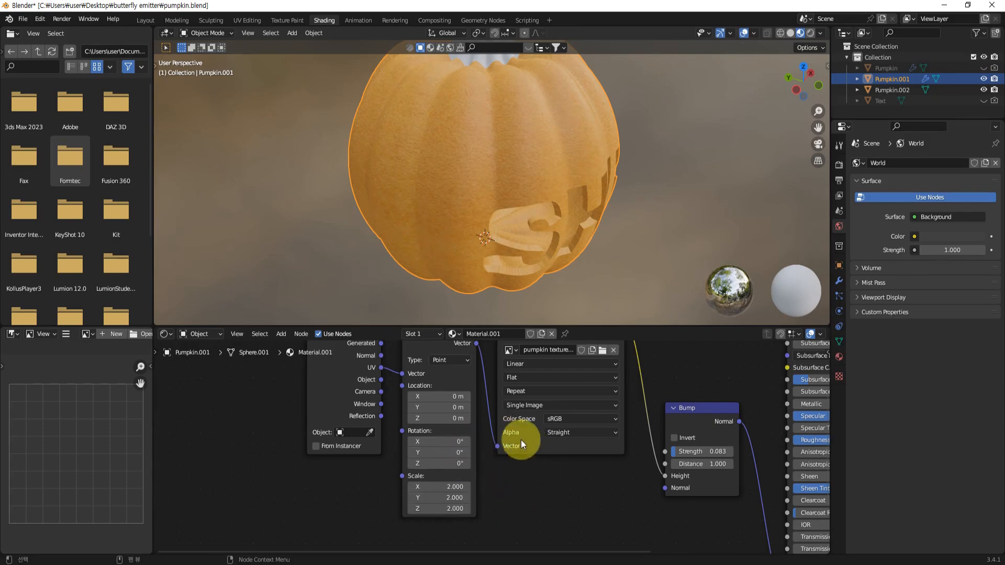
Step: Select the pumpkin's stem and create a new material for it
scroll(521, 444, down, 1)
middle_drag(622, 231, 619, 187)
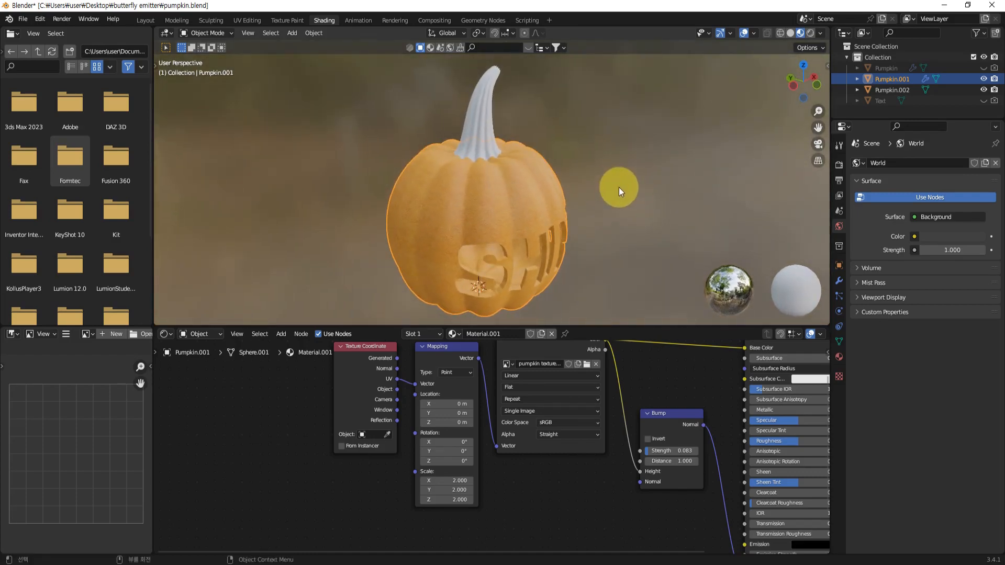
click(492, 105)
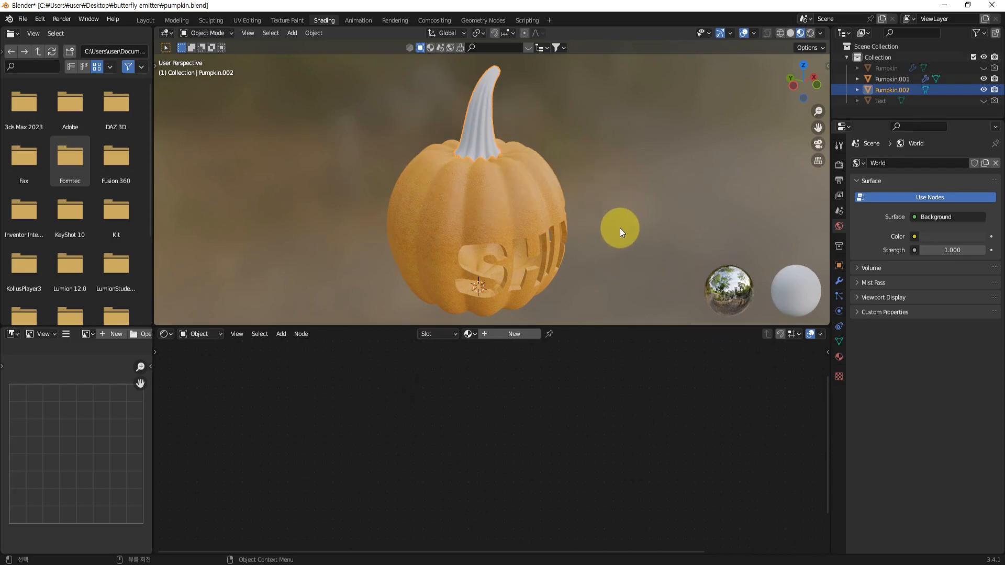
click(516, 332)
middle_drag(681, 379, 330, 460)
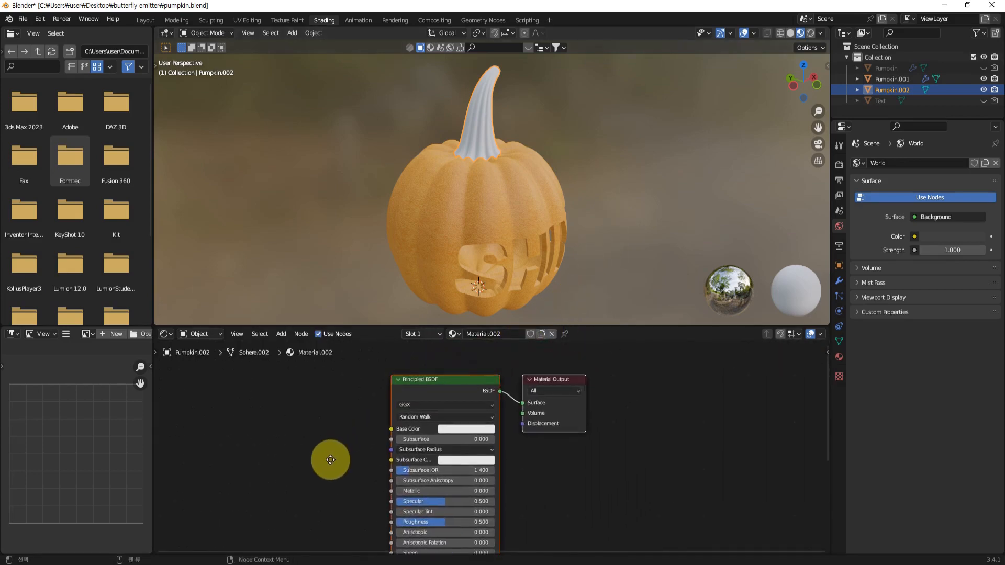
Step: Set the stem material's Base Color to dark green with hue 0.307, saturation 1.000 and value 0.218, and deselect the stem
middle_drag(562, 452, 610, 460)
scroll(527, 463, up, 2)
click(512, 435)
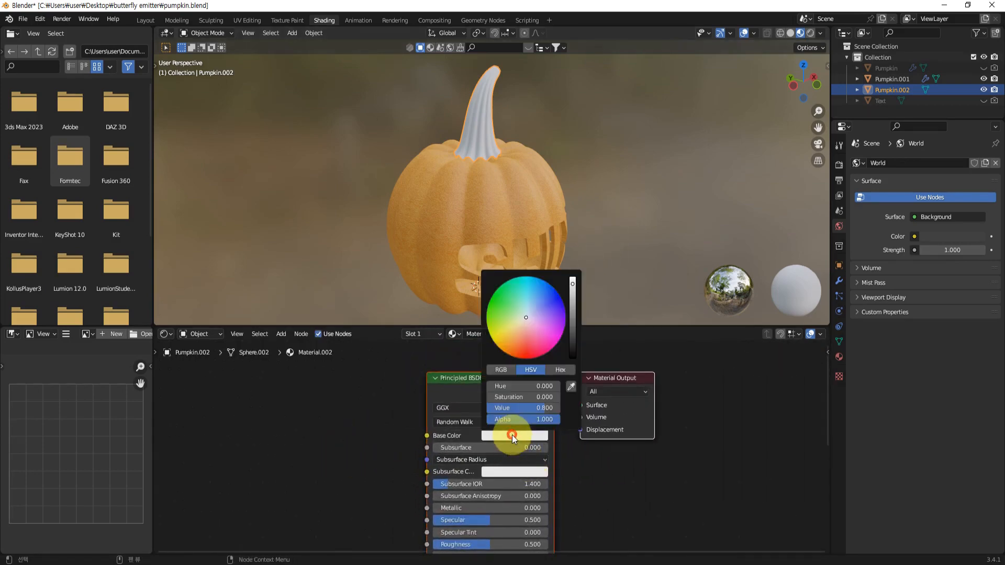
drag(495, 312, 486, 313)
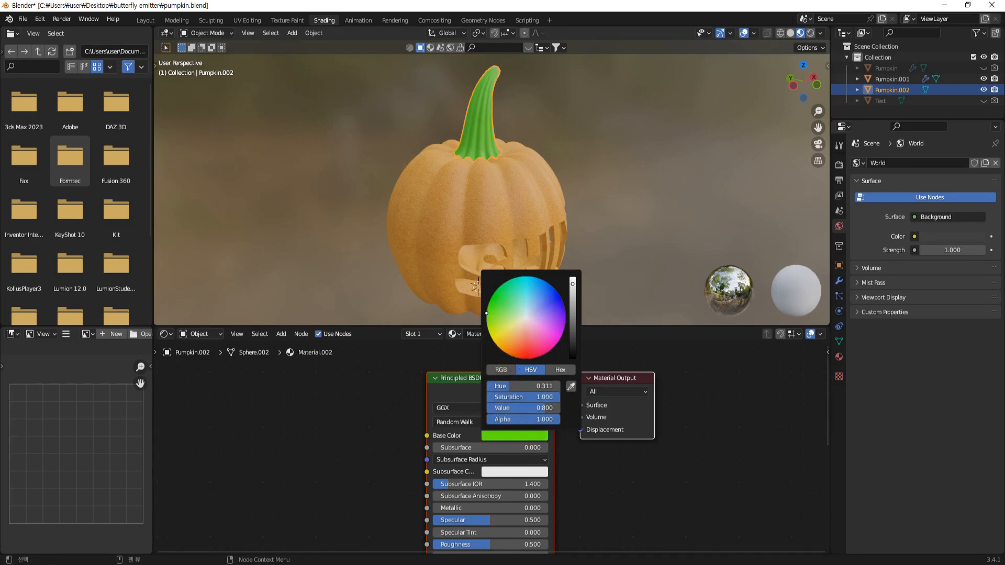
drag(573, 283, 572, 311)
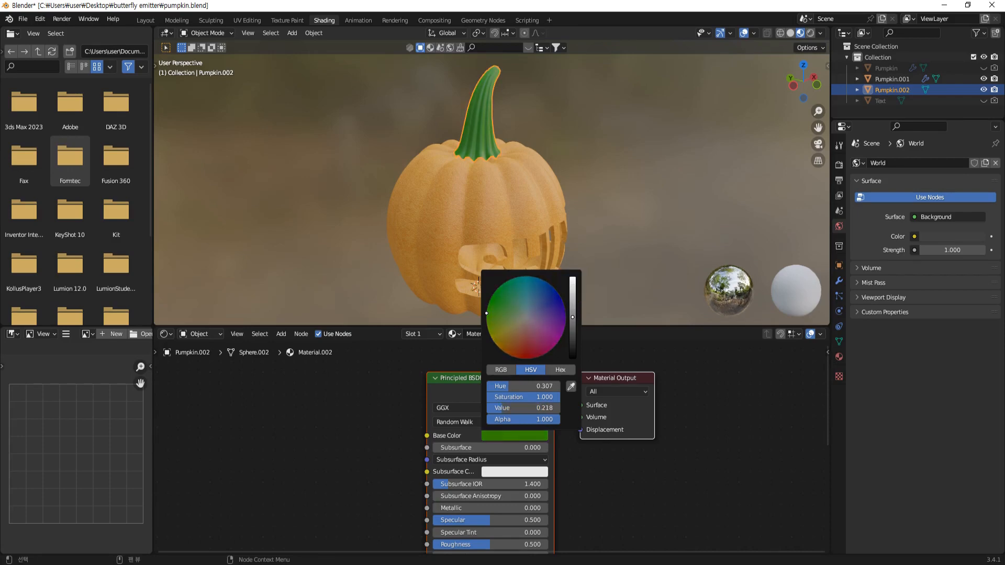
click(716, 432)
middle_drag(642, 464, 622, 448)
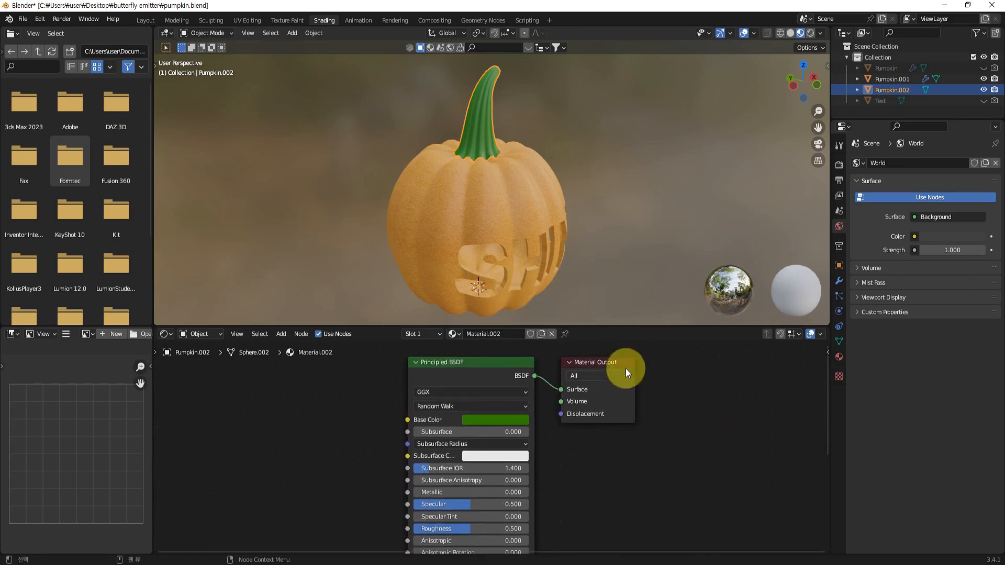
middle_drag(629, 265, 587, 253)
click(597, 252)
scroll(600, 212, down, 1)
middle_drag(591, 260, 632, 259)
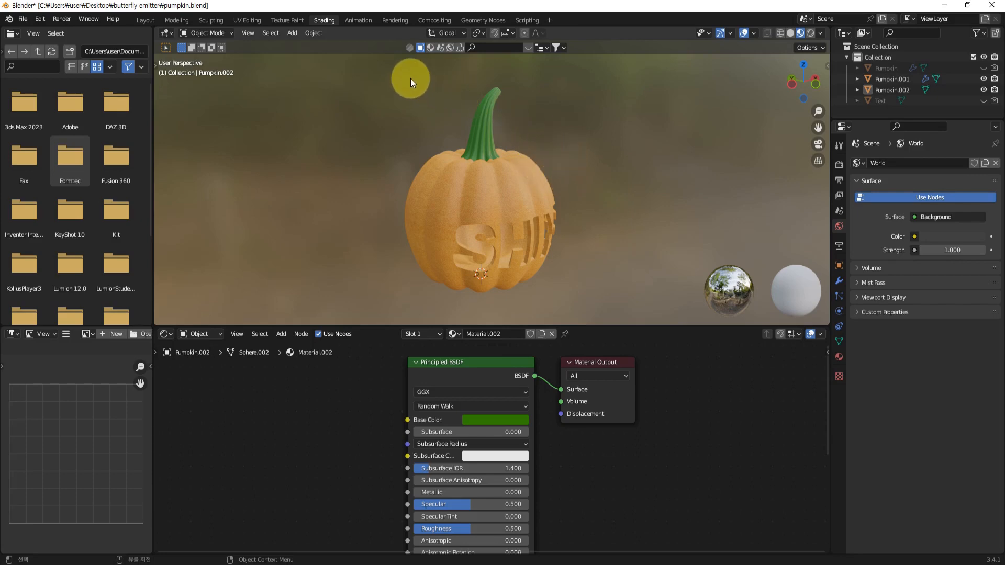
Step: Switch to the Layout workspace and hide both the pumpkin body and its stem
click(151, 20)
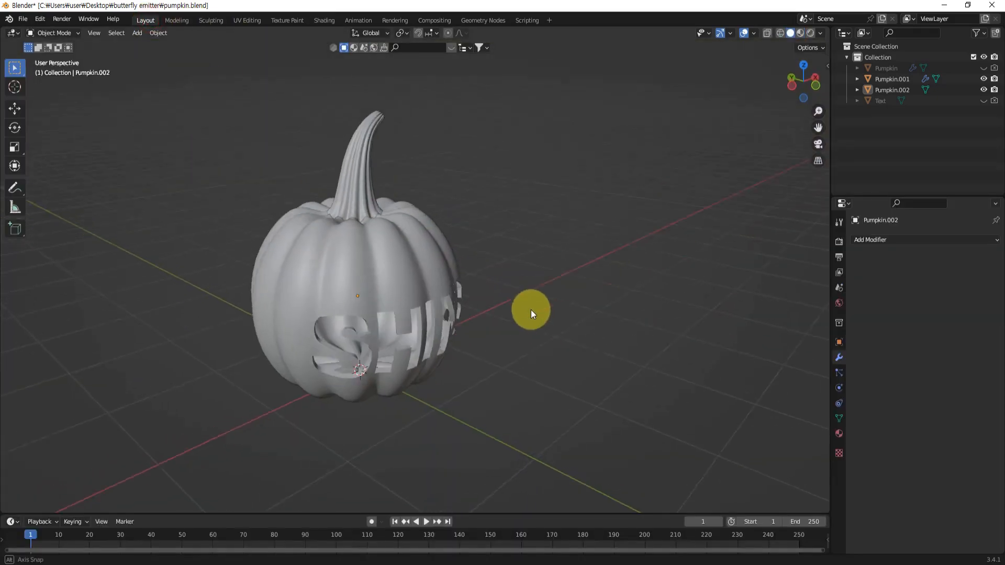
mouse_move(531, 310)
middle_down()
mouse_move(494, 297)
mouse_move(523, 298)
middle_up()
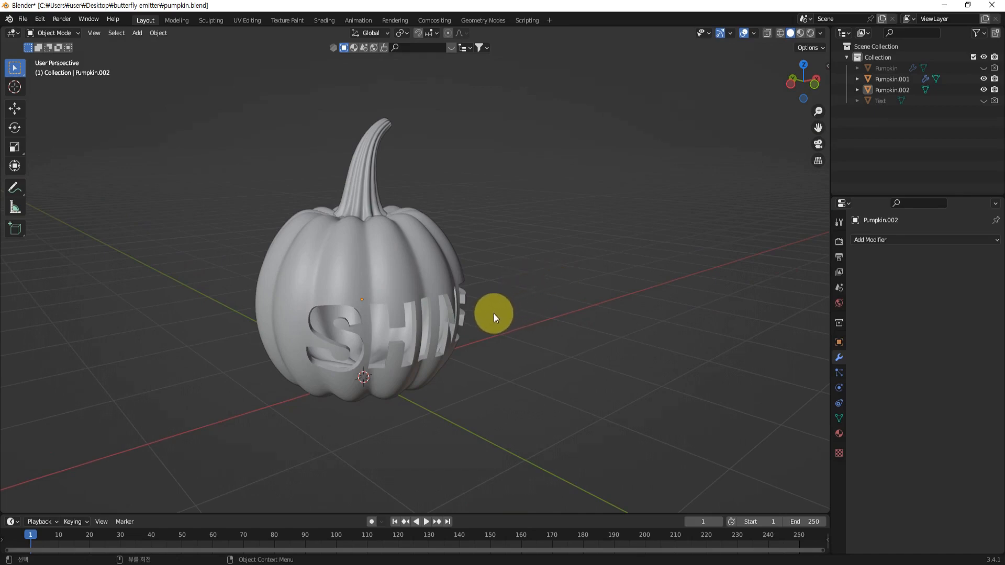
shift+middle_drag(494, 313, 548, 321)
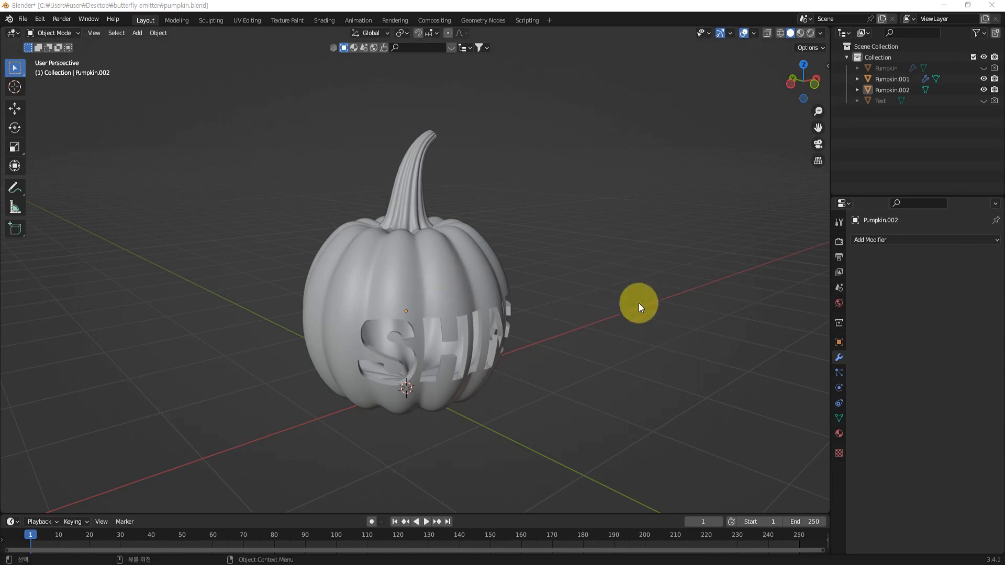
click(651, 303)
middle_drag(611, 330, 590, 365)
drag(590, 365, 316, 184)
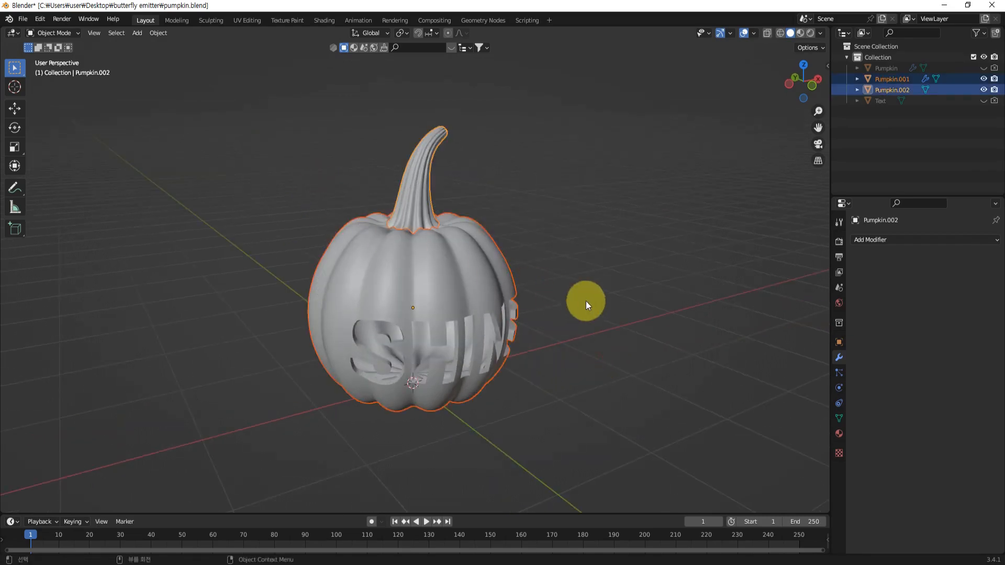
middle_drag(585, 301, 585, 309)
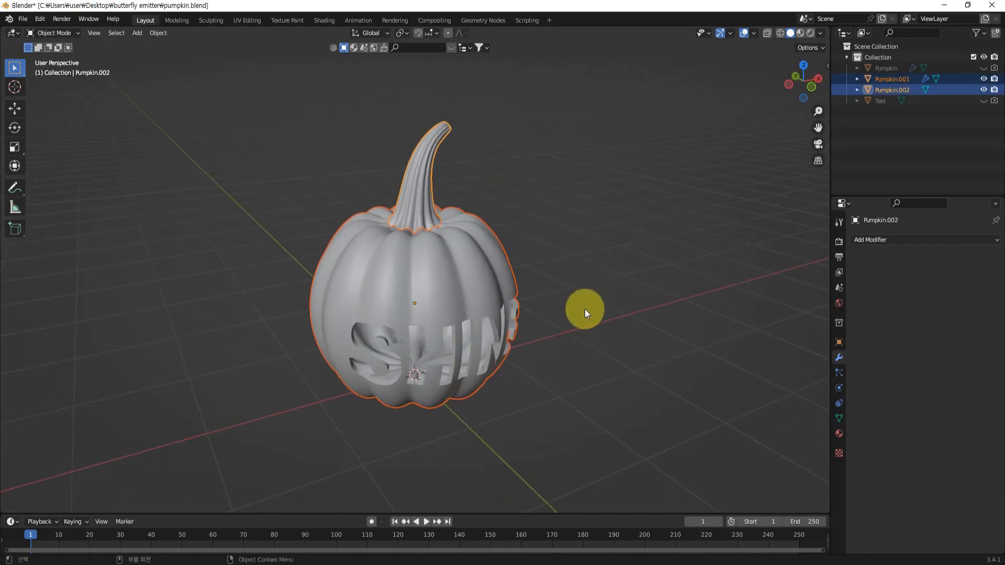
key(h)
Step: Add a 2 m mesh plane at the world origin
middle_drag(511, 312, 502, 337)
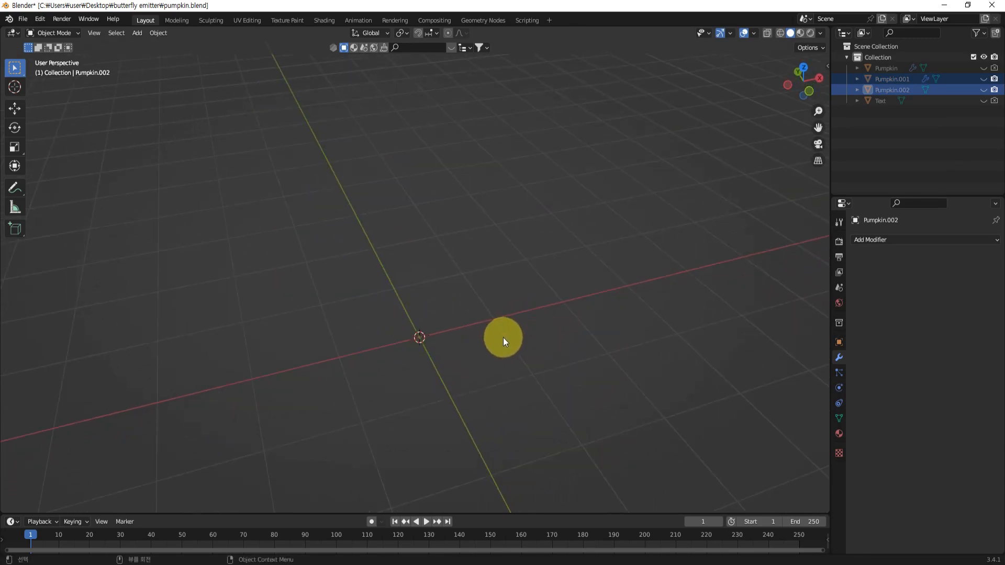
key(shift+a)
mouse_move(503, 337)
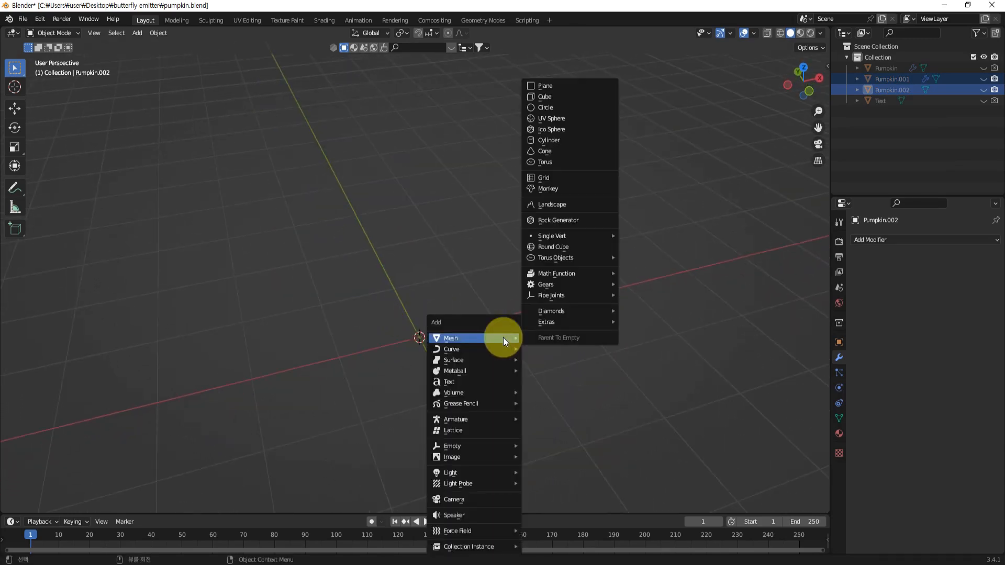
click(560, 86)
Step: Scale the plane by 2 along the X axis
middle_drag(503, 369, 626, 384)
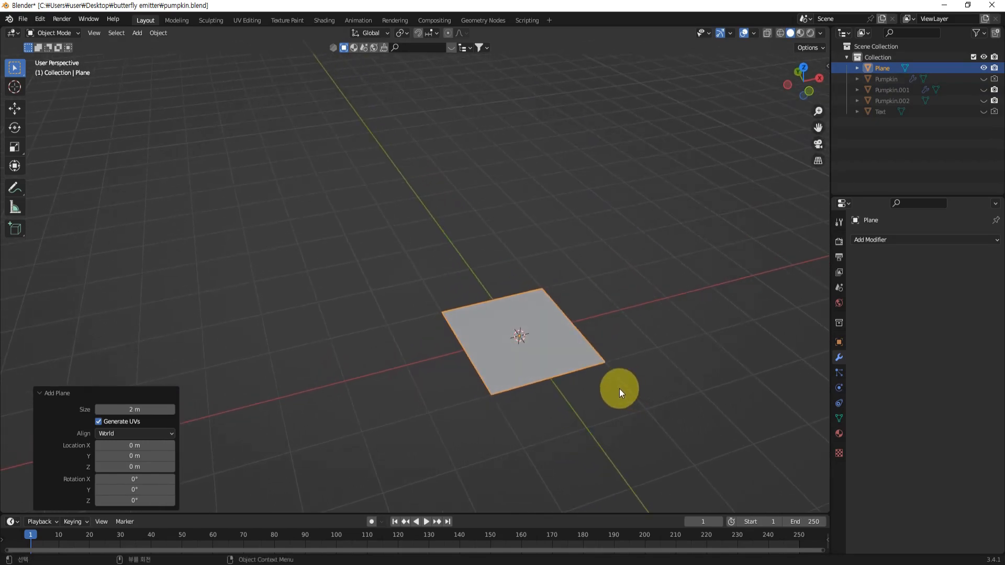
key(KP_1)
middle_drag(632, 336, 570, 369)
key(s)
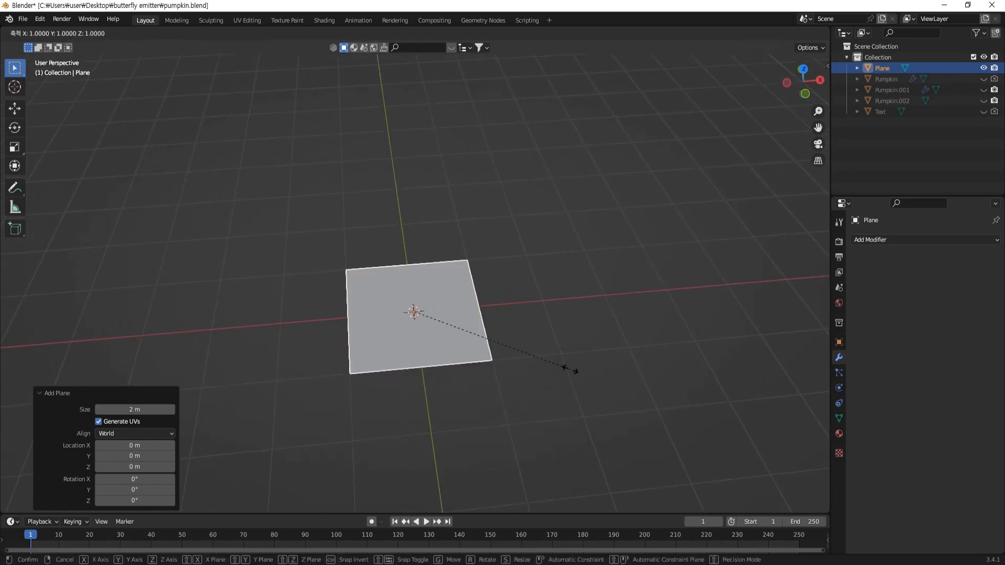
key(x)
key(2)
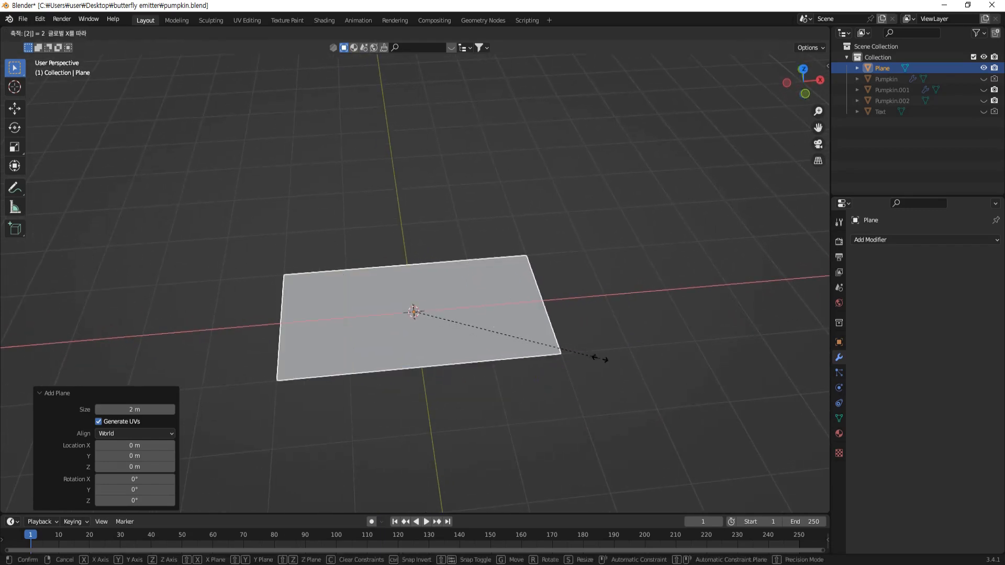
click(599, 359)
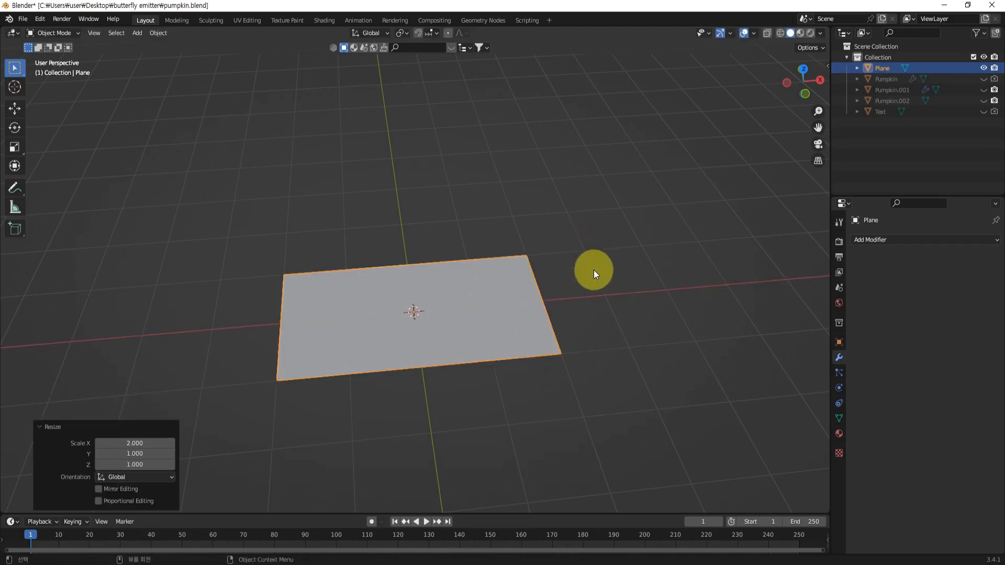
Step: Add one centred loop cut to the plane in Edit Mode, dividing its length into two halves, and return to Object Mode
click(597, 311)
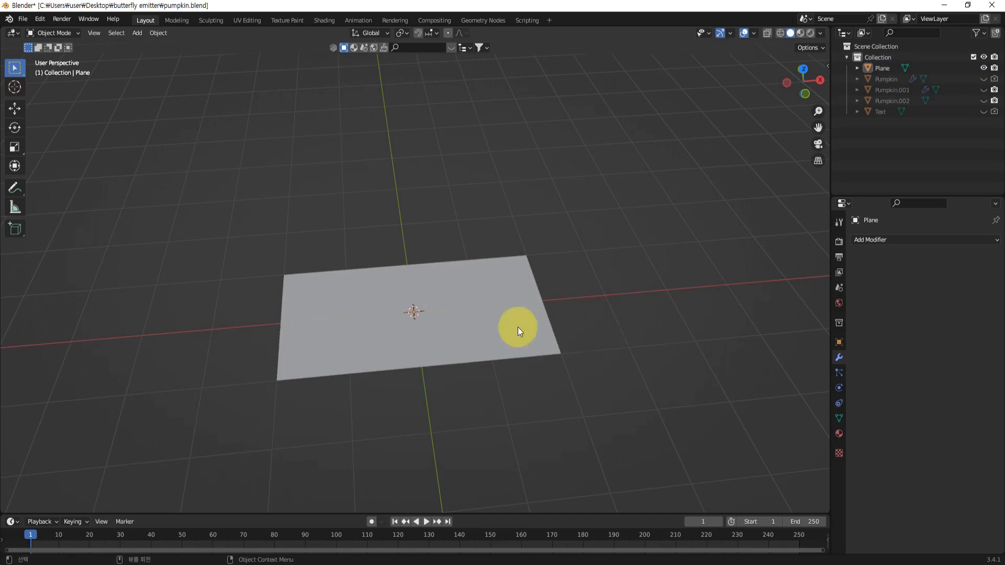
click(479, 319)
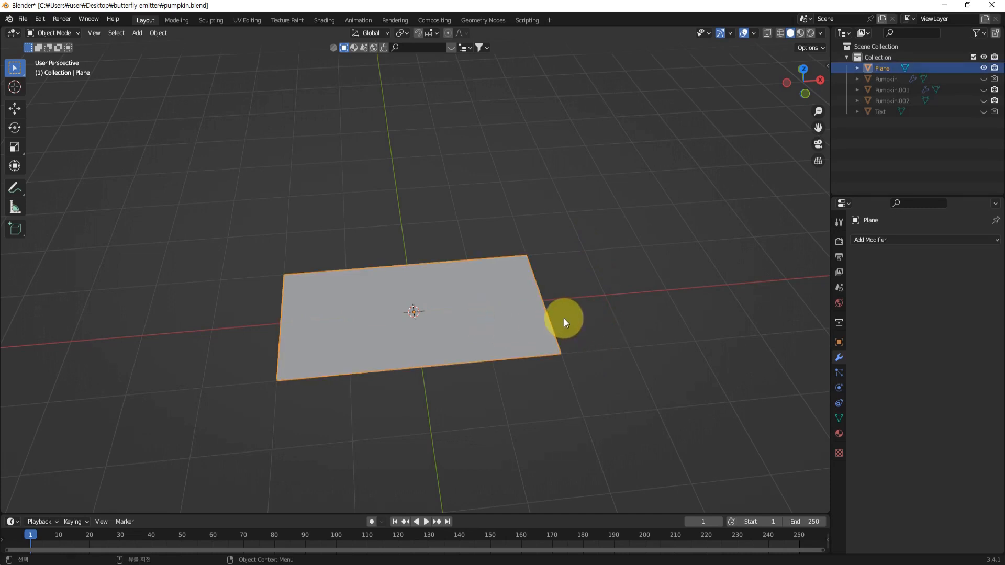
key(Tab)
mouse_move(569, 316)
middle_down()
mouse_move(607, 341)
mouse_move(587, 330)
mouse_move(597, 327)
mouse_move(588, 338)
middle_up()
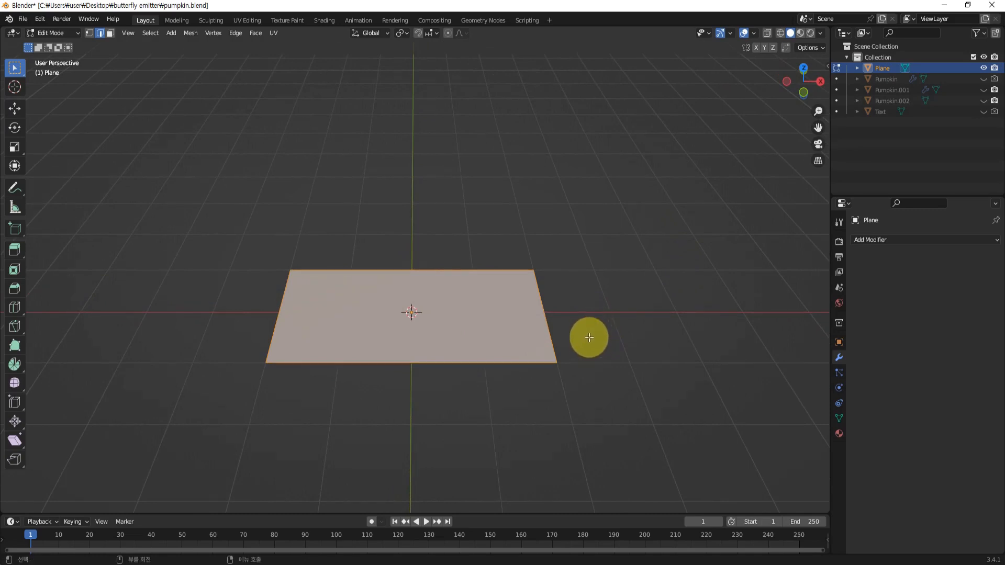
key(ctrl+r)
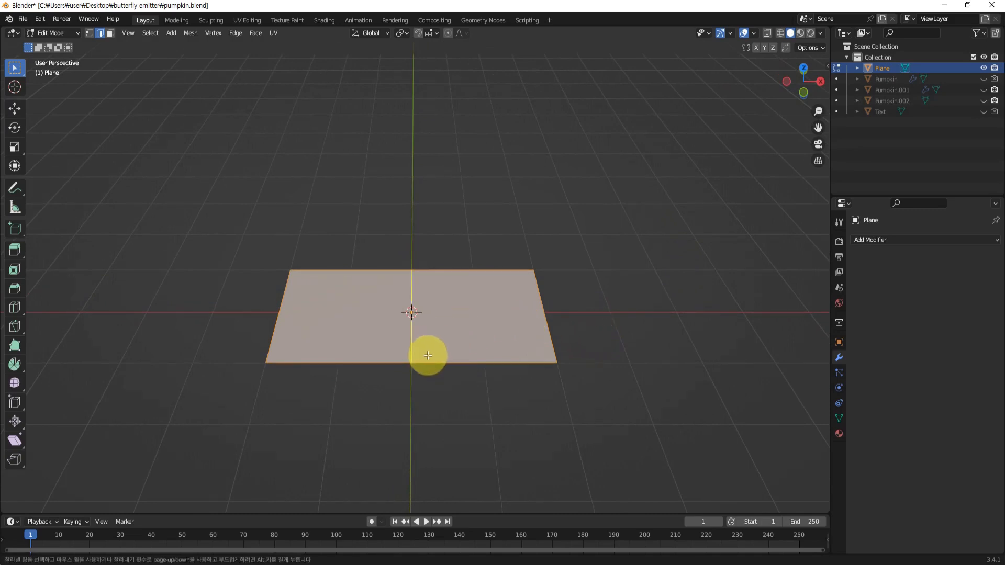
click(428, 356)
right_click(455, 361)
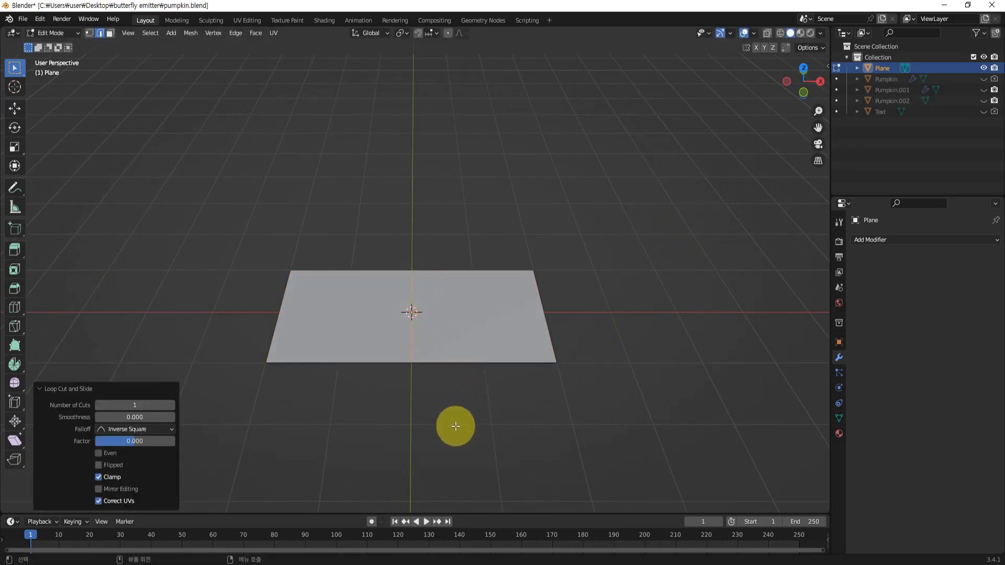
middle_drag(455, 417, 492, 370)
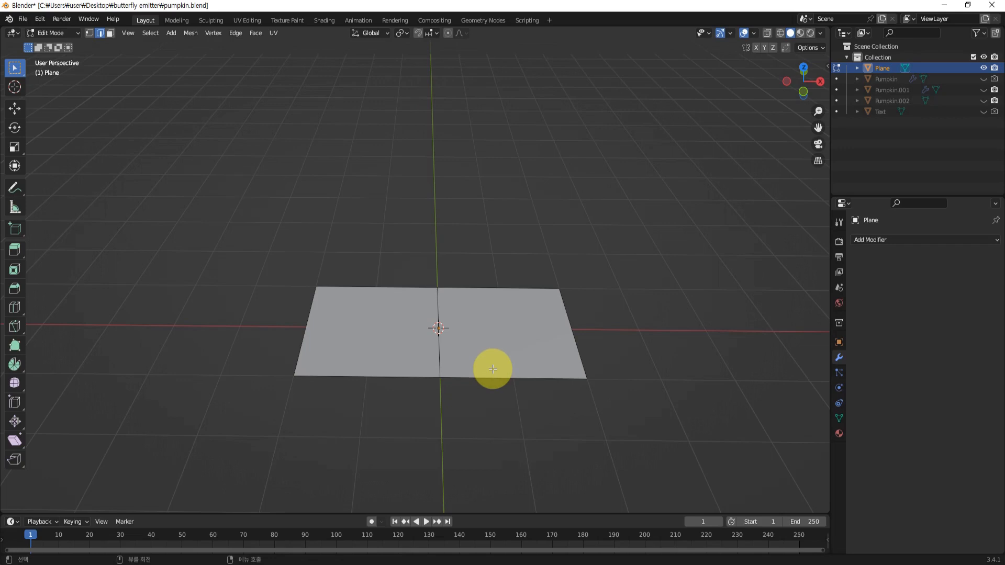
key(Tab)
scroll(492, 366, down, 3)
mouse_move(480, 374)
middle_down()
mouse_move(482, 404)
mouse_move(508, 397)
middle_up()
scroll(507, 398, up, 2)
click(695, 334)
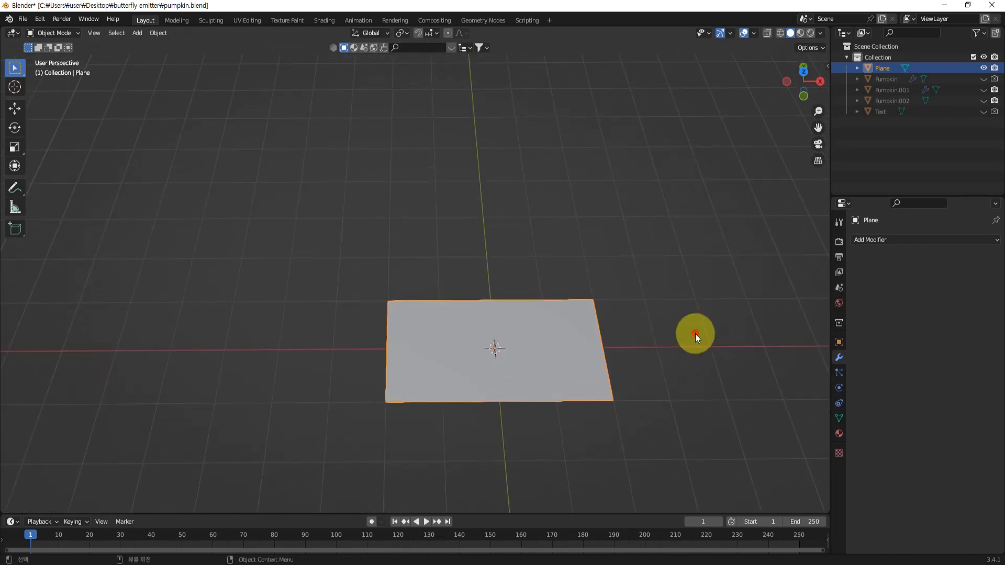
shift+middle_drag(673, 382, 642, 357)
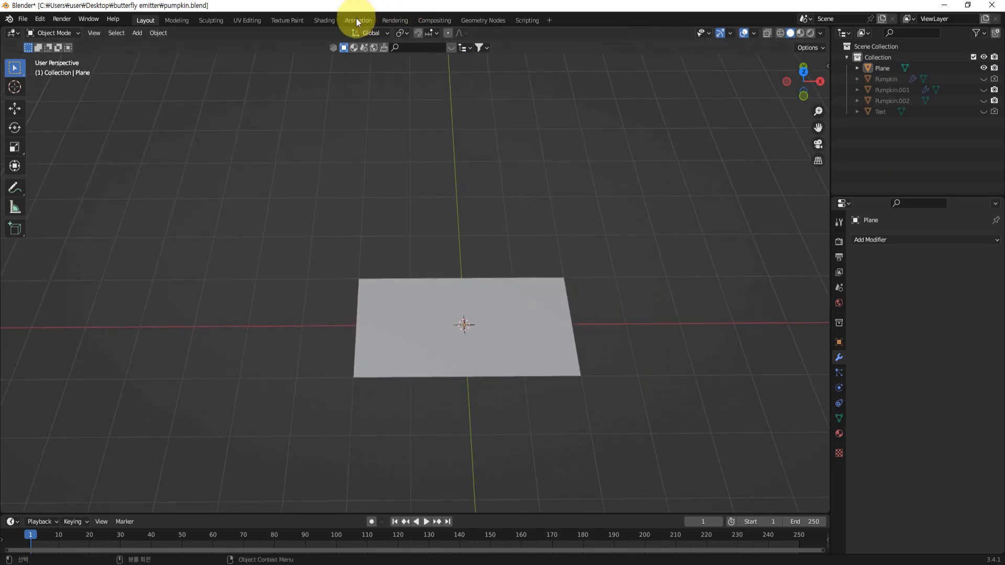
Step: Switch to the Shading workspace and create a new material for the plane
click(323, 20)
mouse_move(656, 262)
middle_down()
mouse_move(614, 300)
mouse_move(633, 273)
mouse_move(605, 236)
mouse_move(621, 238)
middle_up()
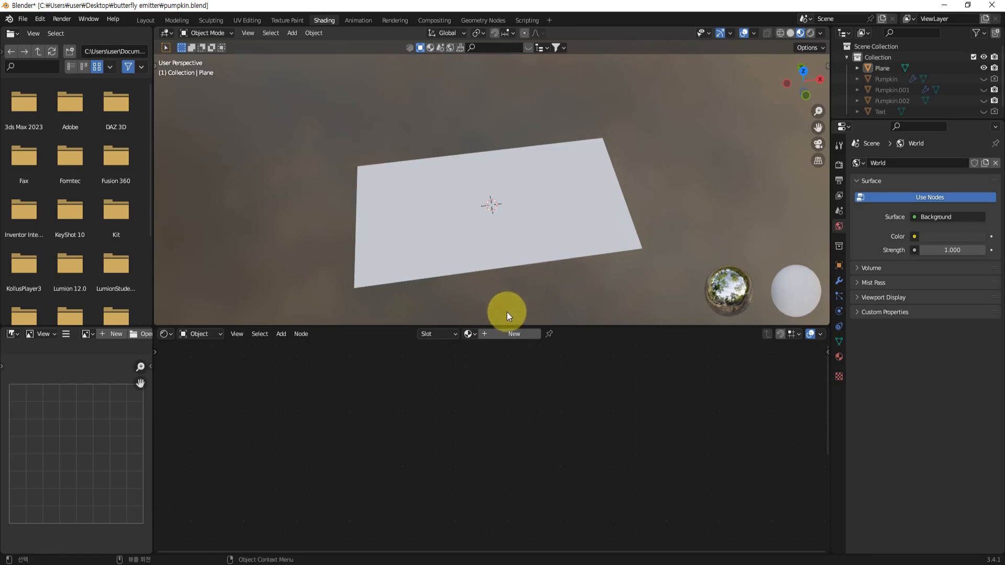
click(509, 238)
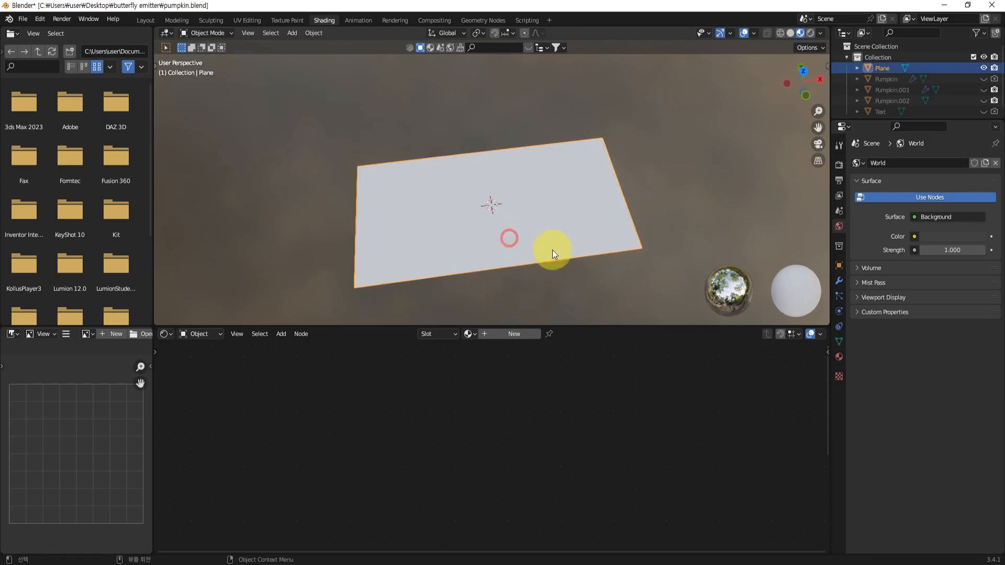
click(513, 335)
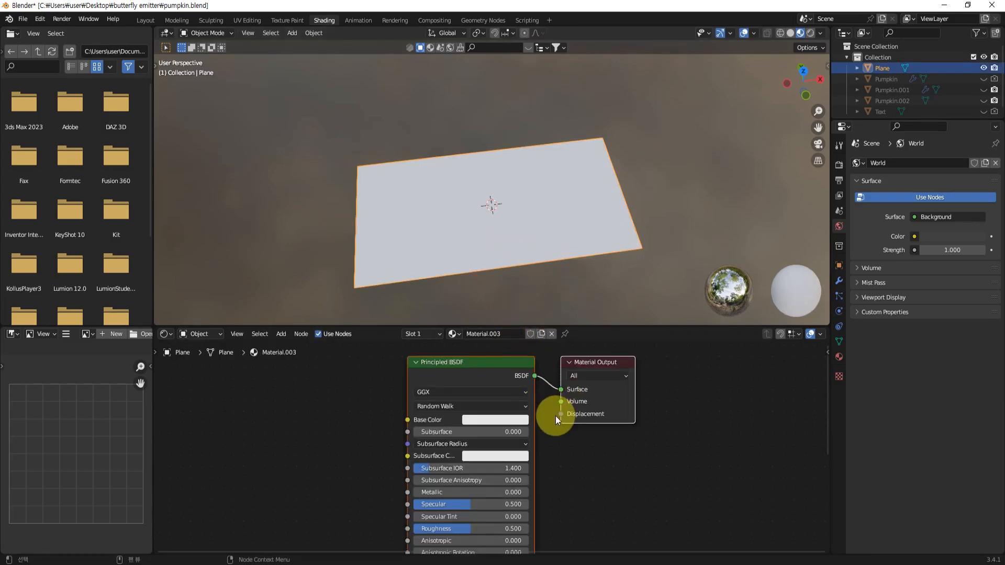
middle_drag(554, 415, 601, 432)
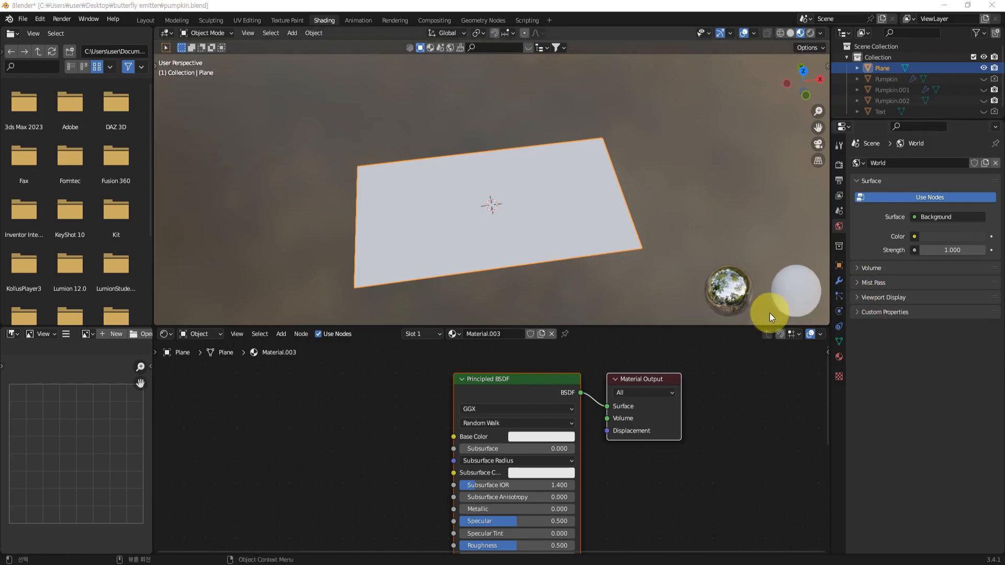
Step: Add an Image Texture node beside the Principled BSDF in the plane's material
middle_drag(366, 457, 389, 435)
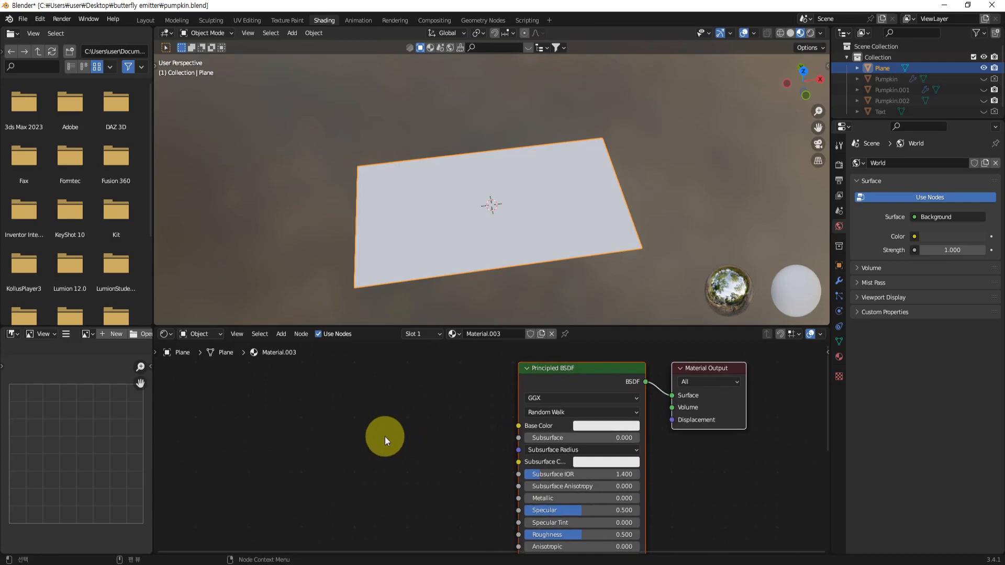
key(shift+a)
click(356, 422)
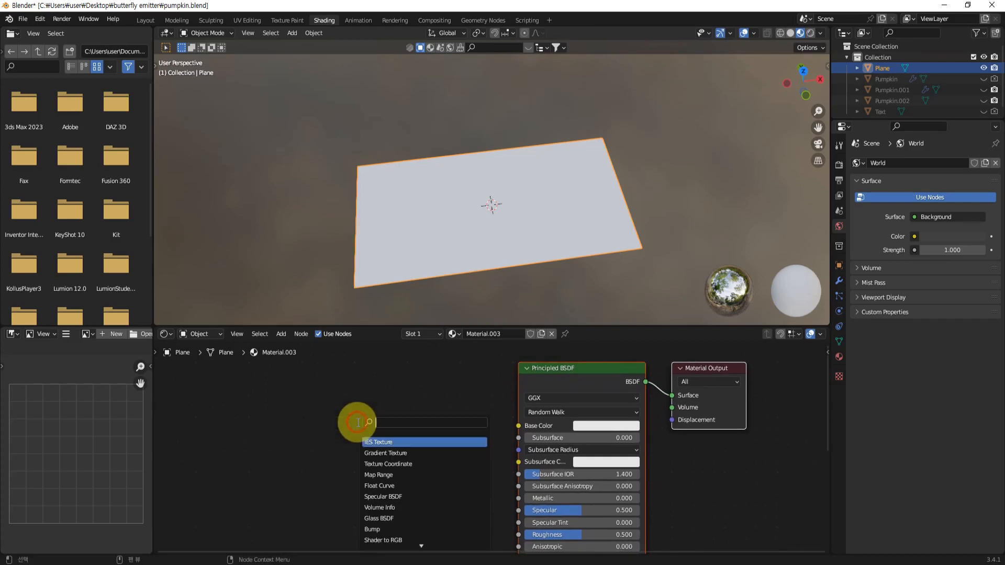
text(im)
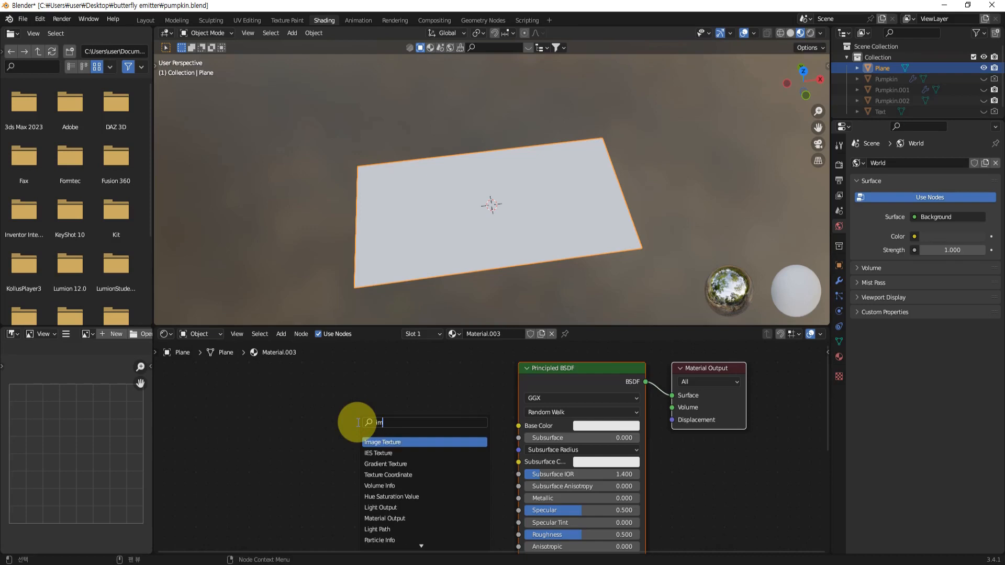
click(363, 442)
click(323, 430)
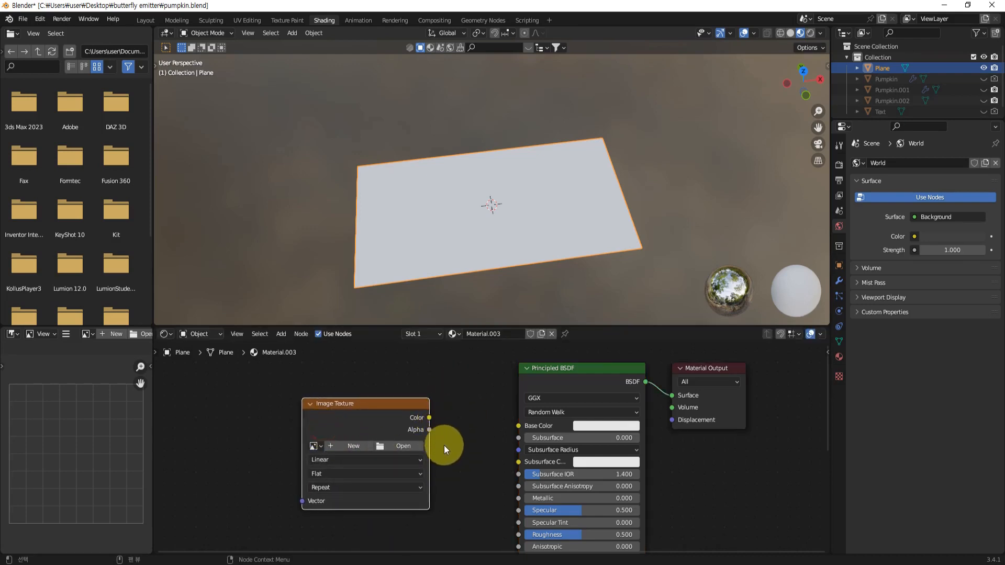
Step: Load butterfly.png into the Image Texture node and connect its Color output to the Principled BSDF's Base Color
middle_drag(444, 444, 457, 450)
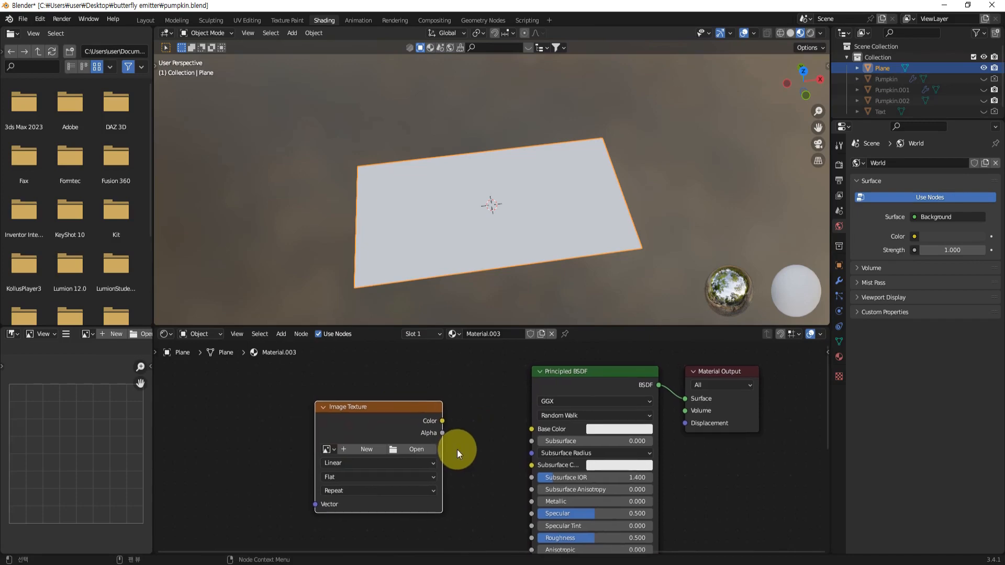
click(412, 448)
click(398, 233)
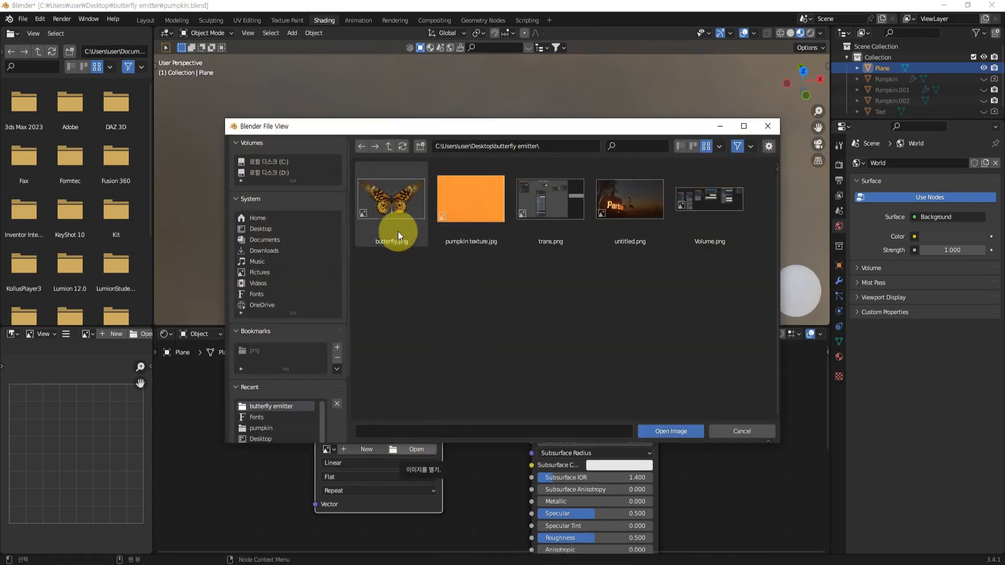
click(679, 432)
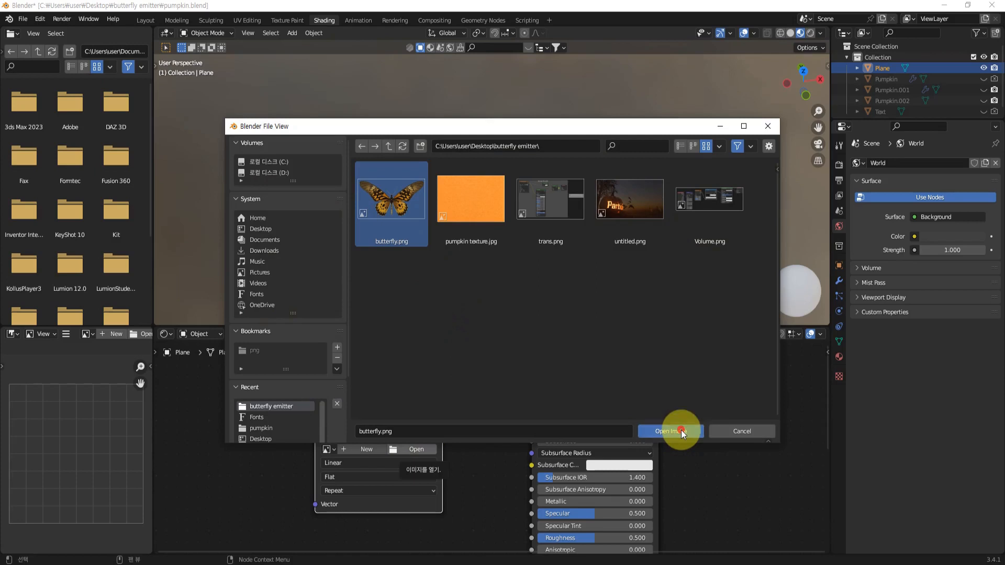
drag(430, 406, 524, 423)
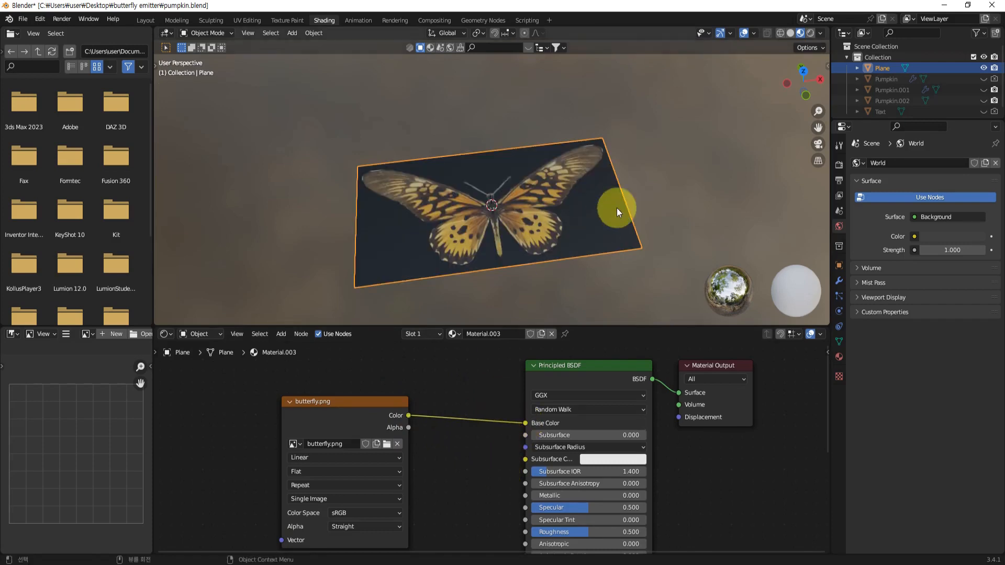
Step: Spread the Principled BSDF and Material Output nodes apart to make room between them
middle_drag(616, 209, 670, 224)
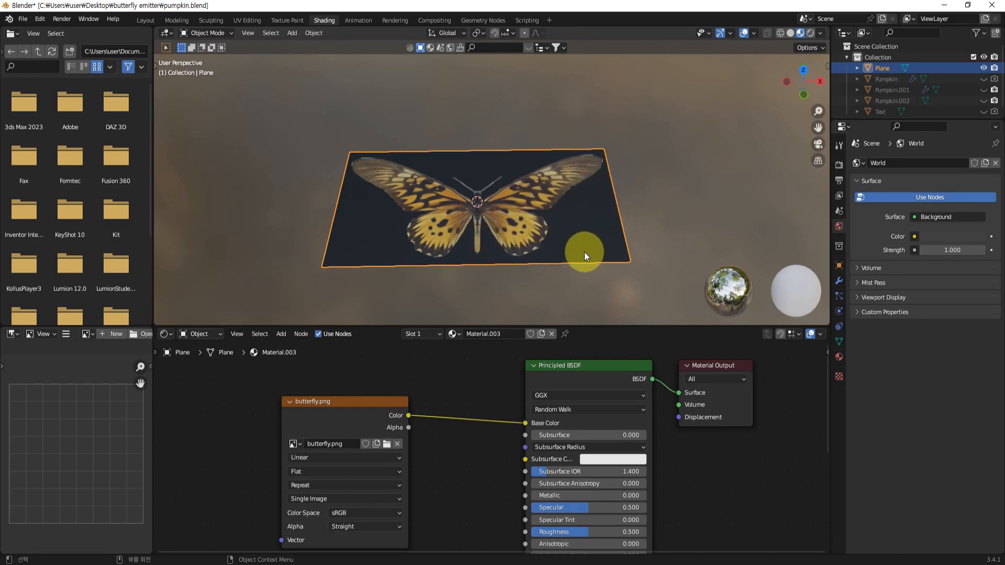
middle_drag(653, 179, 610, 281)
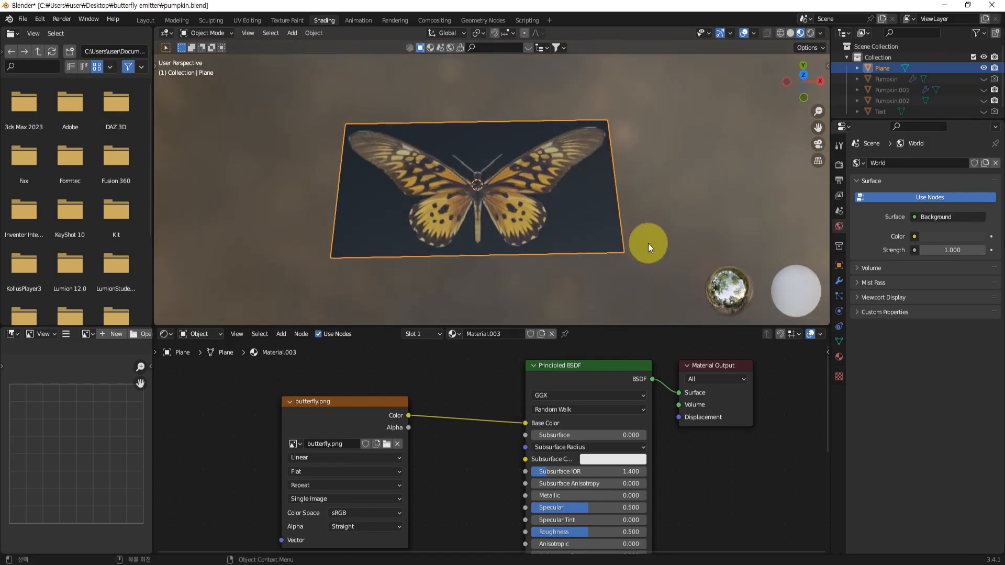
mouse_move(648, 244)
middle_down()
mouse_move(640, 263)
mouse_move(645, 243)
middle_up()
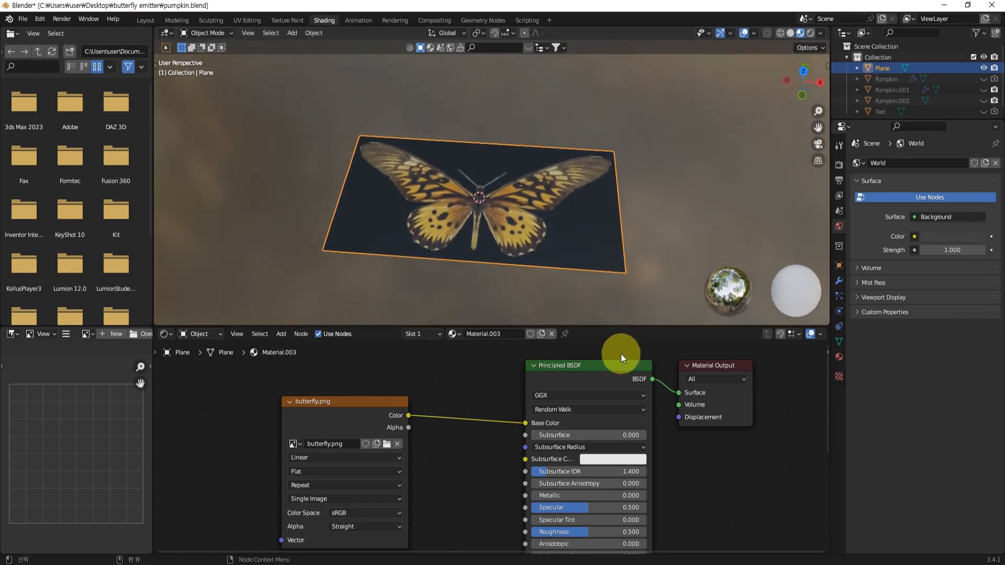
middle_drag(589, 266, 623, 231)
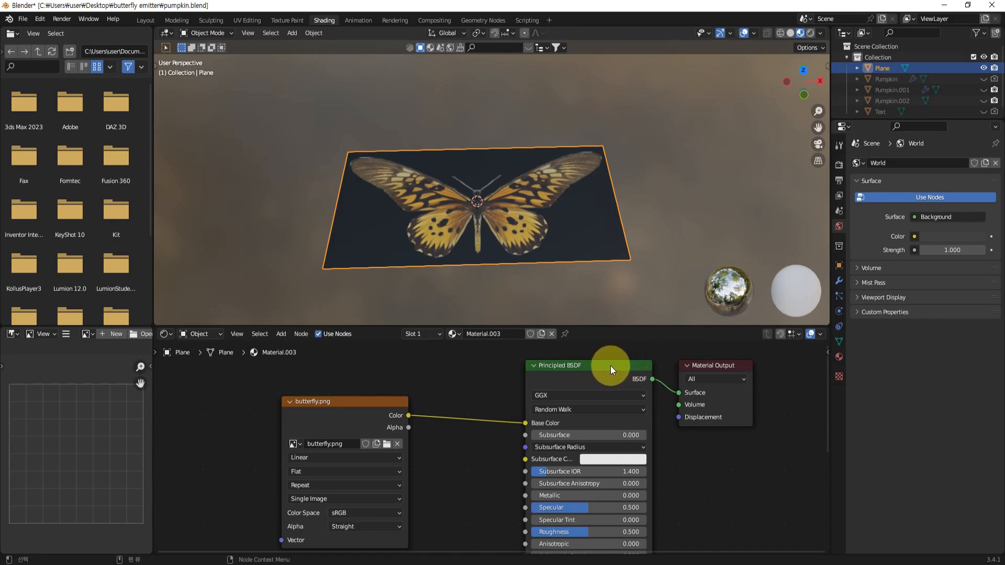
drag(610, 364, 534, 375)
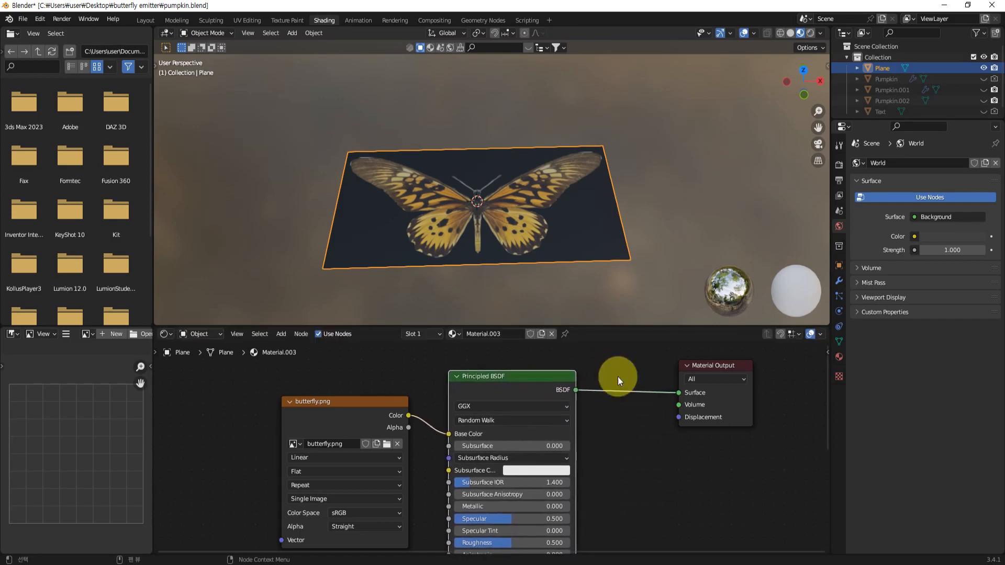
drag(713, 365, 738, 363)
middle_drag(600, 433, 589, 492)
middle_drag(601, 398, 600, 411)
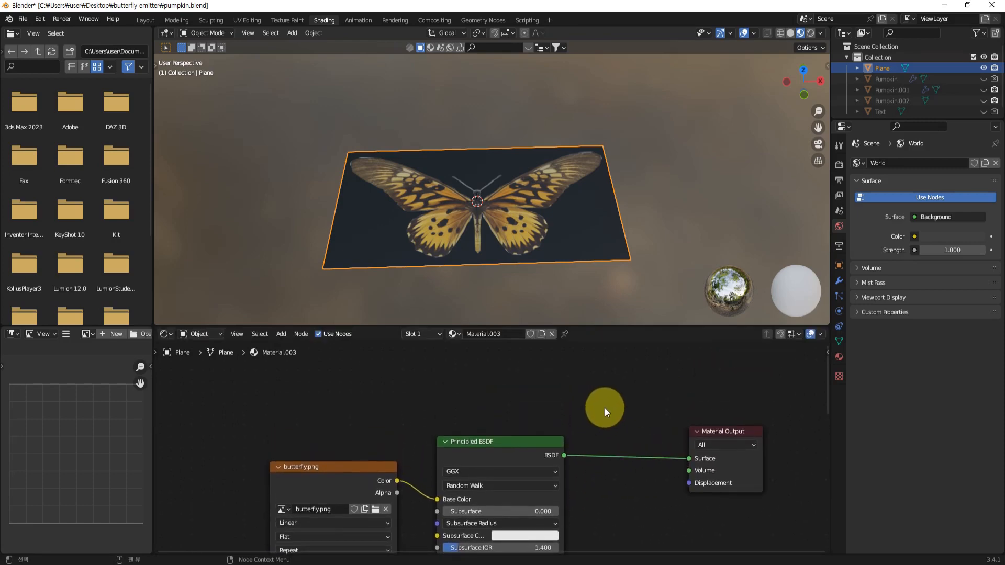
Step: Insert a Mix Shader node on the link between the Principled BSDF and the Material Output
key(shift+a)
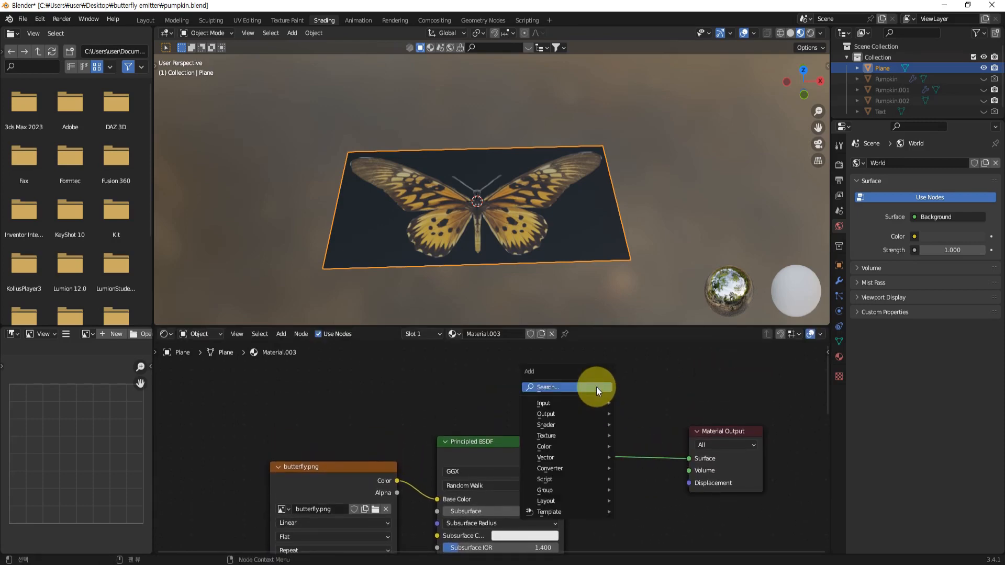
click(596, 387)
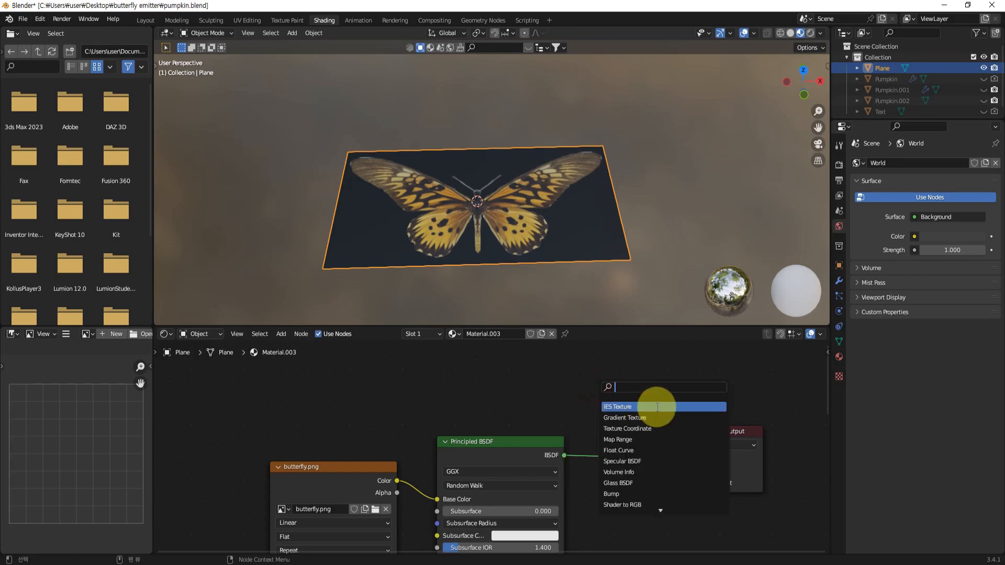
text(mix)
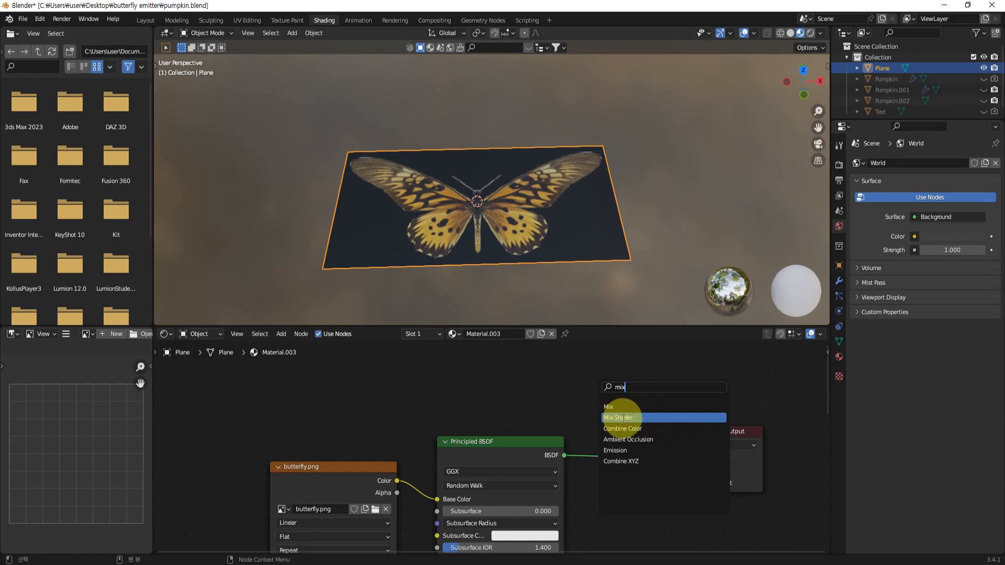
click(622, 417)
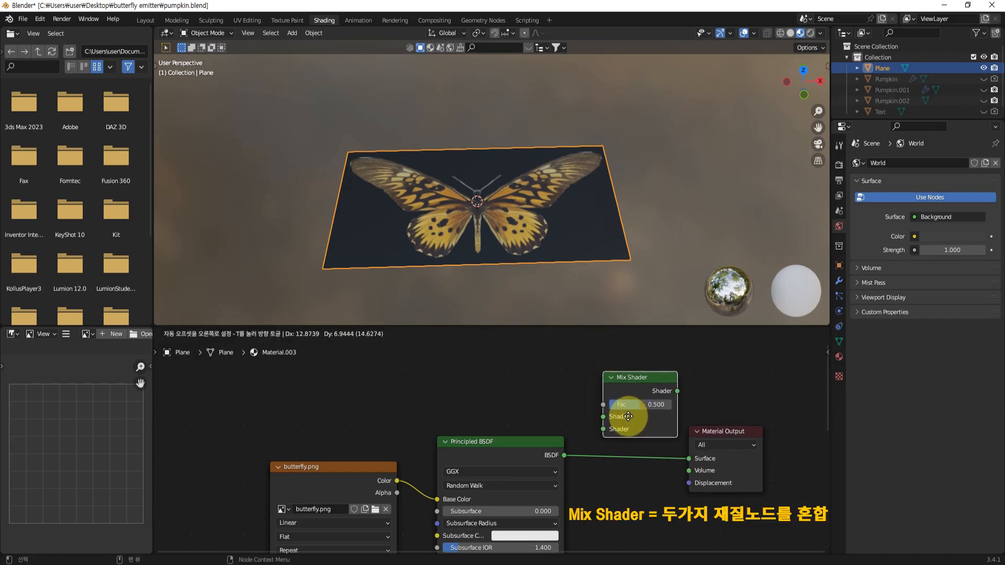
click(619, 437)
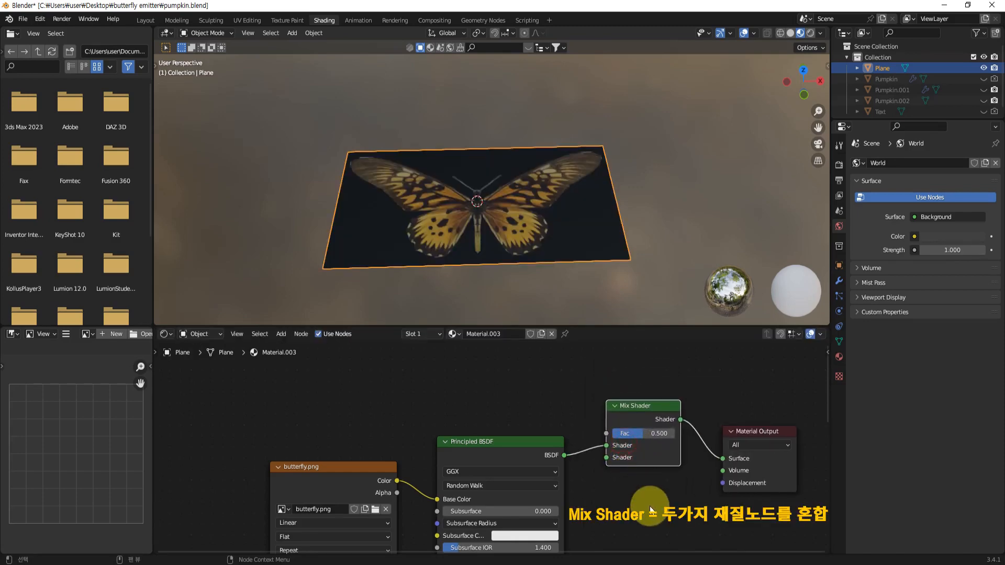
Step: Cut the link from the Principled BSDF to the Mix Shader and reconnect it to the second Shader input
middle_drag(627, 479, 630, 479)
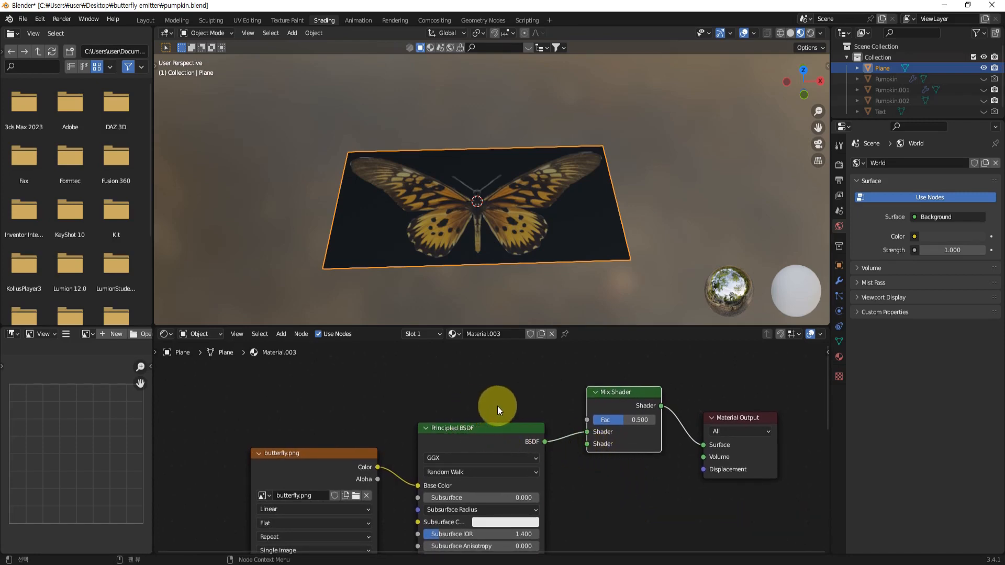
middle_drag(497, 406, 504, 386)
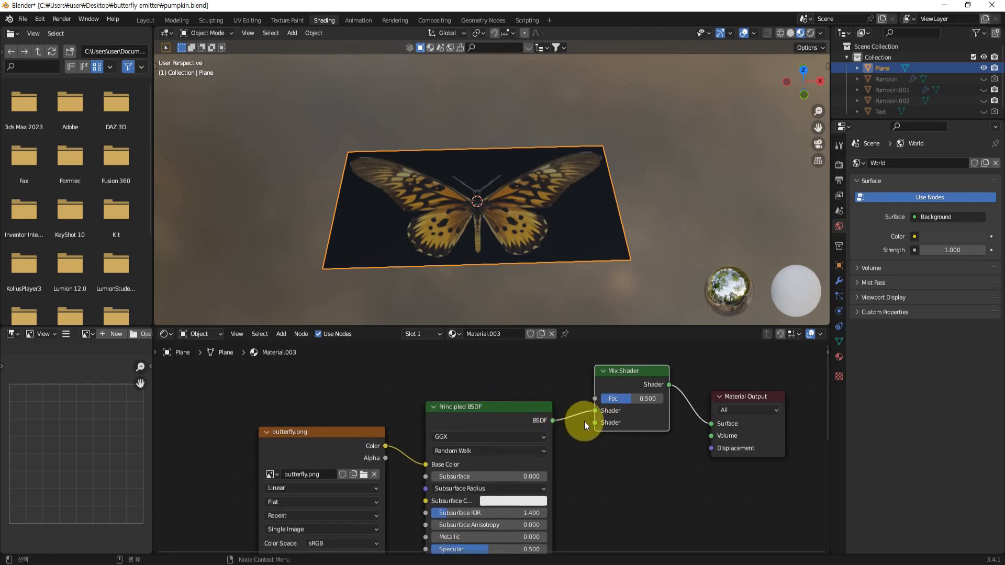
ctrl+right_drag(579, 401, 575, 425)
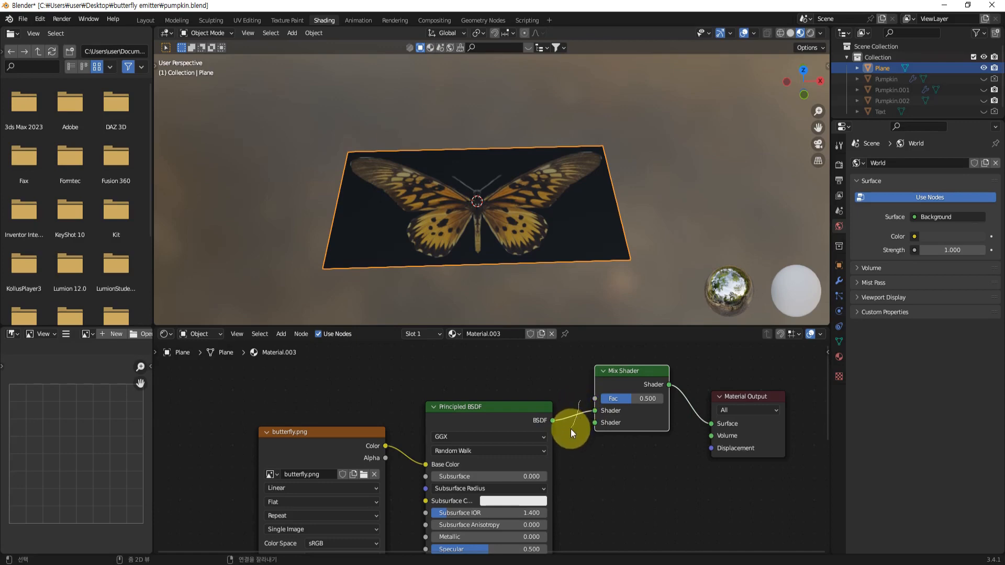
ctrl+right_drag(570, 428, 567, 440)
drag(554, 422, 594, 422)
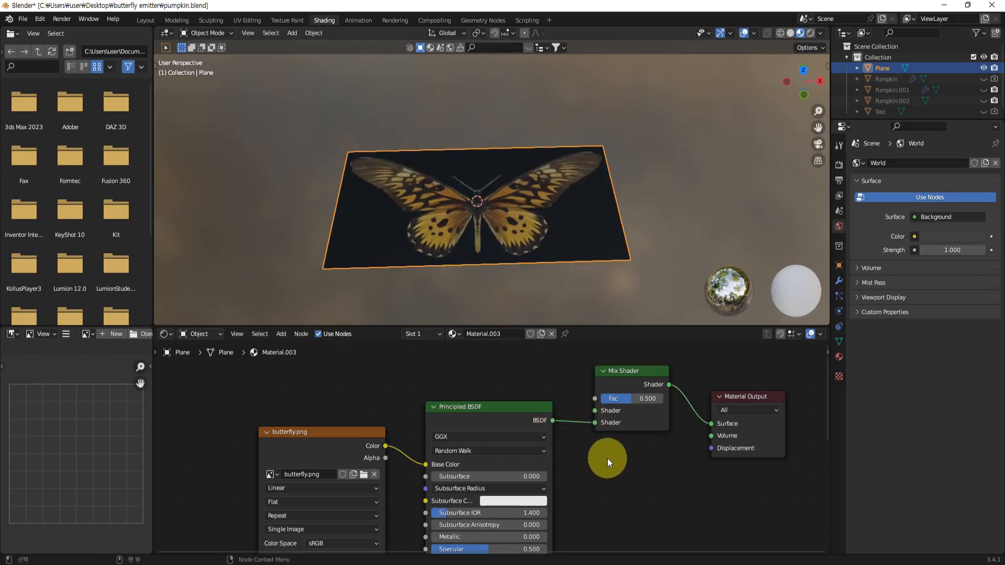
Step: Add a Transparent BSDF node above the Principled BSDF and connect it to the Mix Shader's first Shader input
middle_drag(611, 451, 621, 478)
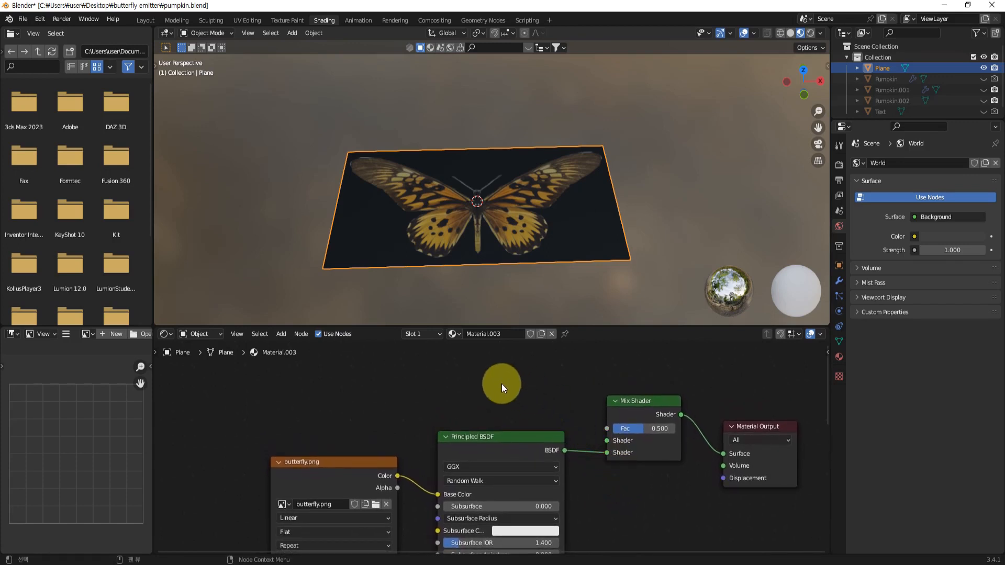
middle_drag(519, 379, 521, 386)
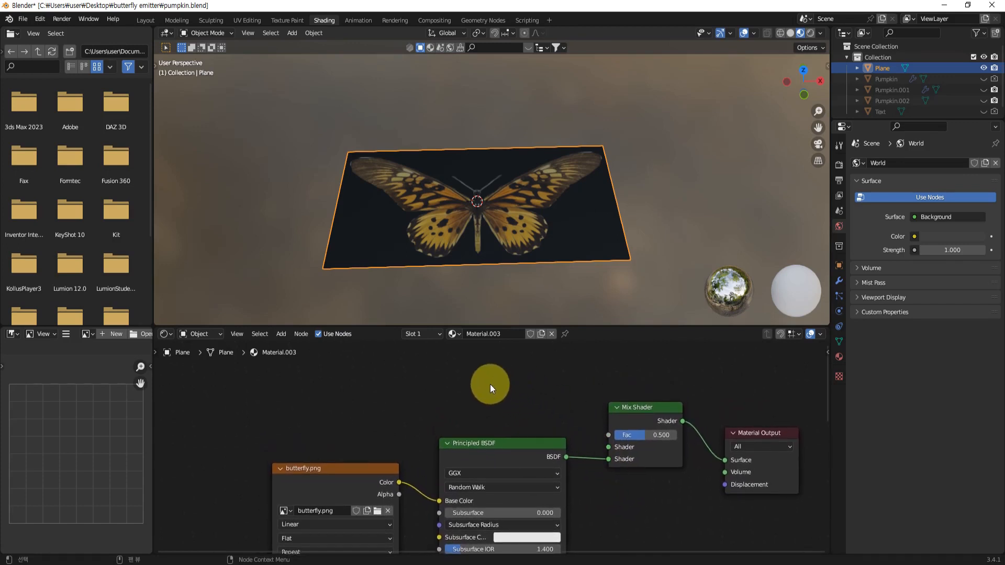
key(shift+a)
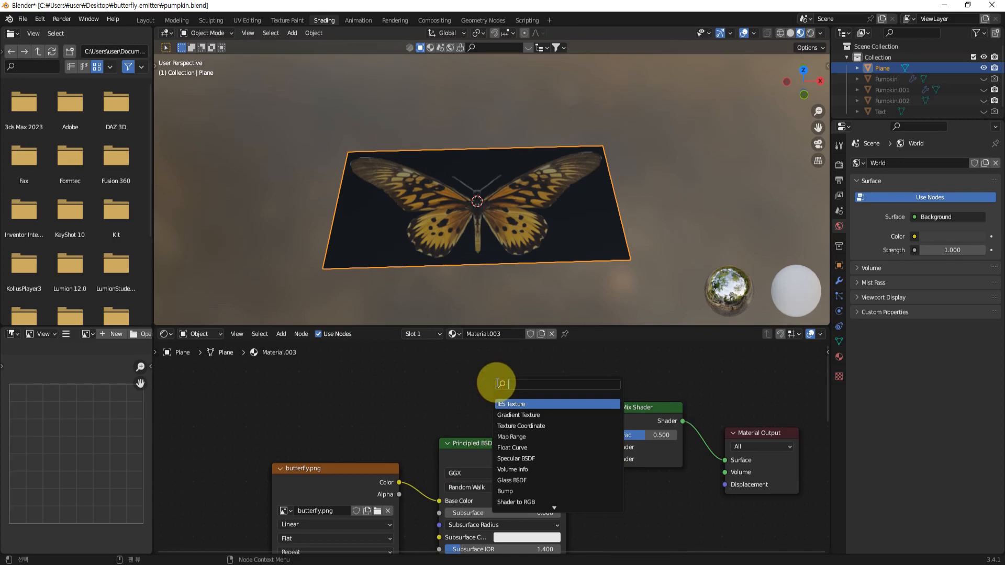
text(trans)
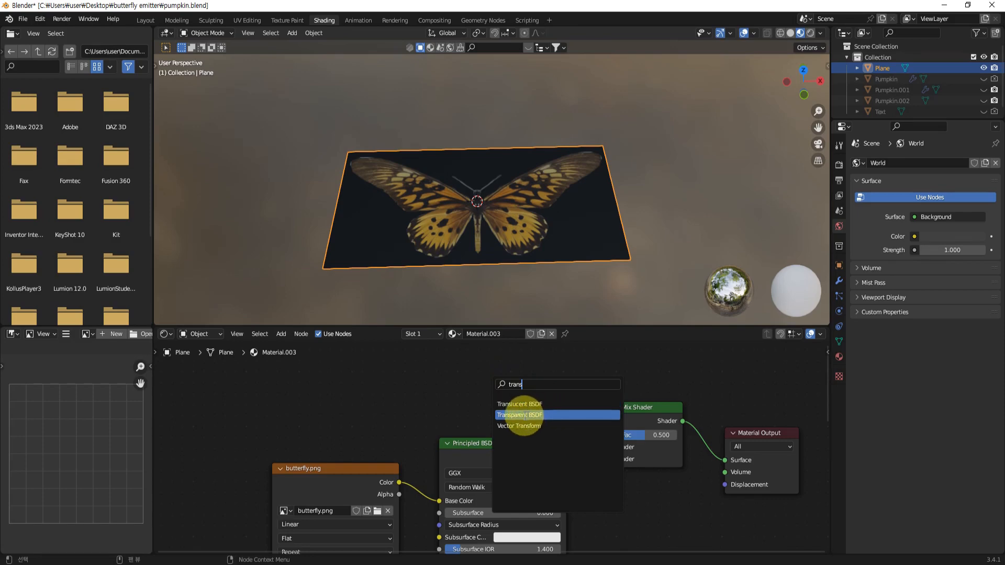
click(521, 415)
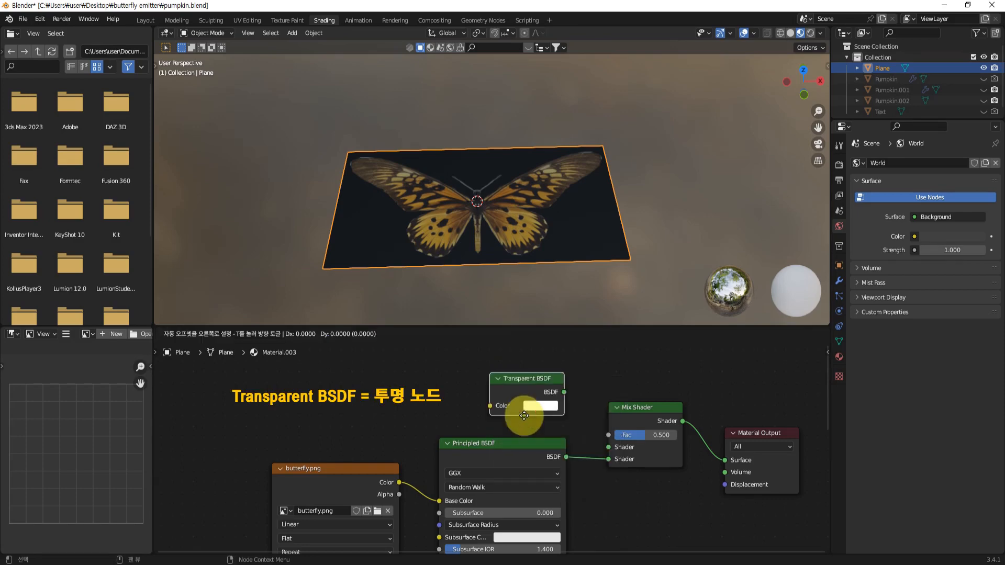
click(497, 413)
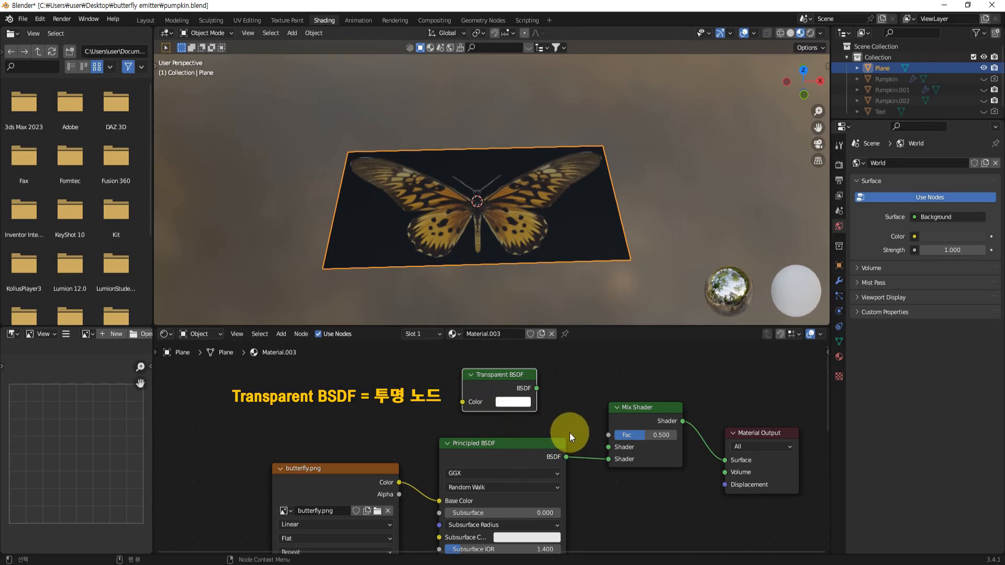
middle_drag(565, 428, 554, 419)
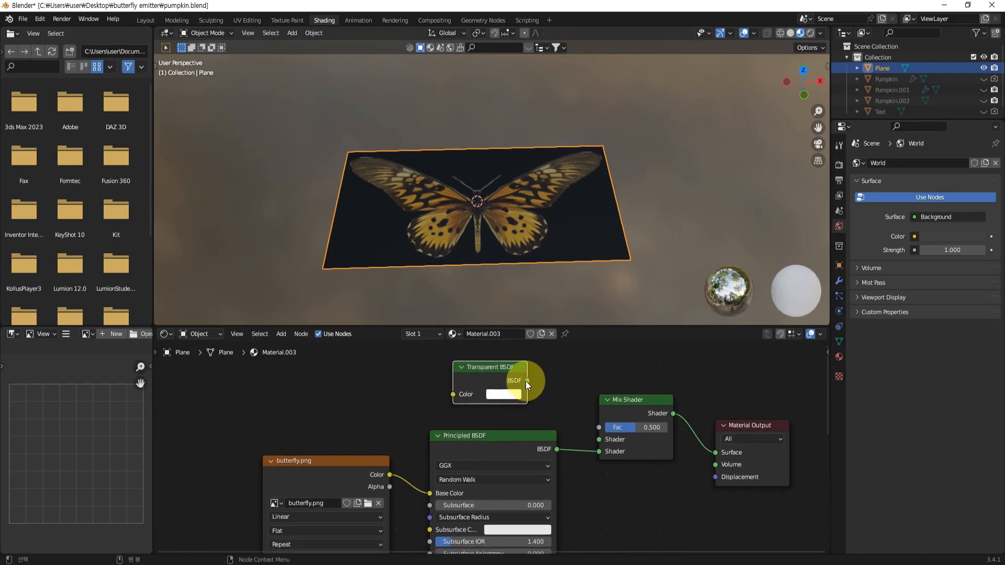
drag(526, 381, 599, 440)
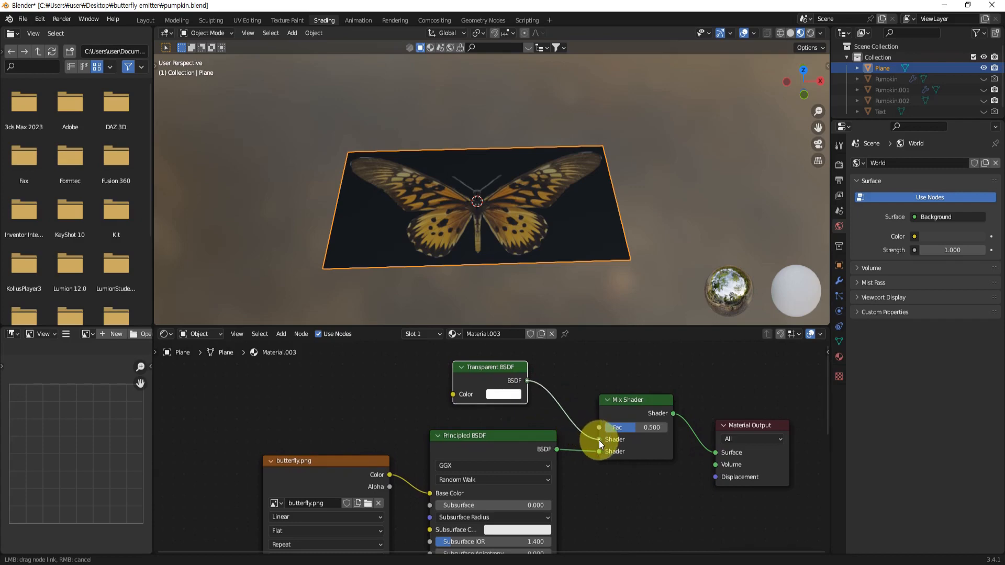
Step: Move the butterfly.png image node up beside the Principled BSDF and connect its Alpha output to the Mix Shader's Fac input
drag(598, 441, 597, 442)
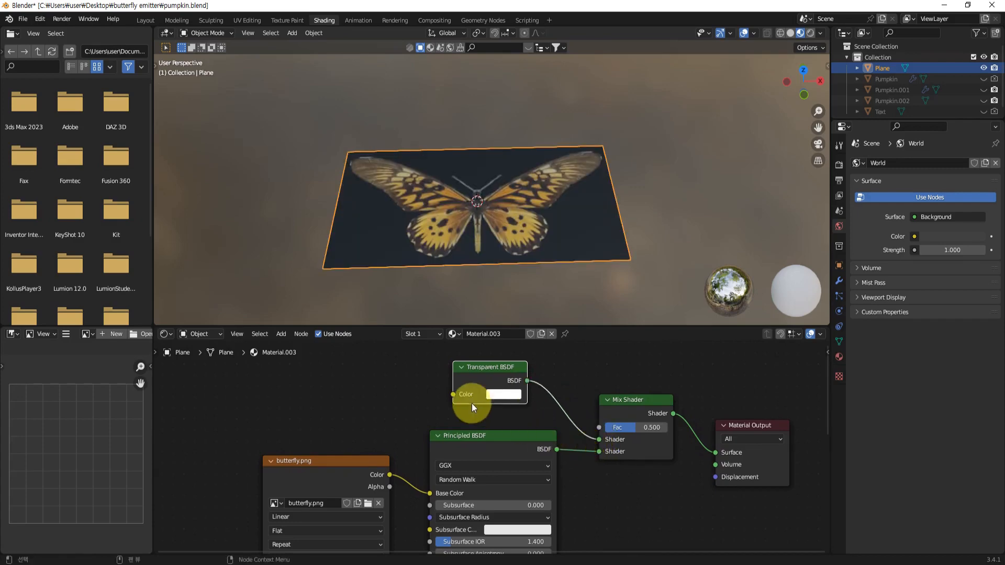
drag(372, 460, 359, 438)
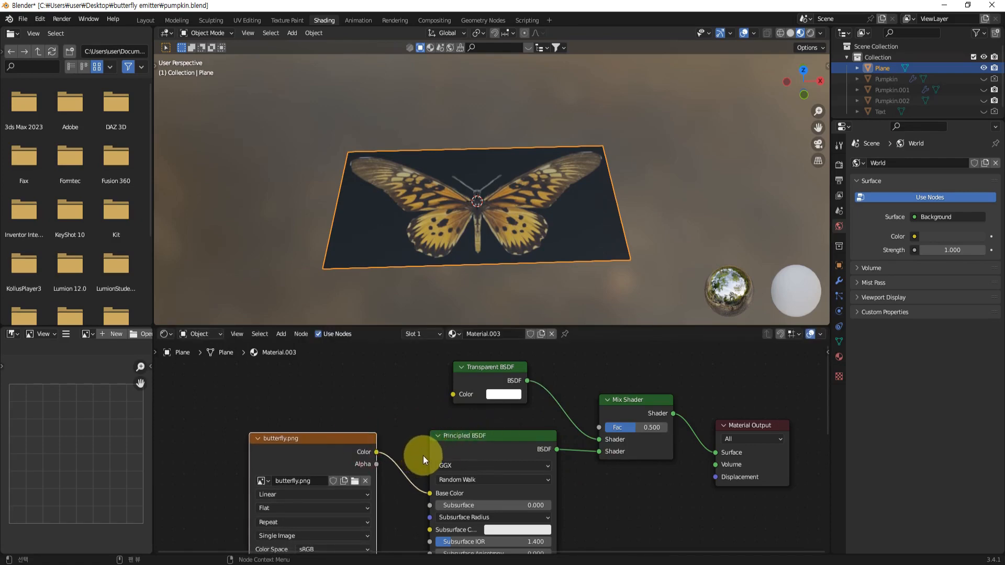
middle_drag(429, 453, 449, 453)
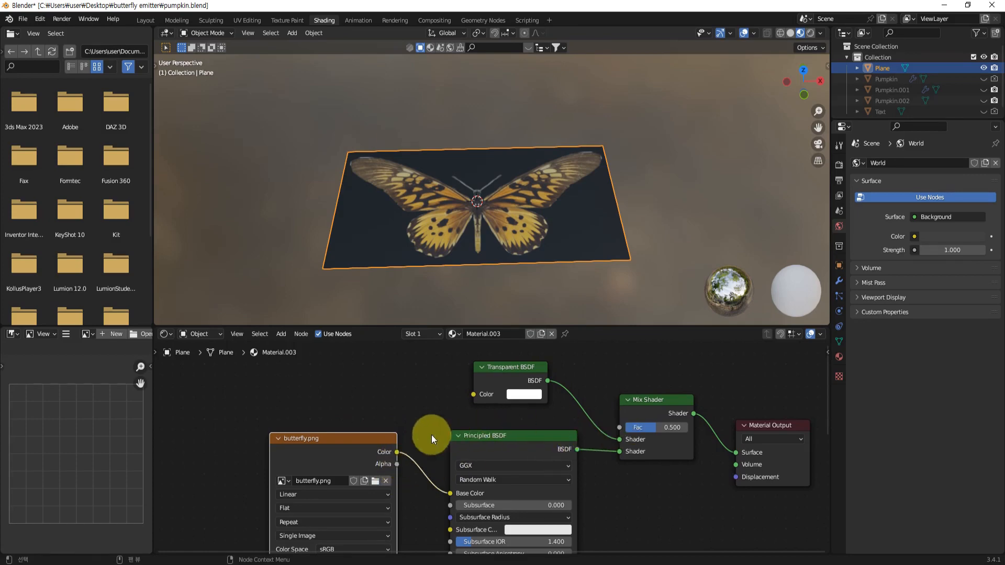
drag(397, 465, 619, 427)
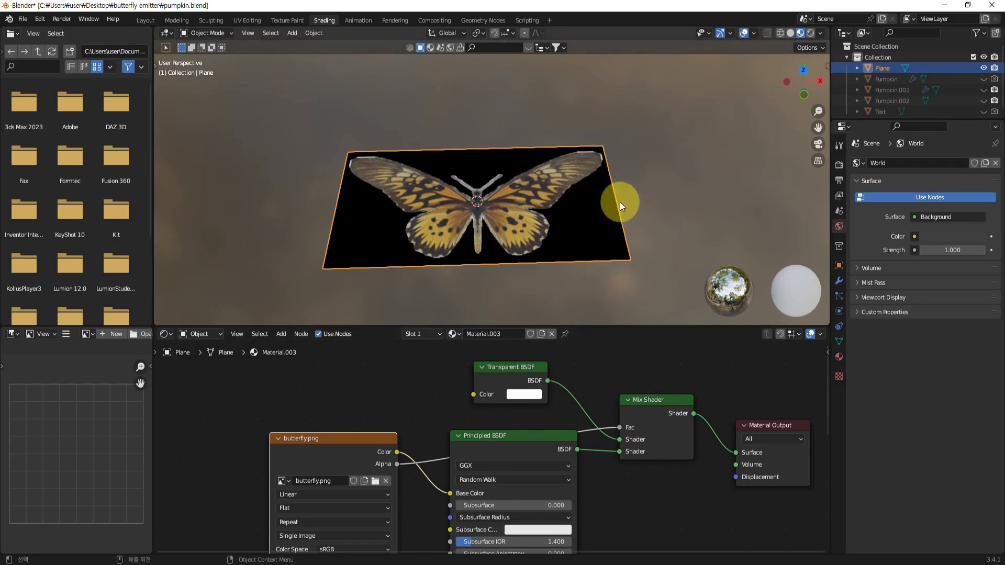
middle_drag(619, 202, 644, 230)
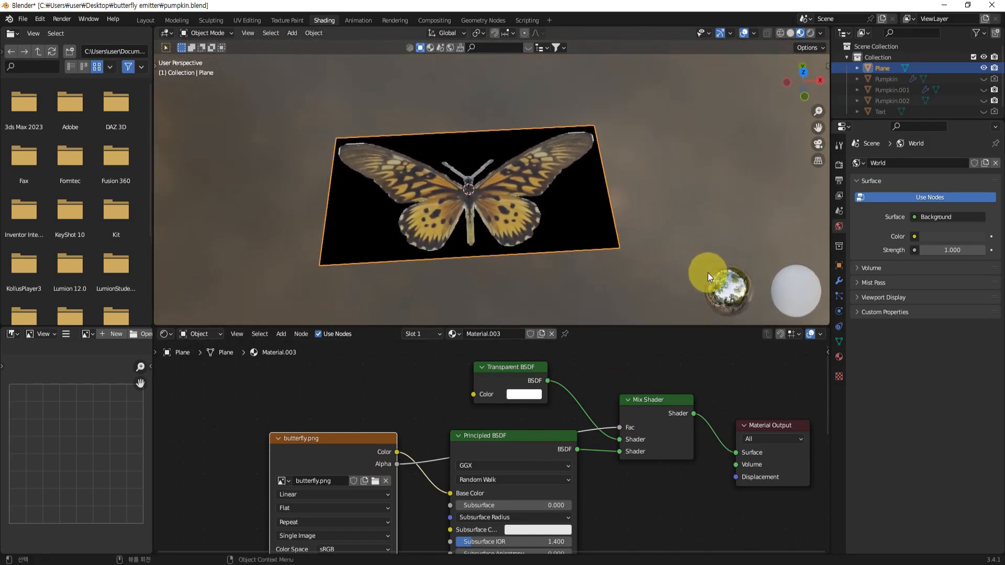
Step: Set the render engine to Cycles with GPU Compute as the device
click(839, 164)
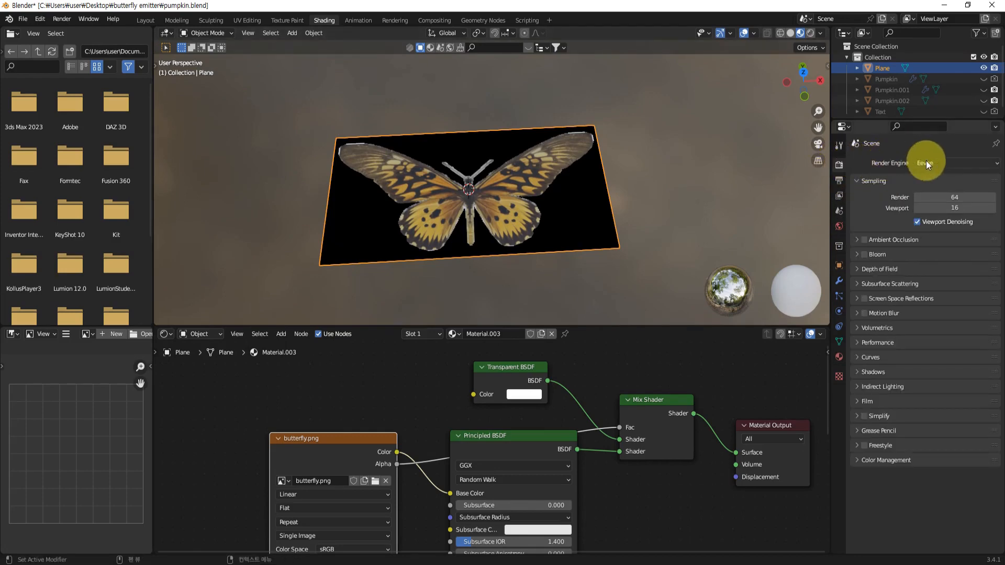
click(940, 162)
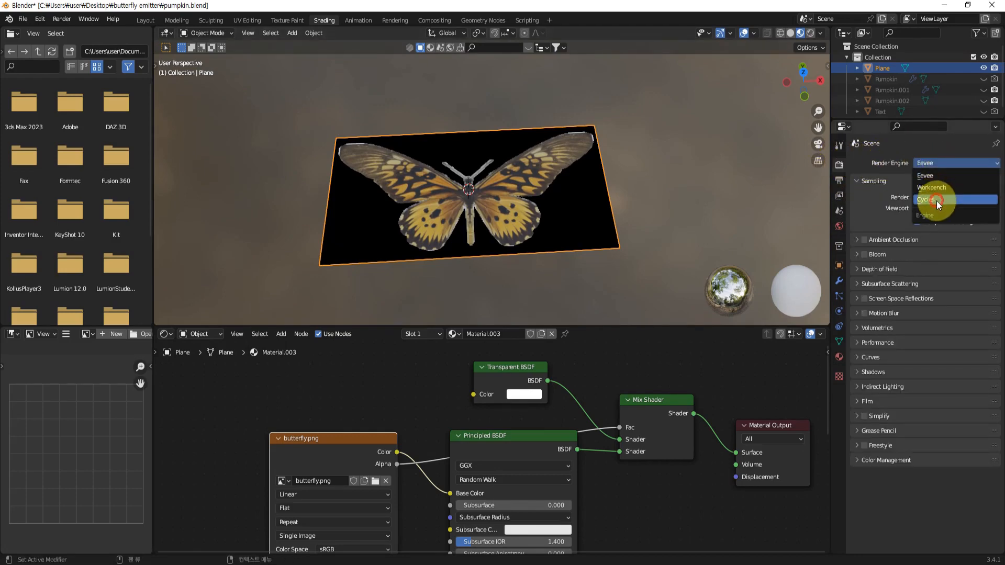
click(937, 200)
click(935, 192)
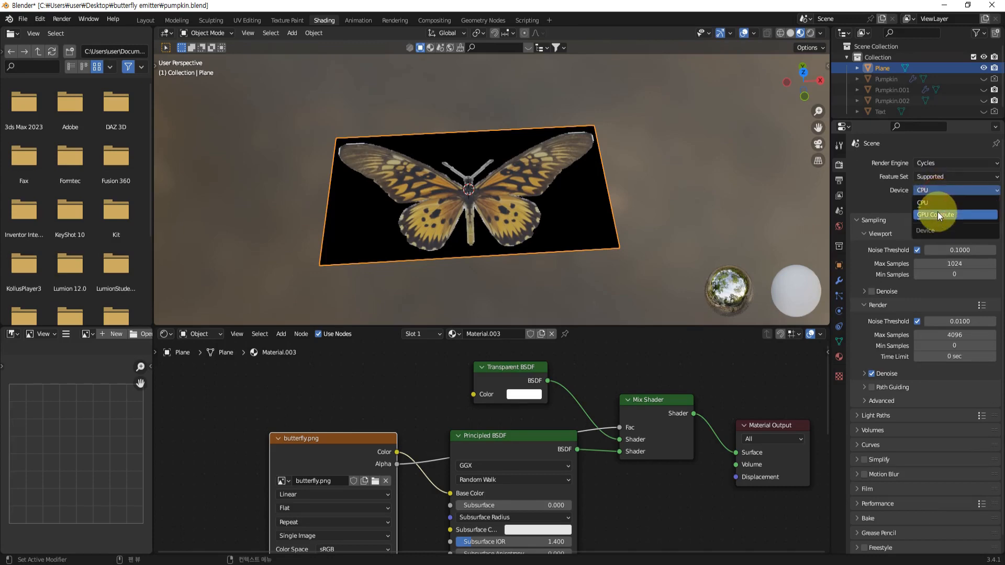
click(937, 214)
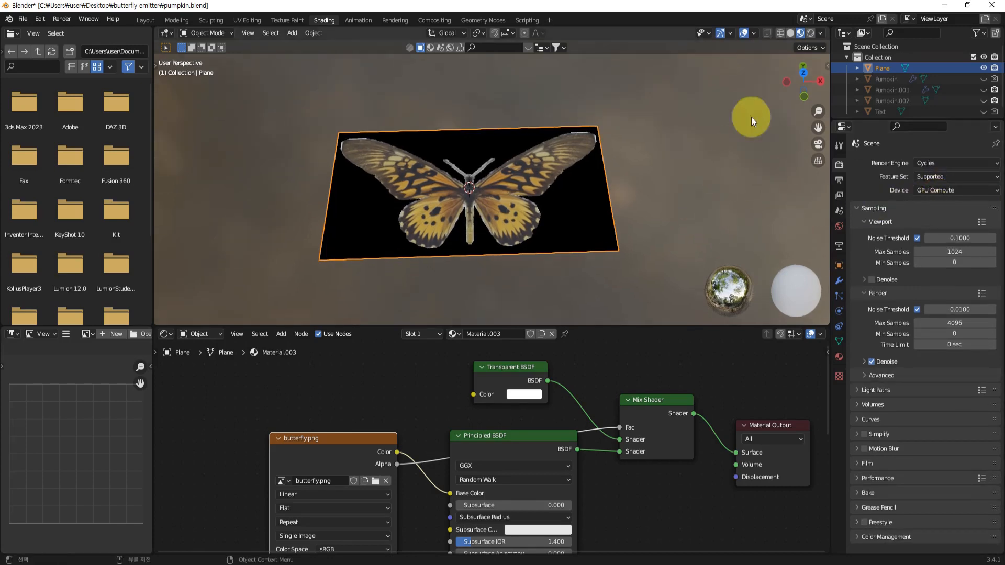
Step: Display the viewport in Rendered shading and inspect the butterfly's transparency with the plane deselected
click(808, 33)
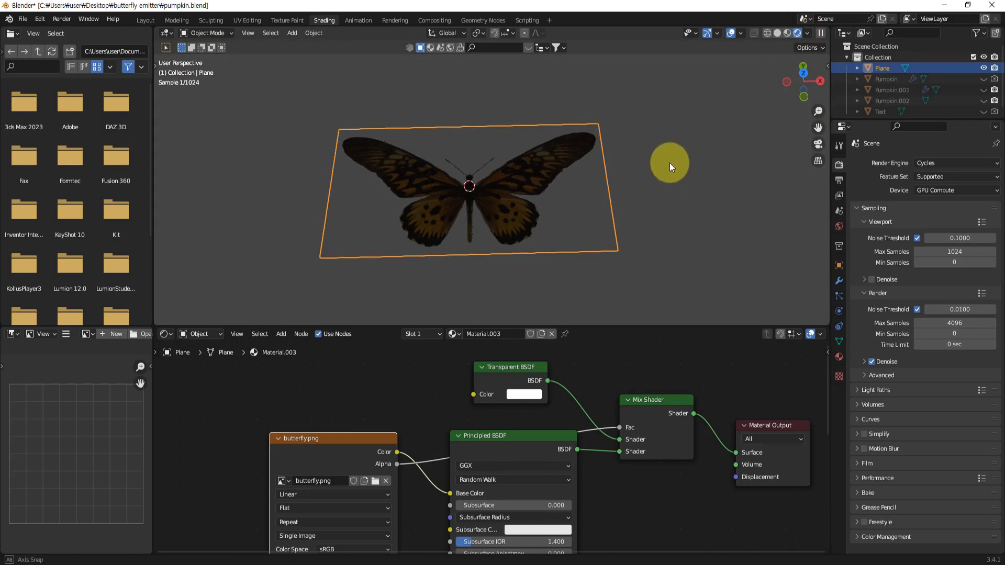
click(668, 199)
mouse_move(657, 225)
middle_down()
mouse_move(683, 255)
mouse_move(642, 230)
mouse_move(654, 164)
mouse_move(714, 191)
mouse_move(707, 247)
mouse_move(647, 241)
mouse_move(658, 182)
mouse_move(698, 215)
mouse_move(679, 240)
mouse_move(661, 234)
mouse_move(652, 211)
middle_up()
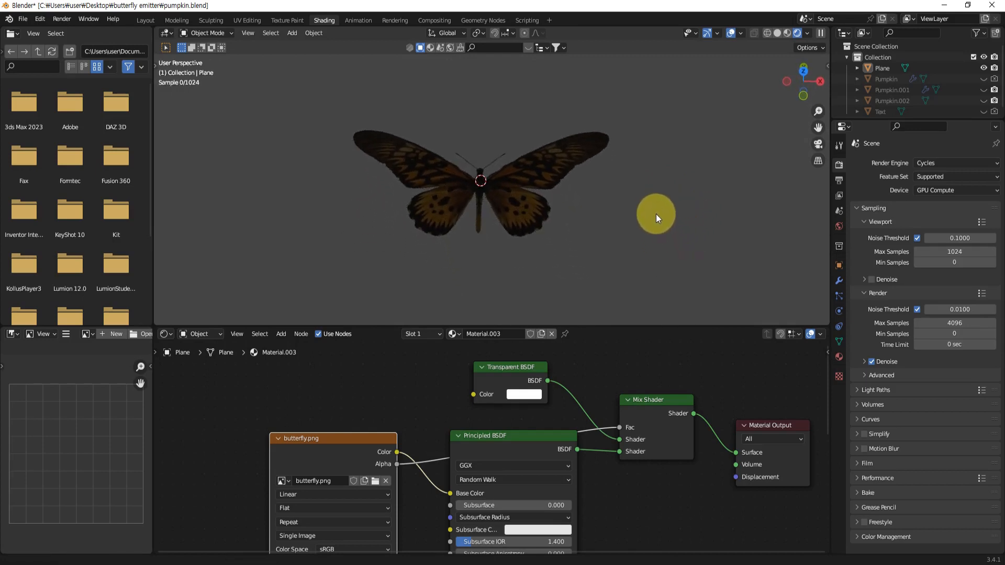
Step: Set the render engine back to Eevee and check the butterfly plane's background from several angles
click(938, 165)
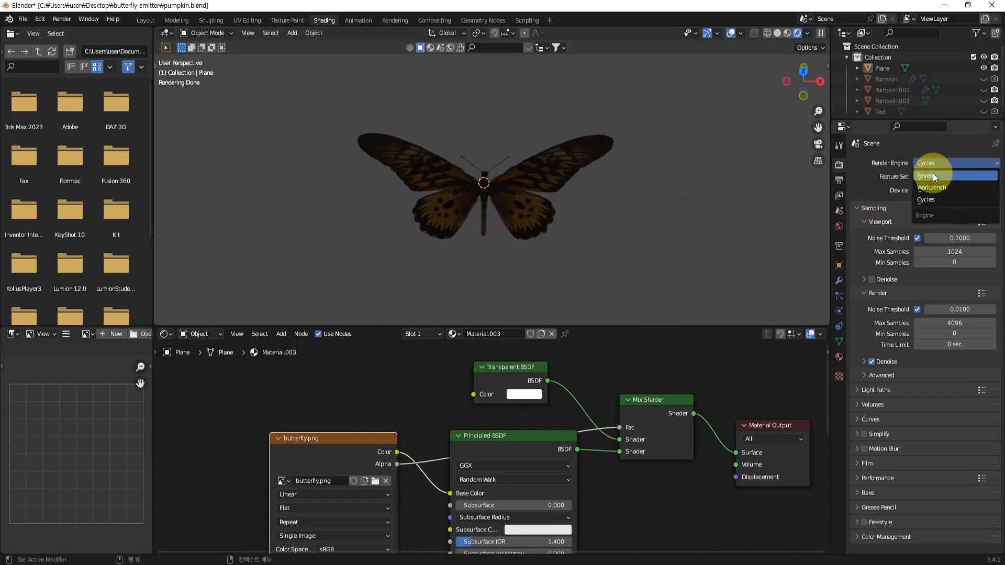
click(932, 175)
middle_drag(762, 185, 667, 241)
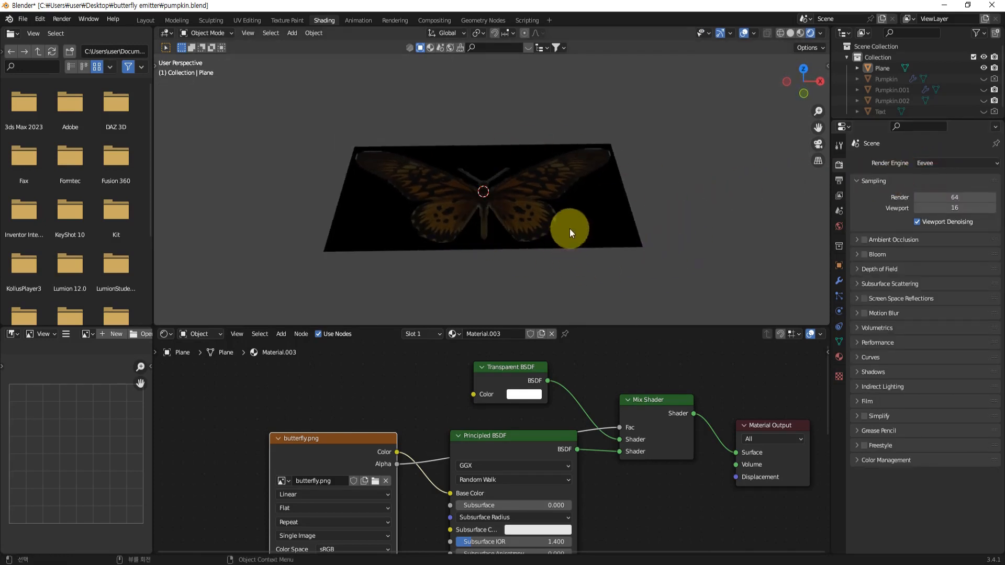
middle_drag(569, 228, 650, 234)
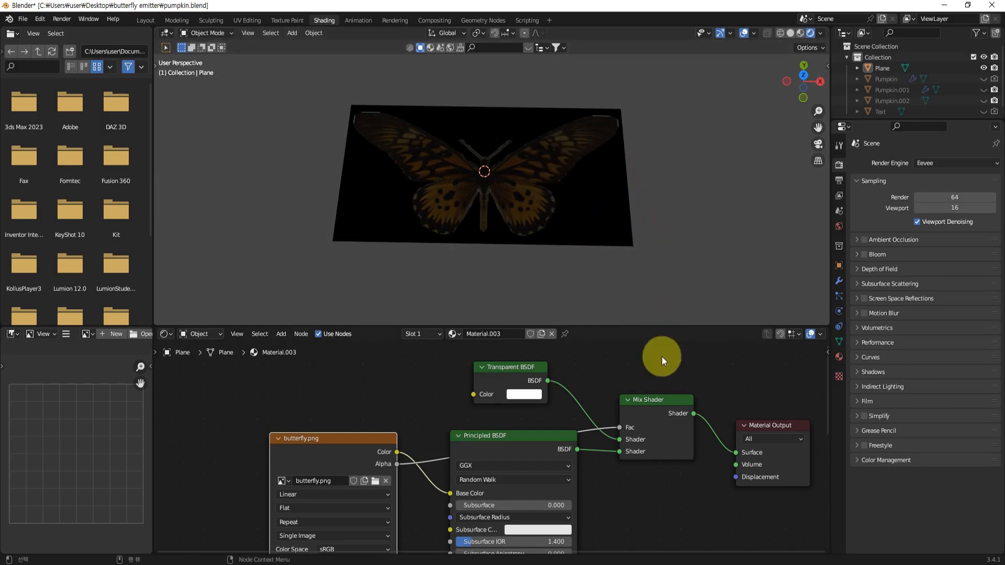
Step: Set the butterfly plane material's Blend Mode to Alpha Clip and inspect the deselected plane
middle_drag(655, 410, 584, 410)
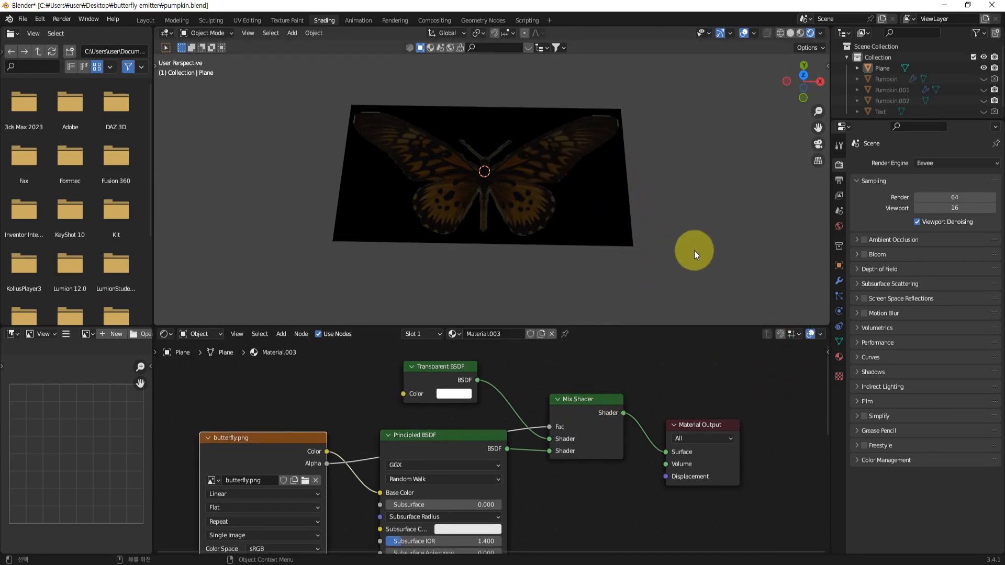
click(611, 208)
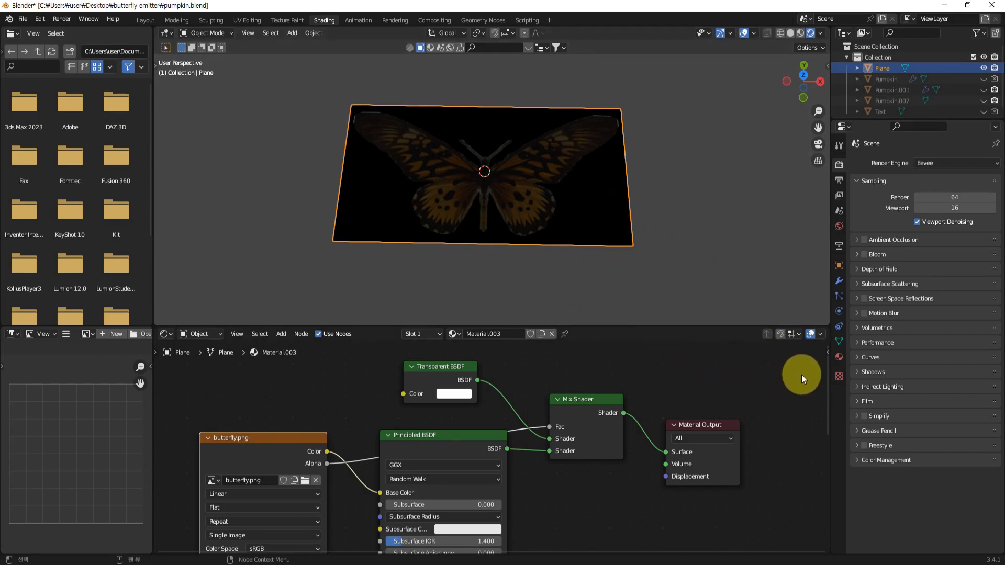
click(837, 357)
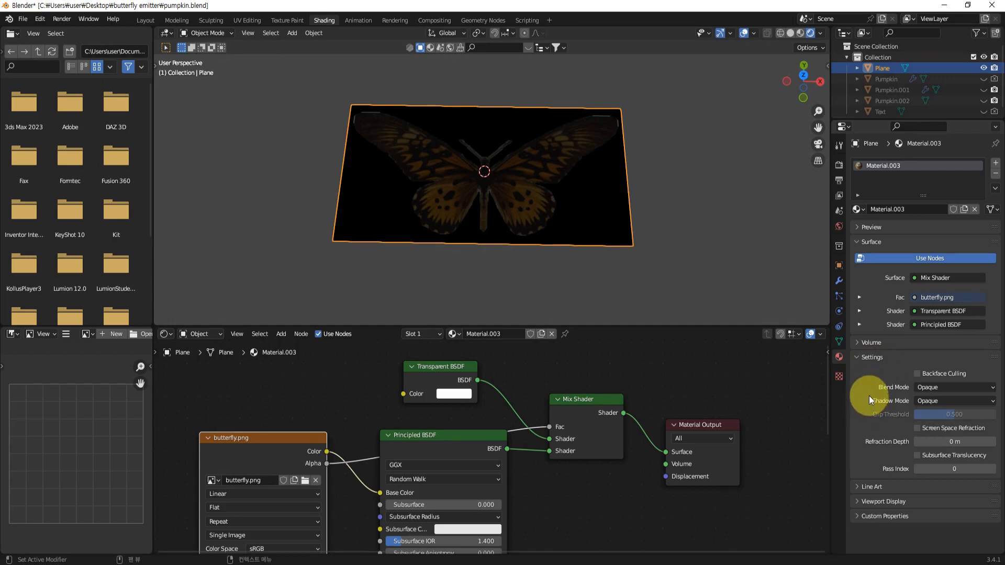
click(959, 387)
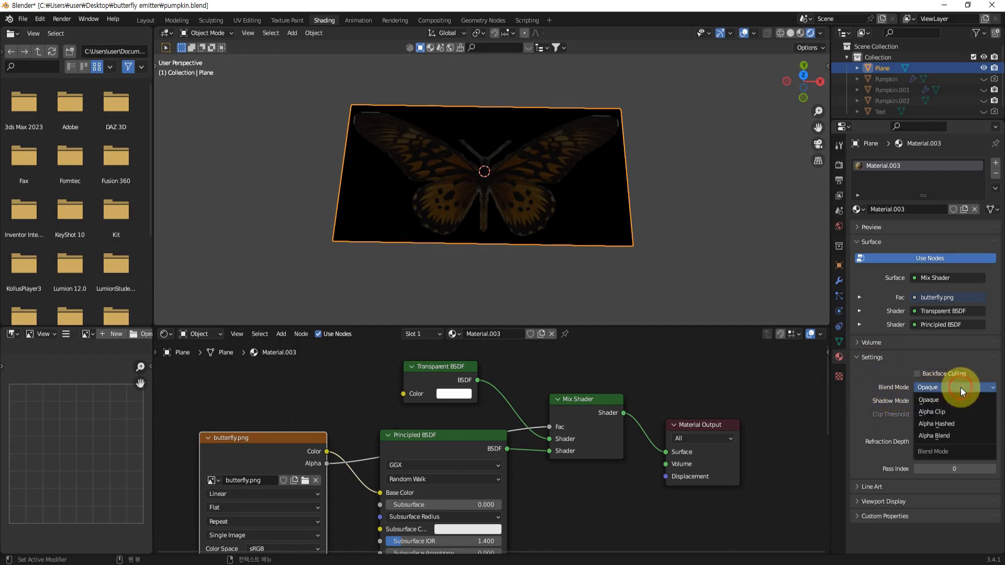
click(944, 413)
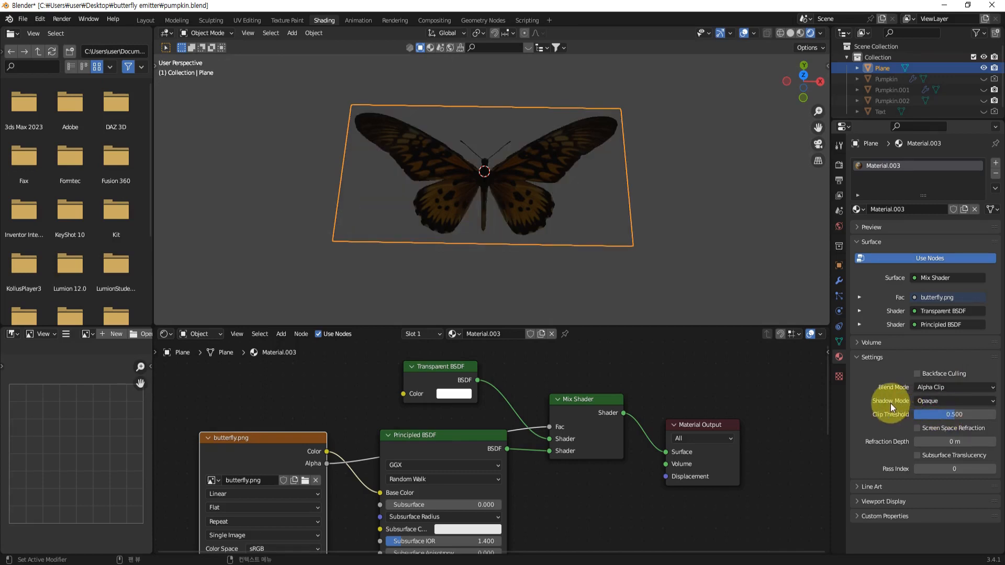
middle_drag(641, 238, 535, 266)
click(651, 161)
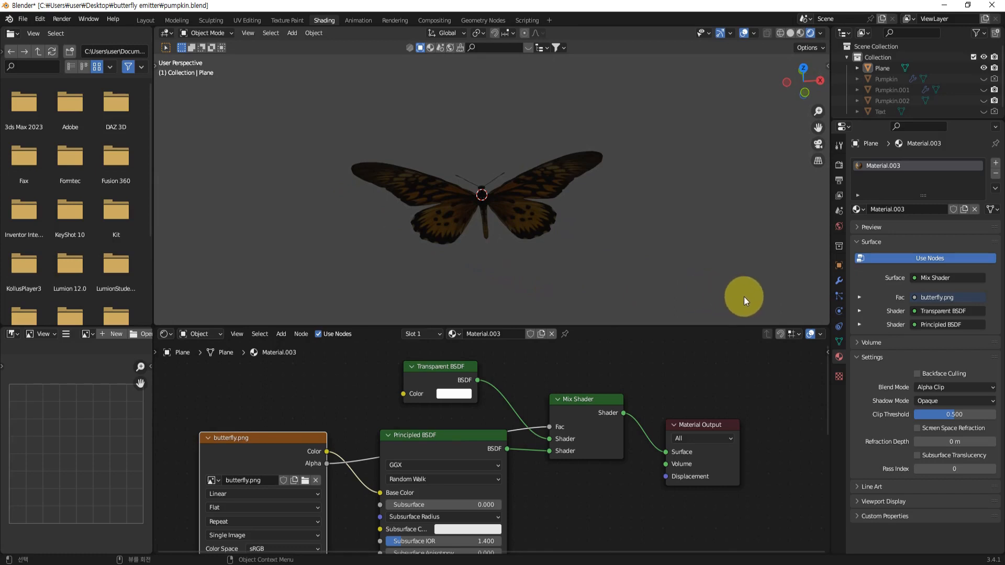
Step: Set the butterfly material's Shadow Mode to Alpha Clip and review its node setup and rendered look
click(942, 400)
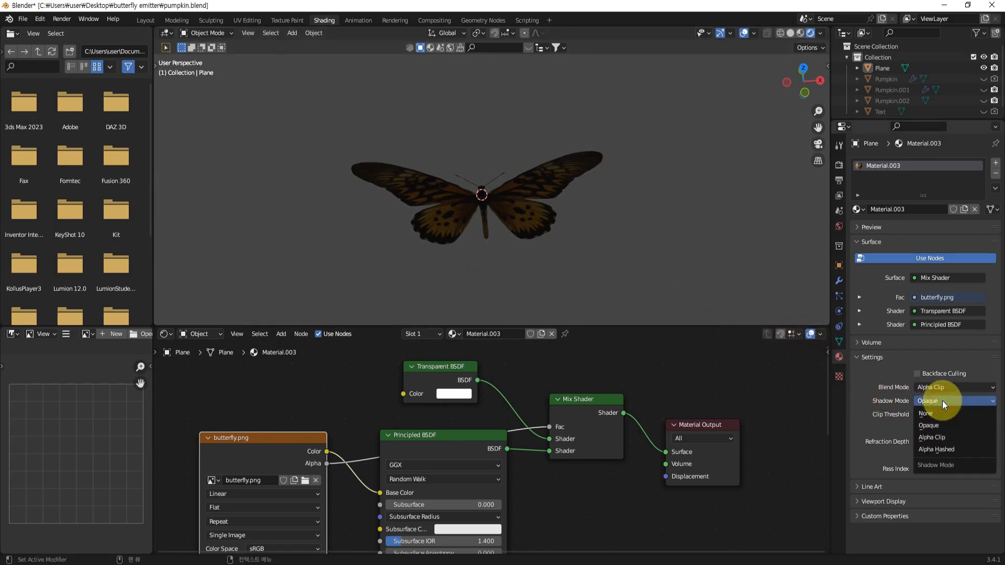
click(940, 437)
scroll(644, 395, down, 1)
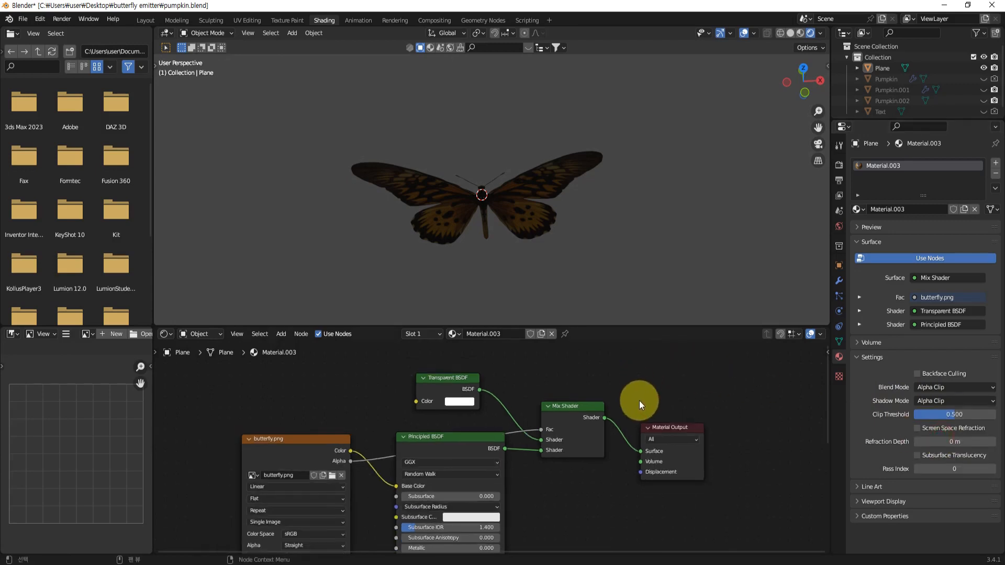
middle_drag(652, 398, 673, 378)
scroll(657, 389, down, 1)
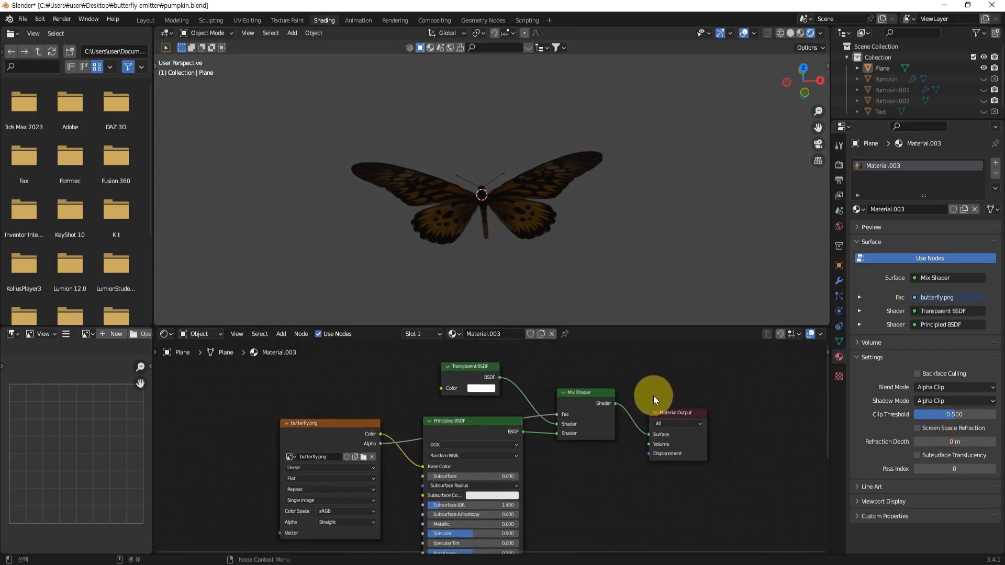
scroll(611, 441, up, 2)
middle_drag(618, 417, 605, 435)
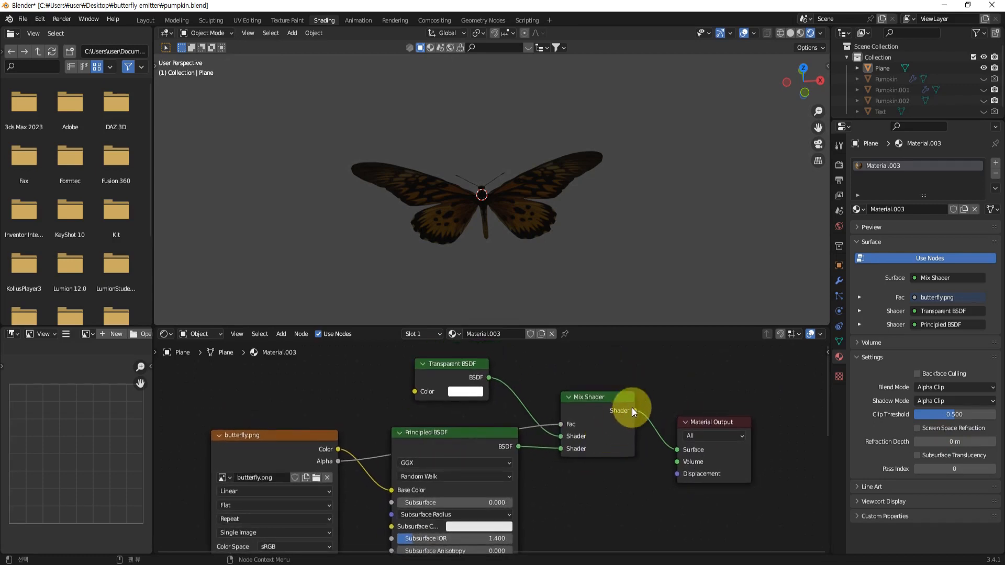
middle_drag(645, 163, 602, 203)
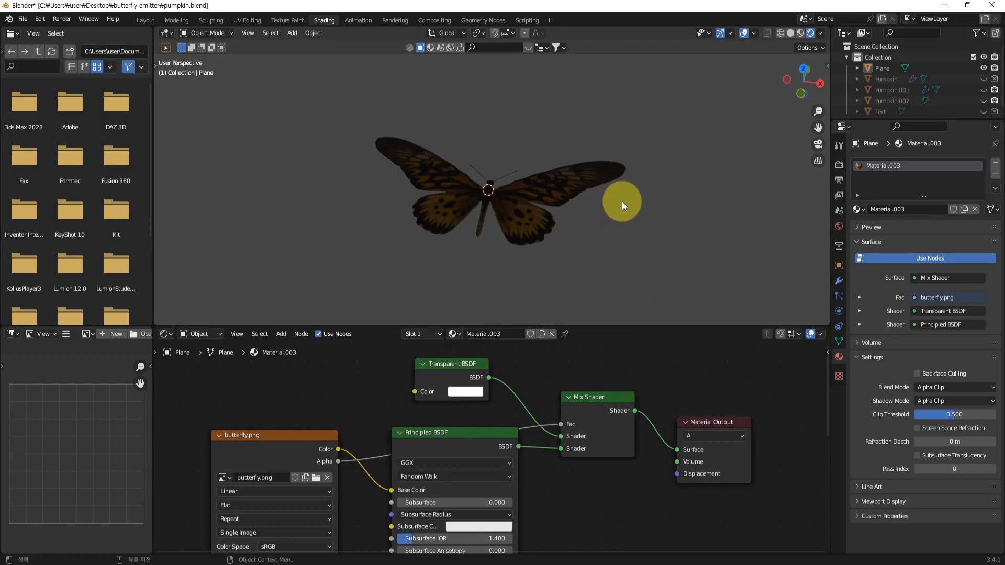
Step: Switch to the Layout workspace, select the butterfly plane and show its mesh data properties
click(145, 19)
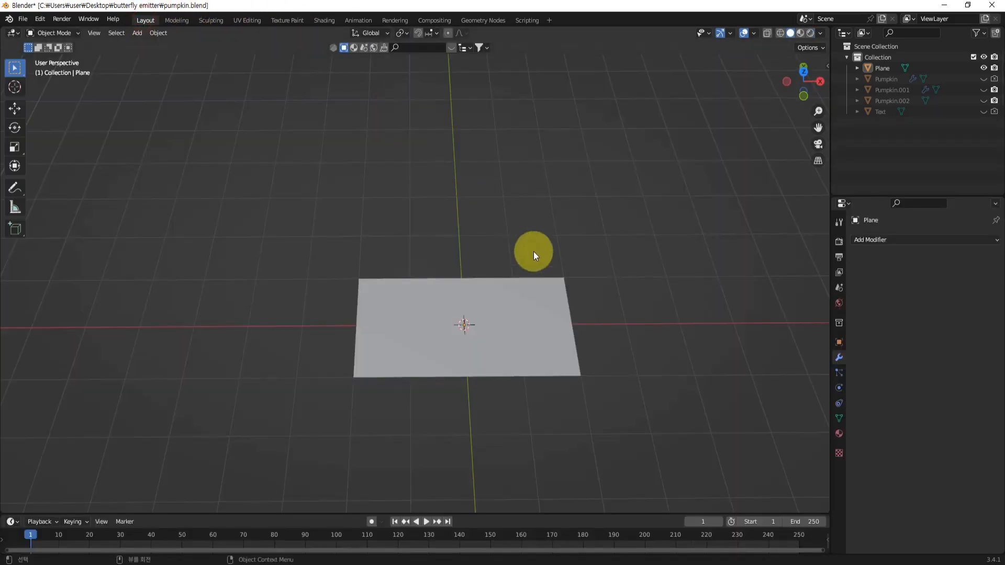
scroll(533, 251, down, 5)
middle_drag(542, 255, 528, 282)
scroll(539, 330, up, 3)
scroll(461, 286, up, 3)
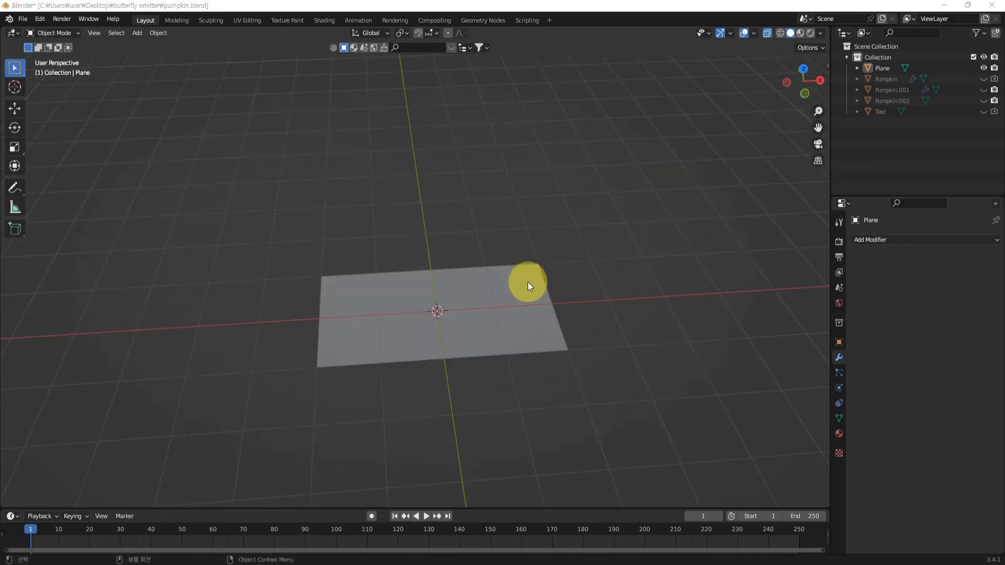
click(524, 297)
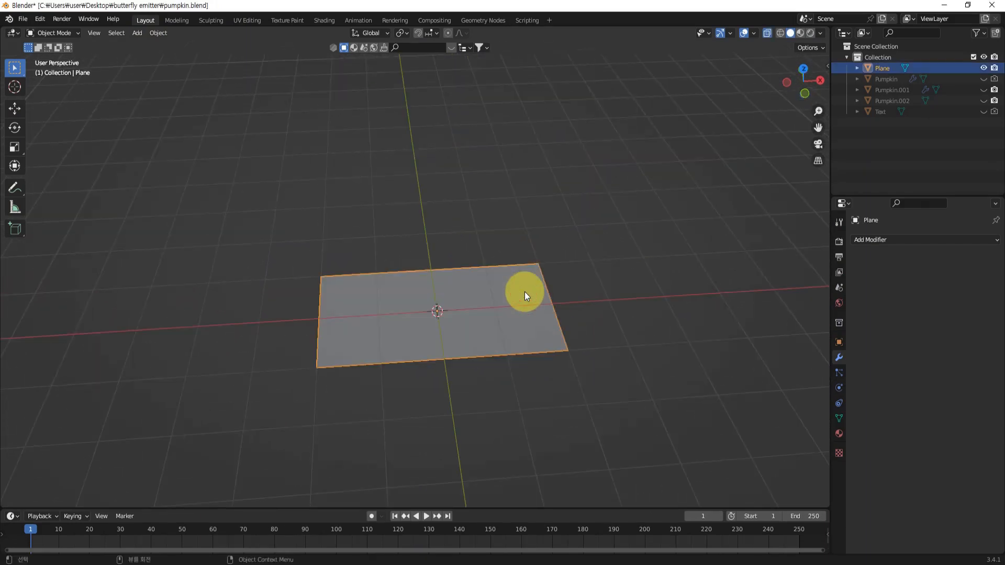
click(839, 418)
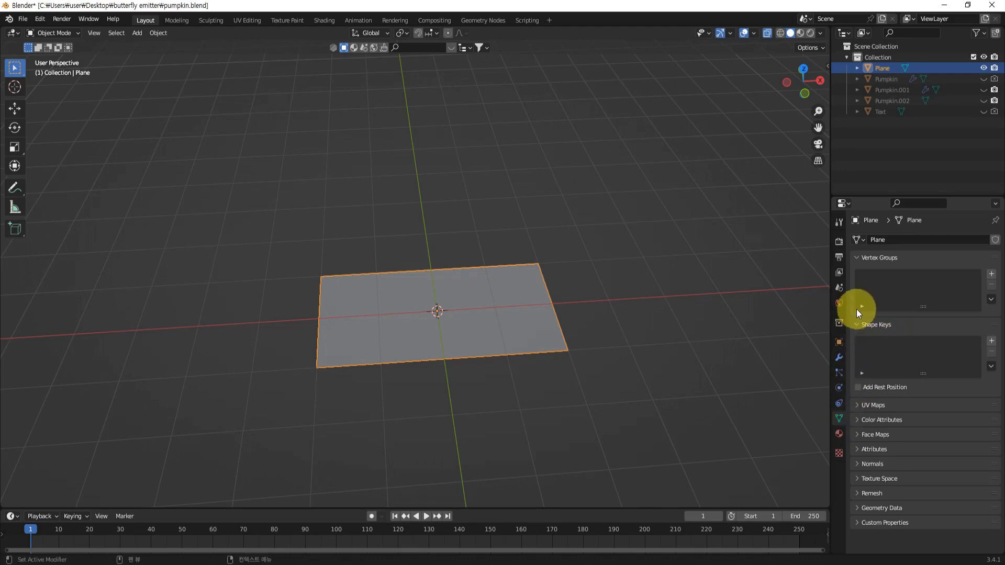
Step: Display the Layout viewport in Material Preview shading to show the butterfly image on the plane
middle_drag(648, 365, 637, 370)
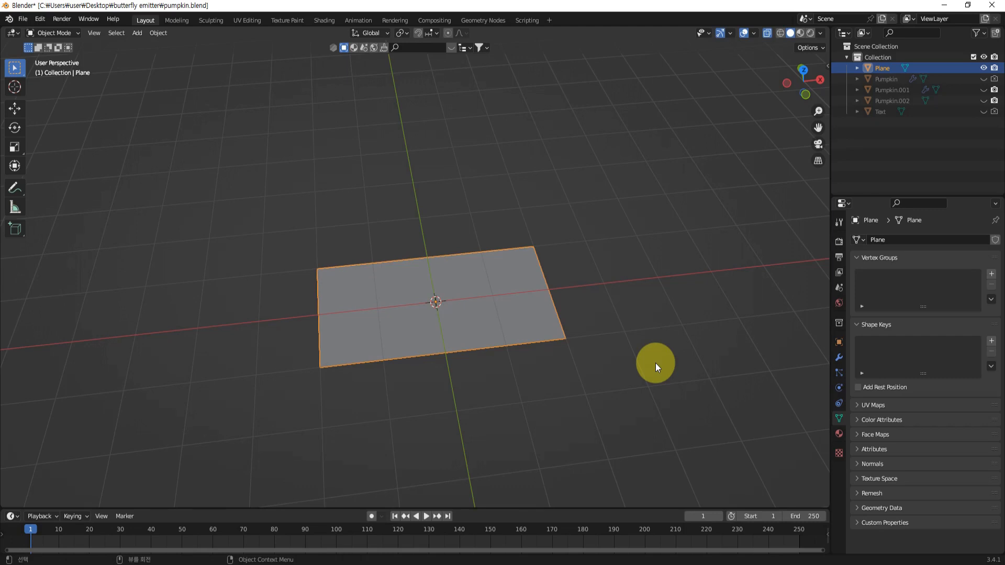
mouse_move(688, 269)
middle_down()
mouse_move(668, 301)
mouse_move(687, 289)
middle_up()
key(z)
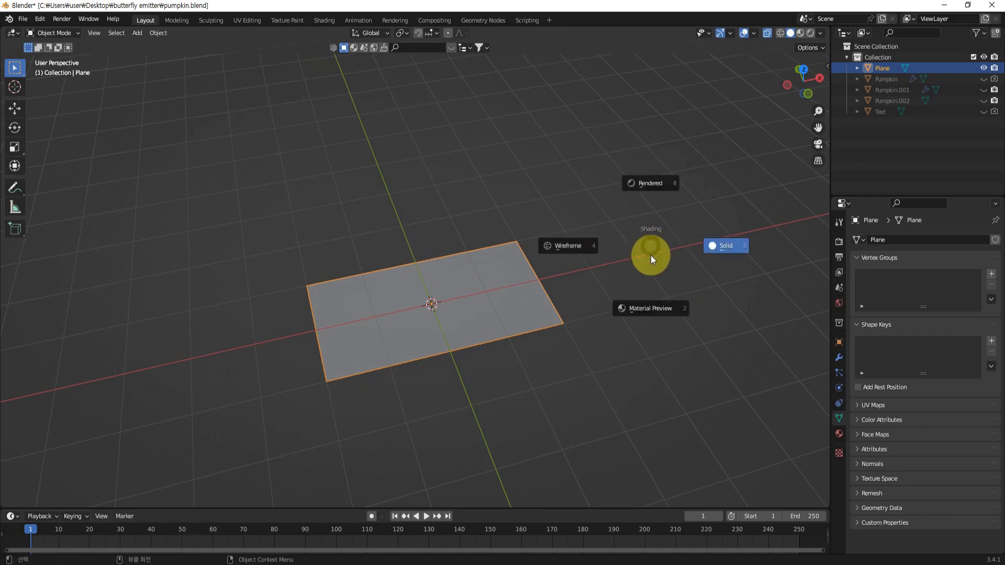
click(650, 308)
mouse_move(650, 307)
middle_down()
mouse_move(646, 354)
mouse_move(626, 381)
mouse_move(617, 335)
mouse_move(658, 316)
mouse_move(664, 333)
middle_up()
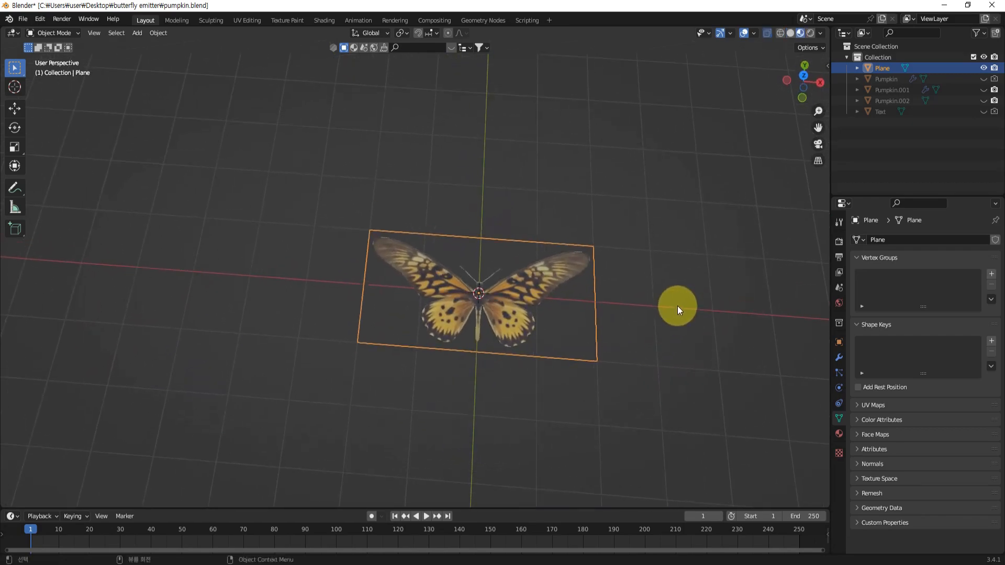
Step: Enter Edit Mode on the butterfly plane
key(Tab)
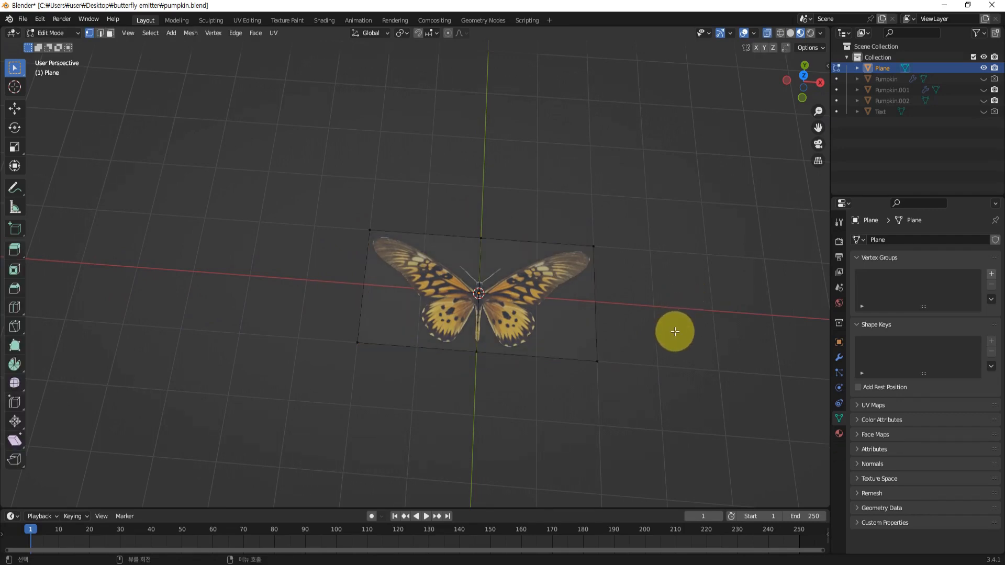
middle_drag(668, 330, 674, 283)
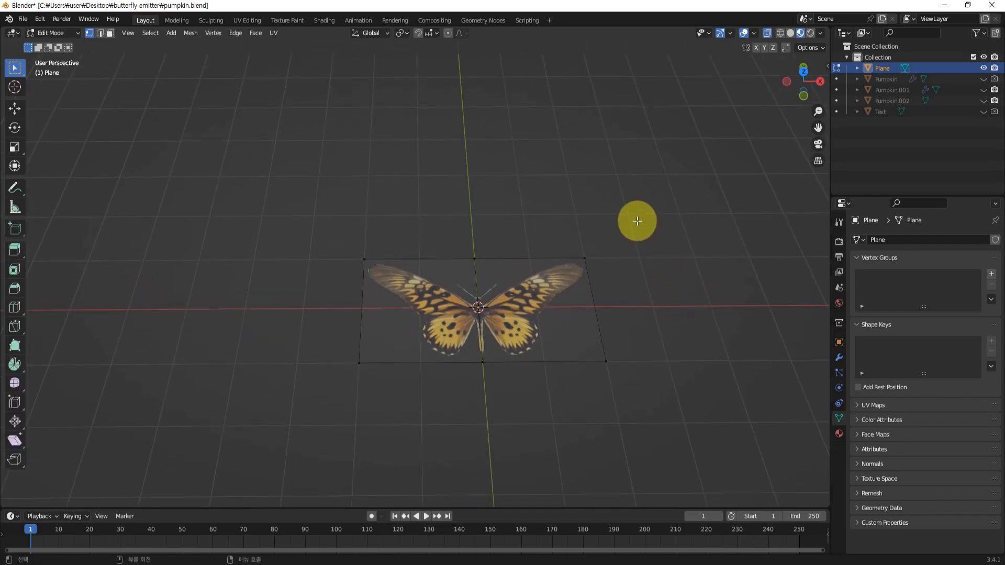
mouse_move(645, 236)
middle_down()
mouse_move(657, 253)
mouse_move(635, 240)
middle_up()
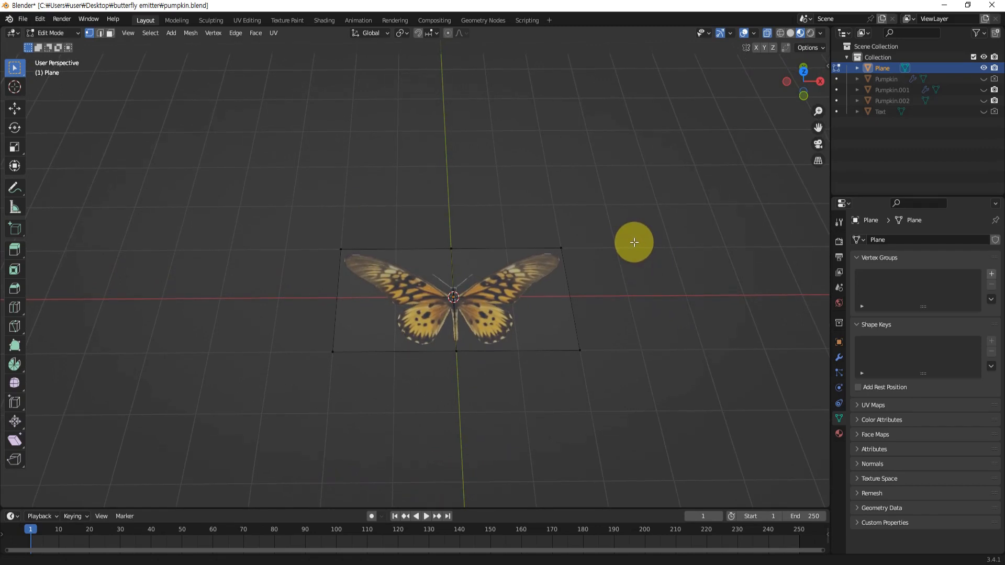
Step: Lower the plane's four outer corner vertices about 1 m along Z and return to Object Mode
click(766, 34)
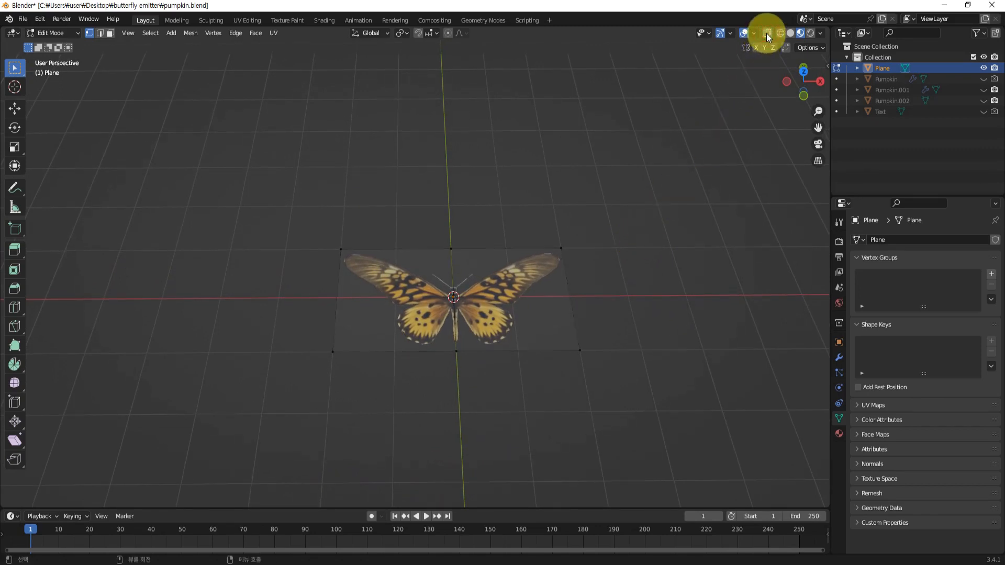
click(767, 34)
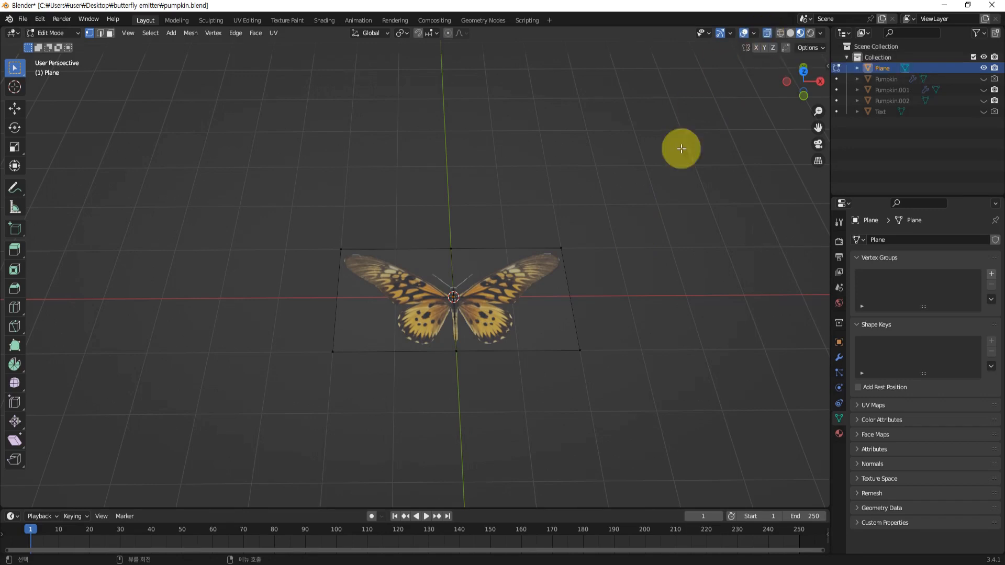
shift+middle_drag(648, 375, 662, 400)
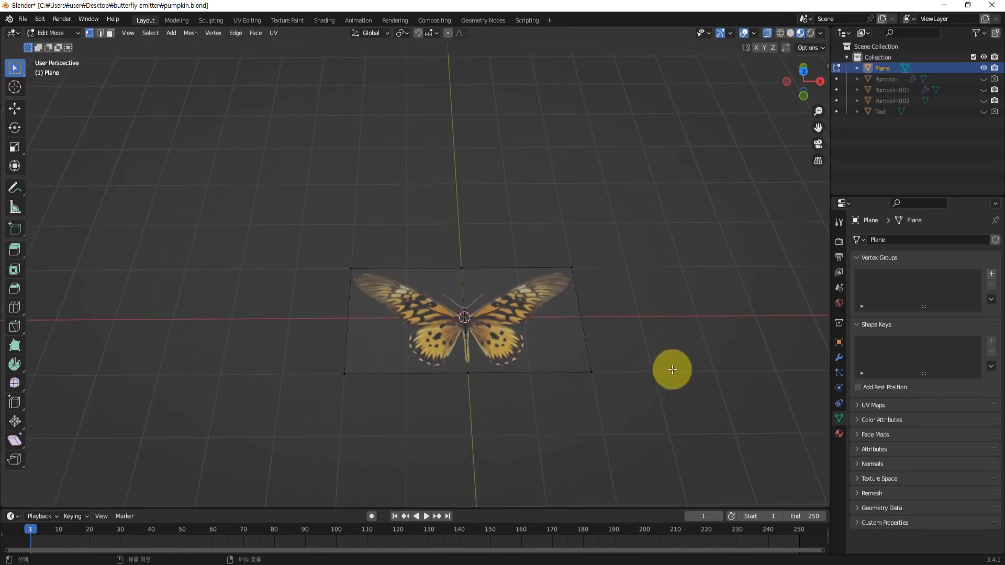
middle_drag(670, 366, 675, 307)
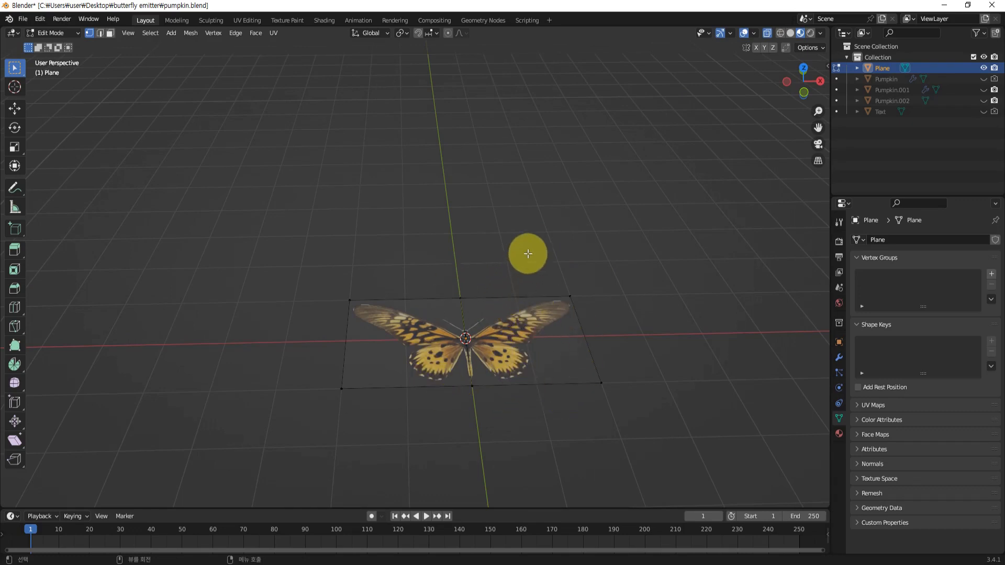
middle_drag(621, 274, 596, 262)
drag(541, 241, 644, 429)
drag(299, 235, 375, 440)
middle_drag(682, 343, 664, 321)
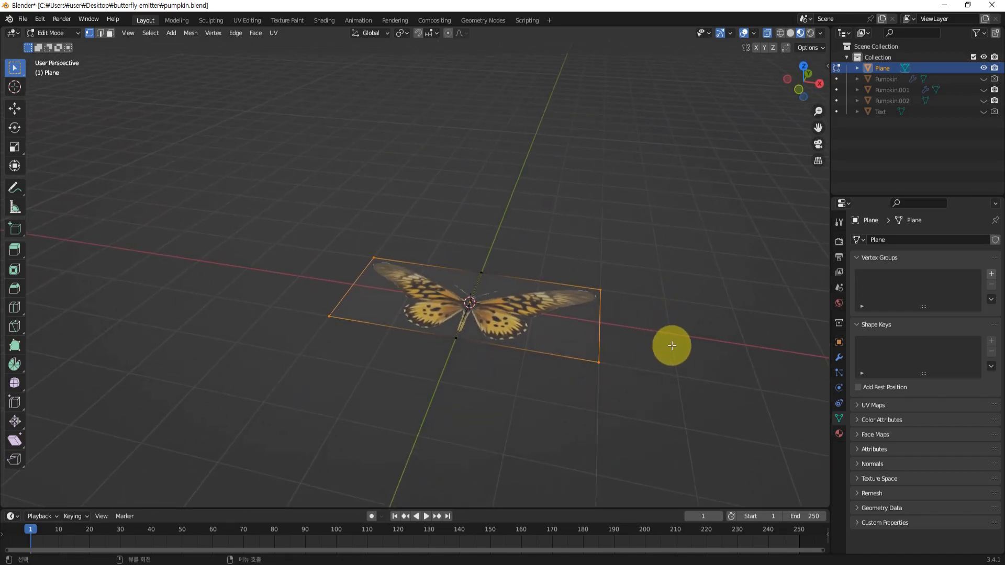
key(g)
key(z)
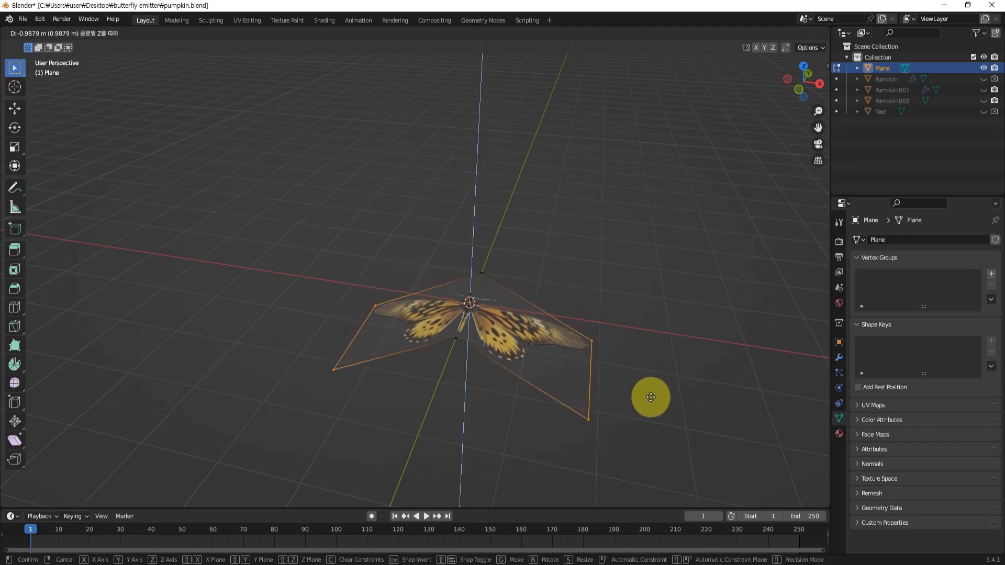
click(645, 413)
middle_drag(644, 417, 654, 399)
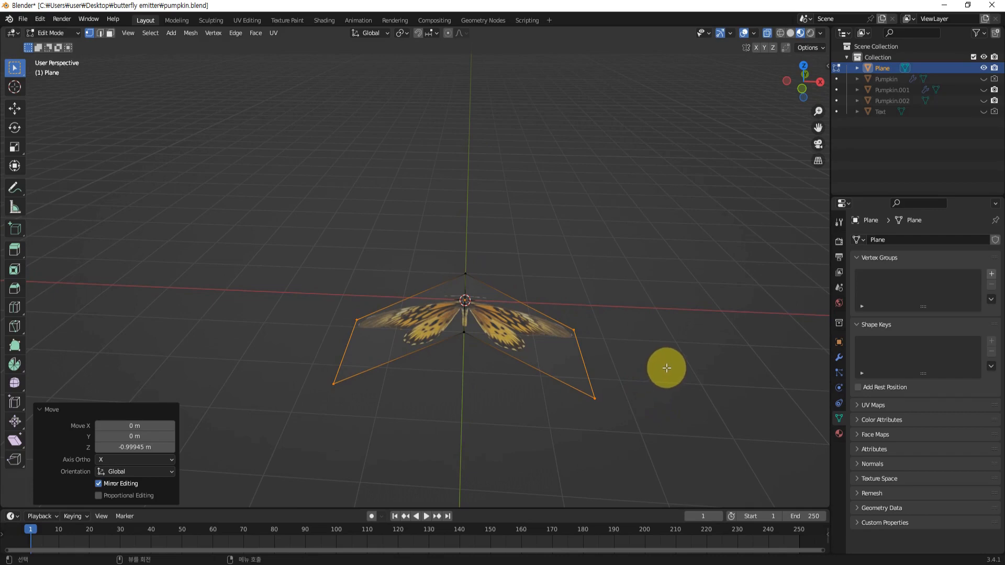
key(Tab)
Step: Add a basis shape key and a second shape key relative to it on the butterfly plane
middle_drag(607, 273, 605, 298)
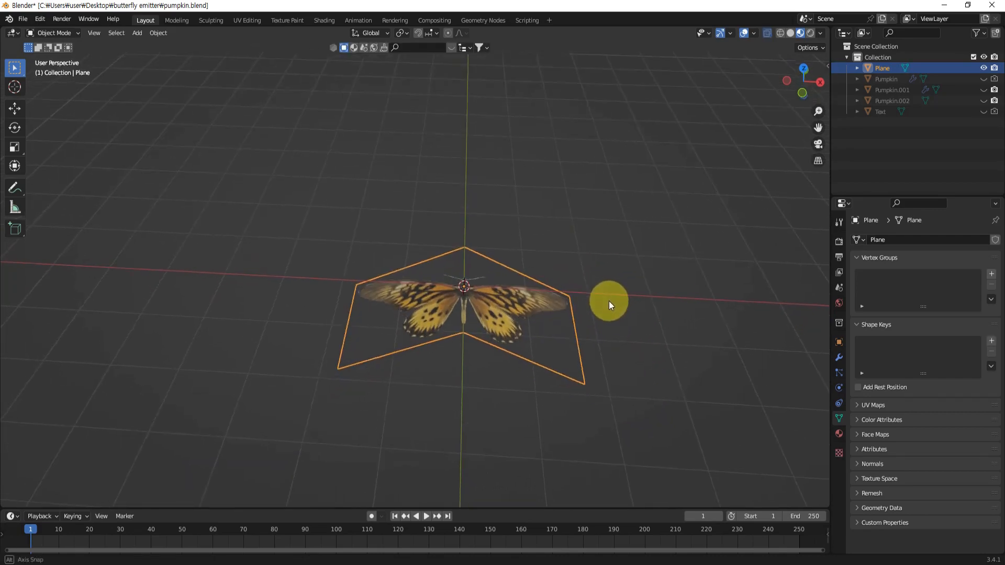
middle_drag(621, 336, 663, 353)
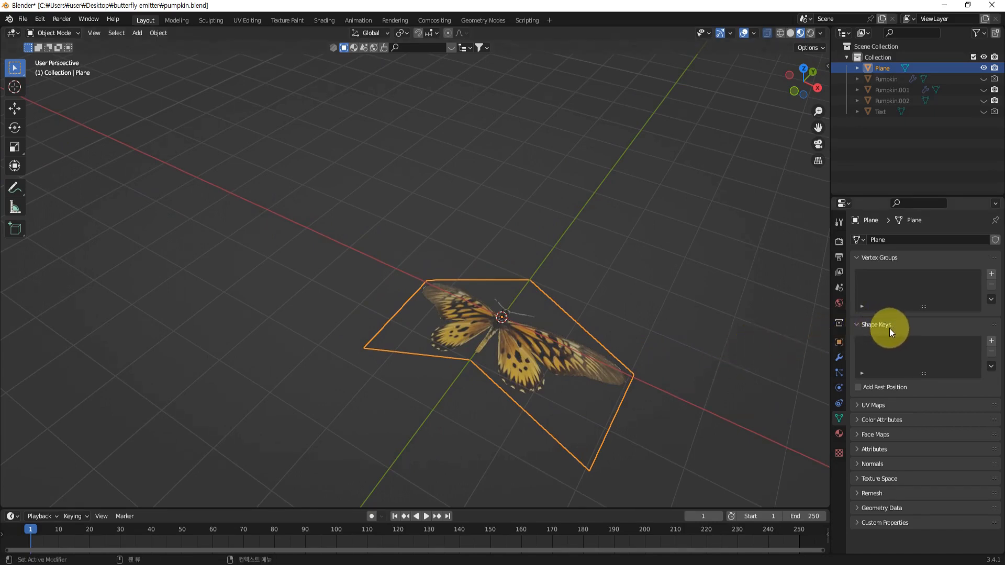
click(992, 342)
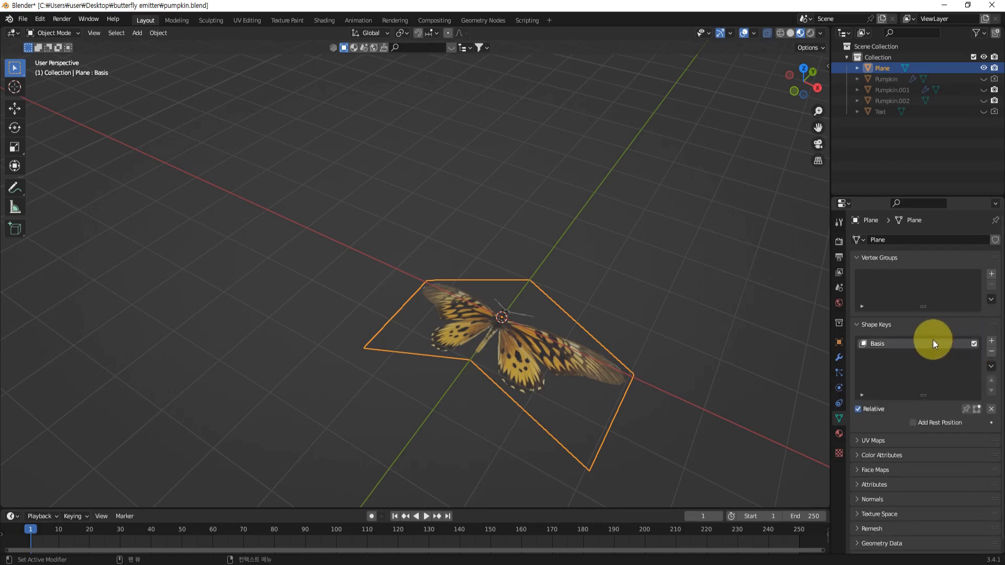
click(991, 341)
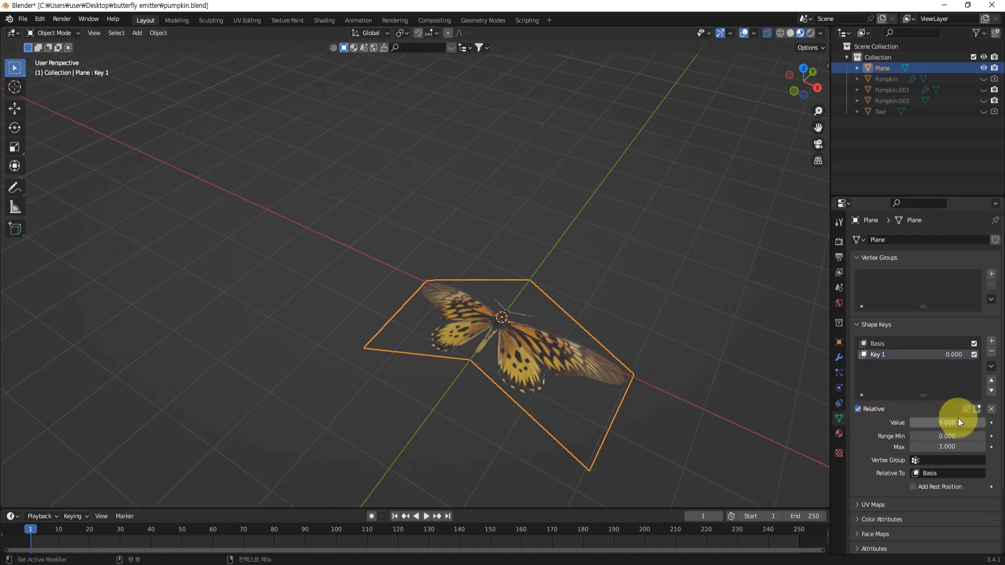
Step: Set the second shape key's value to 1.000
click(633, 328)
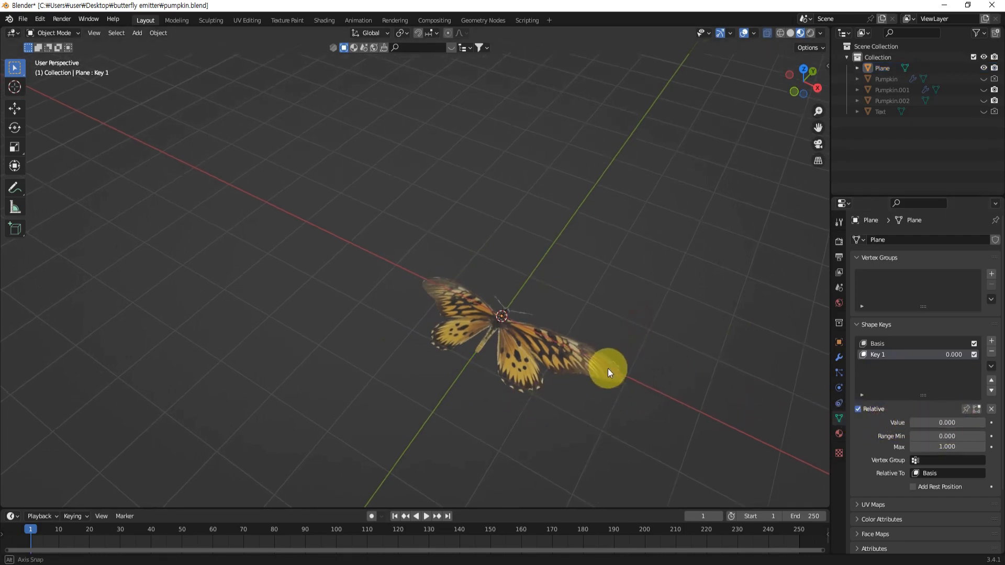
middle_drag(608, 368, 649, 366)
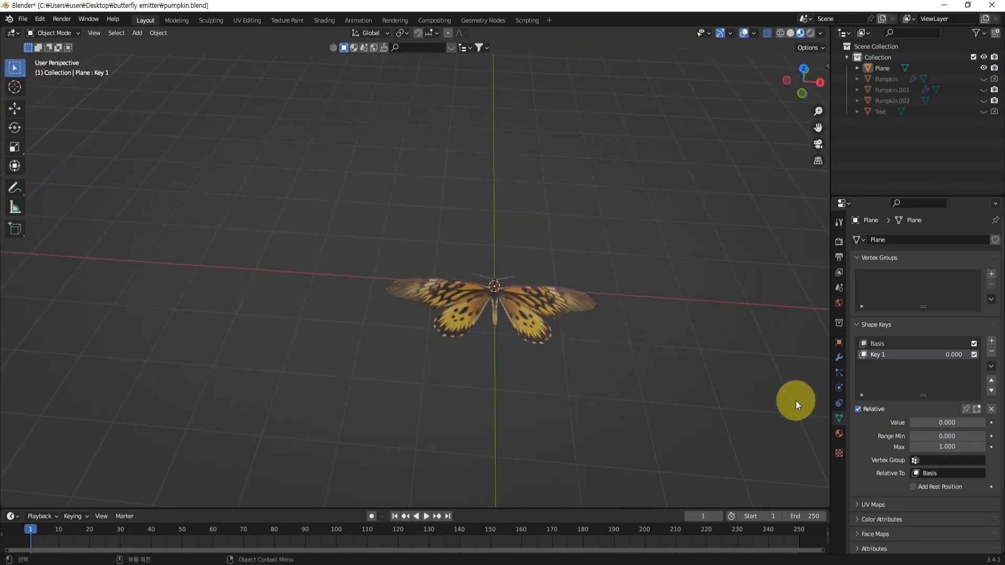
drag(909, 422, 987, 422)
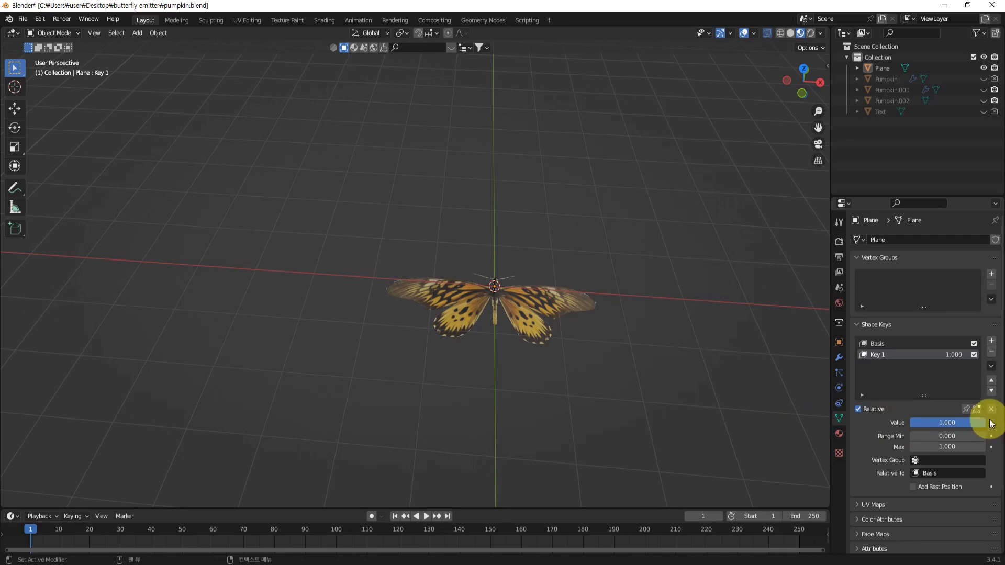
middle_drag(629, 304, 666, 401)
Step: In Edit Mode on the second shape key, raise the plane's four outer corner vertices about 3.47 m along Z
click(576, 357)
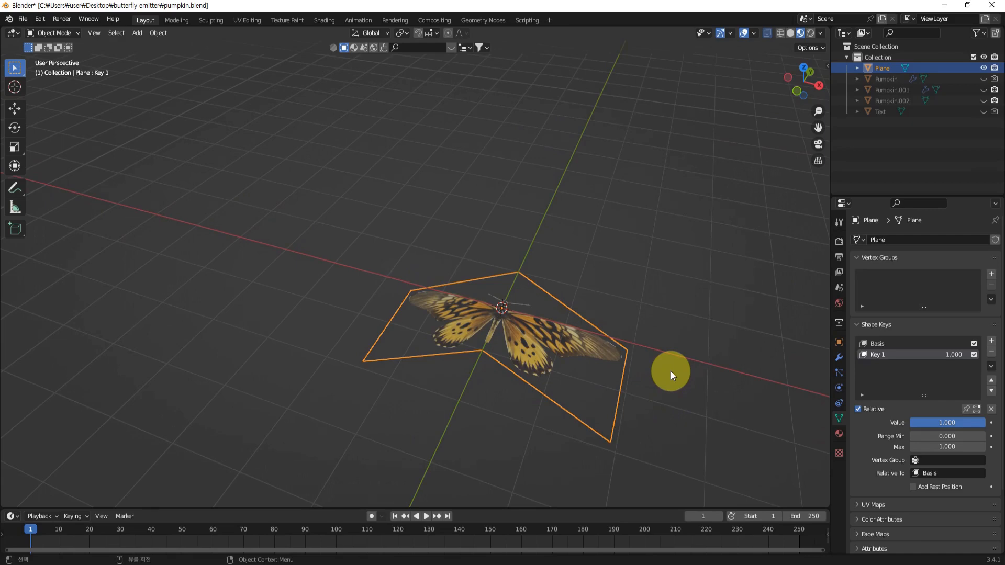
key(Tab)
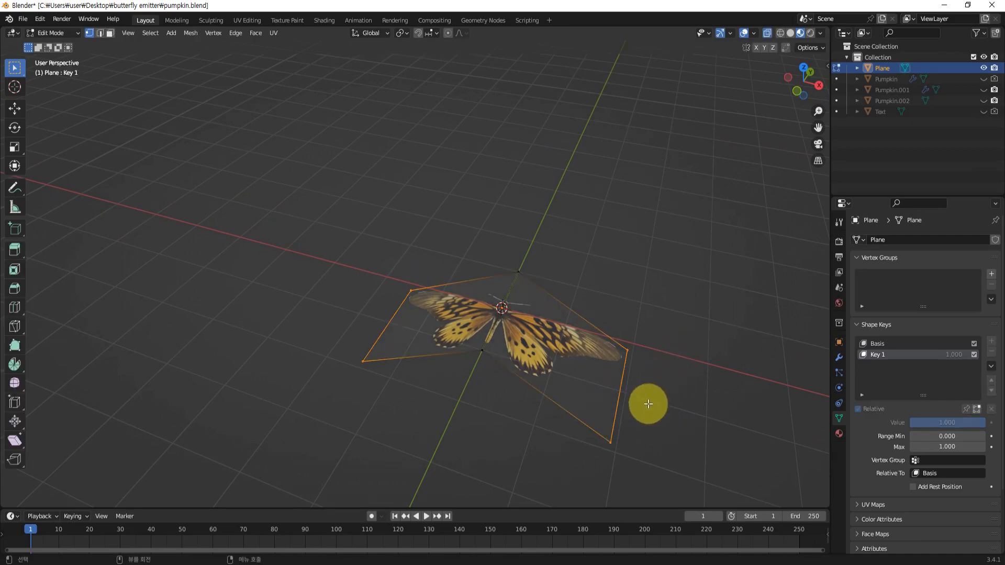
middle_drag(648, 406, 662, 383)
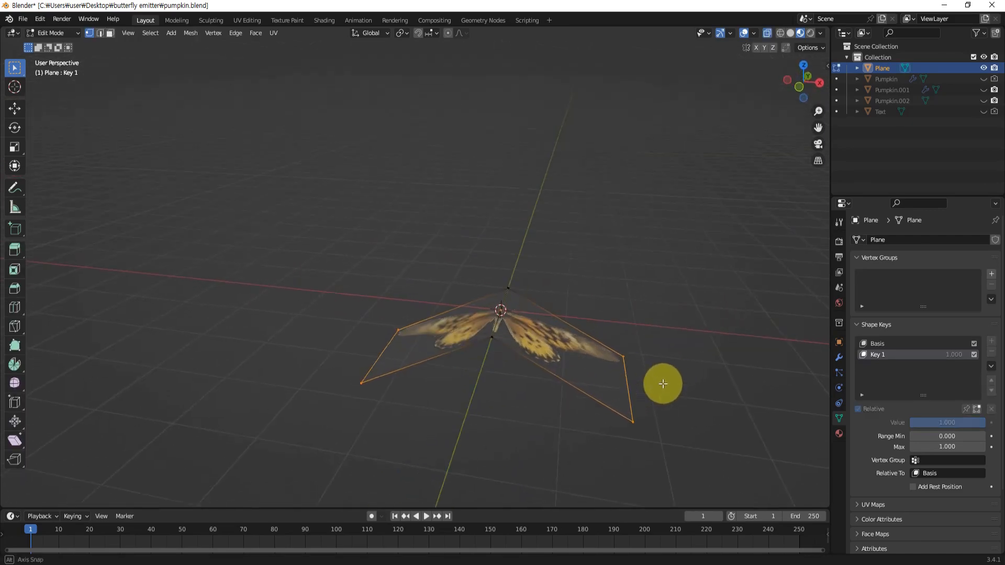
drag(609, 297, 683, 458)
drag(317, 271, 408, 424)
middle_drag(667, 331, 519, 338)
key(g)
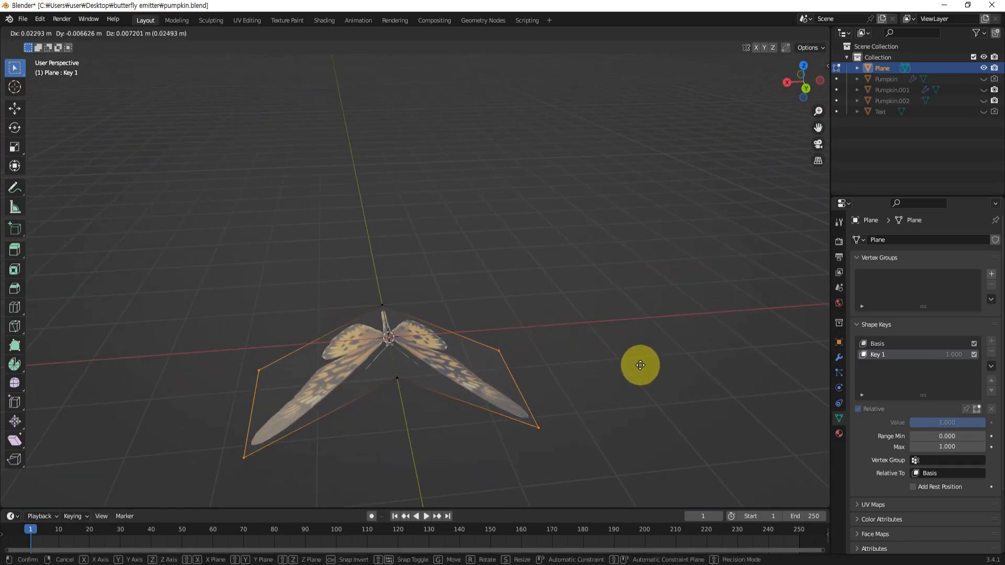
key(z)
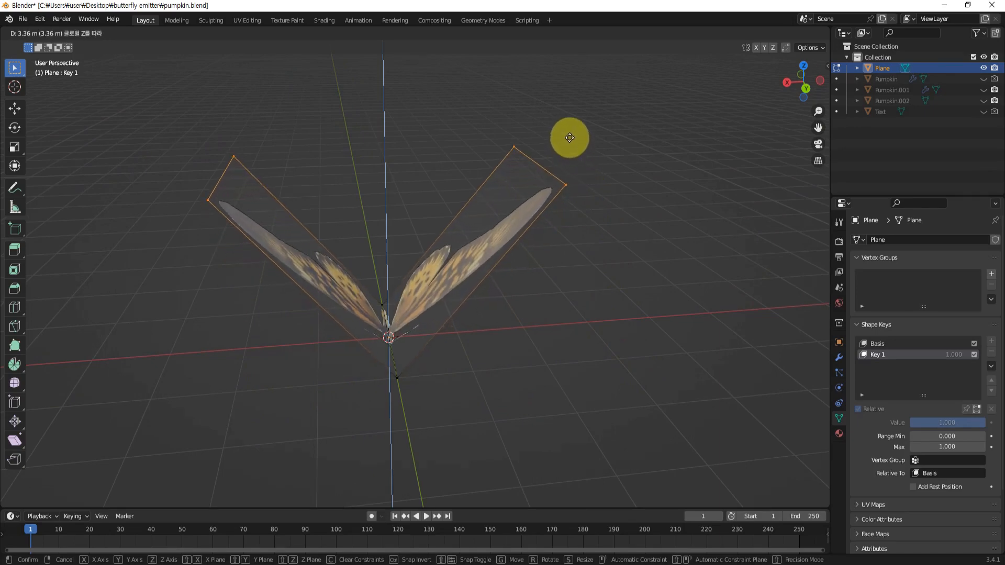
click(569, 129)
middle_drag(567, 127, 665, 309)
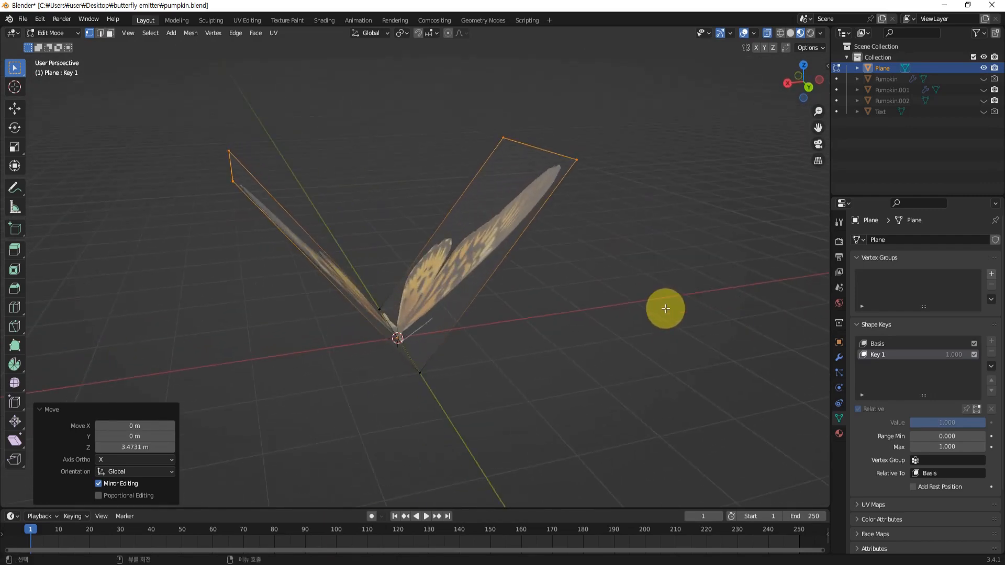
Step: Scale the raised wing-tip vertices to about 0.65 along X to bring the wings closer together
key(s)
key(x)
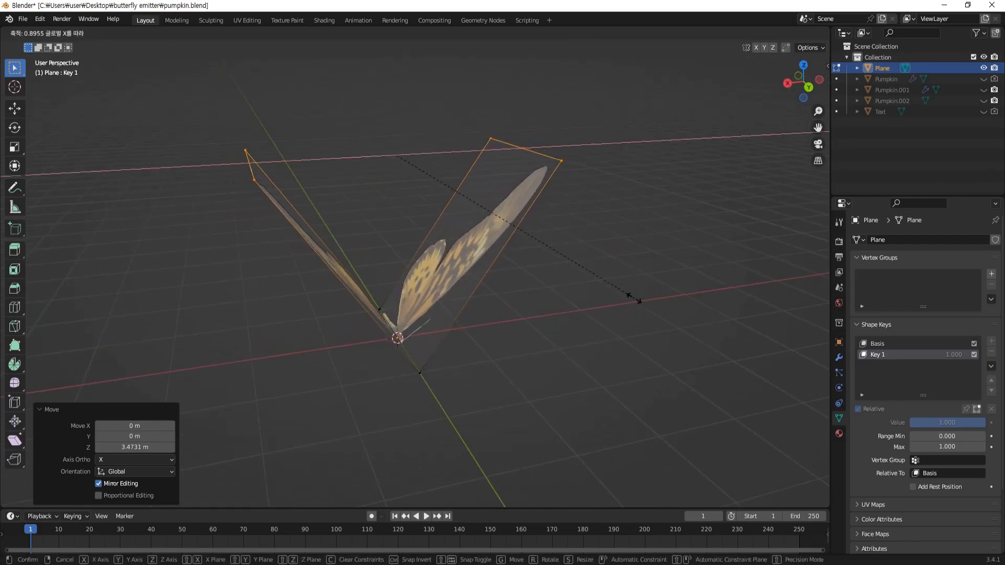
click(549, 287)
middle_drag(591, 325, 579, 330)
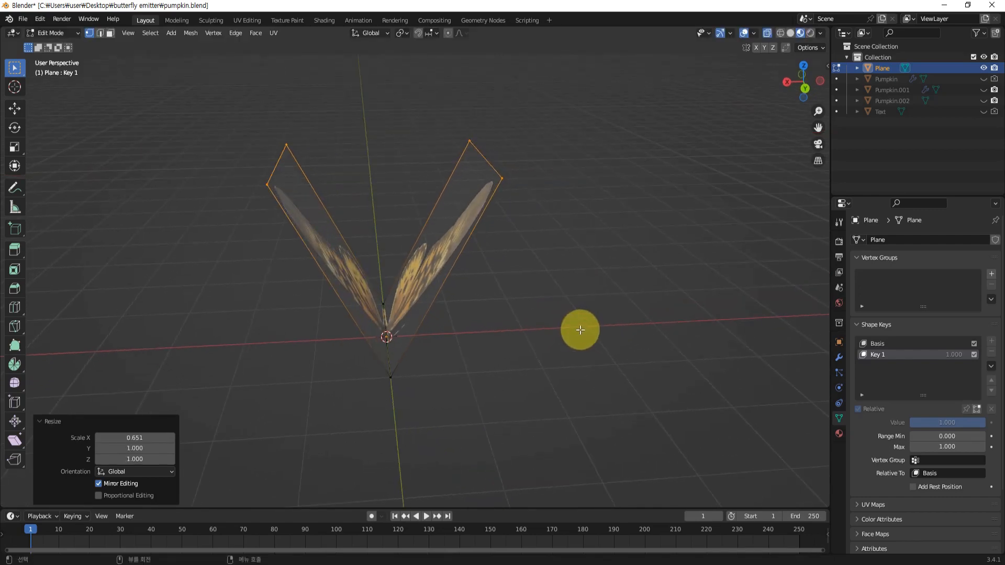
Step: Raise the wing-tip vertices slightly further along Z and return to Object Mode
key(g)
key(z)
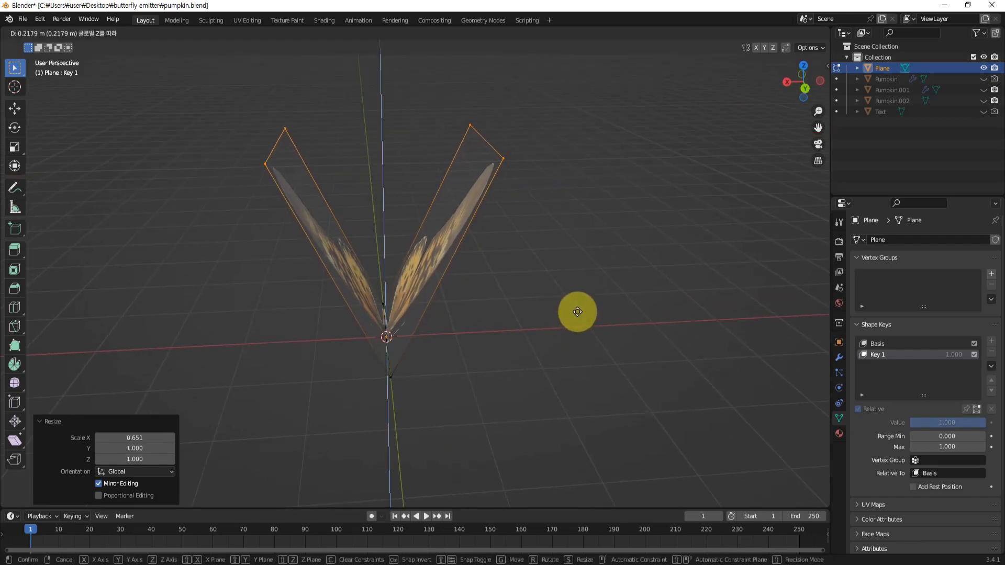
click(576, 308)
middle_drag(576, 309, 583, 337)
key(Tab)
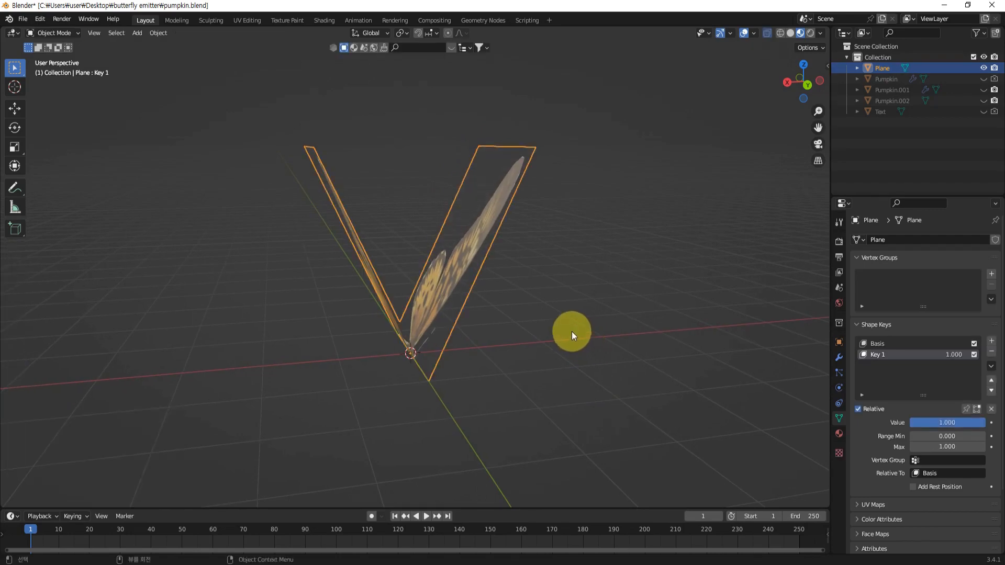
Step: Examine the raised-wing shape from several angles and try the second shape key's value slider
click(566, 334)
mouse_move(560, 246)
middle_down()
mouse_move(572, 300)
mouse_move(565, 260)
middle_up()
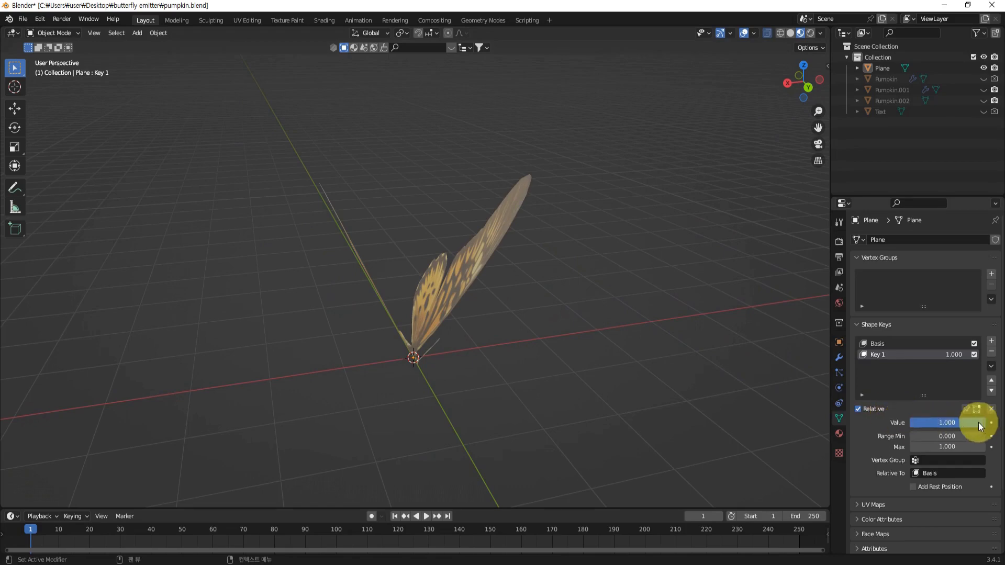
middle_drag(722, 374, 376, 312)
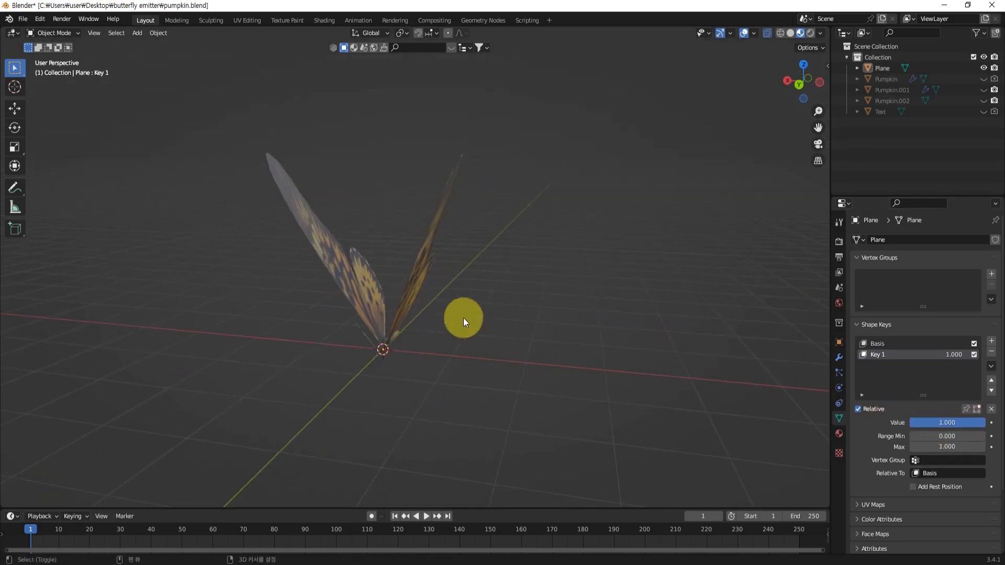
middle_drag(463, 318, 576, 326)
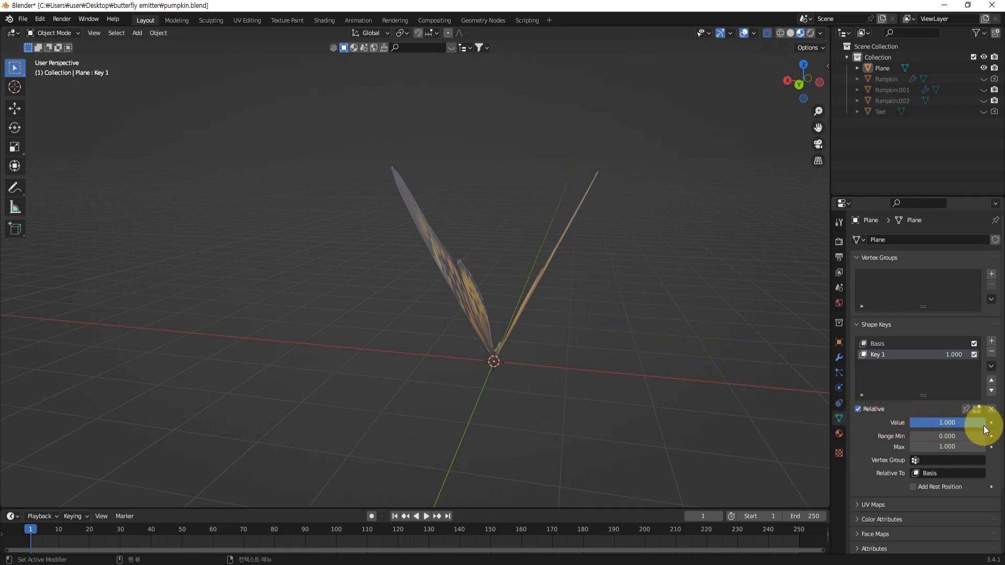
mouse_move(984, 426)
mouse_down()
mouse_move(909, 422)
mouse_move(984, 422)
mouse_up()
middle_drag(641, 291, 538, 323)
click(502, 312)
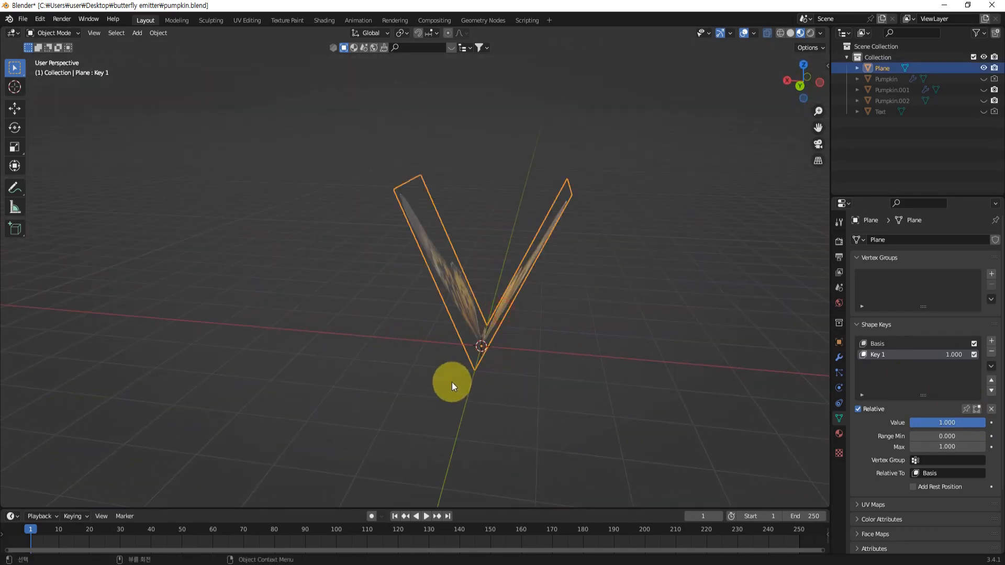
shift+middle_drag(533, 365, 578, 377)
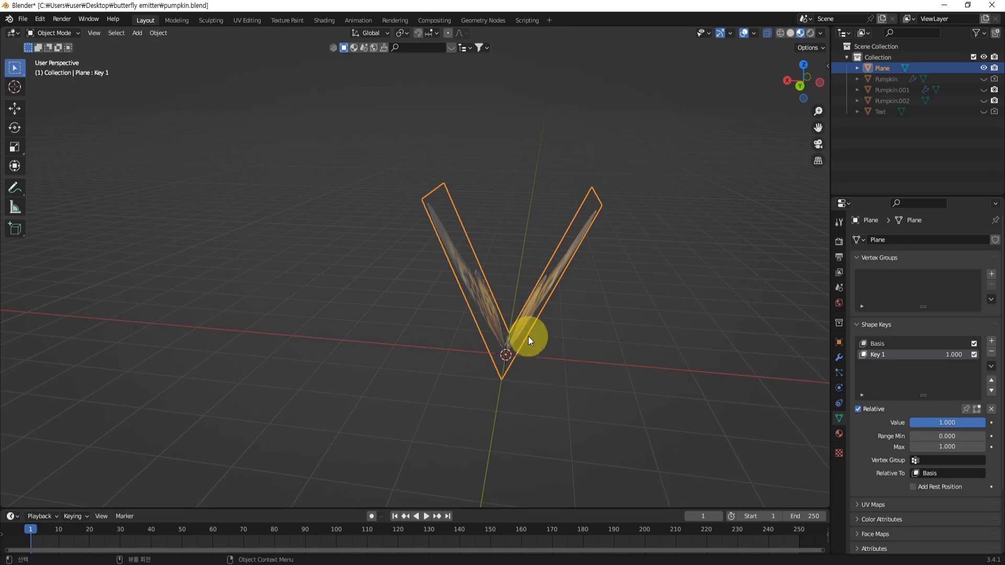
click(570, 168)
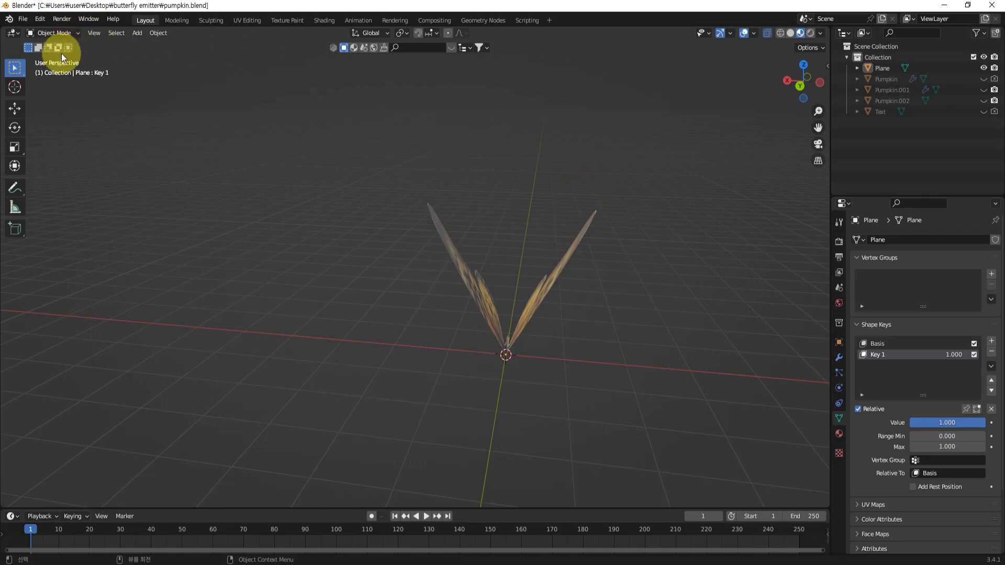
Step: Split the 3D viewport into two areas, change one to the Graph Editor, and select the butterfly plane
drag(5, 31, 383, 63)
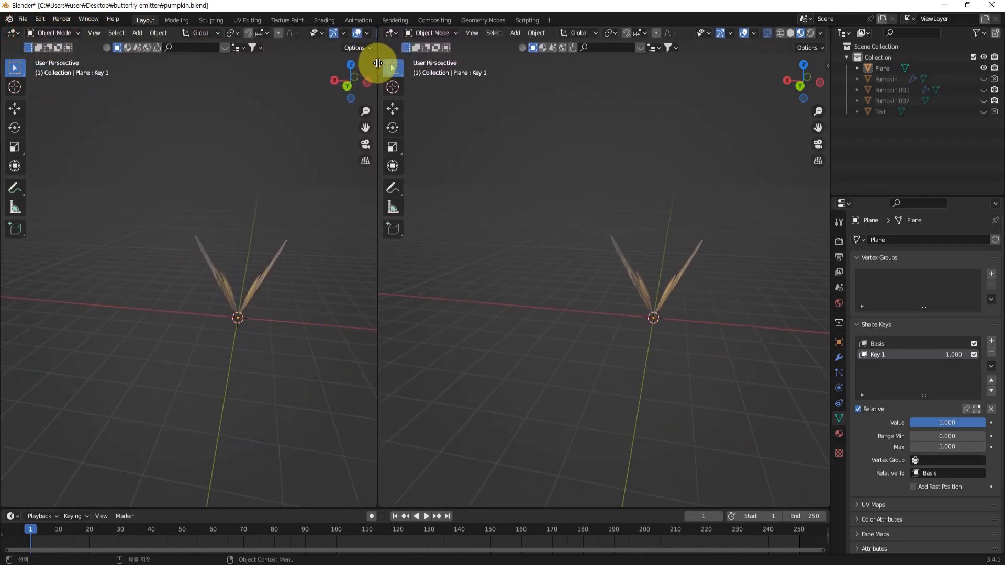
middle_drag(606, 372, 639, 353)
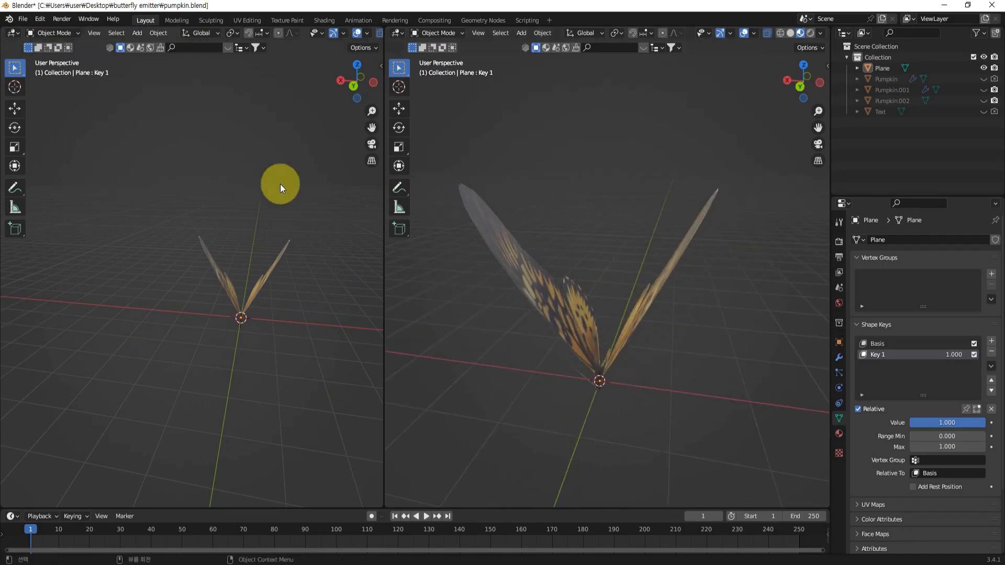
click(13, 33)
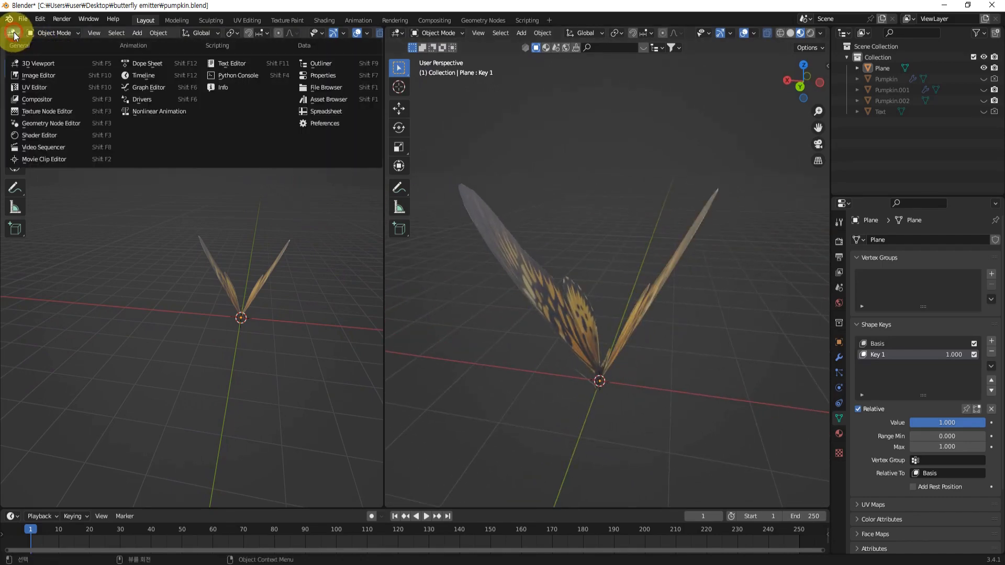
click(153, 90)
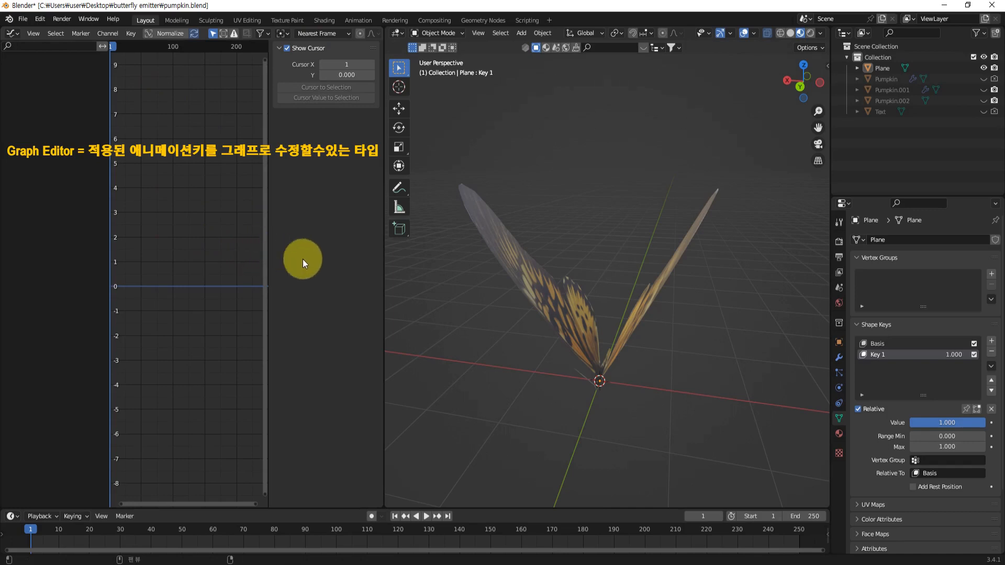
click(595, 363)
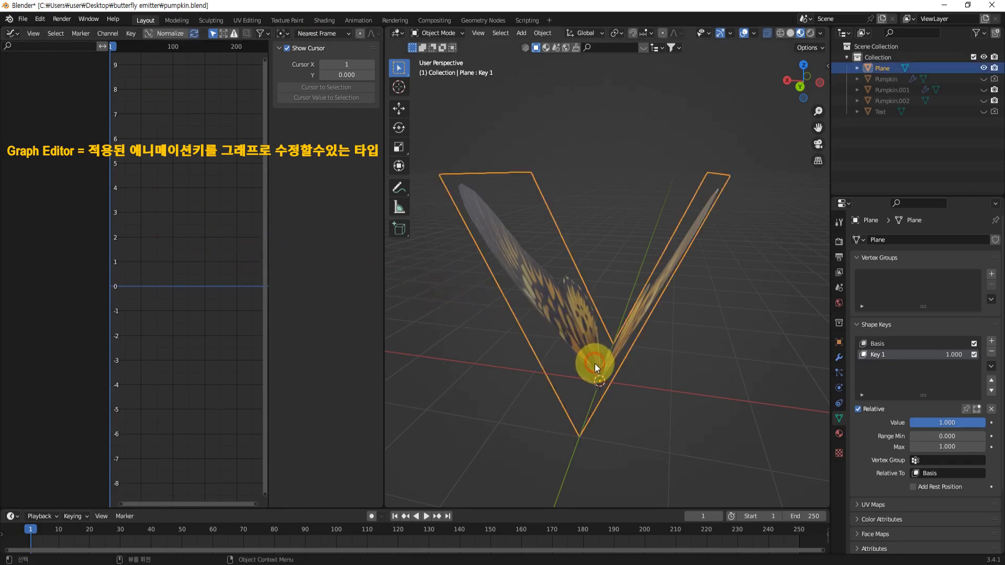
Step: Keyframe the Key 1 shape key value of 1.000 at frame 1 and select its value channel in the Graph Editor
middle_drag(635, 387, 702, 385)
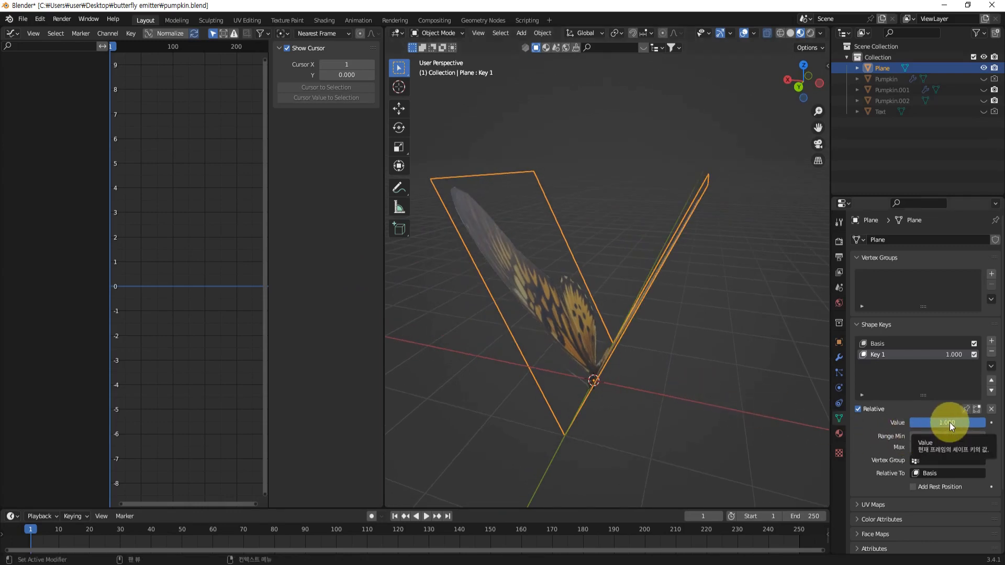
key(i)
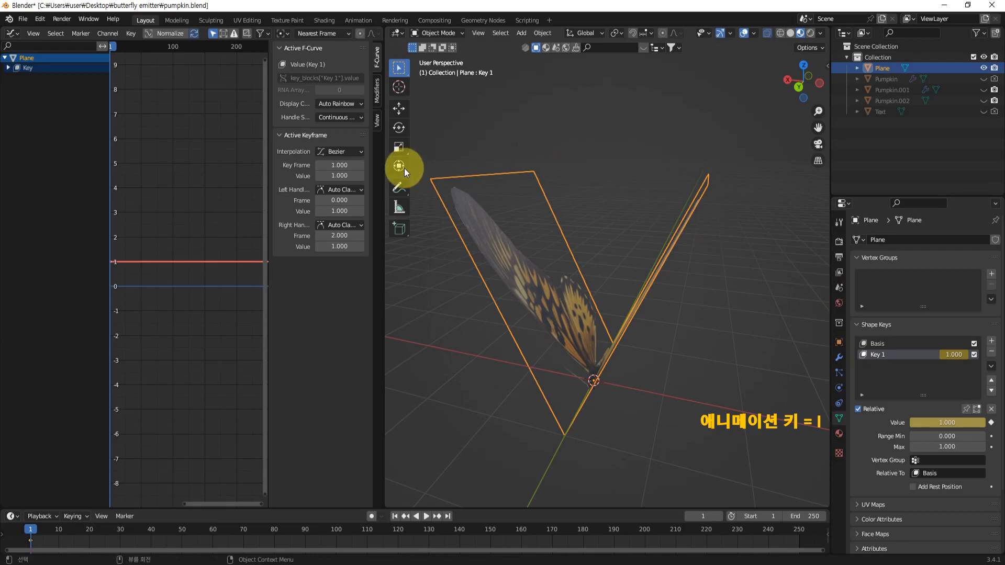
click(8, 67)
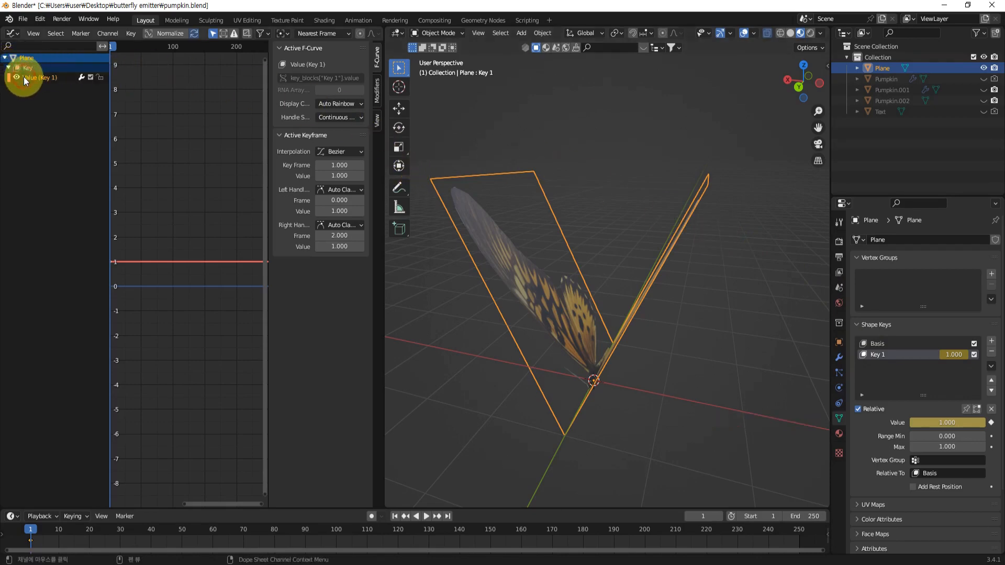
click(42, 69)
click(42, 79)
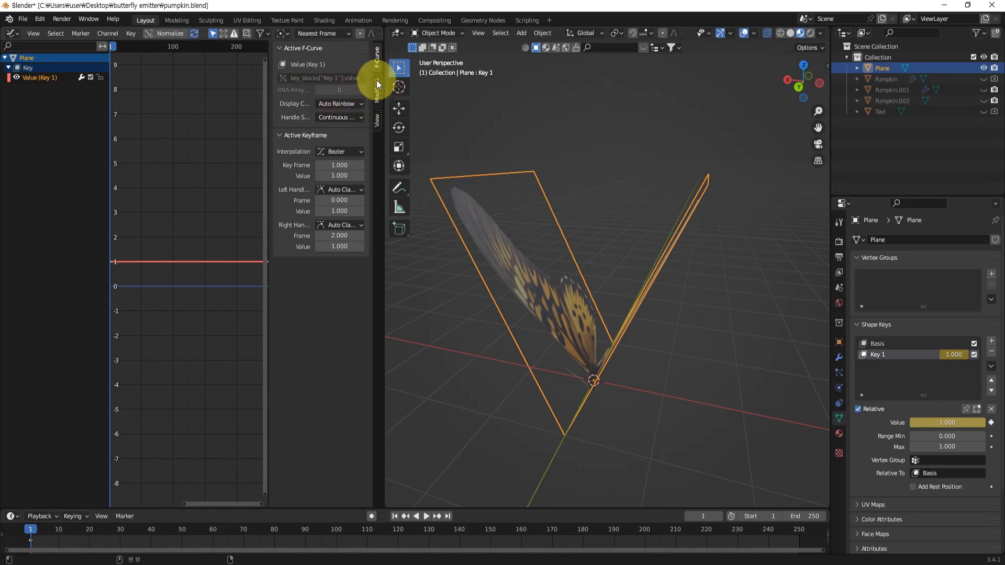
Step: Add a Built-In Function modifier with the Sine type to the Key 1 value curve
key(n)
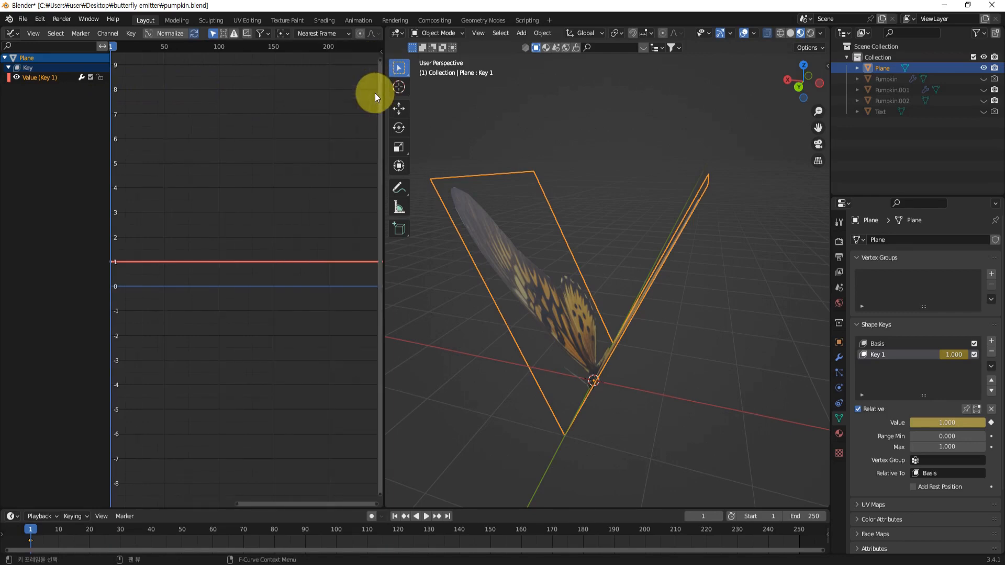
key(n)
key(n)
key(n)
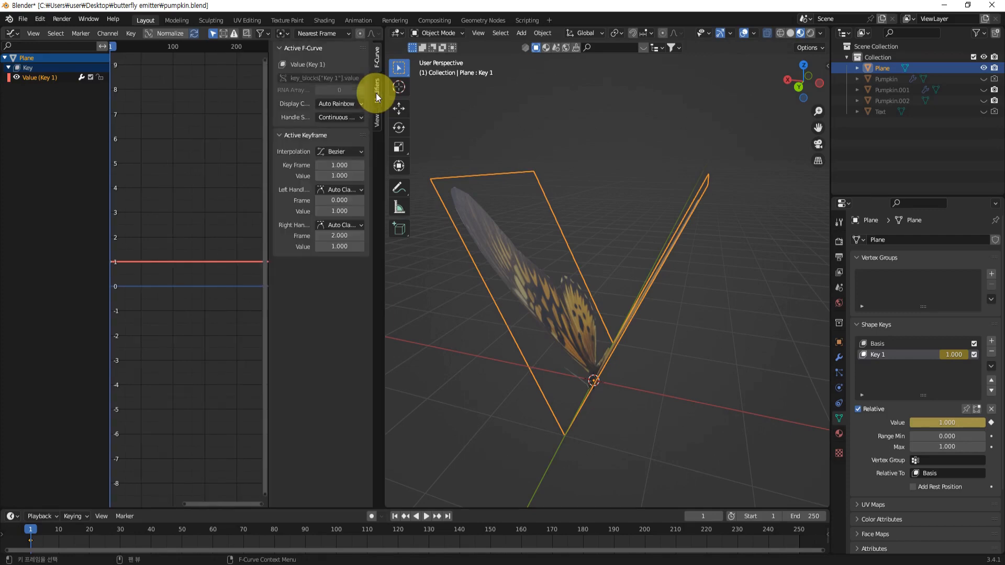
key(n)
key(n)
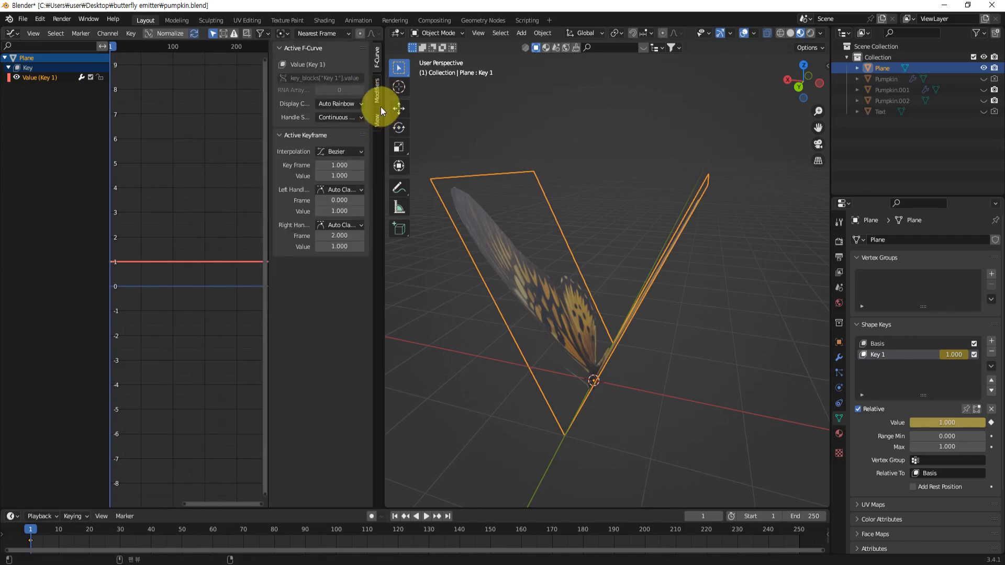
click(376, 89)
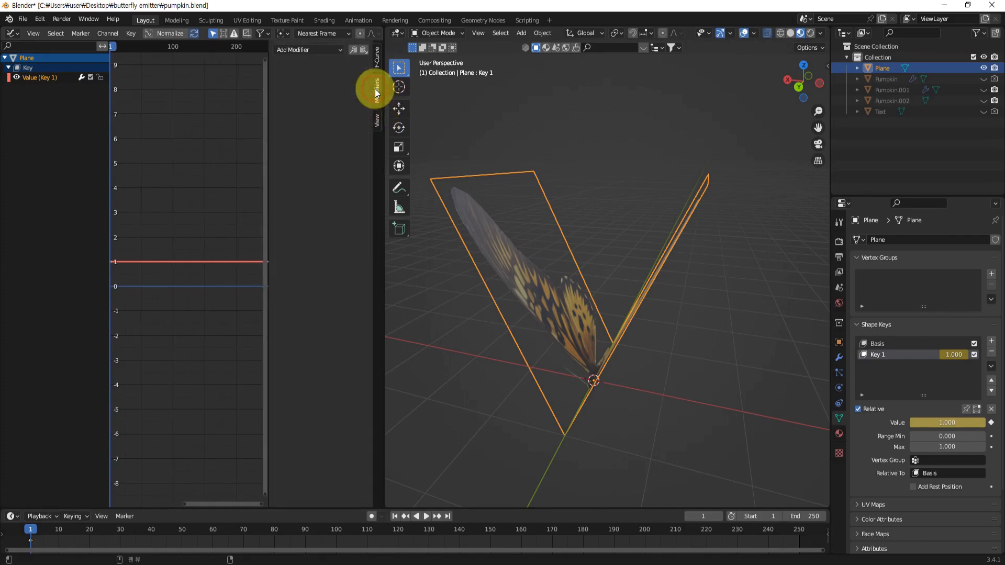
click(331, 49)
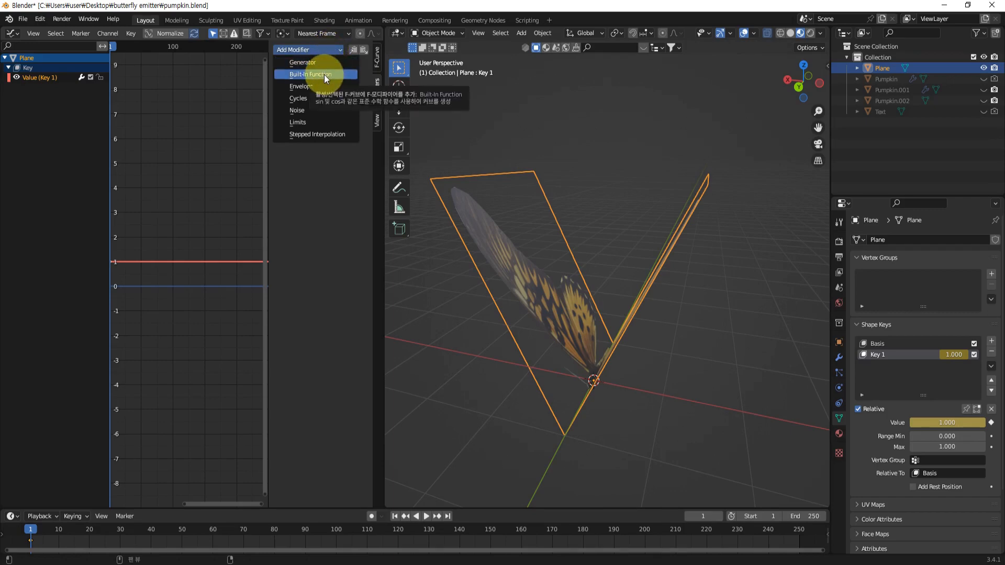
click(325, 74)
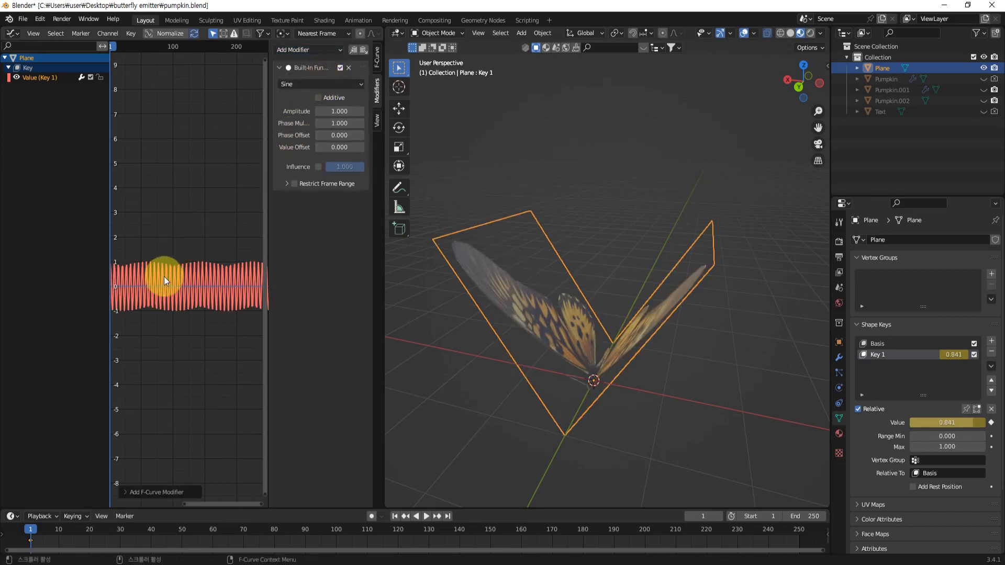
scroll(165, 276, up, 3)
scroll(149, 265, up, 2)
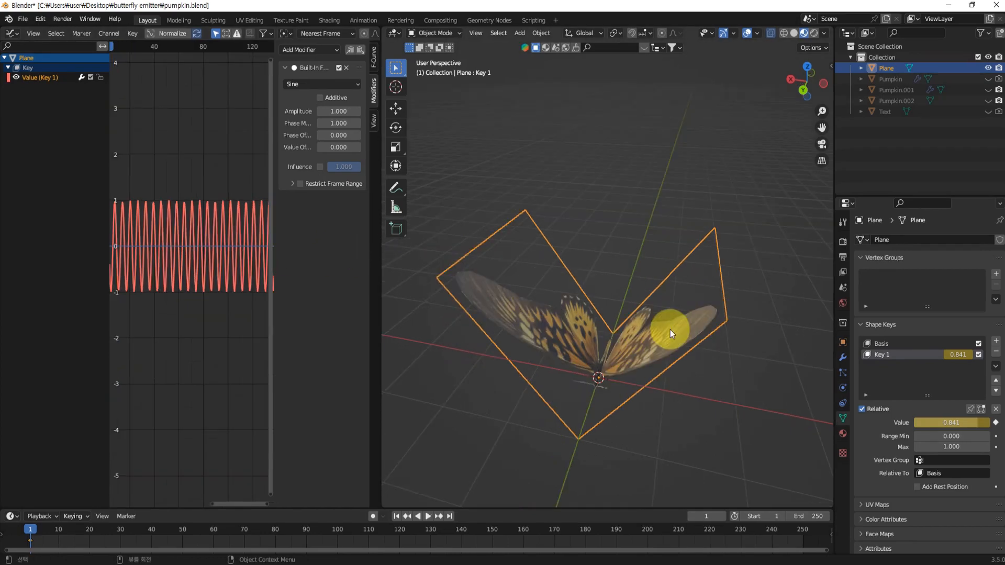
Step: Play the animation and check the speed of the butterfly's wing flapping
key(space)
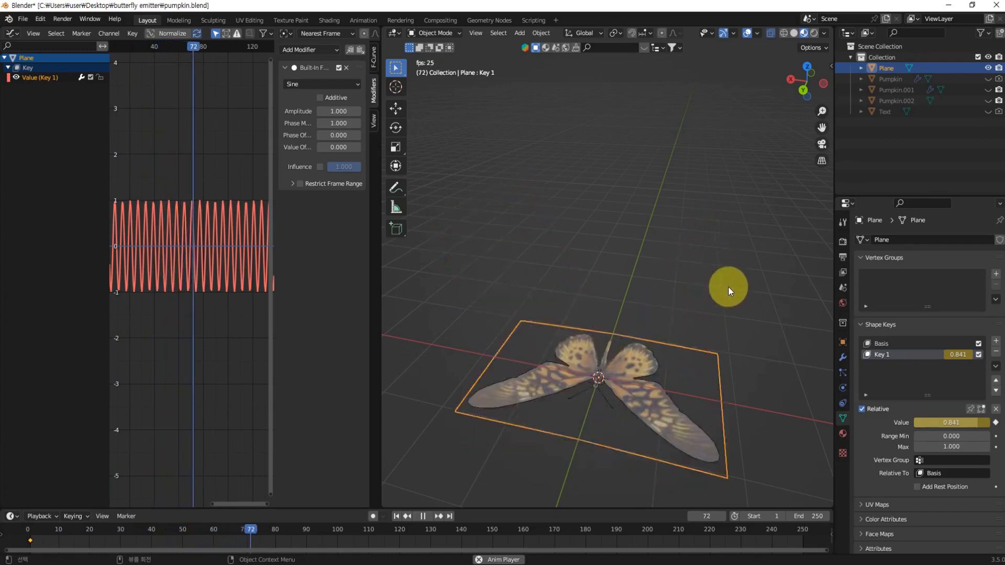
mouse_move(728, 298)
middle_down()
mouse_move(706, 308)
mouse_move(740, 307)
middle_up()
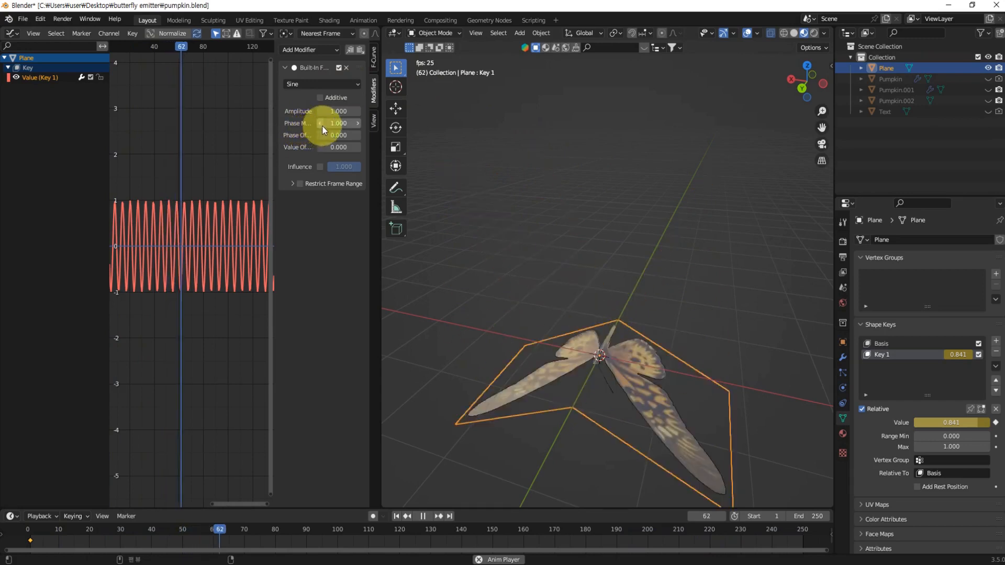
key(space)
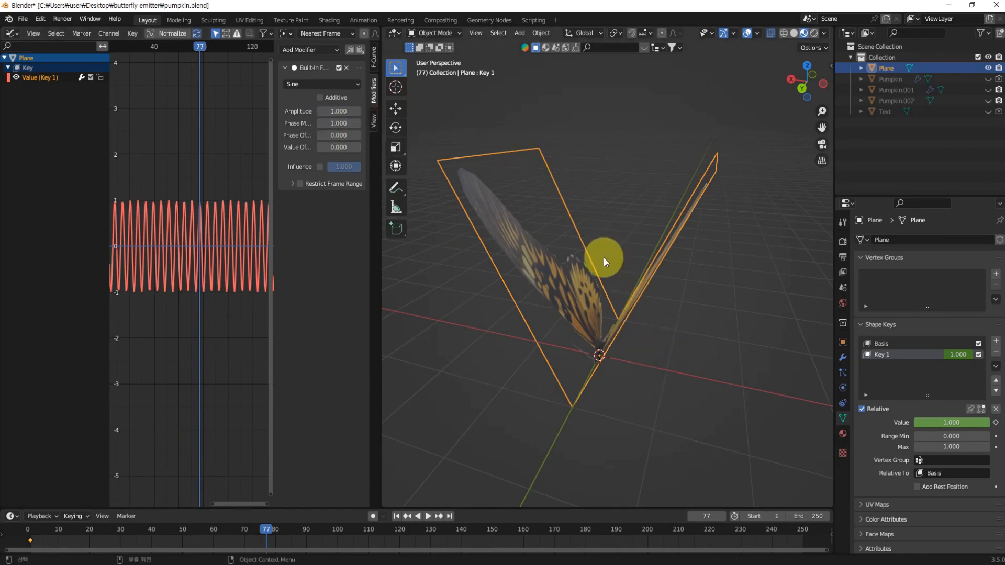
key(space)
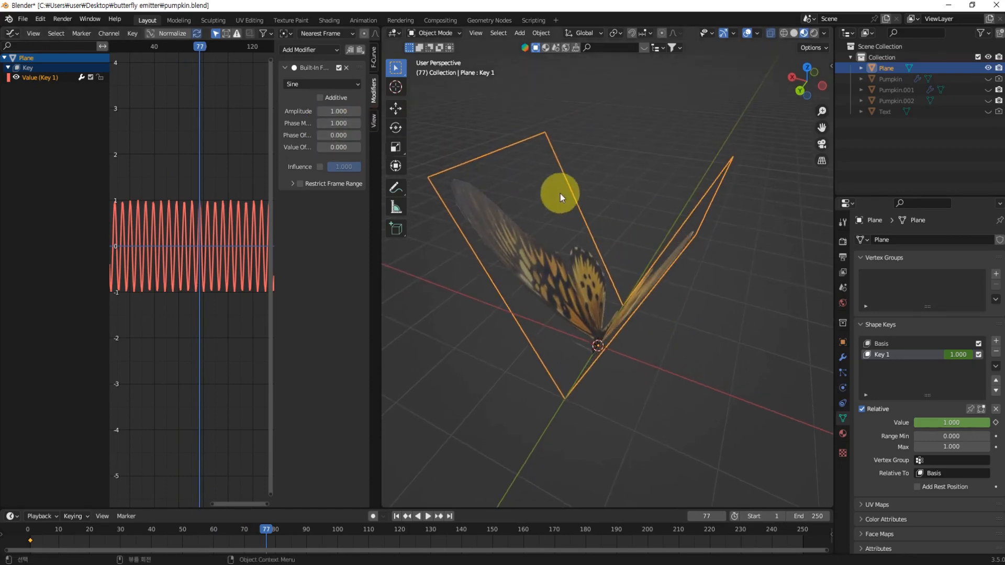
Step: Try a phase multiplier of 2 on the Sine modifier and watch the wings flap during playback
click(332, 123)
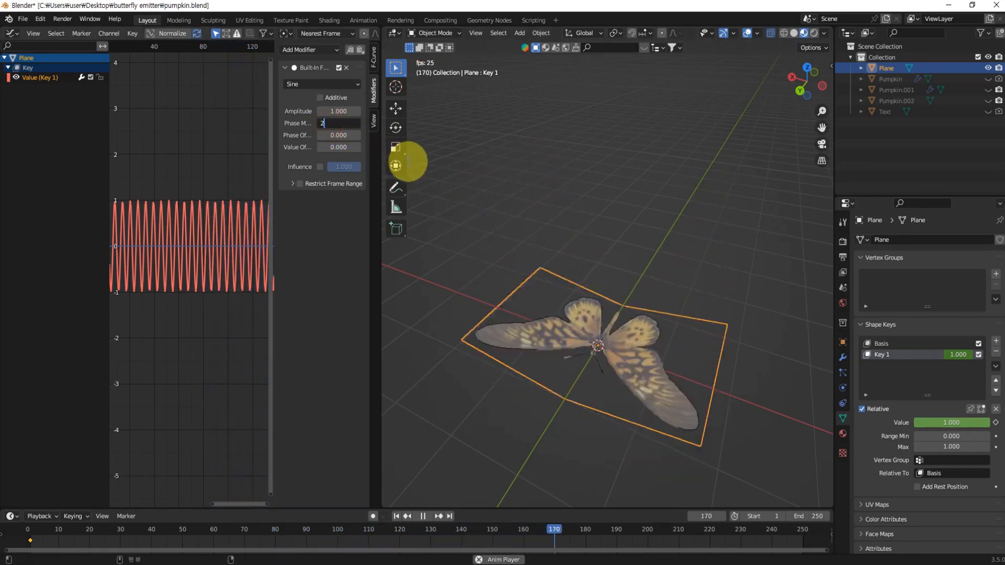
text(2)
key(Return)
middle_drag(655, 237, 721, 331)
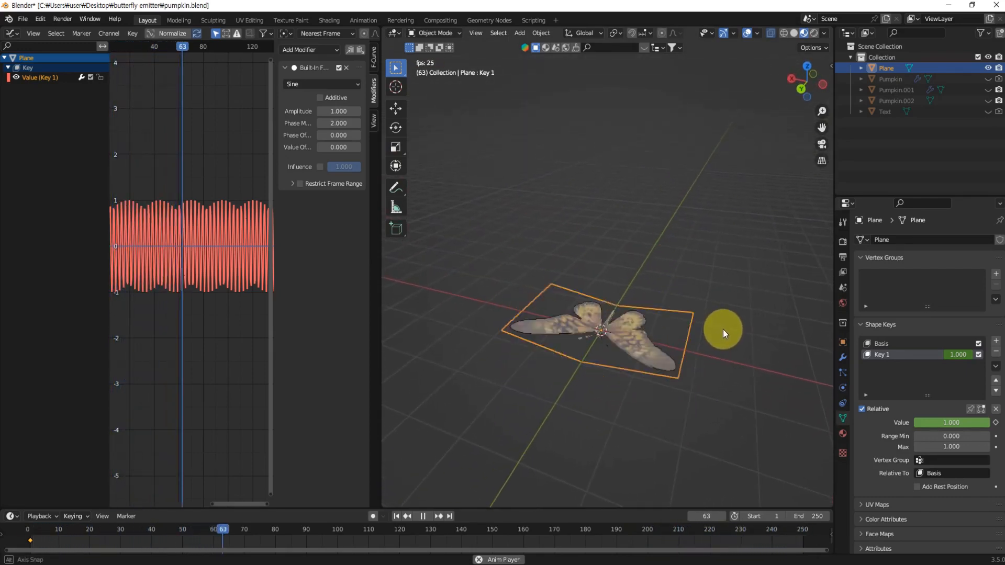
key(space)
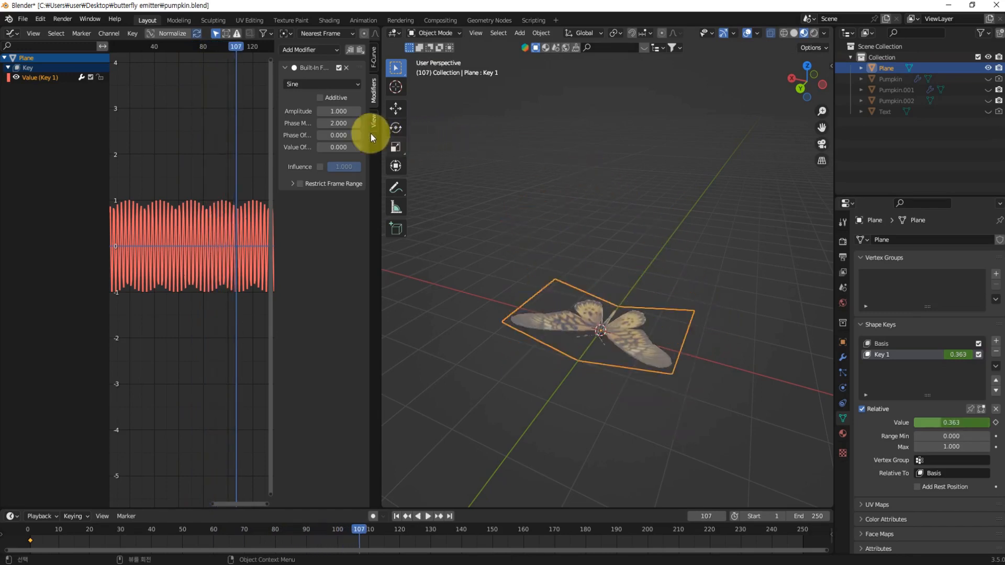
Step: Set the Sine modifier's phase multiplier to 1.4, preview the flapping, and return to frame 1
click(338, 123)
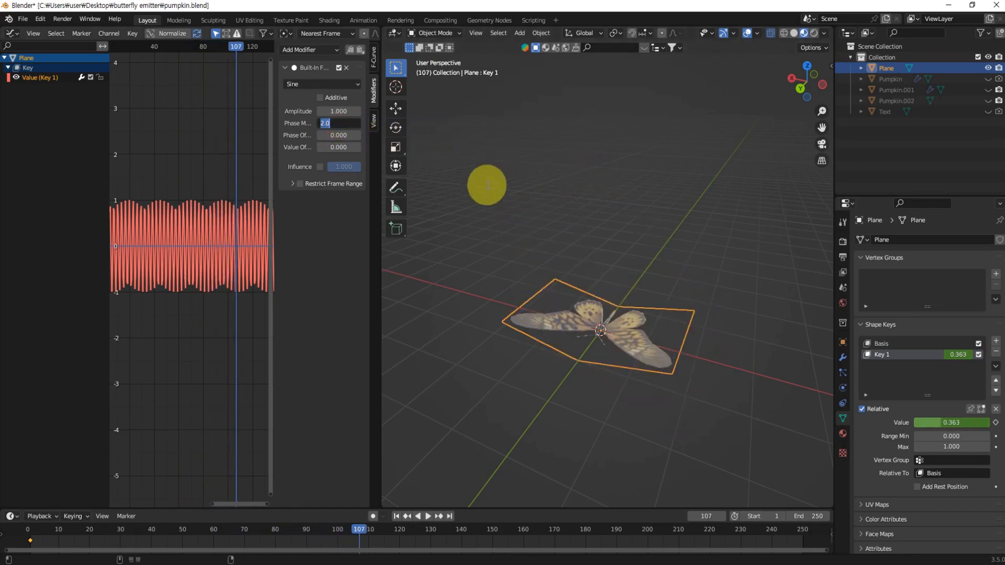
text(1.4)
key(Return)
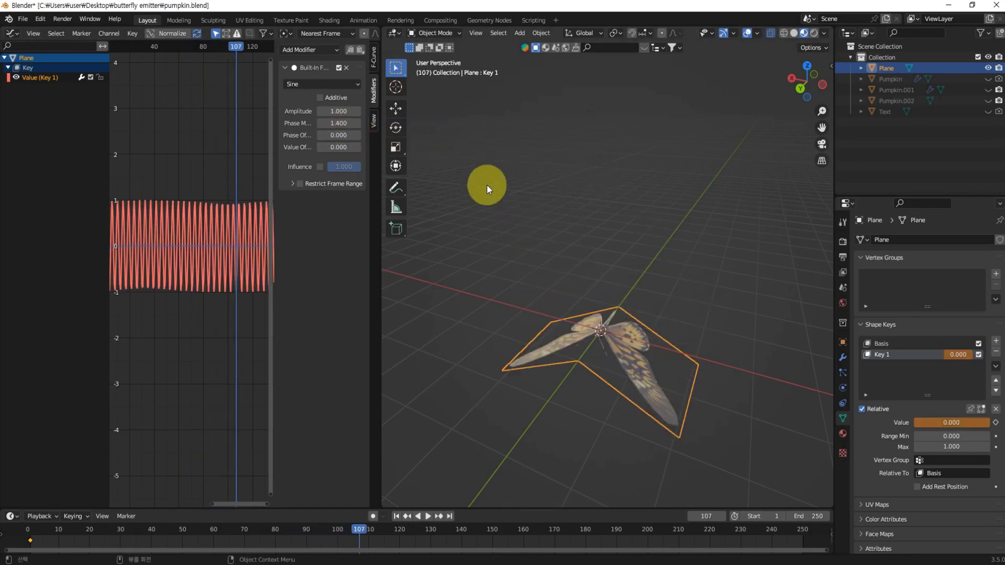
key(space)
middle_drag(764, 341, 692, 356)
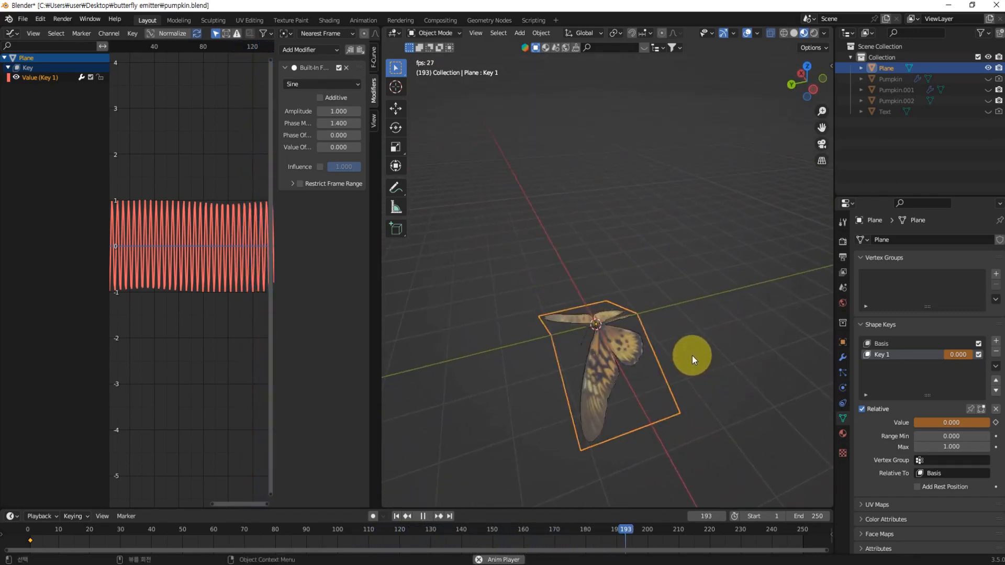
key(space)
key(shift+Left)
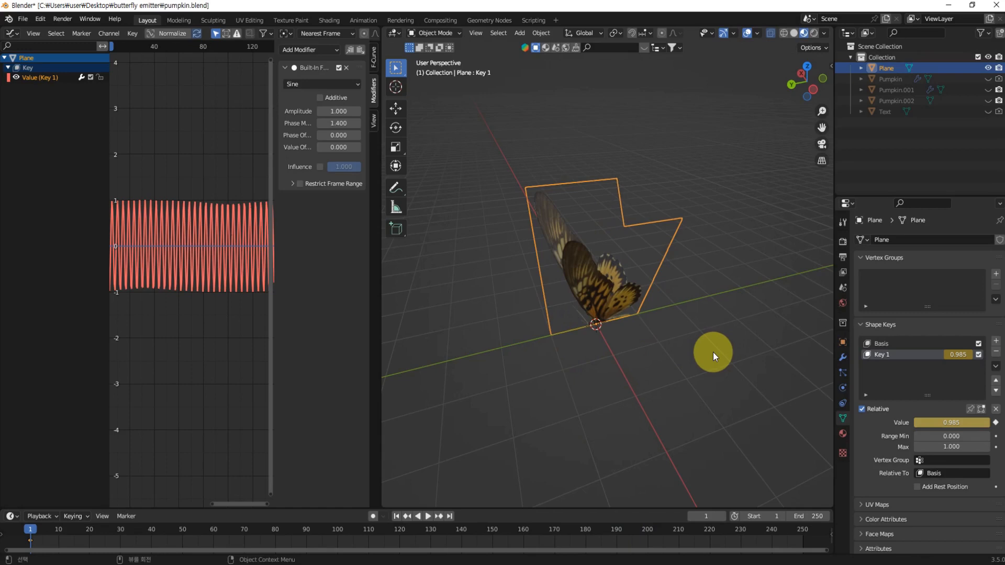
Step: Duplicate the butterfly four times in top view, spreading the copies around the original
key(KP_7)
scroll(712, 314, down, 2)
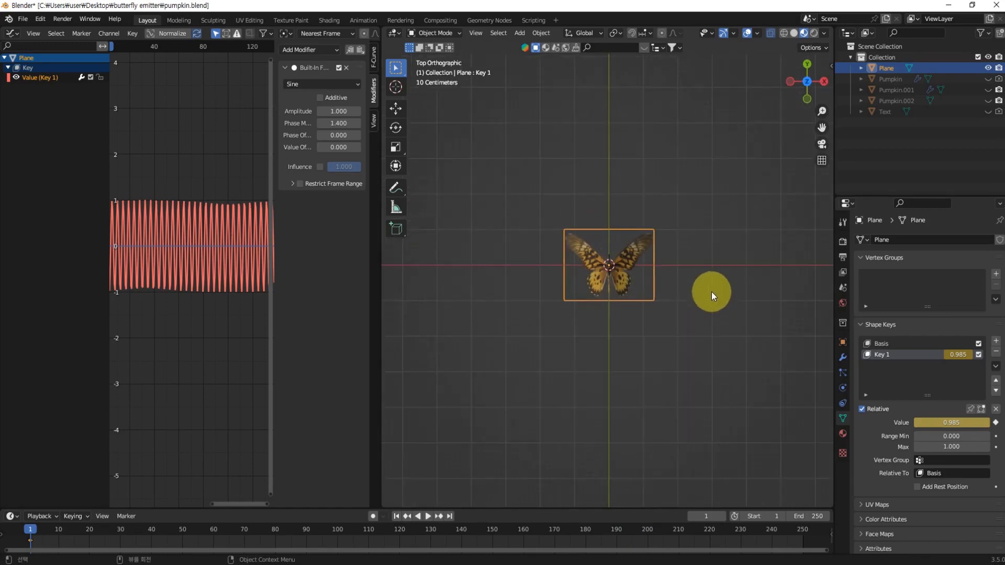
shift+middle_drag(695, 303, 665, 319)
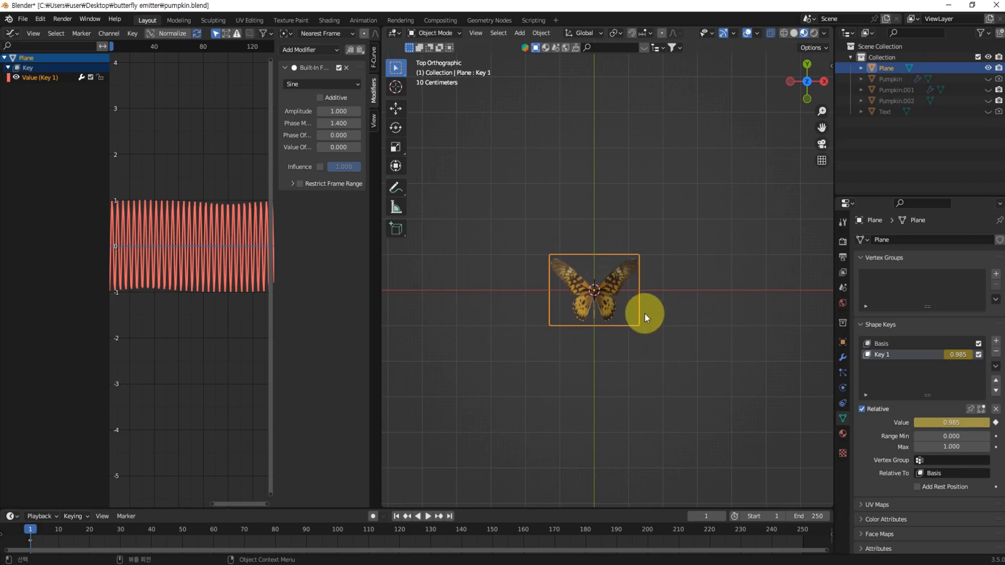
key(shift+d)
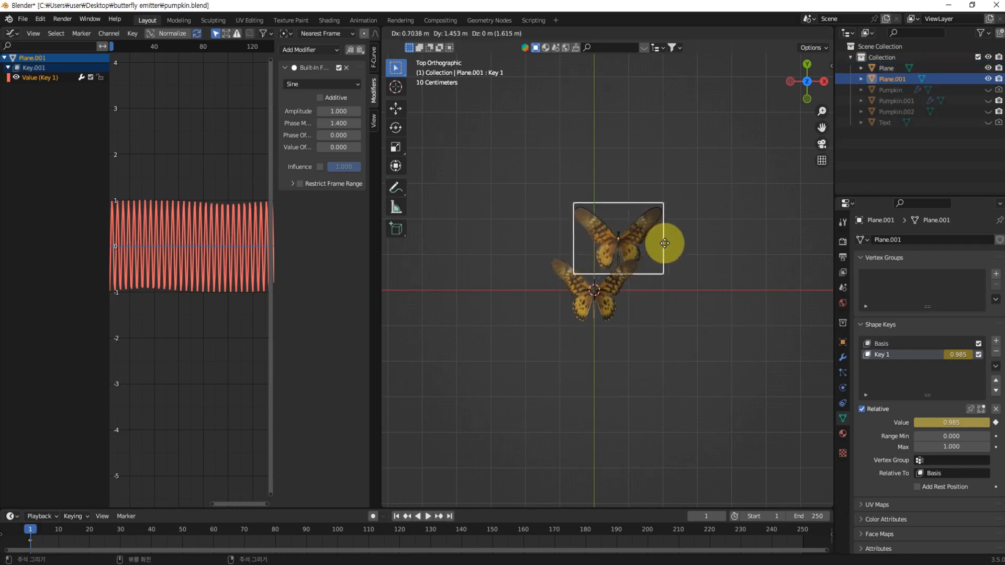
click(693, 212)
key(shift+d)
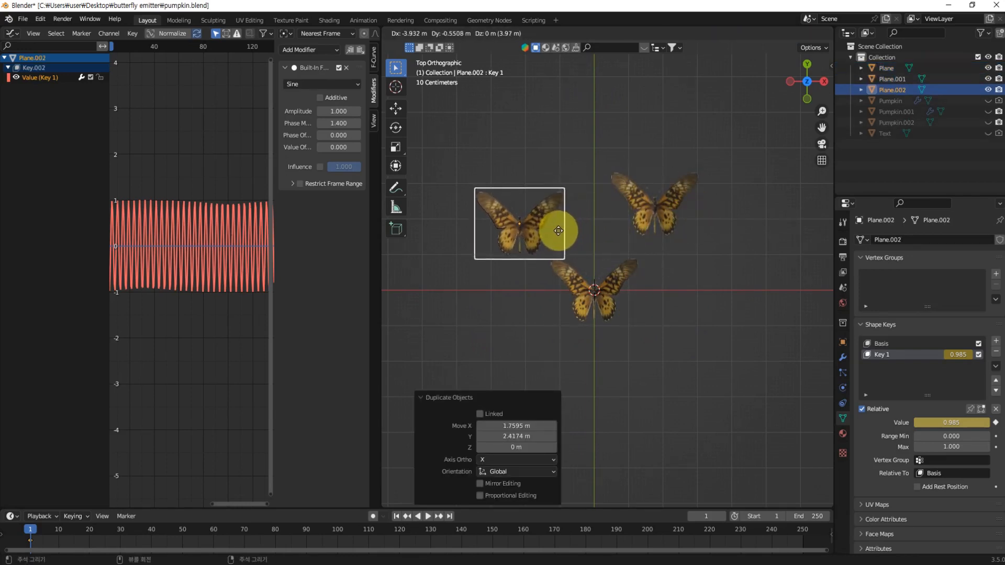
click(556, 224)
key(shift+d)
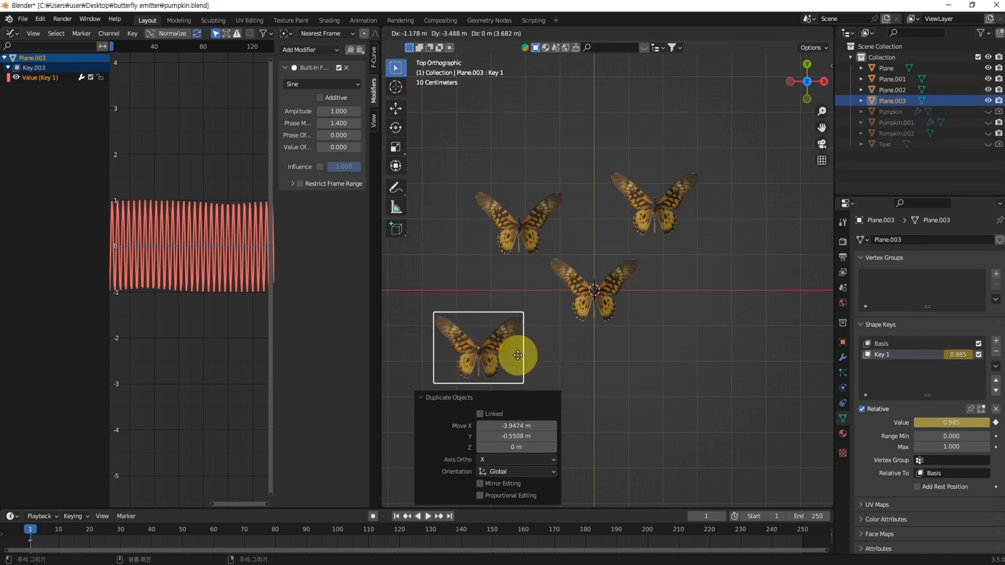
click(517, 354)
key(shift+d)
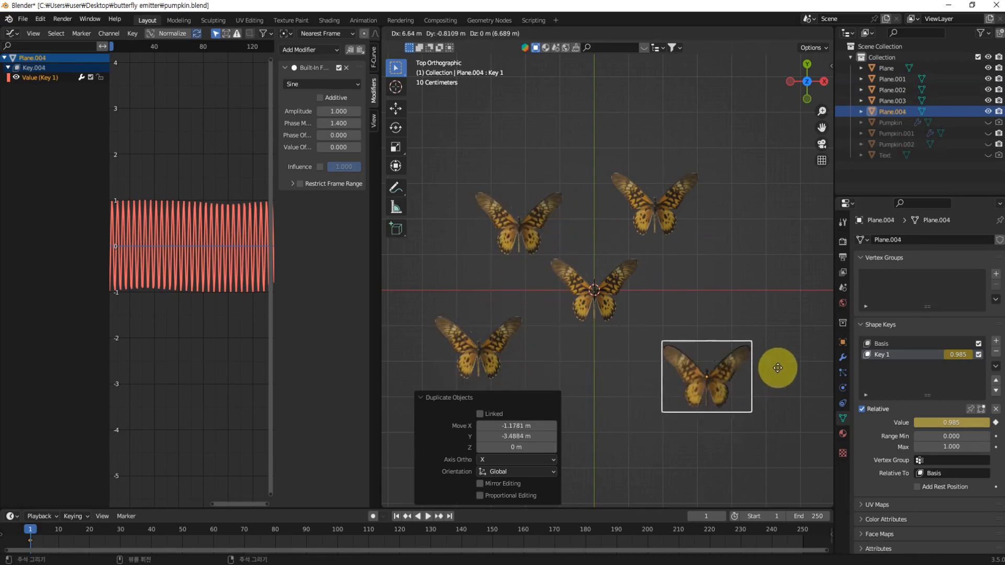
click(744, 381)
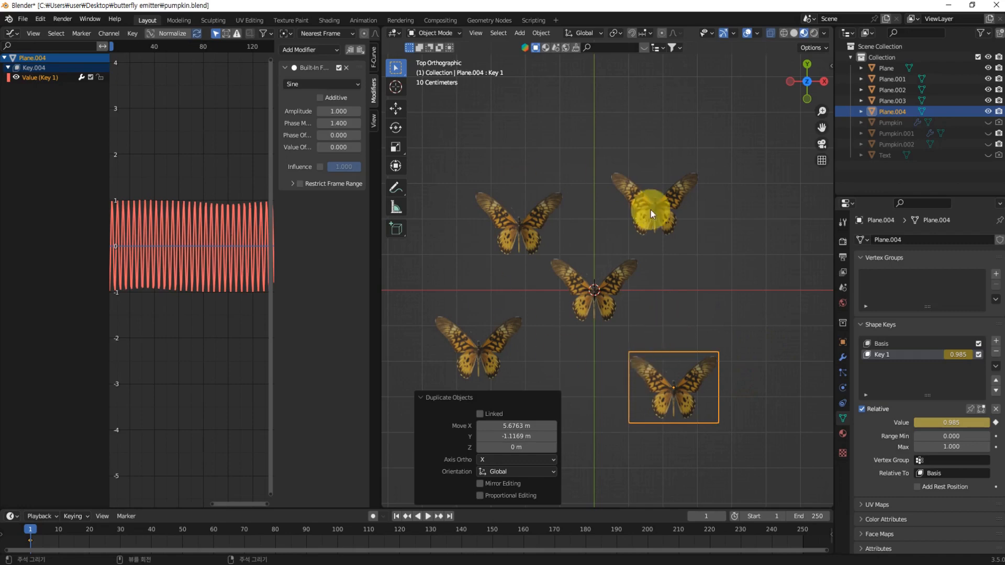
Step: Deselect everything and play the animation to compare the wing movement of all five butterflies
middle_drag(743, 305, 635, 307)
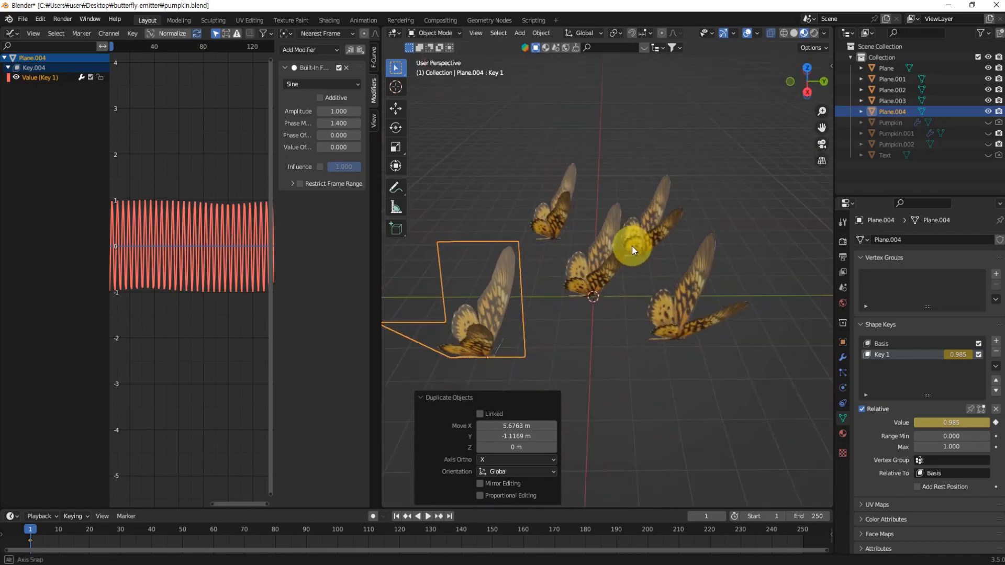
click(642, 352)
mouse_move(642, 353)
middle_down()
mouse_move(708, 368)
mouse_move(612, 364)
mouse_move(708, 360)
mouse_move(759, 398)
mouse_move(758, 410)
mouse_move(739, 399)
mouse_move(708, 346)
mouse_move(579, 265)
mouse_move(639, 341)
mouse_move(658, 343)
middle_up()
key(space)
key(space)
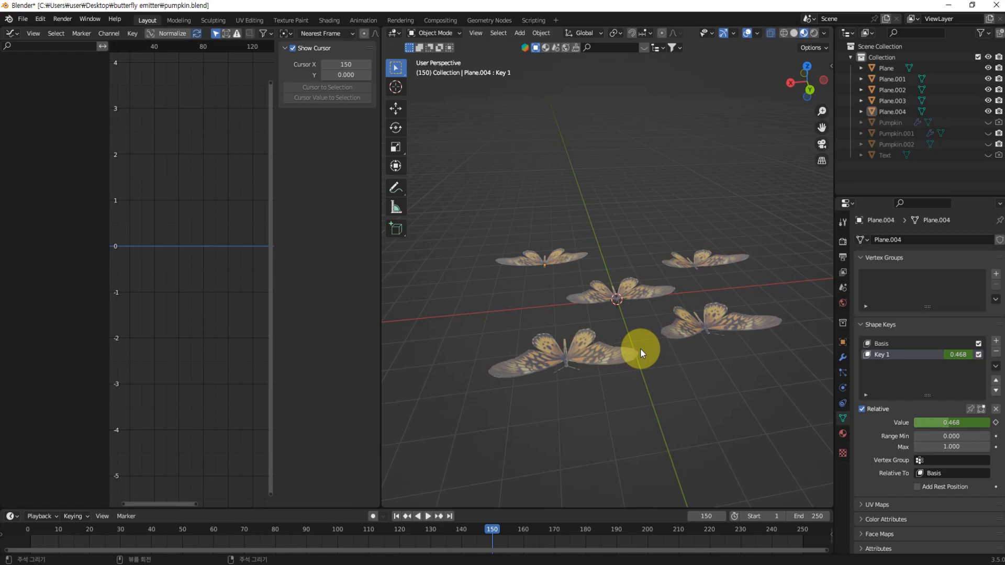
key(space)
key(space)
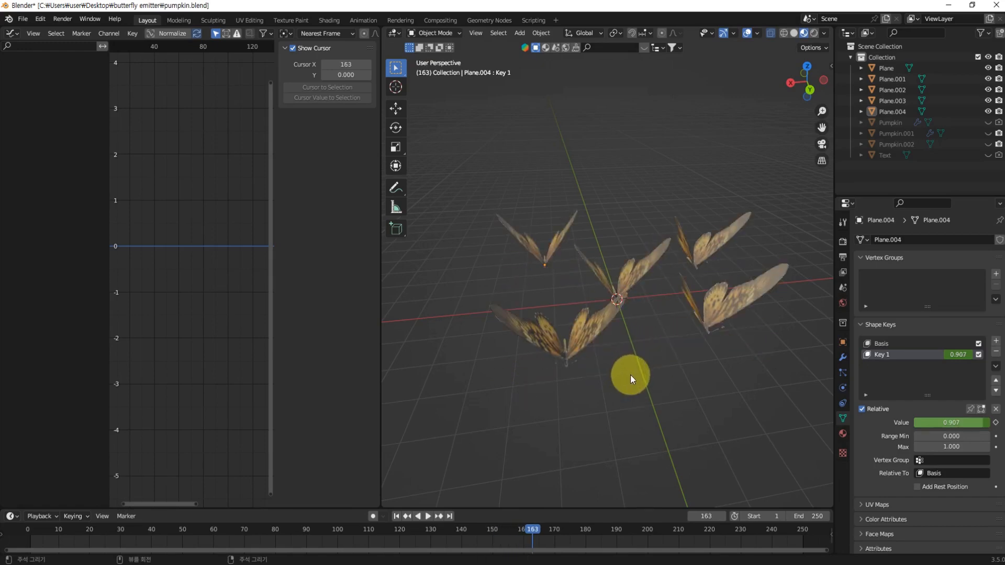
Step: Set the Sine modifier's phase offset to 1.3 on the butterfly Plane.001
middle_drag(541, 221, 564, 249)
click(698, 207)
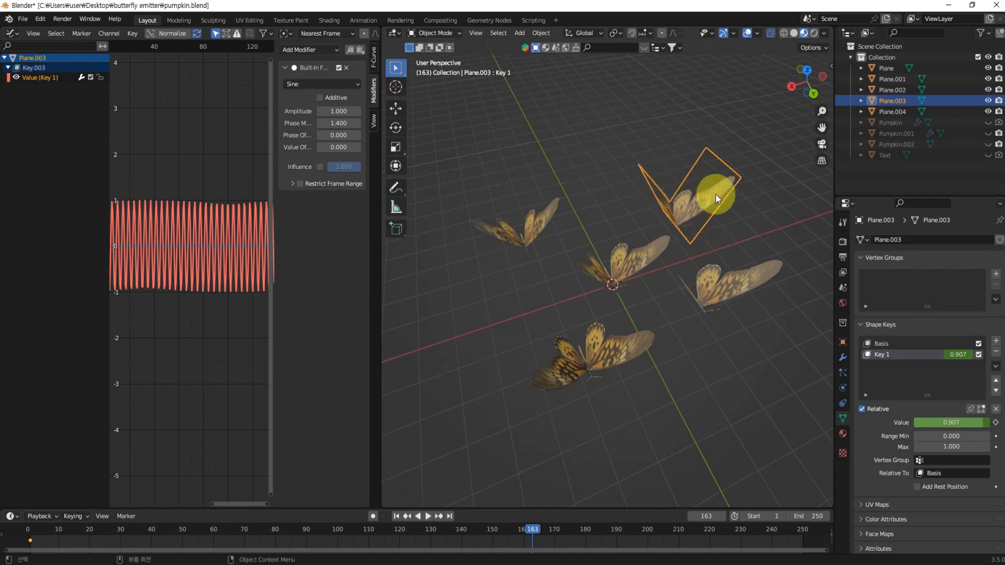
middle_drag(689, 244, 724, 308)
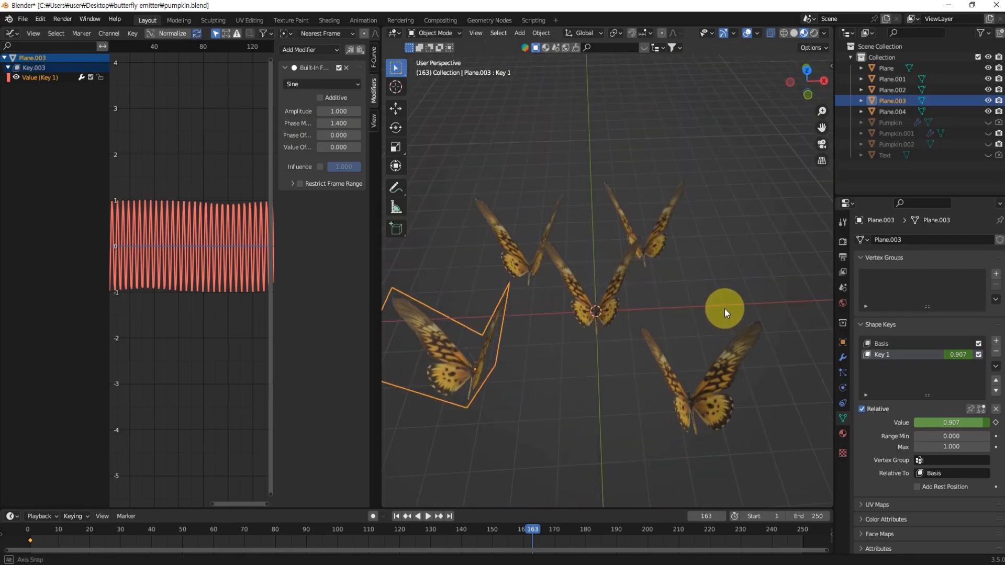
click(657, 253)
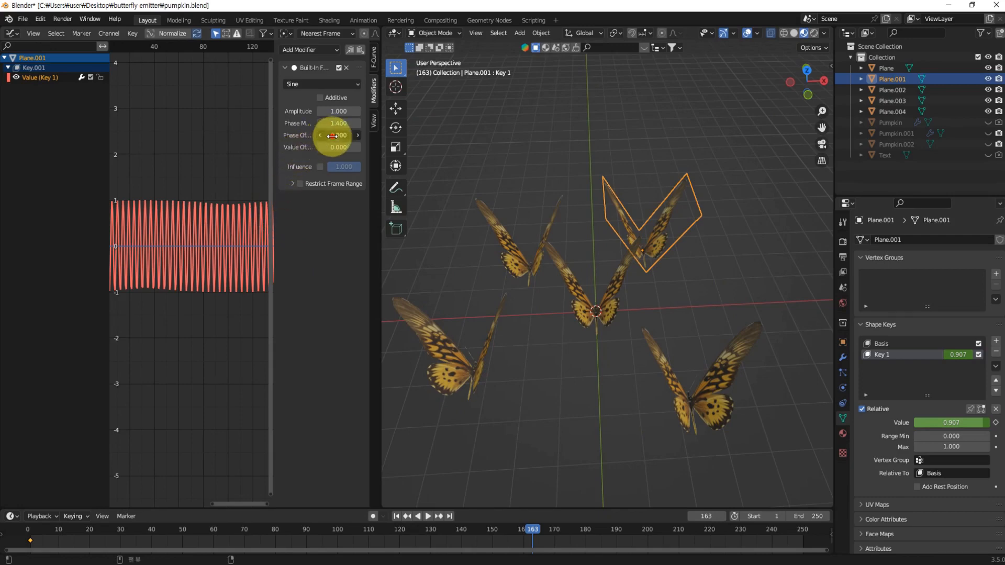
drag(331, 136, 363, 136)
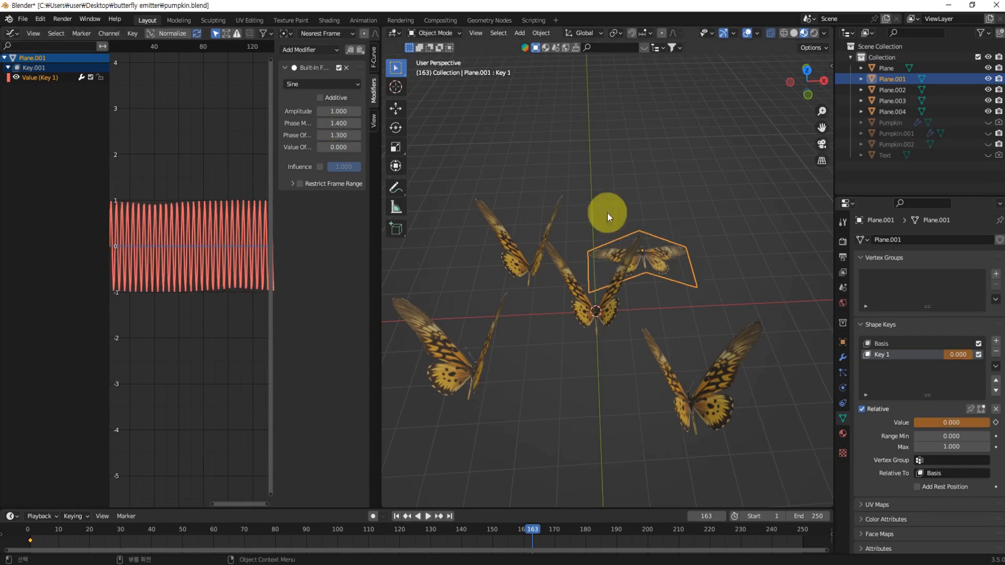
Step: Give Plane.002, Plane.003 and Plane.004 their own Sine phase offsets, using 0.4 for Plane.004
mouse_move(607, 212)
middle_down()
mouse_move(694, 288)
mouse_move(600, 271)
mouse_move(667, 284)
mouse_move(597, 227)
middle_up()
click(570, 221)
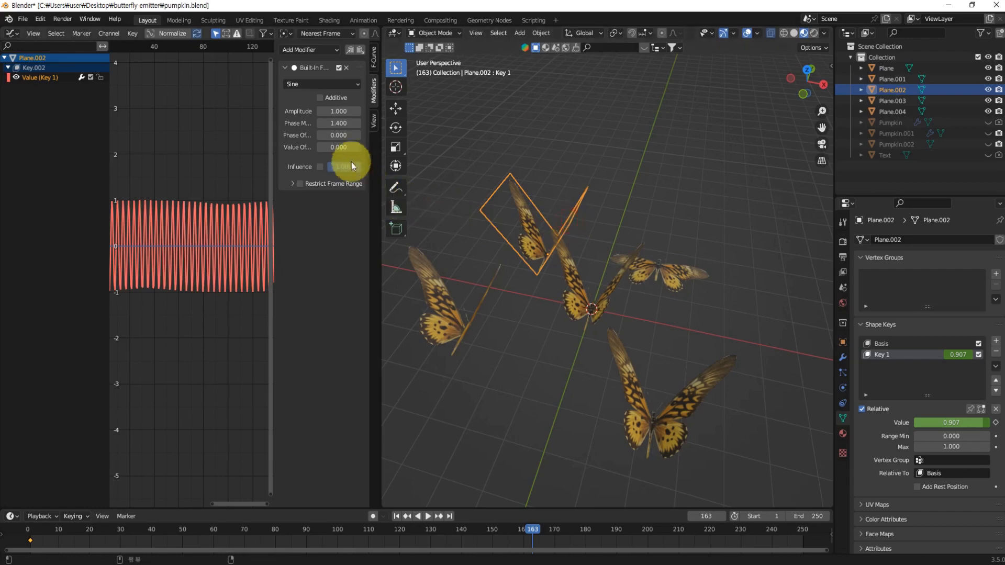
mouse_move(334, 135)
mouse_down()
mouse_move(370, 135)
mouse_move(309, 135)
mouse_move(350, 135)
mouse_up()
click(425, 288)
click(674, 414)
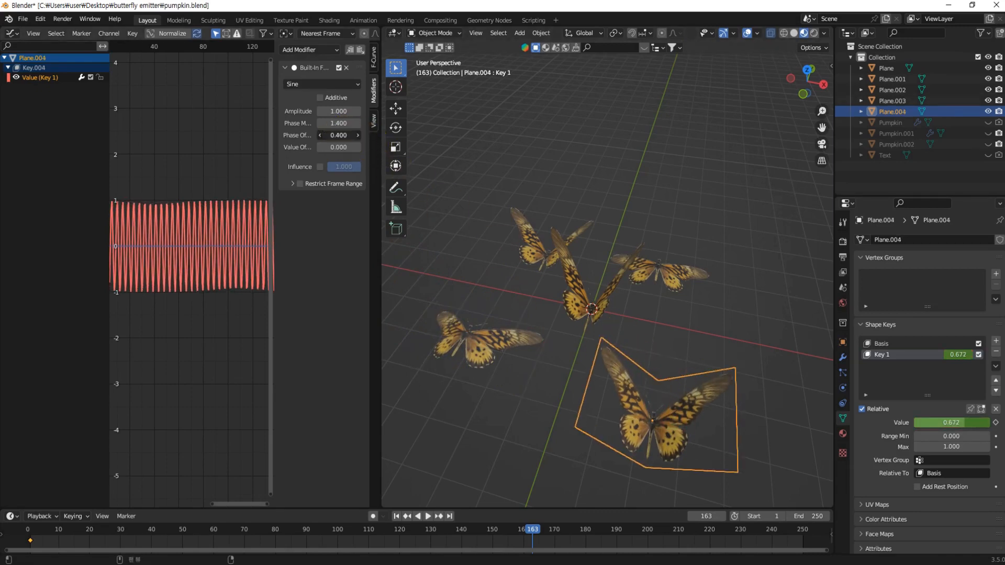
Step: Deselect everything, play the animation to check the offset wing flapping, and return to frame 1
click(717, 325)
middle_drag(742, 328, 677, 344)
key(space)
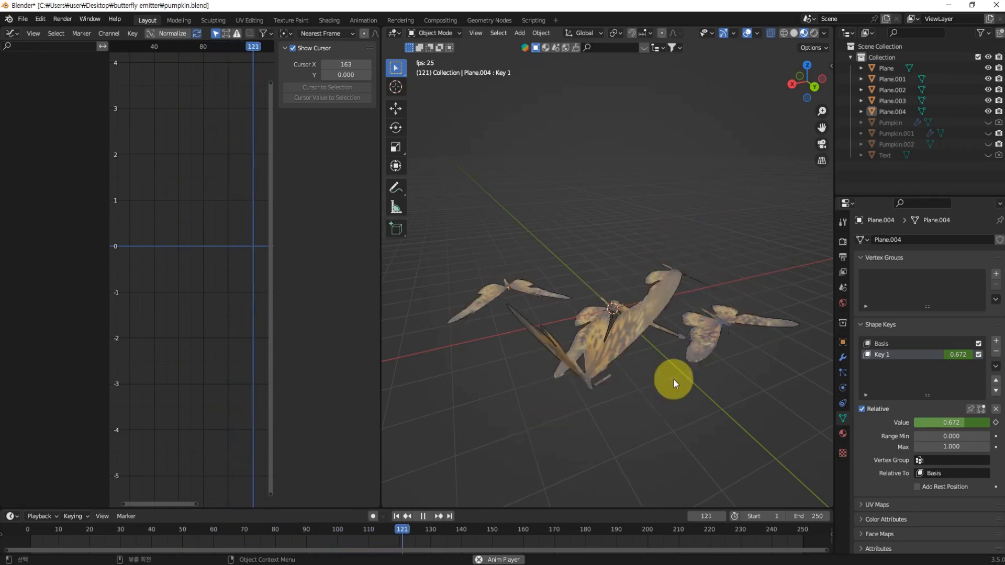
key(space)
key(shift+Left)
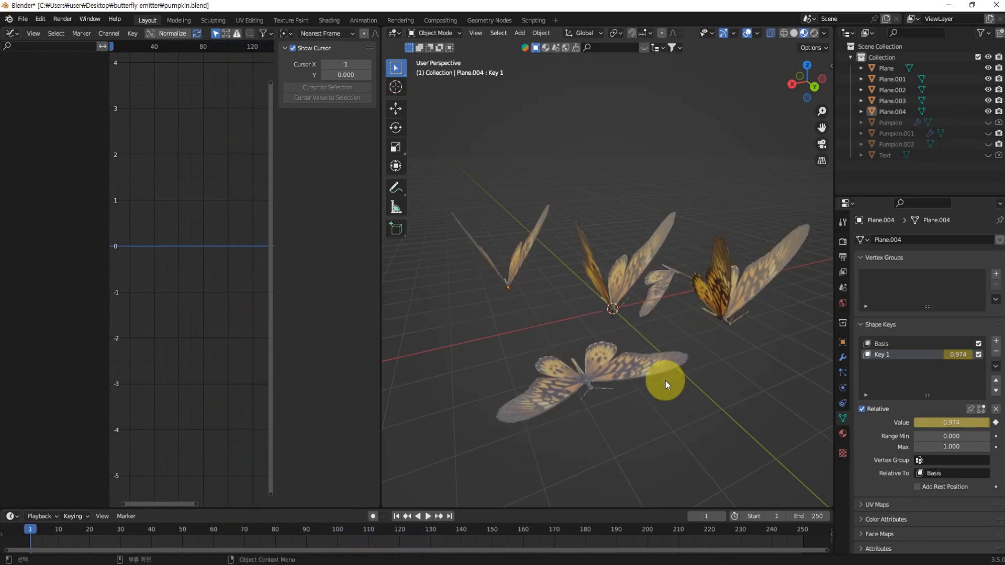
middle_drag(664, 381, 736, 362)
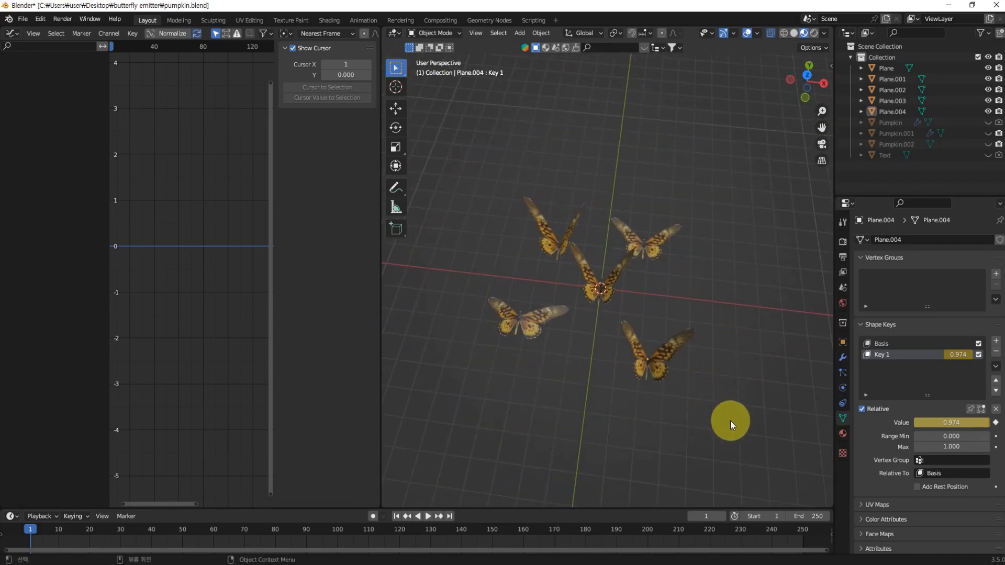
Step: Move all five butterfly planes into a new collection named "butterfly" and clear the selection
drag(743, 428, 472, 171)
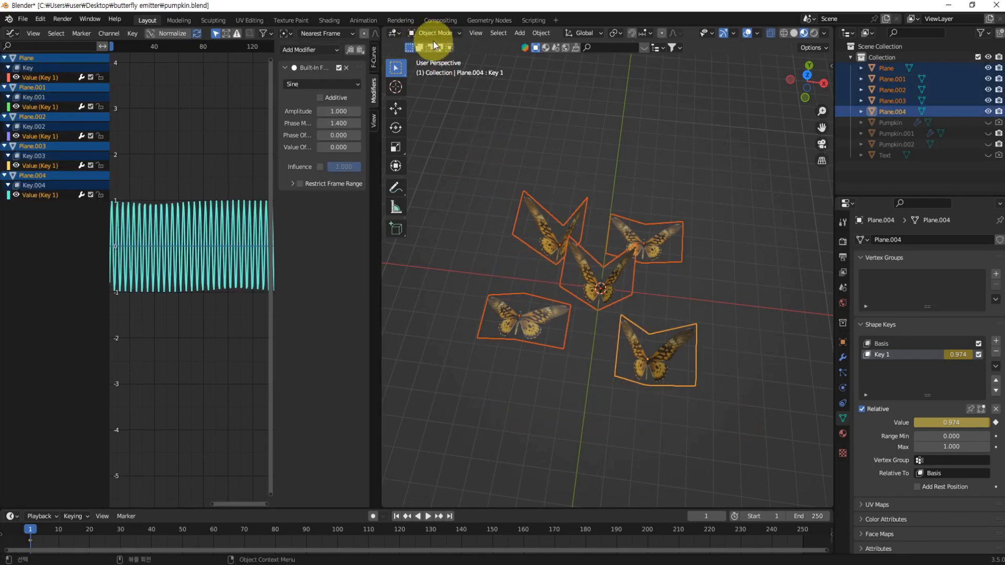
middle_drag(683, 346, 686, 348)
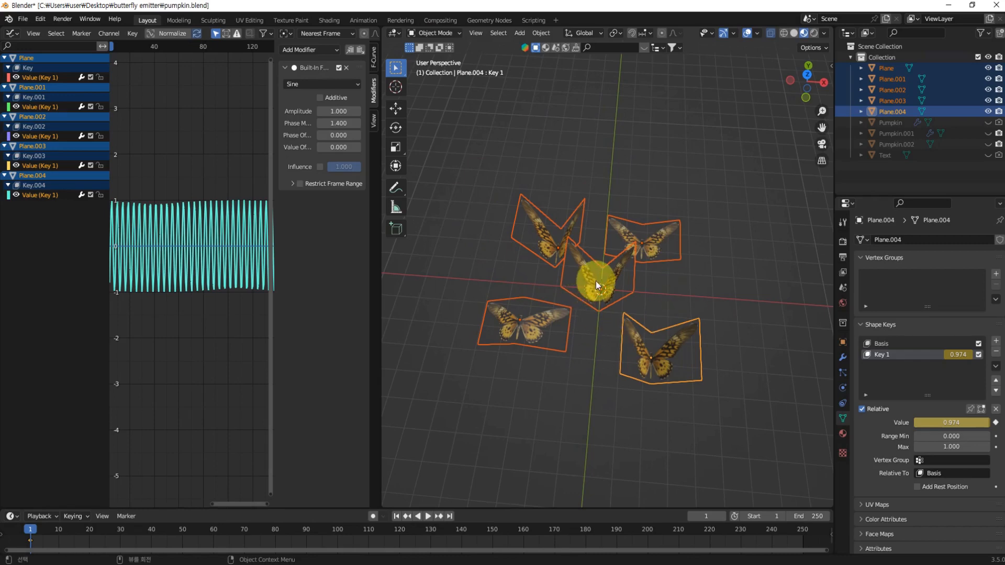
key(m)
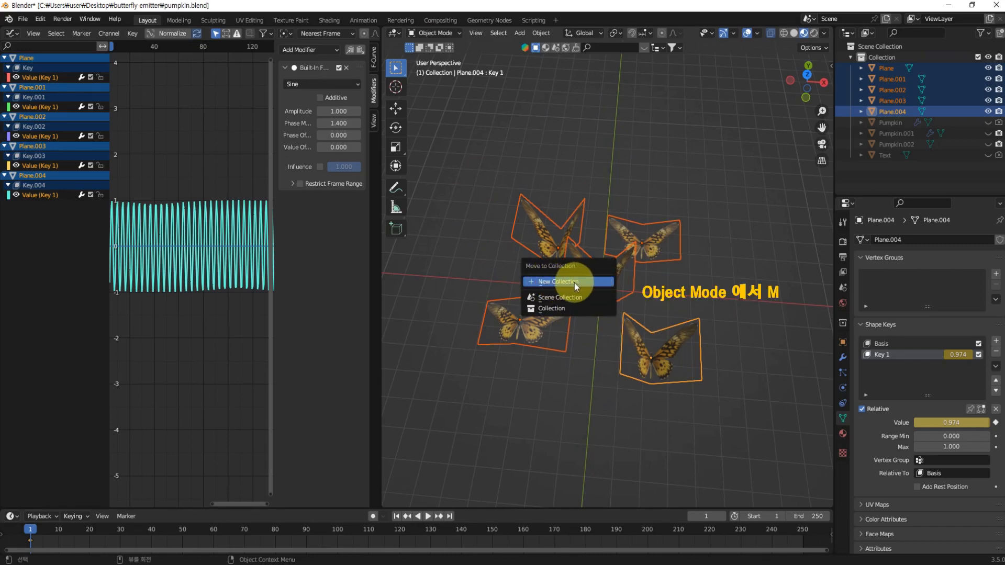
click(574, 282)
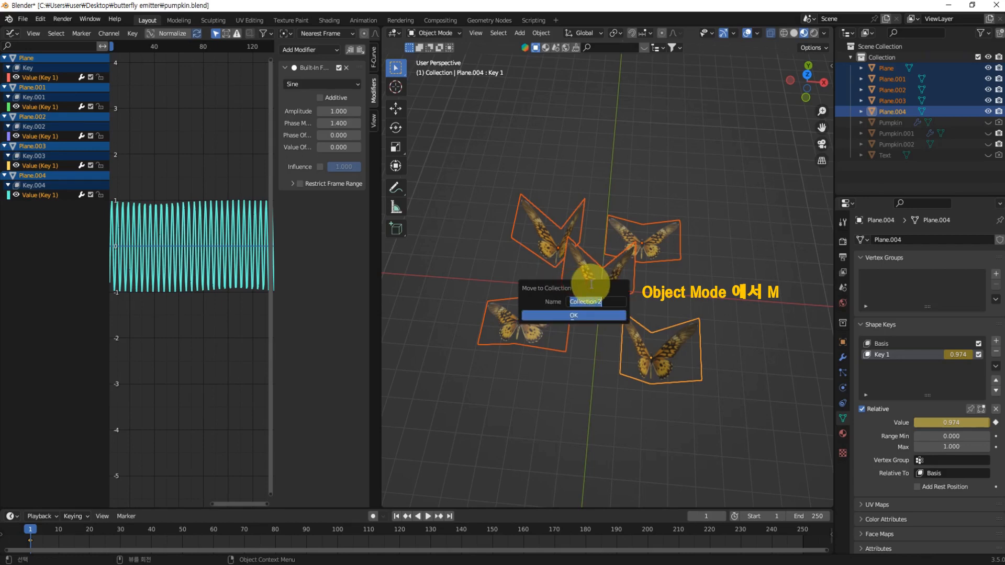
text(butterfly)
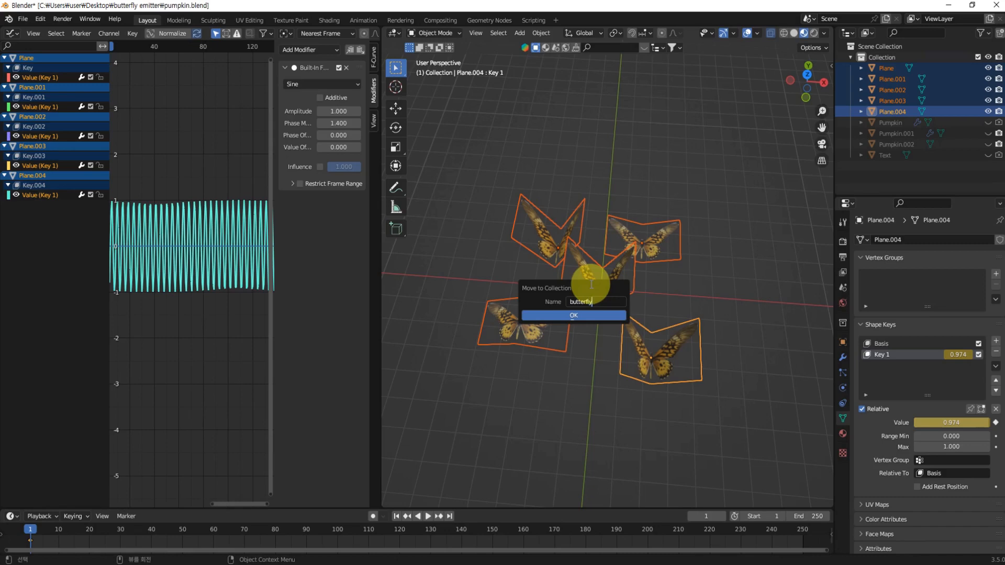
key(Return)
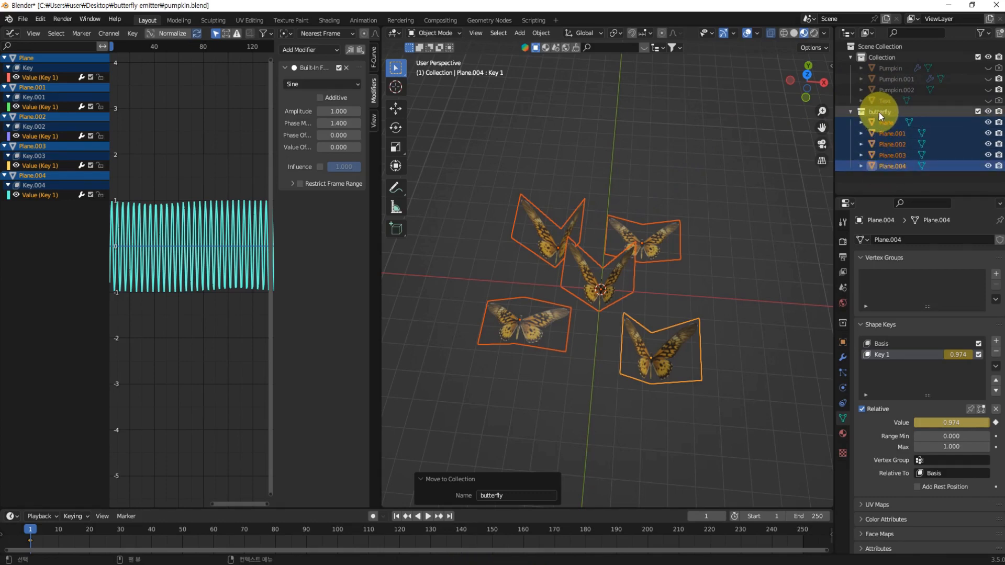
click(714, 225)
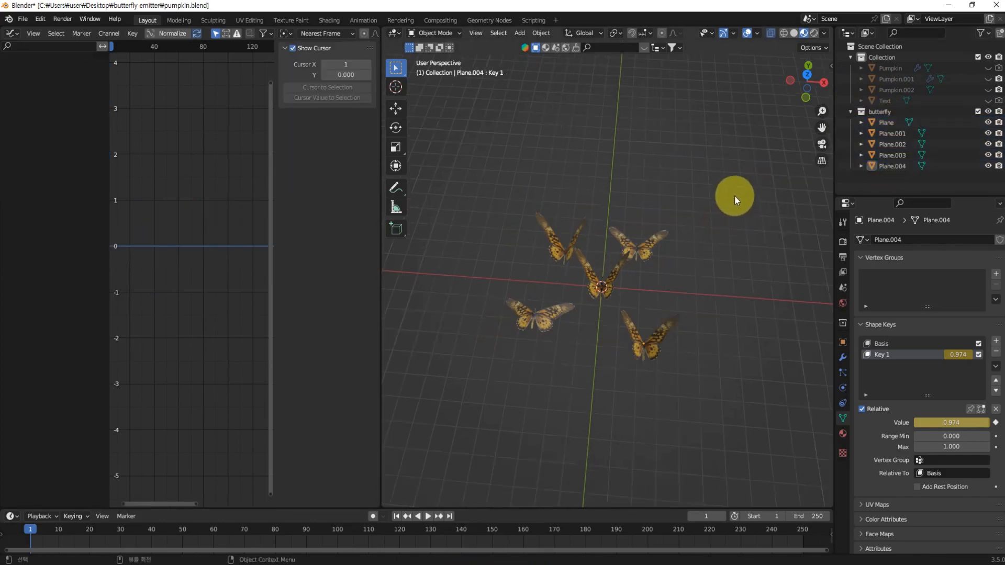